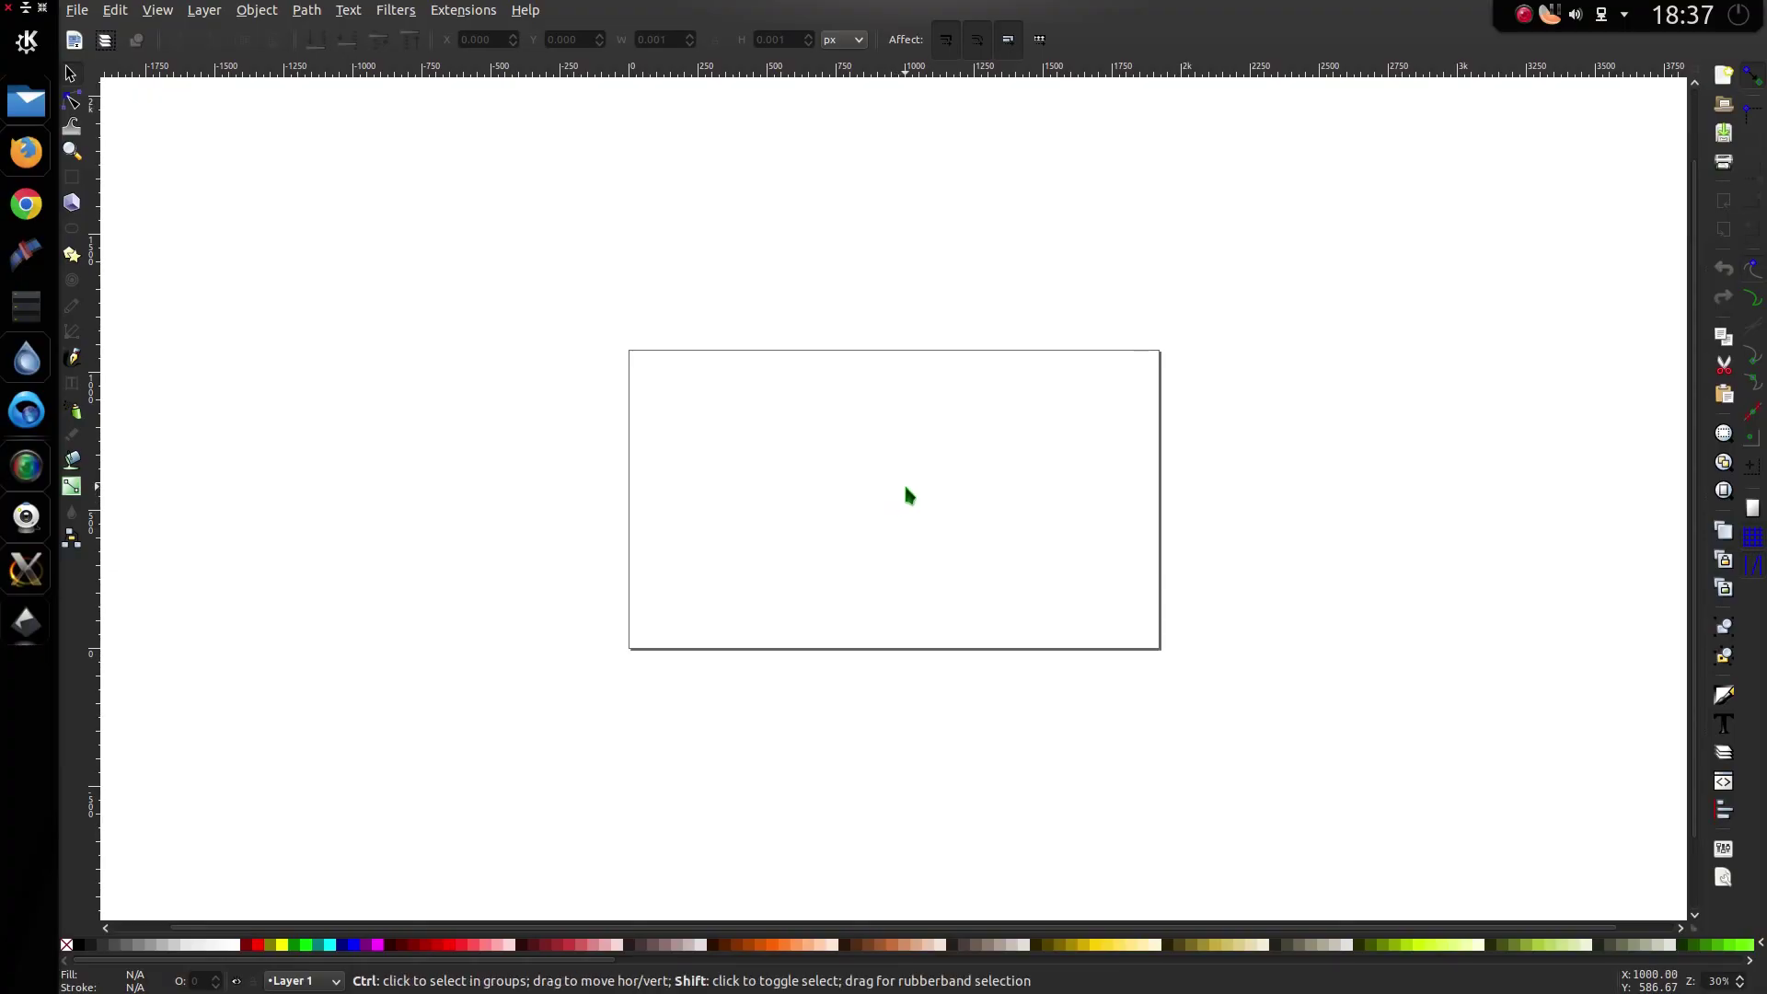
Step: Open the Align and Distribute and Fill and Stroke panels and zoom in on the page
key("ctrl+shift+a")
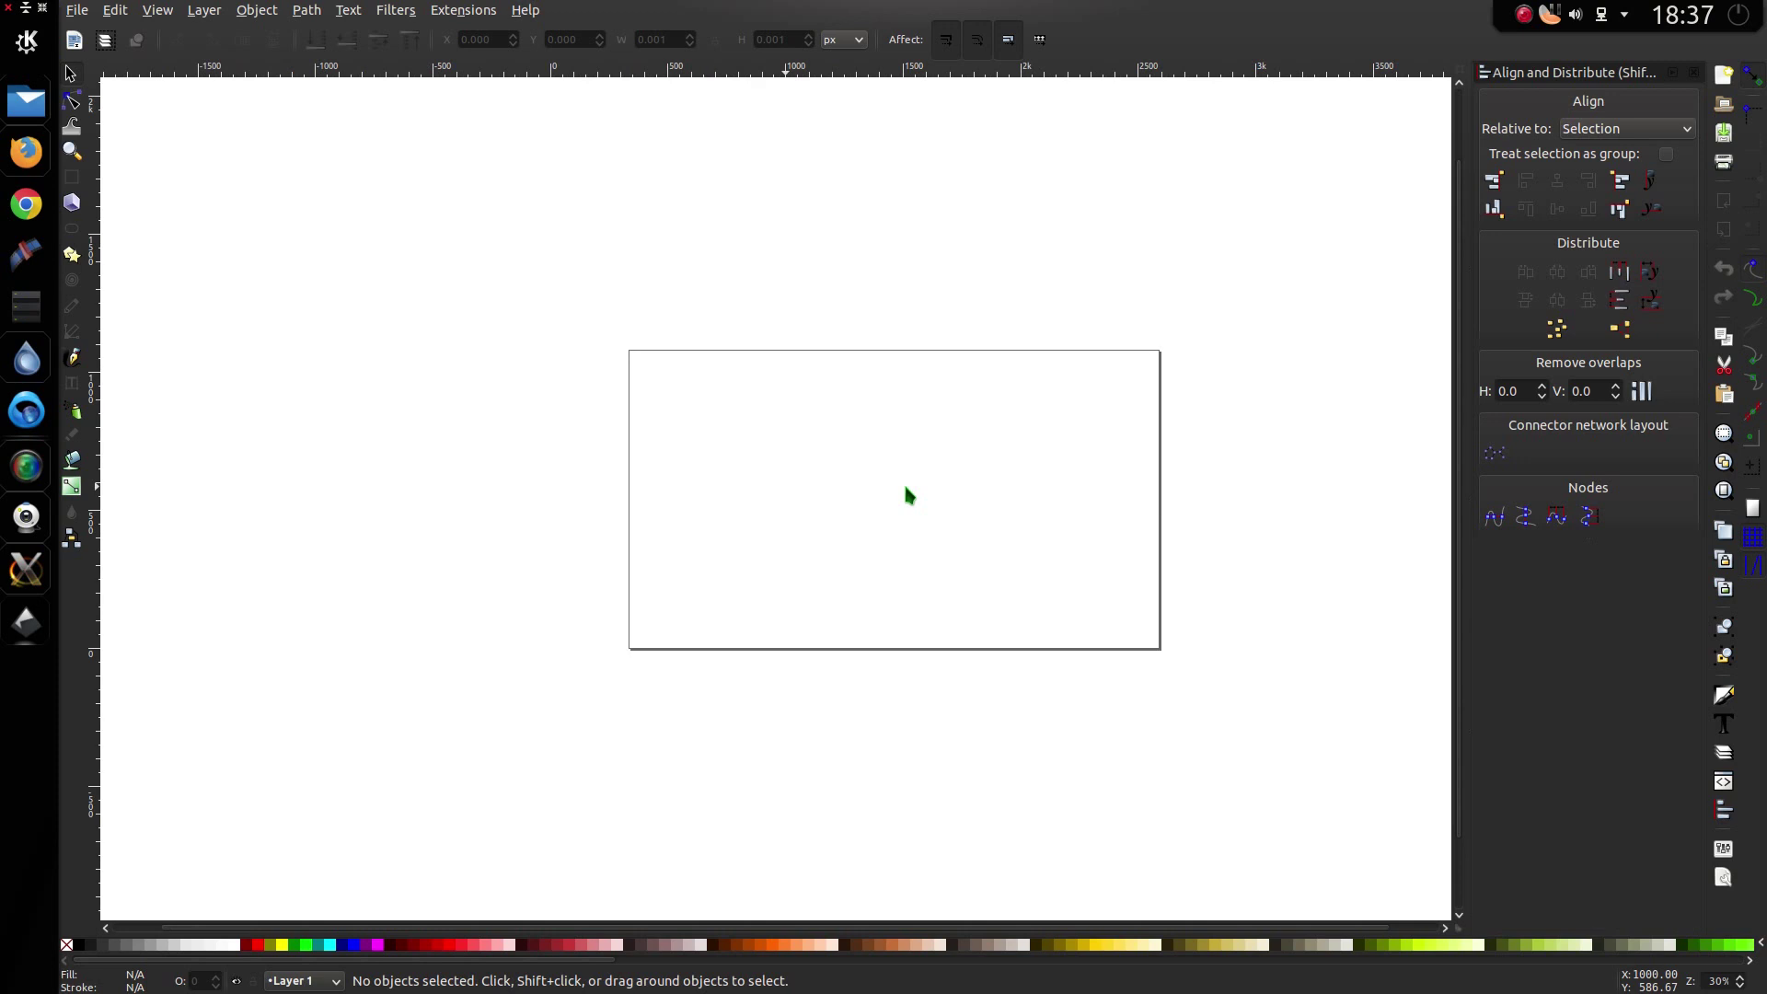
key("ctrl+shift+f")
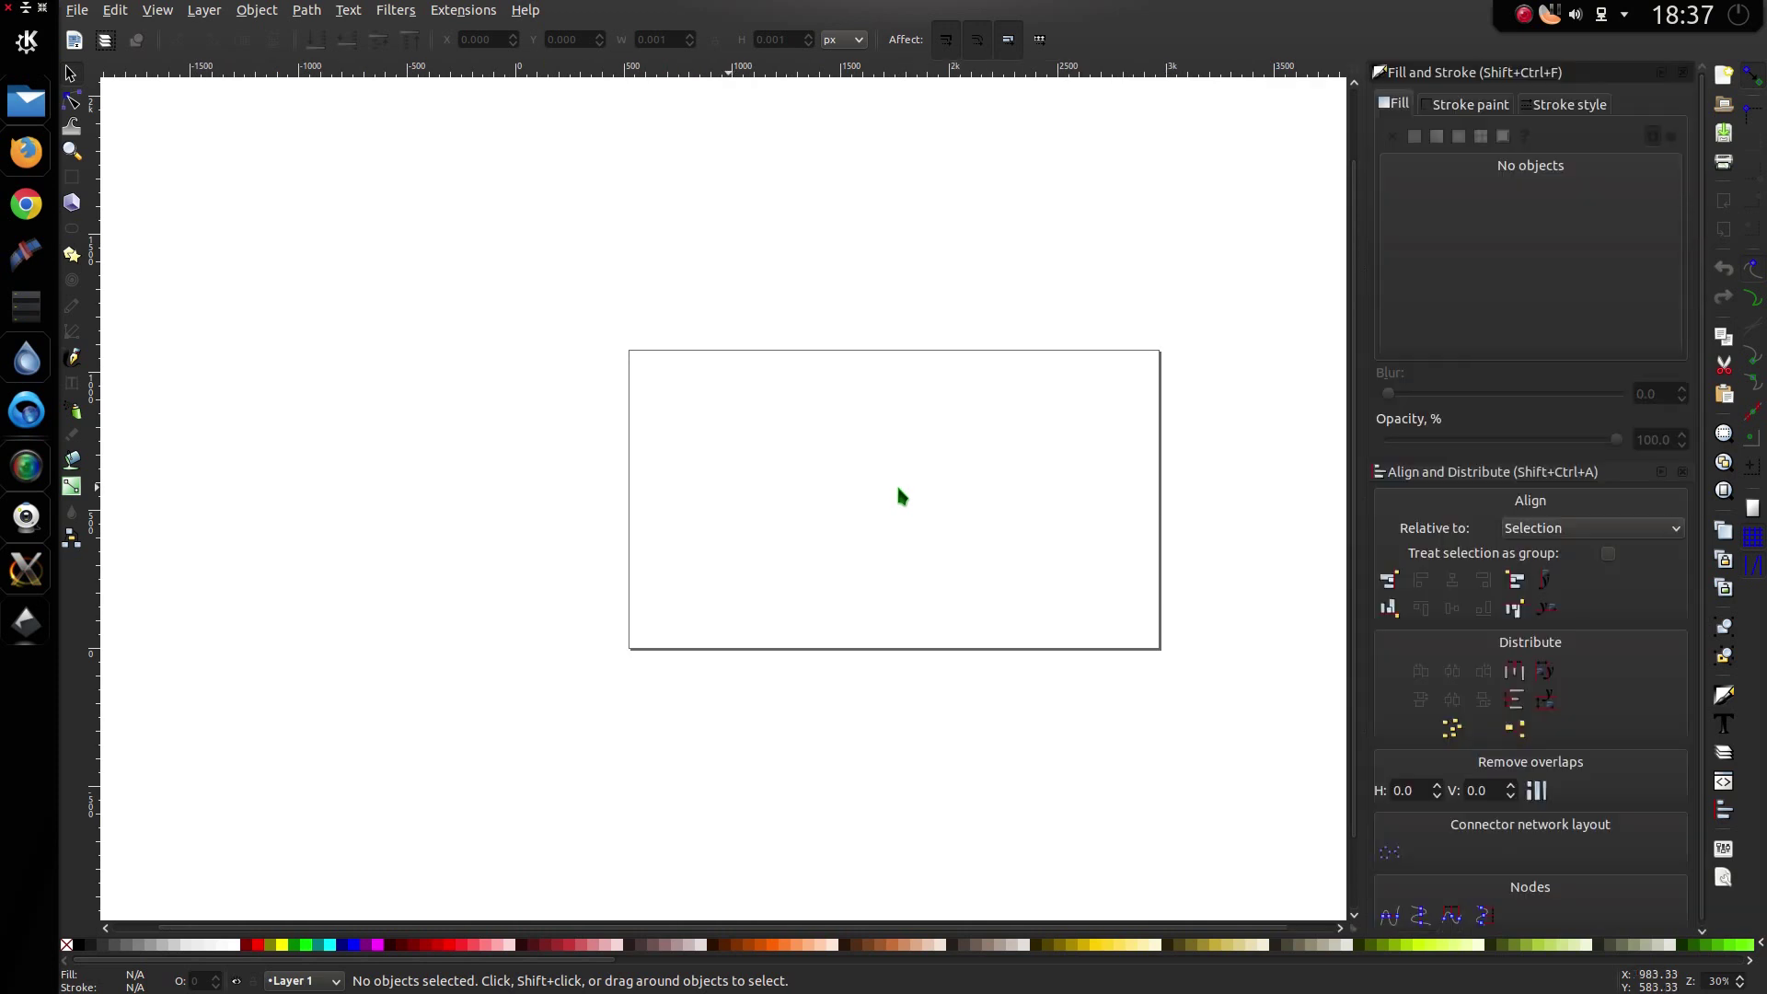
scroll(644, 501, "up", 1)
scroll(921, 484, "right", 3)
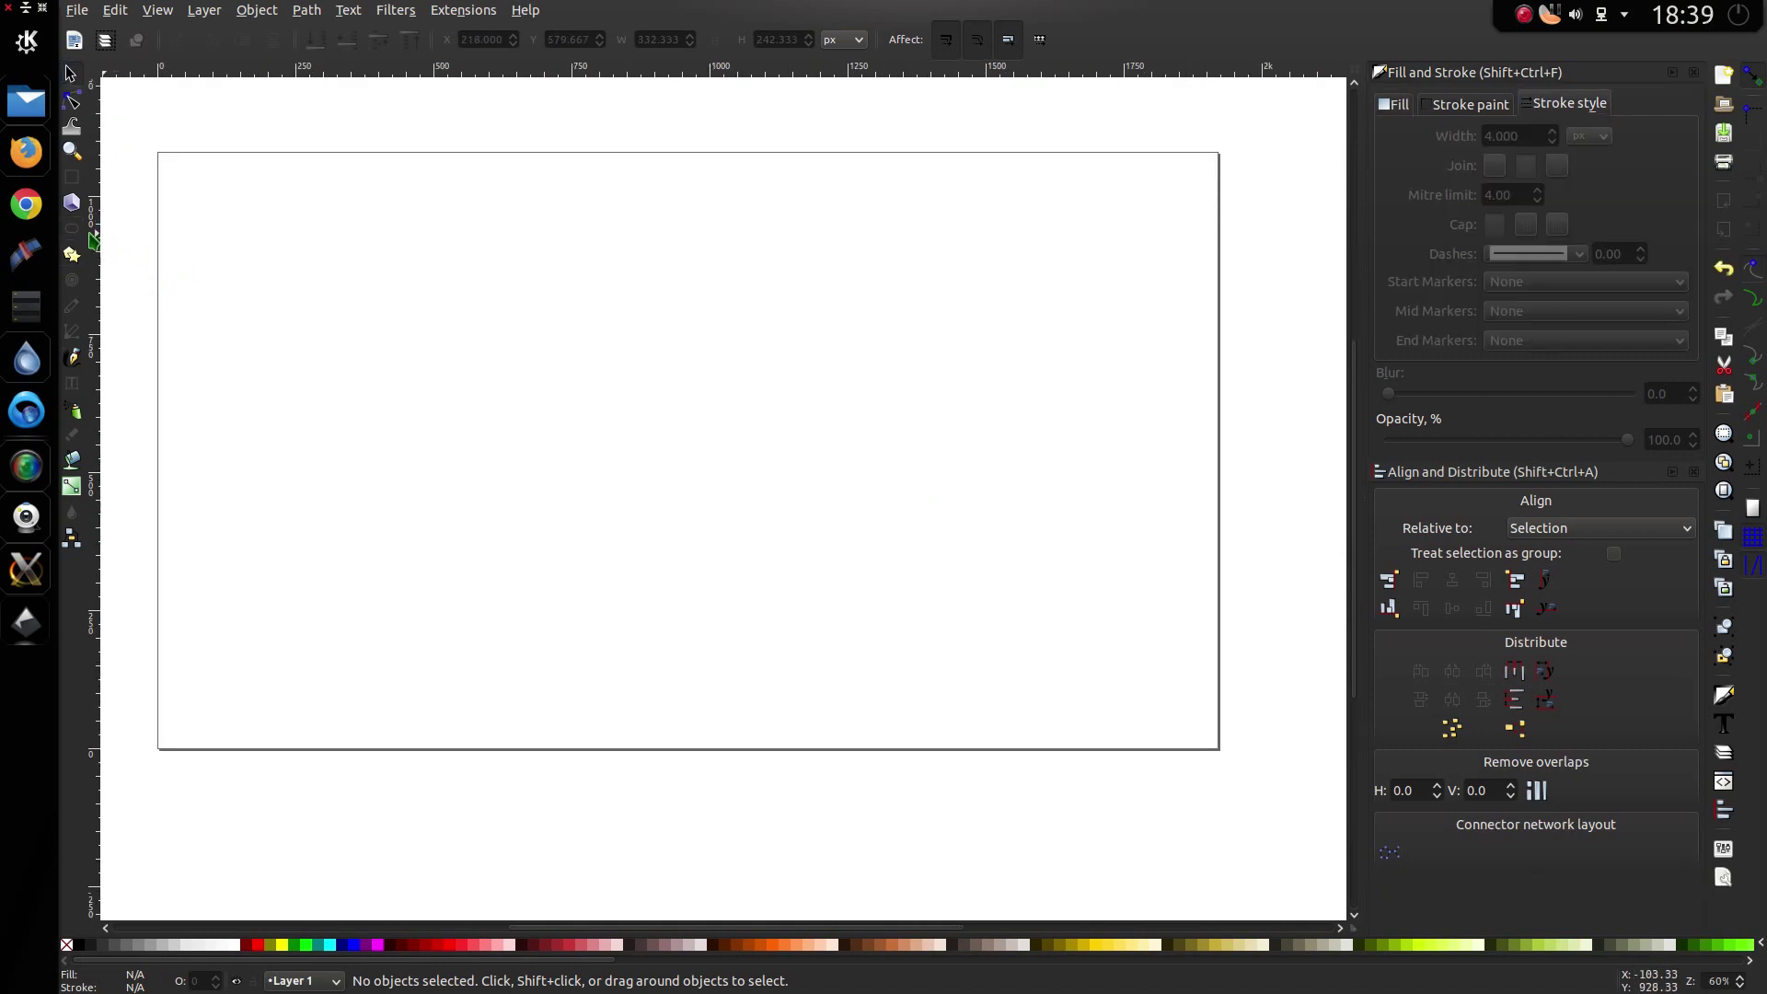
Step: Draw a perfect circle with an orange 4 px outline on the left side of the page
left_click(71, 230)
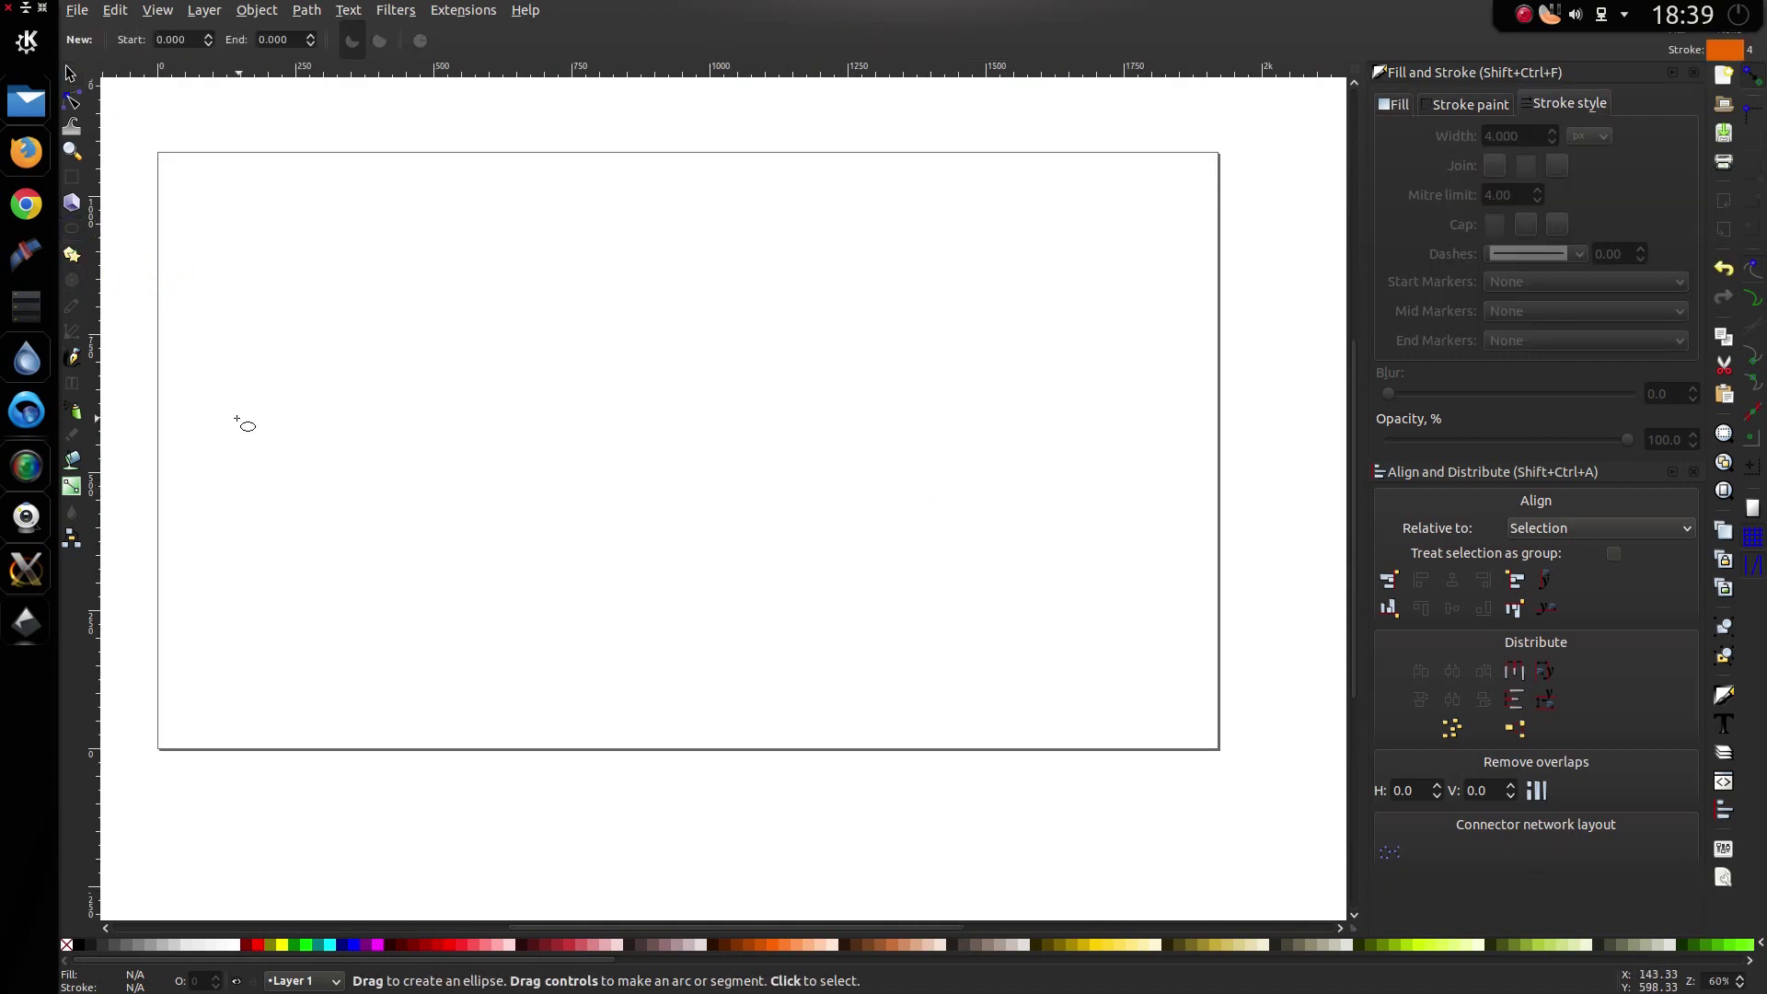
mouse_move(222, 364)
left_mouse_down()
mouse_move(386, 512)
mouse_move(414, 561)
left_mouse_up()
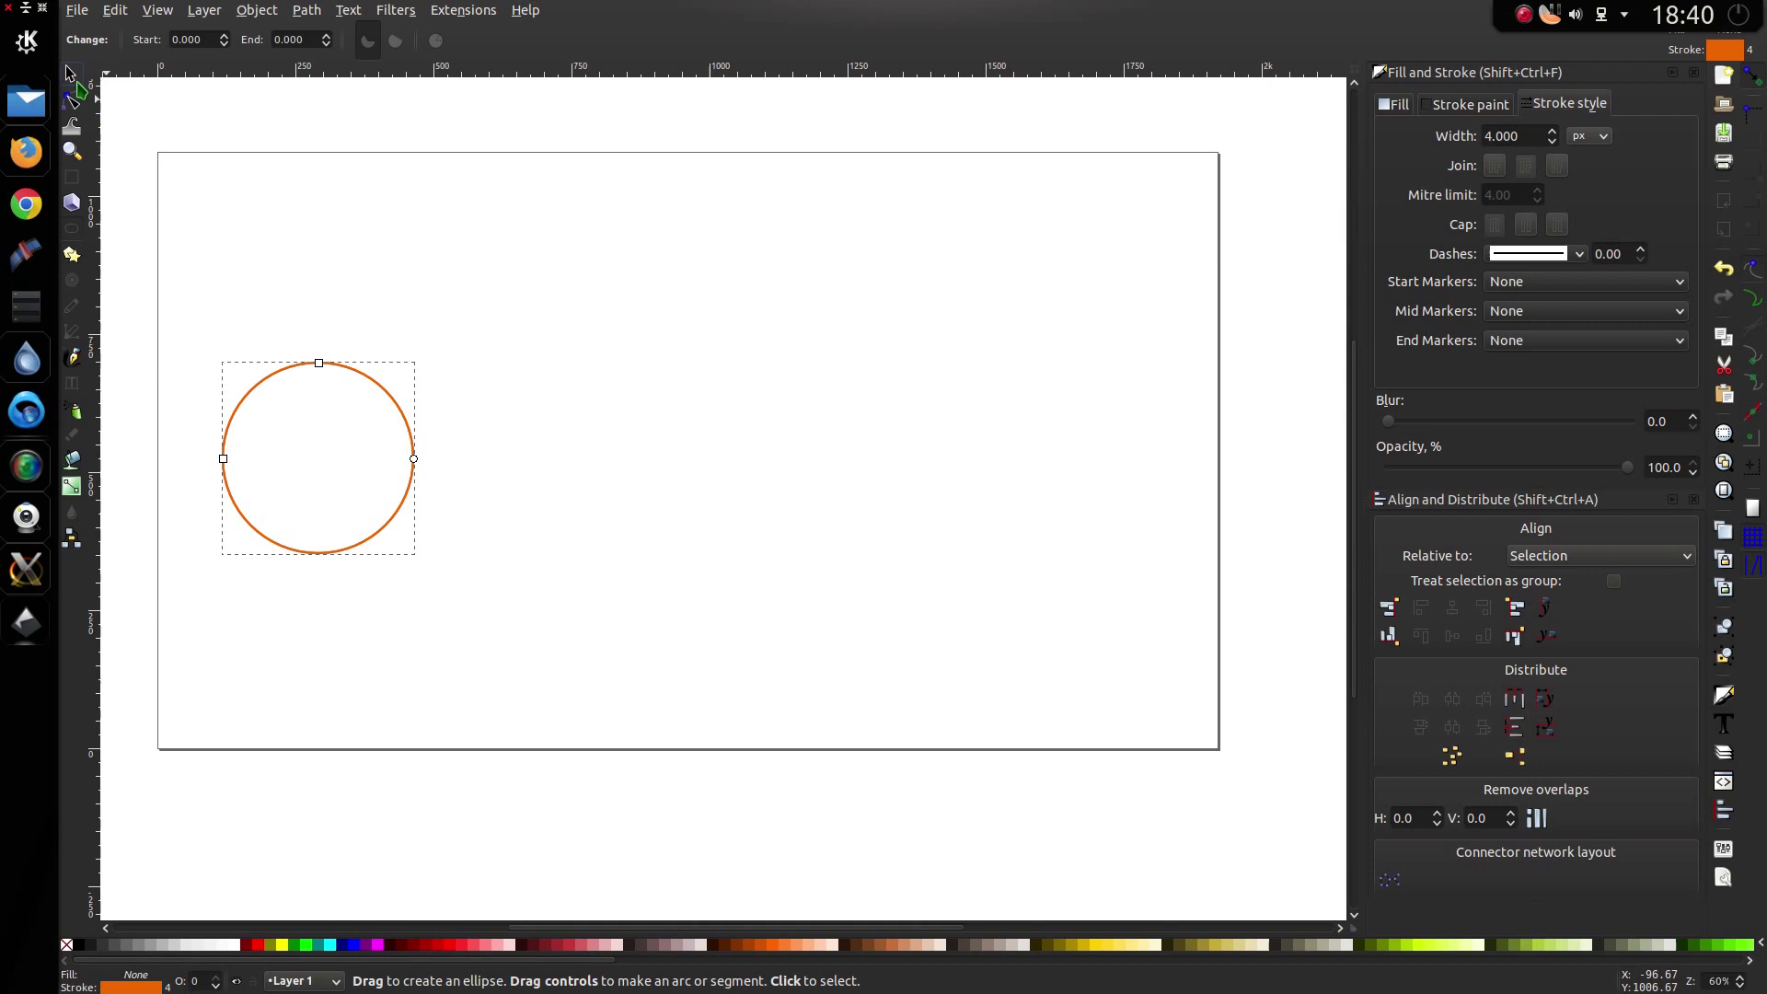
key("Escape")
key("s")
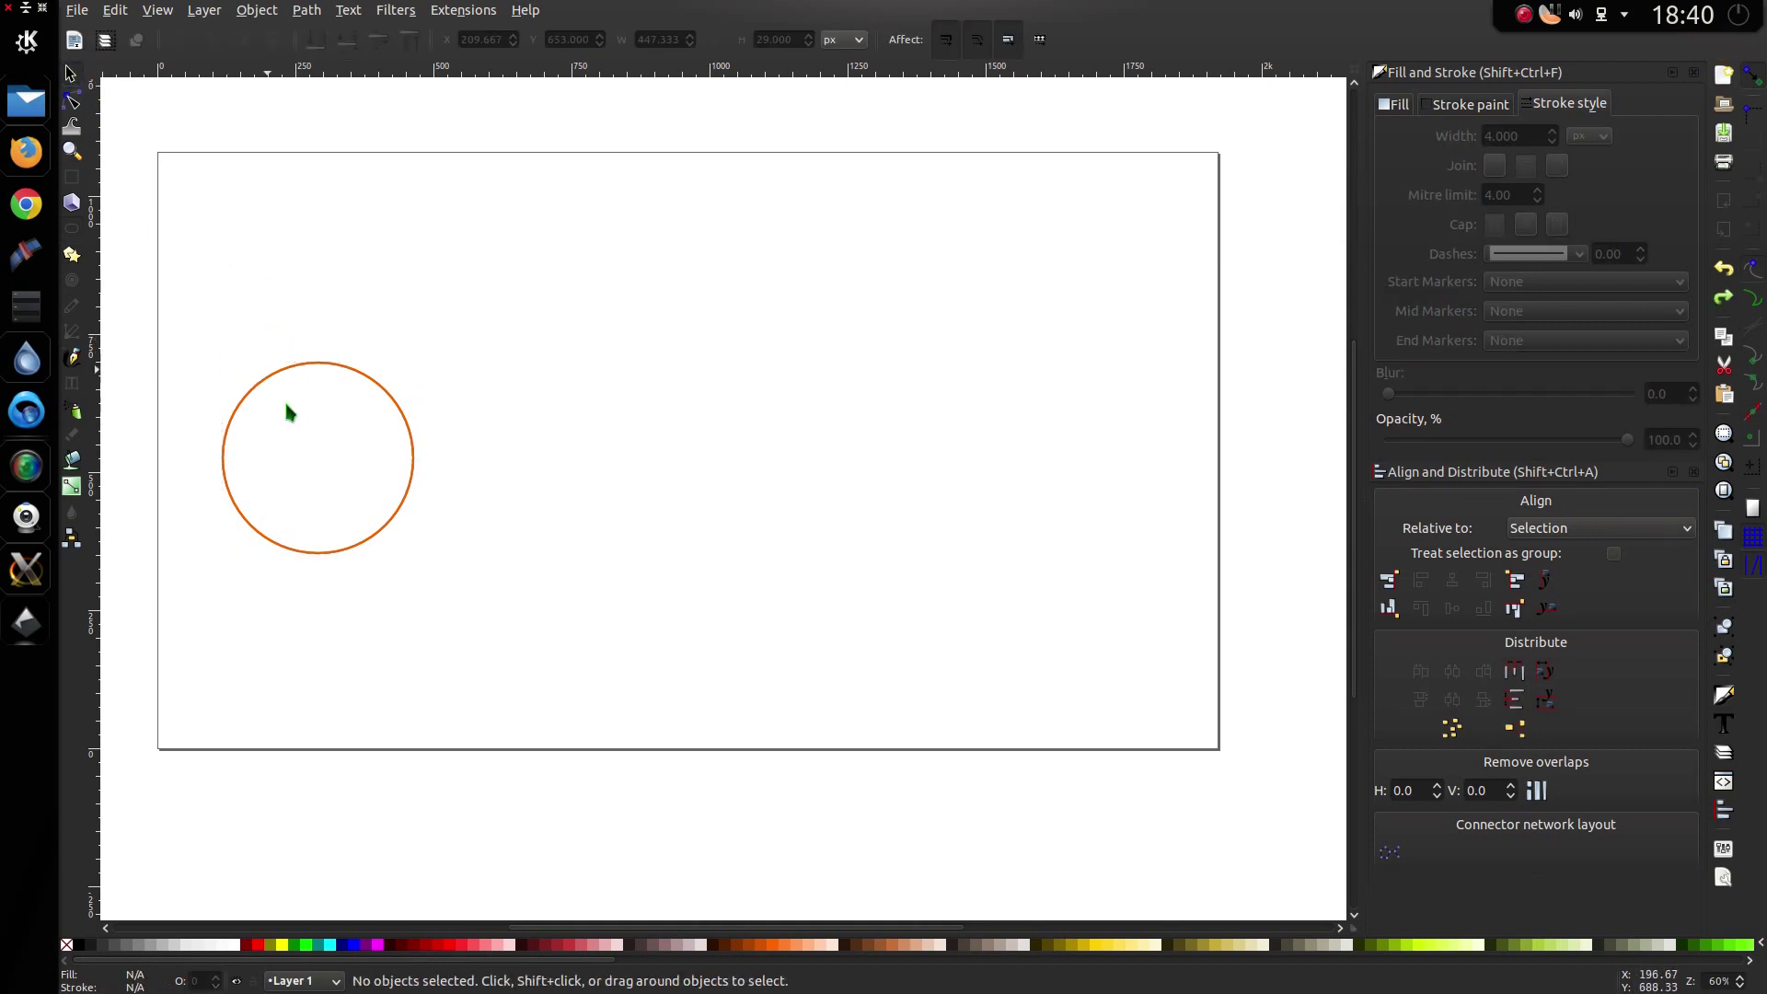
Step: Duplicate the circle and drag the copies rightward to build a row of five
left_click(256, 394)
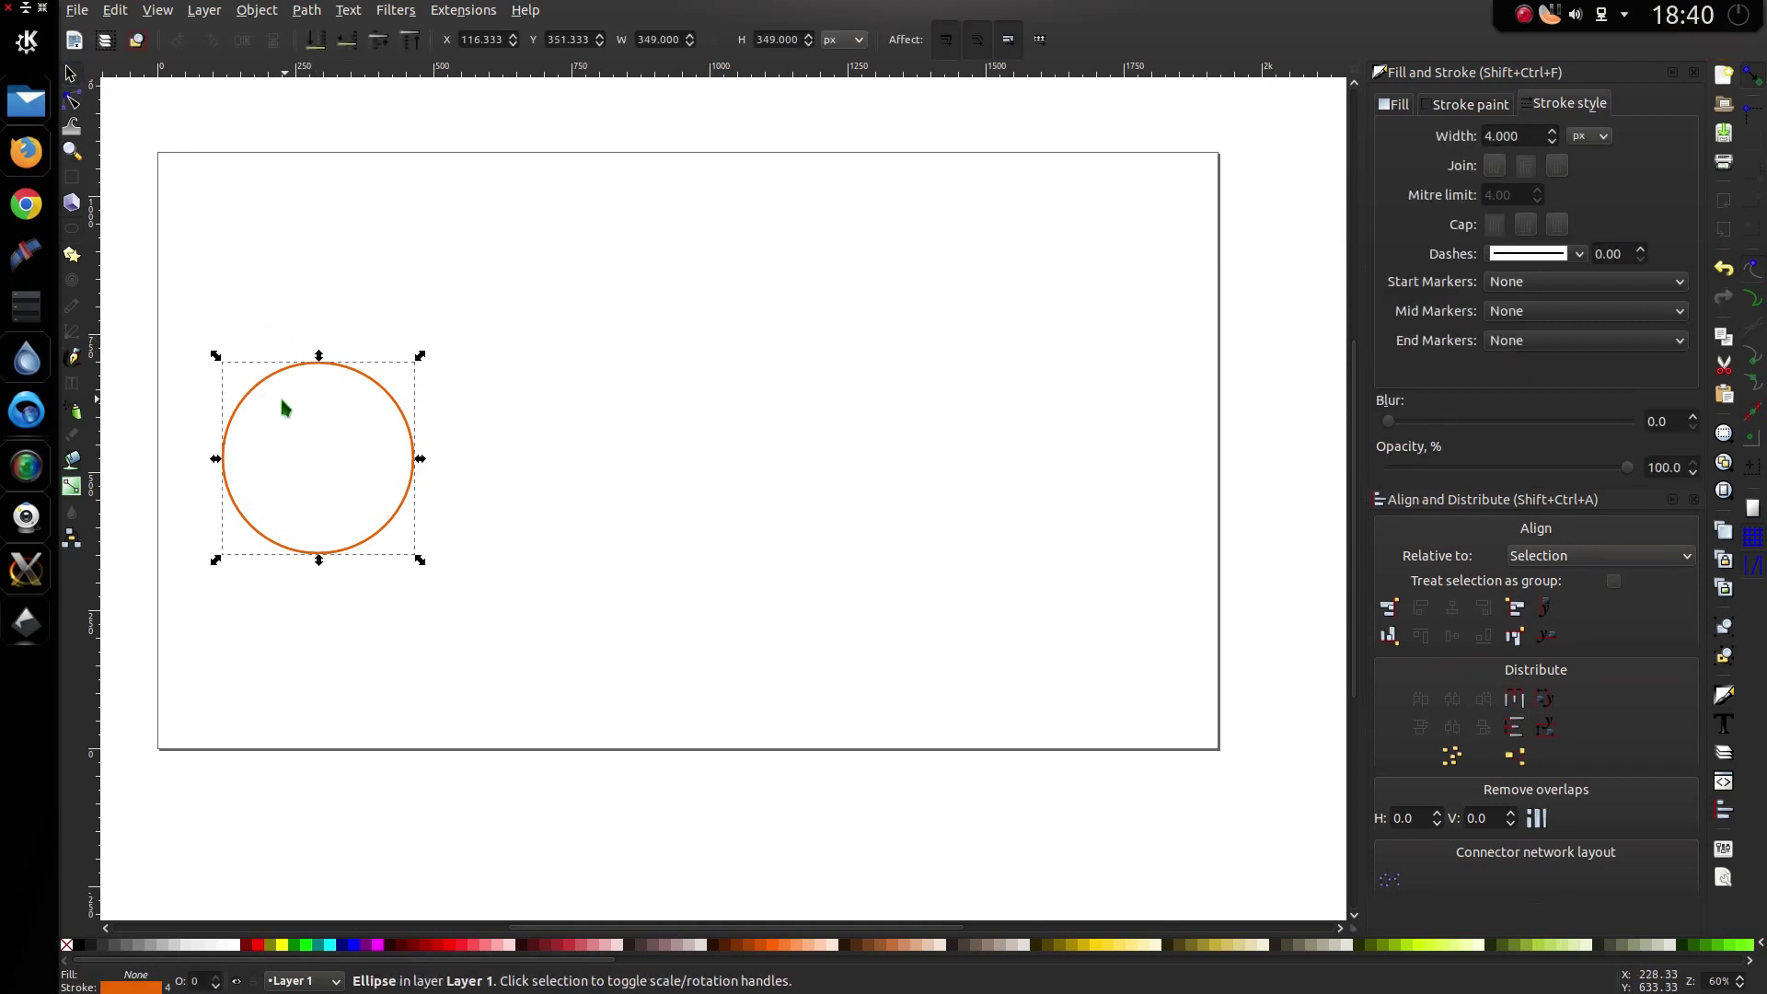
key("ctrl+d")
left_click_drag(257, 395, 1280, 385)
left_click(394, 392)
key("ctrl+d")
key("ctrl+d")
key("ctrl+d")
scroll(1234, 583, "right", 1)
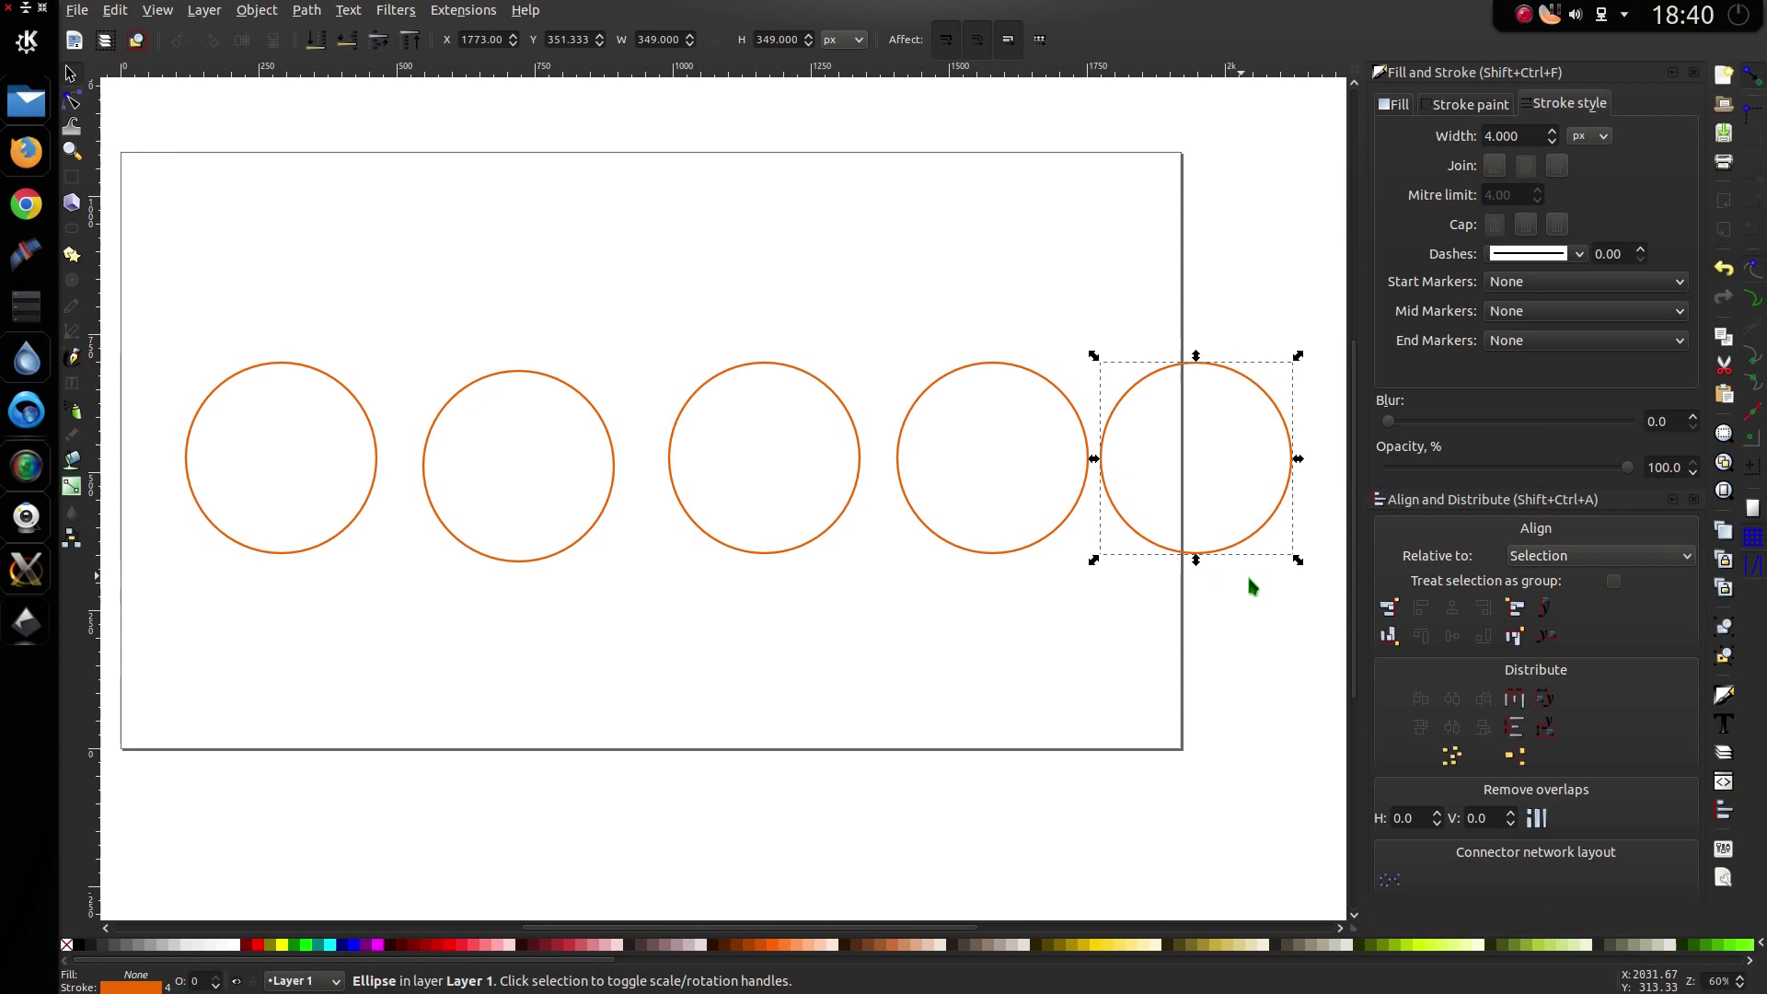
scroll(721, 575, "left", 1)
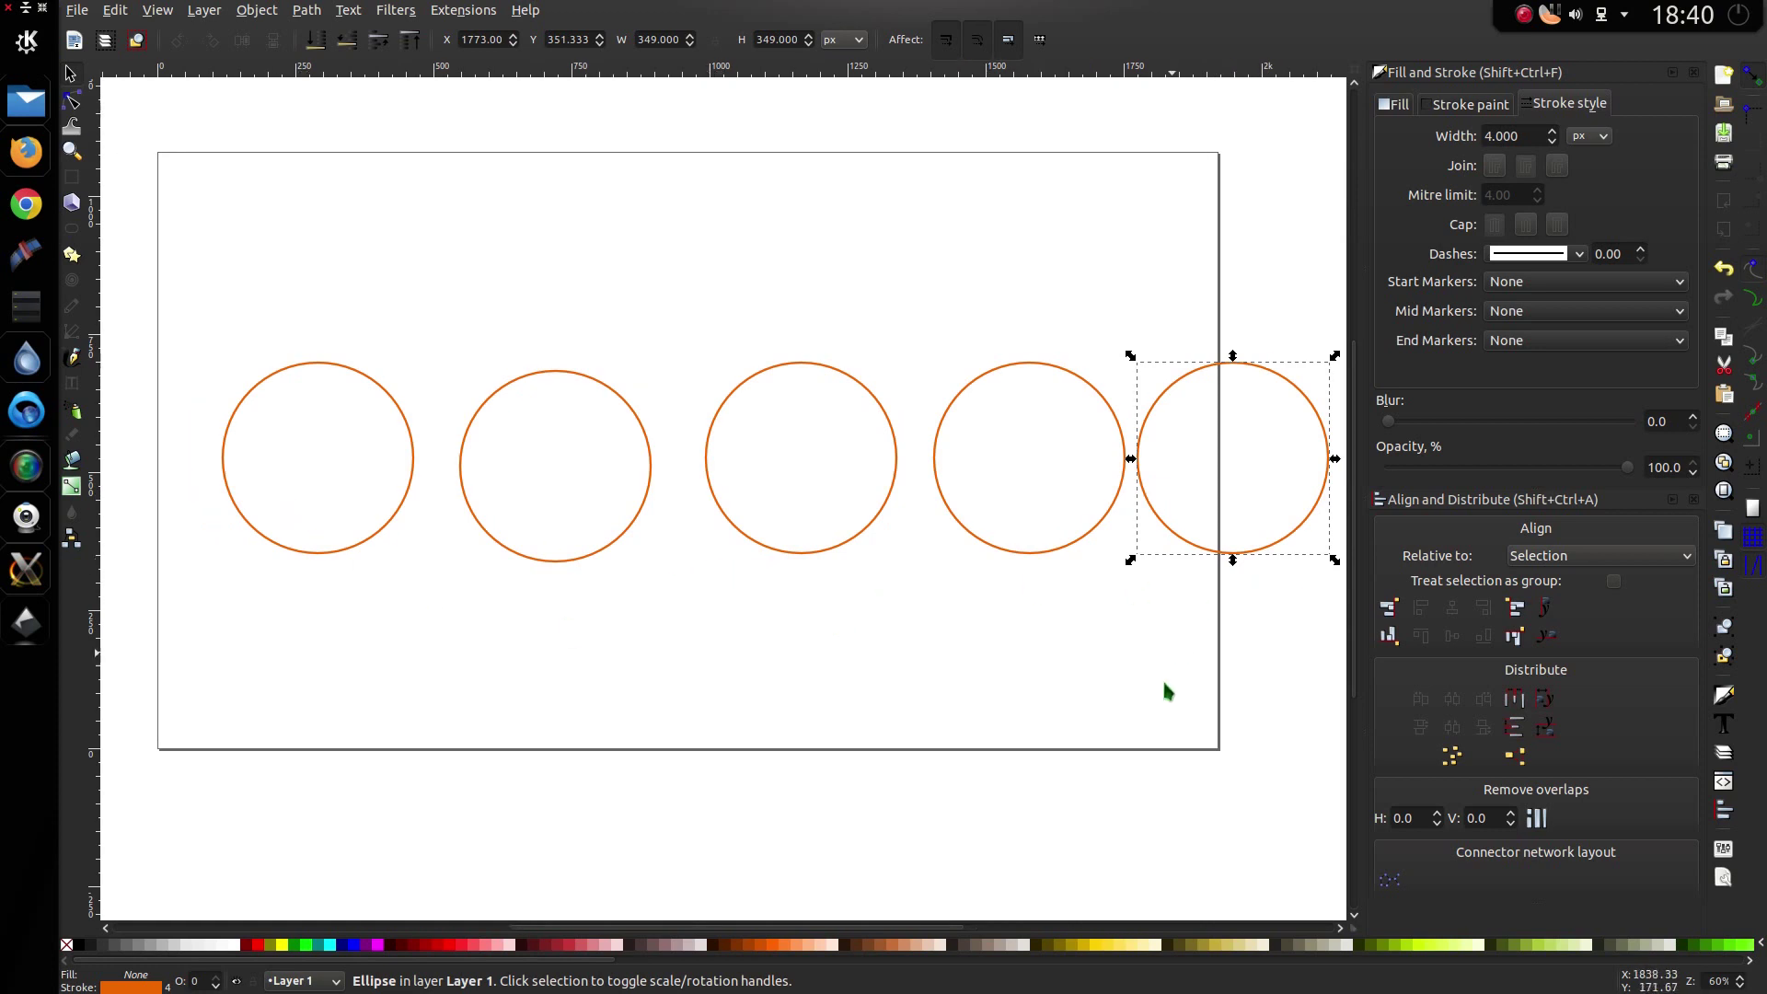
scroll(1251, 620, "right", 1)
Step: Select all five circles and scale them down together to a 3.725 px stroke
left_click(1323, 616)
left_click_drag(1313, 621, 135, 285)
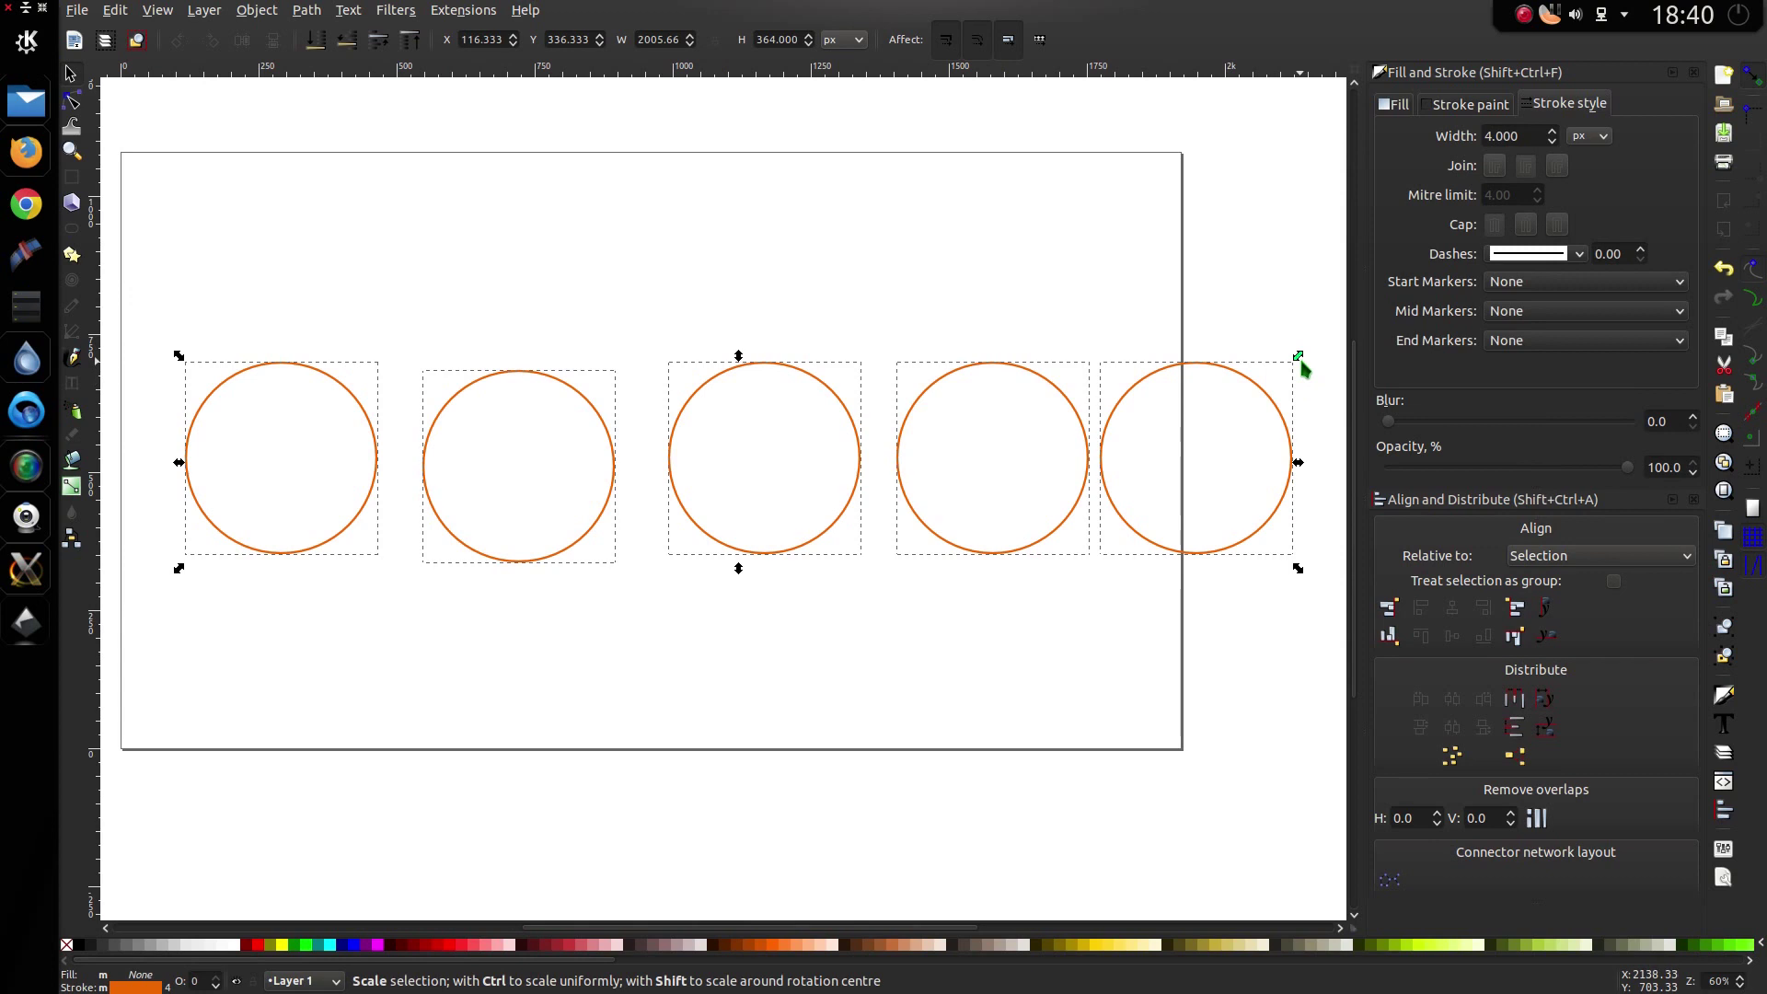
left_click_drag(1298, 358, 1270, 383)
left_click(1272, 616)
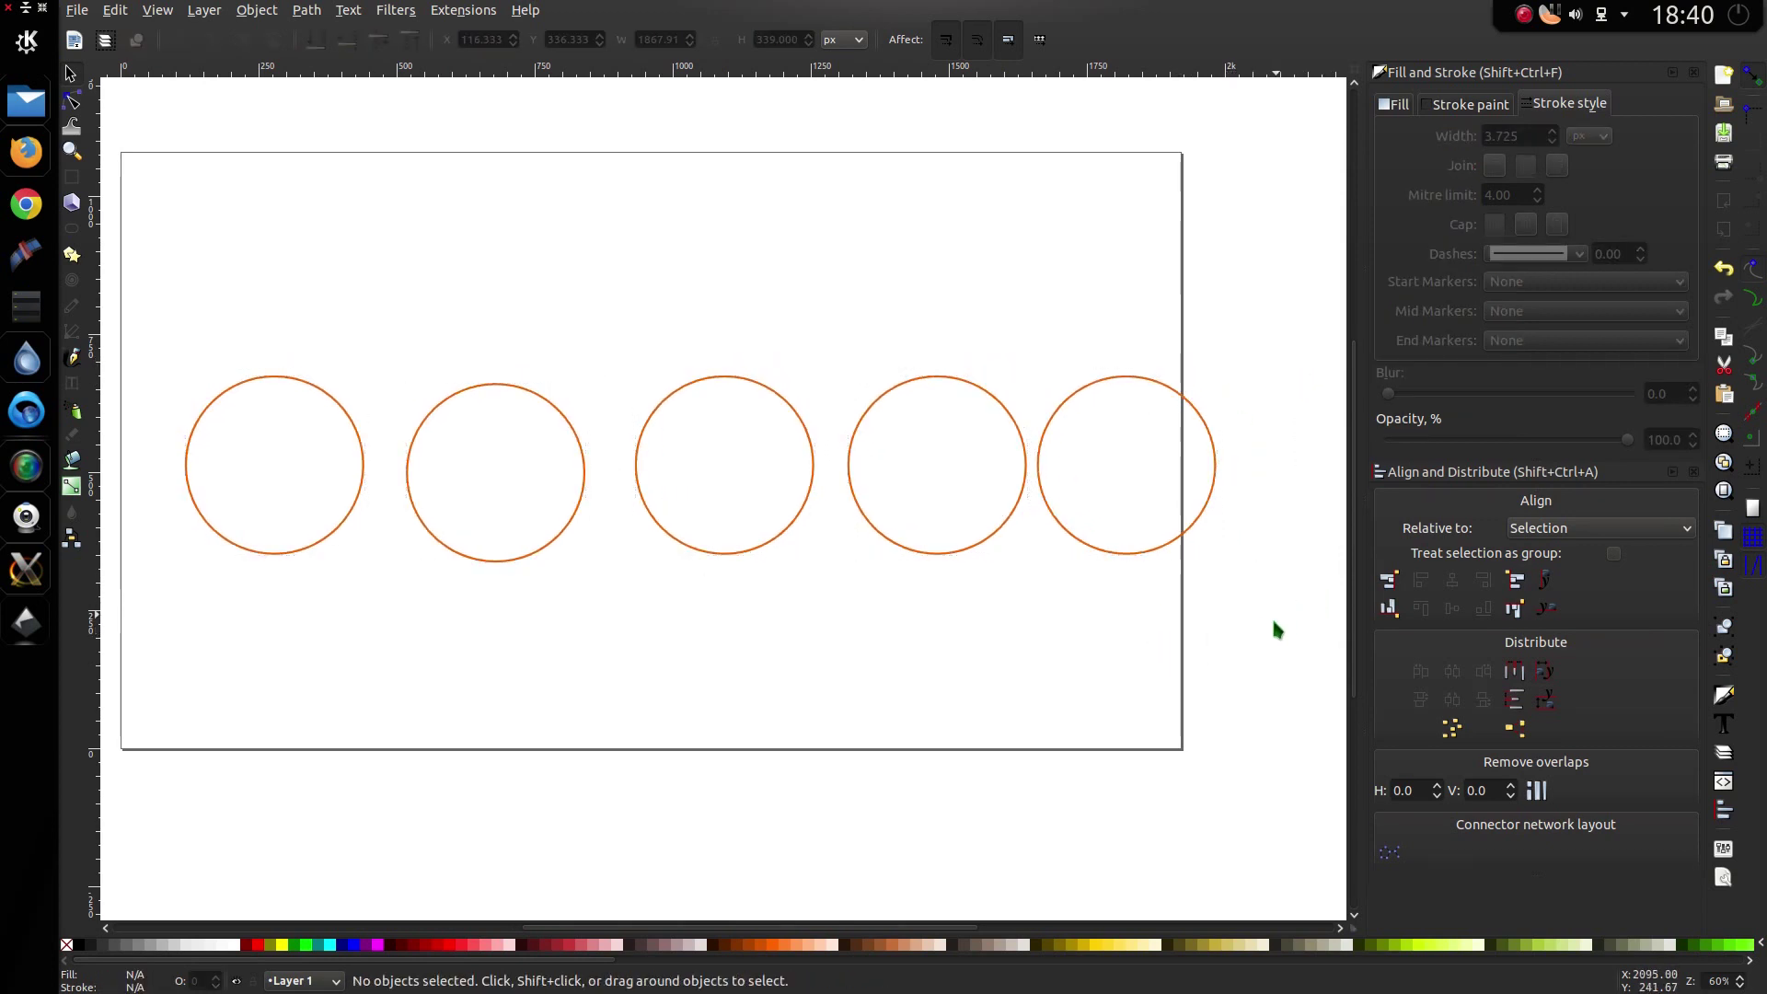
left_click_drag(1270, 619, 163, 310)
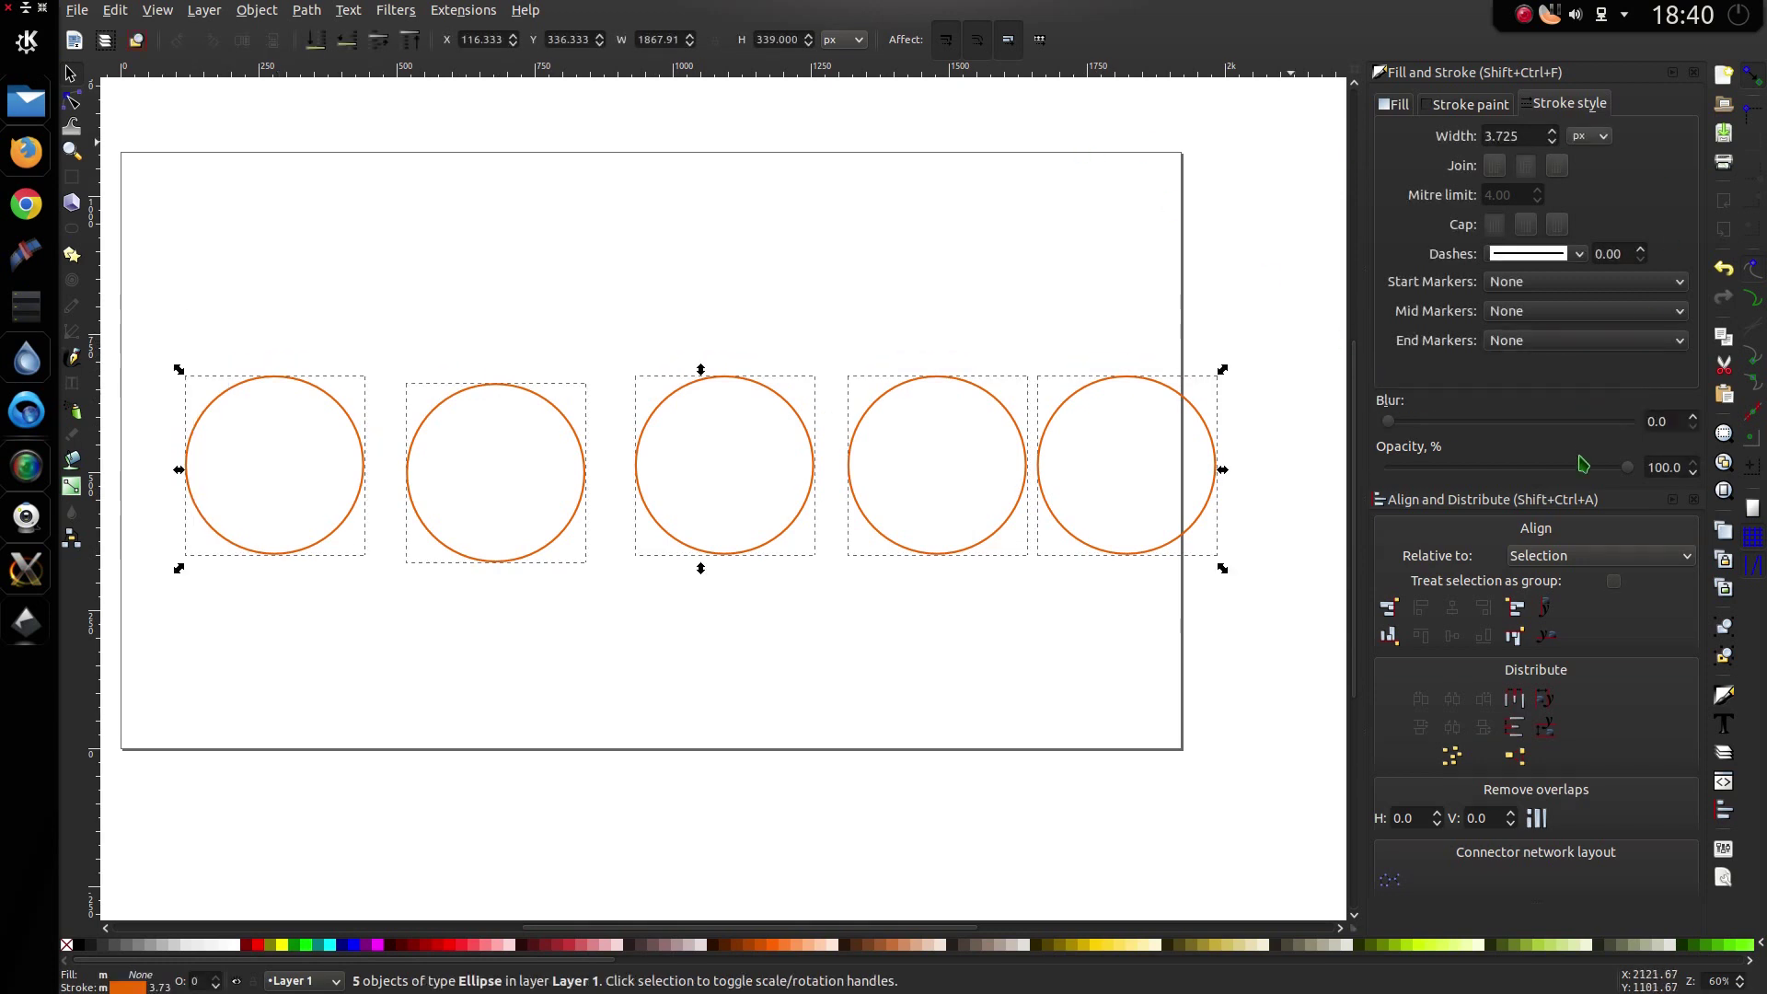
Step: Make the horizontal gaps between the five circles equal and move the row left
left_click(1519, 722)
left_click(1211, 627)
left_click_drag(1260, 627, 147, 326)
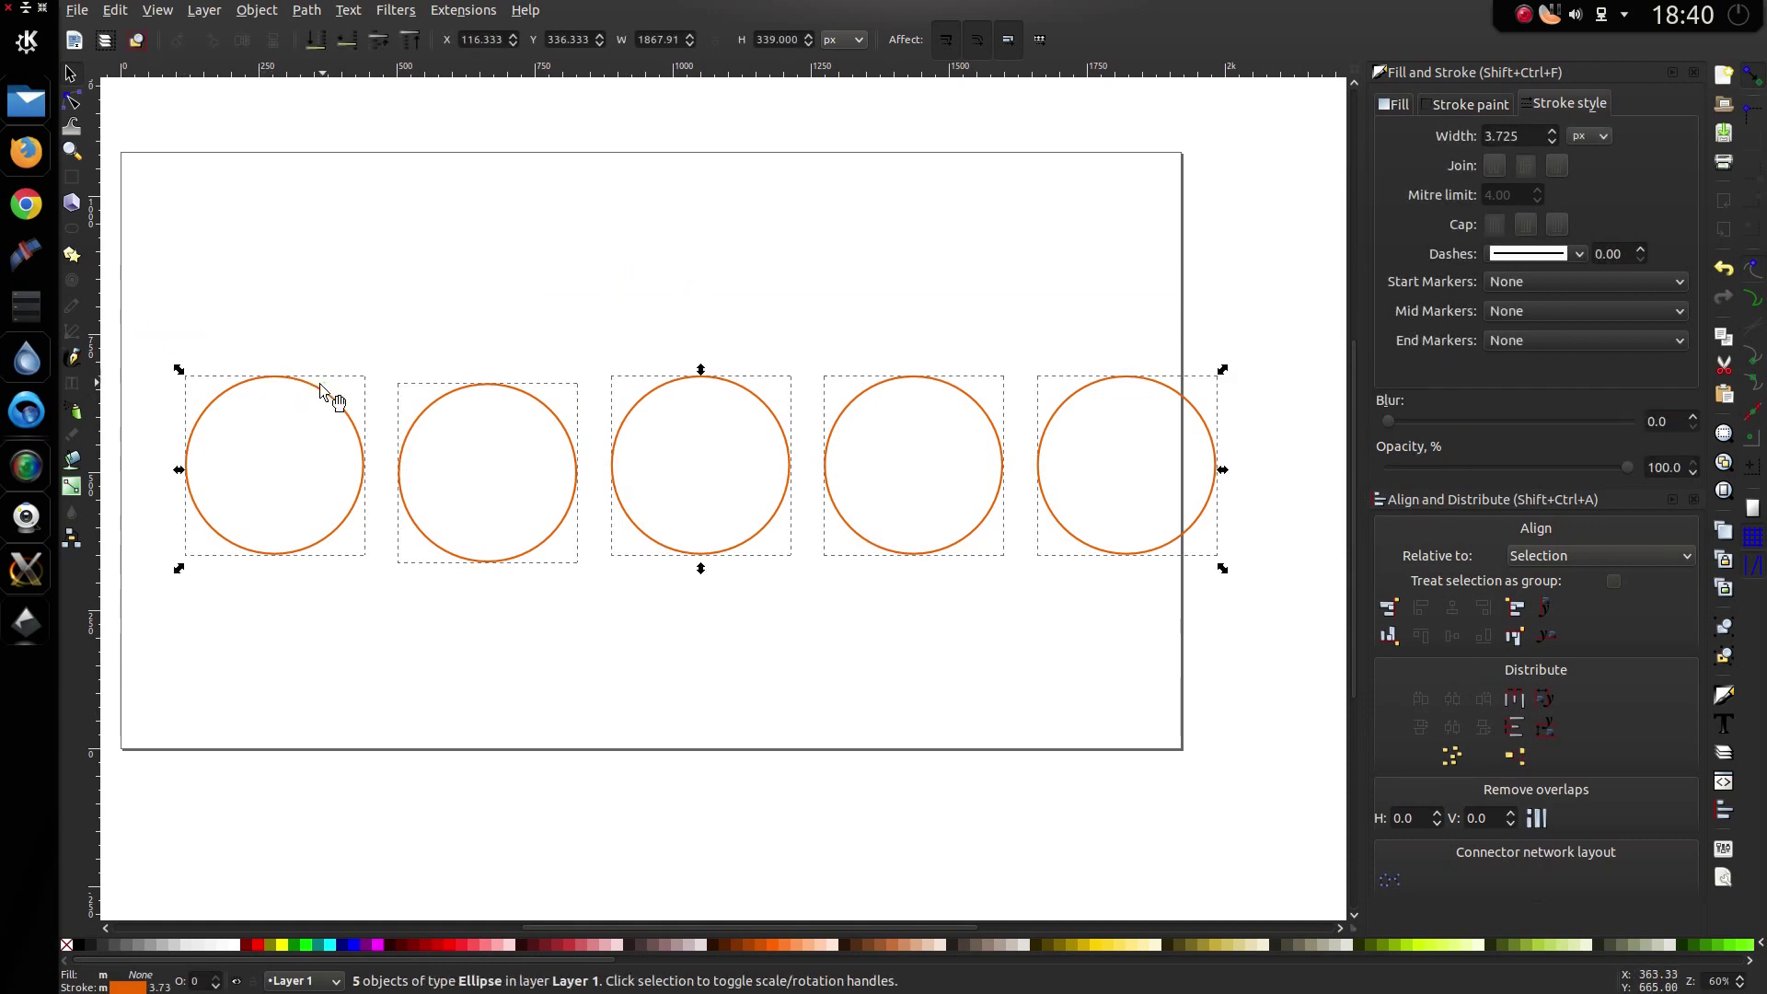
left_click_drag(322, 389, 267, 385)
Step: Nudge the second and fifth circles inward and equalize the gaps among the right four
left_click(589, 608)
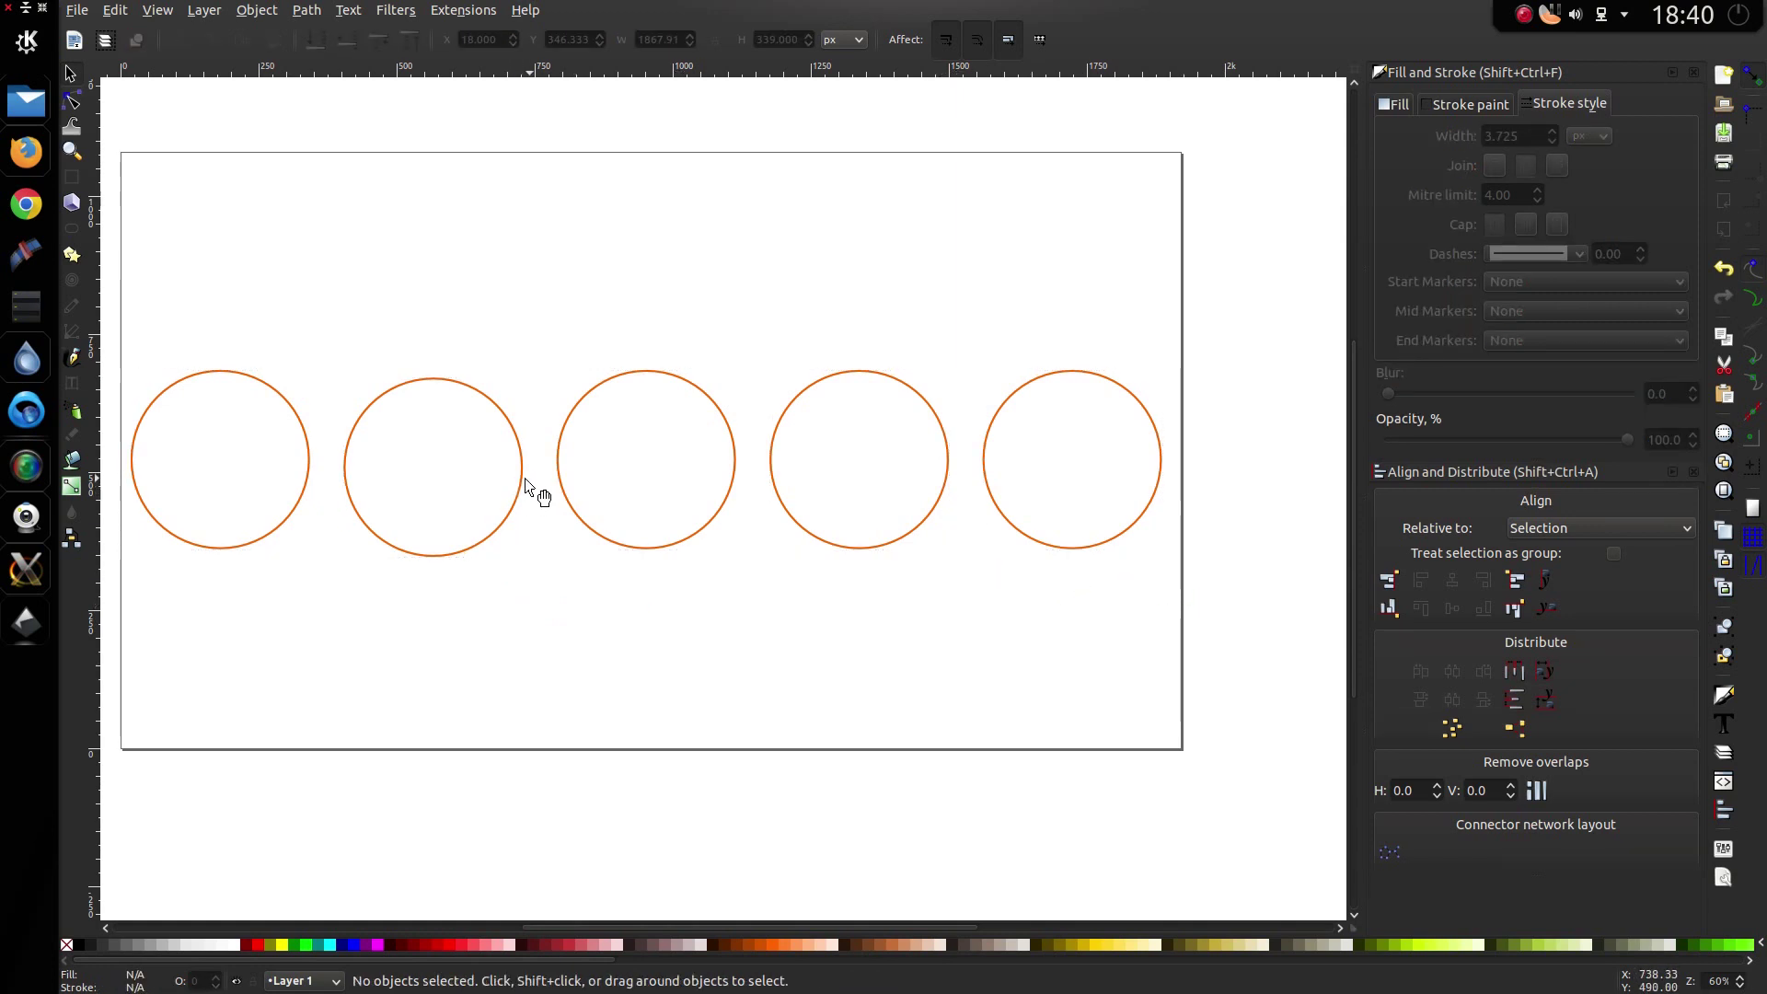
left_click_drag(524, 485, 546, 486)
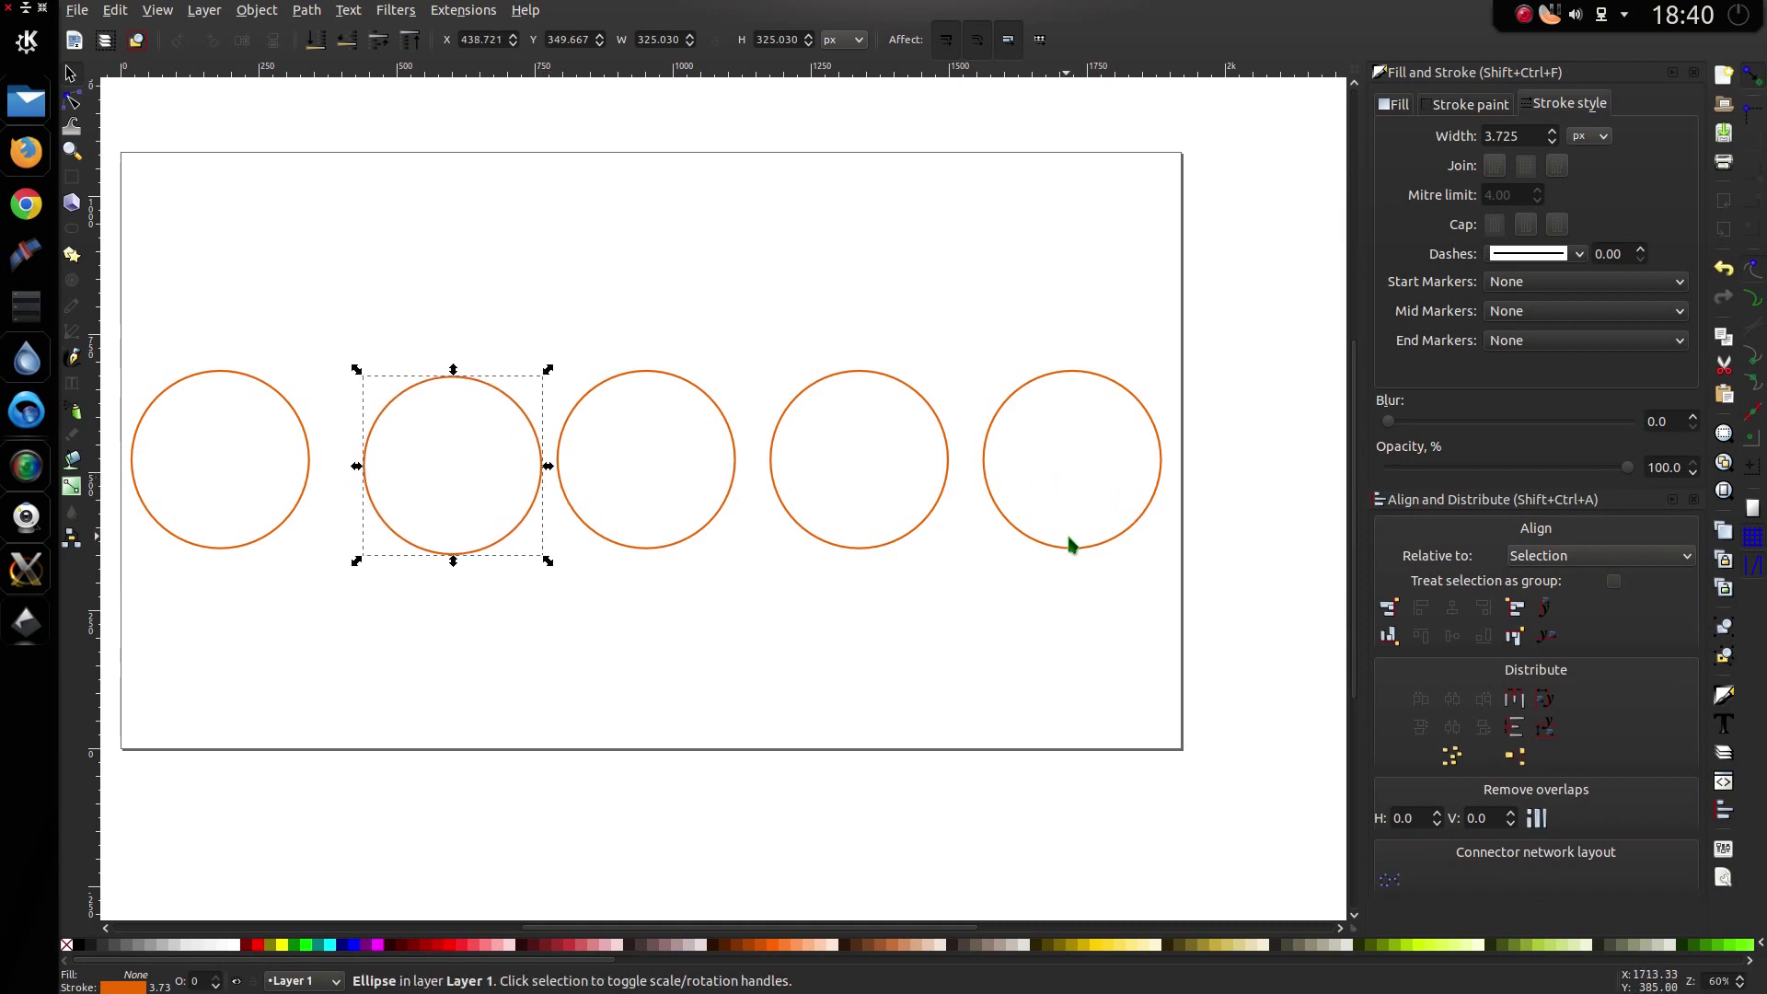
left_click_drag(1038, 543, 1020, 543)
left_click_drag(1160, 633, 350, 313)
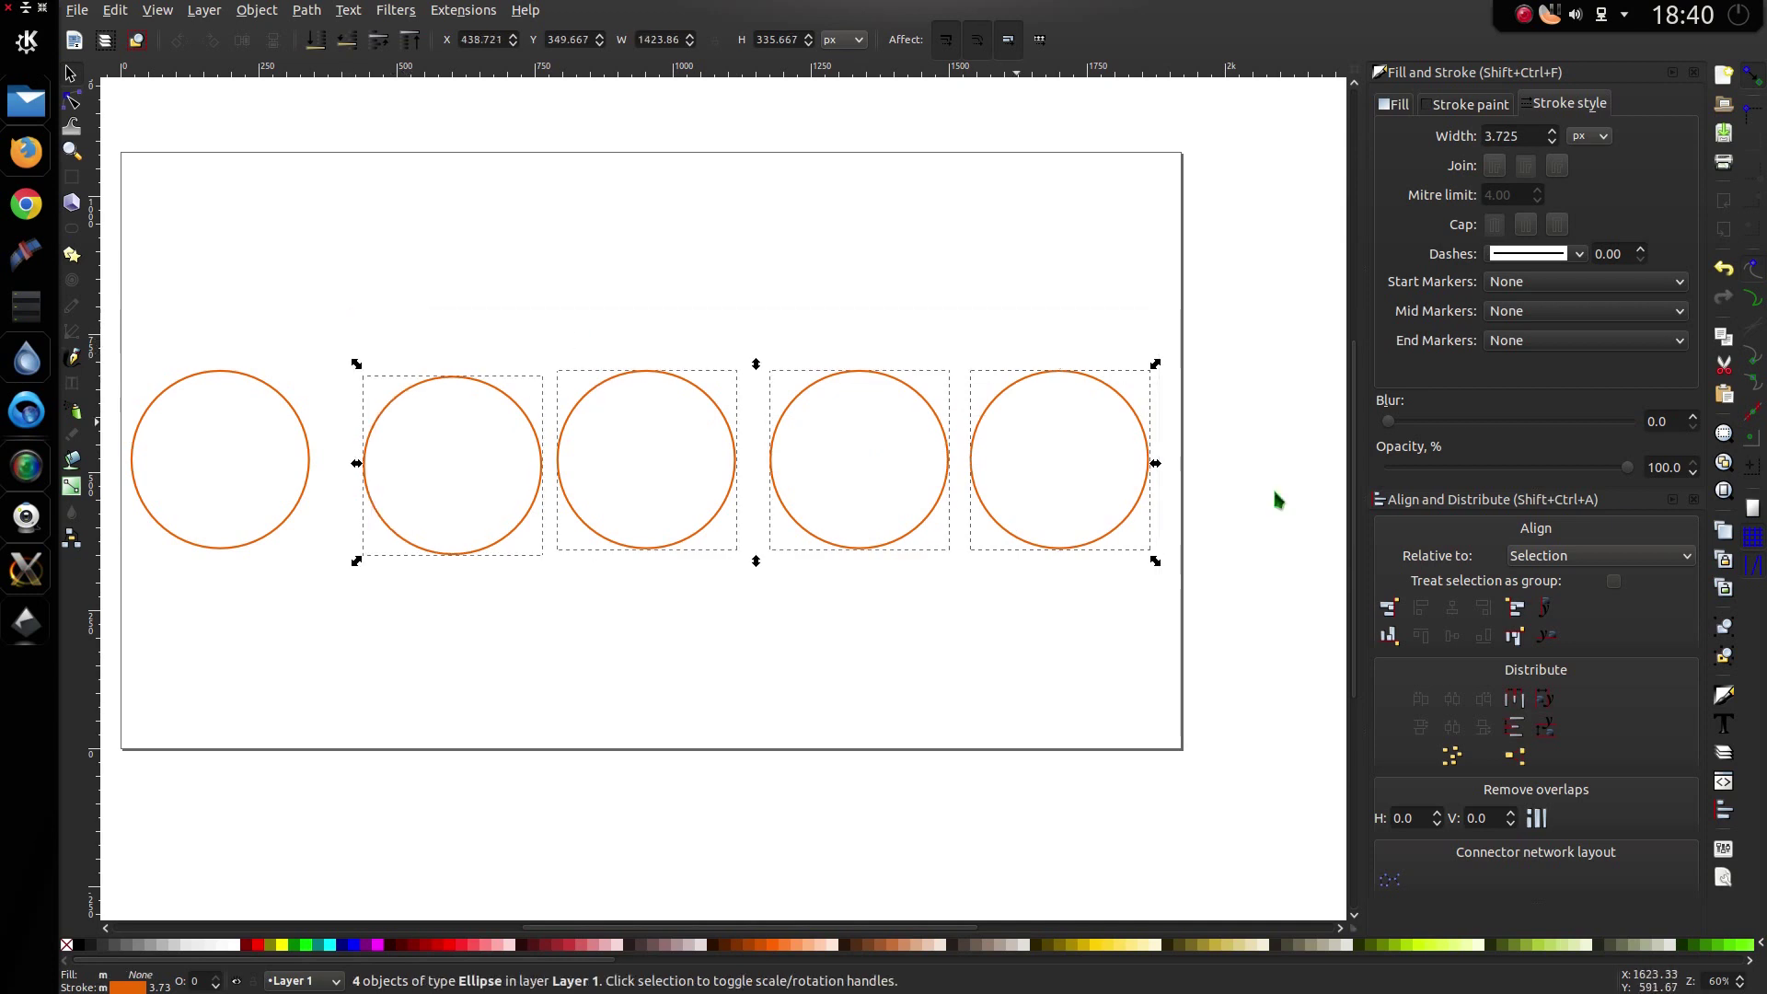
left_click(1512, 702)
left_click(824, 649)
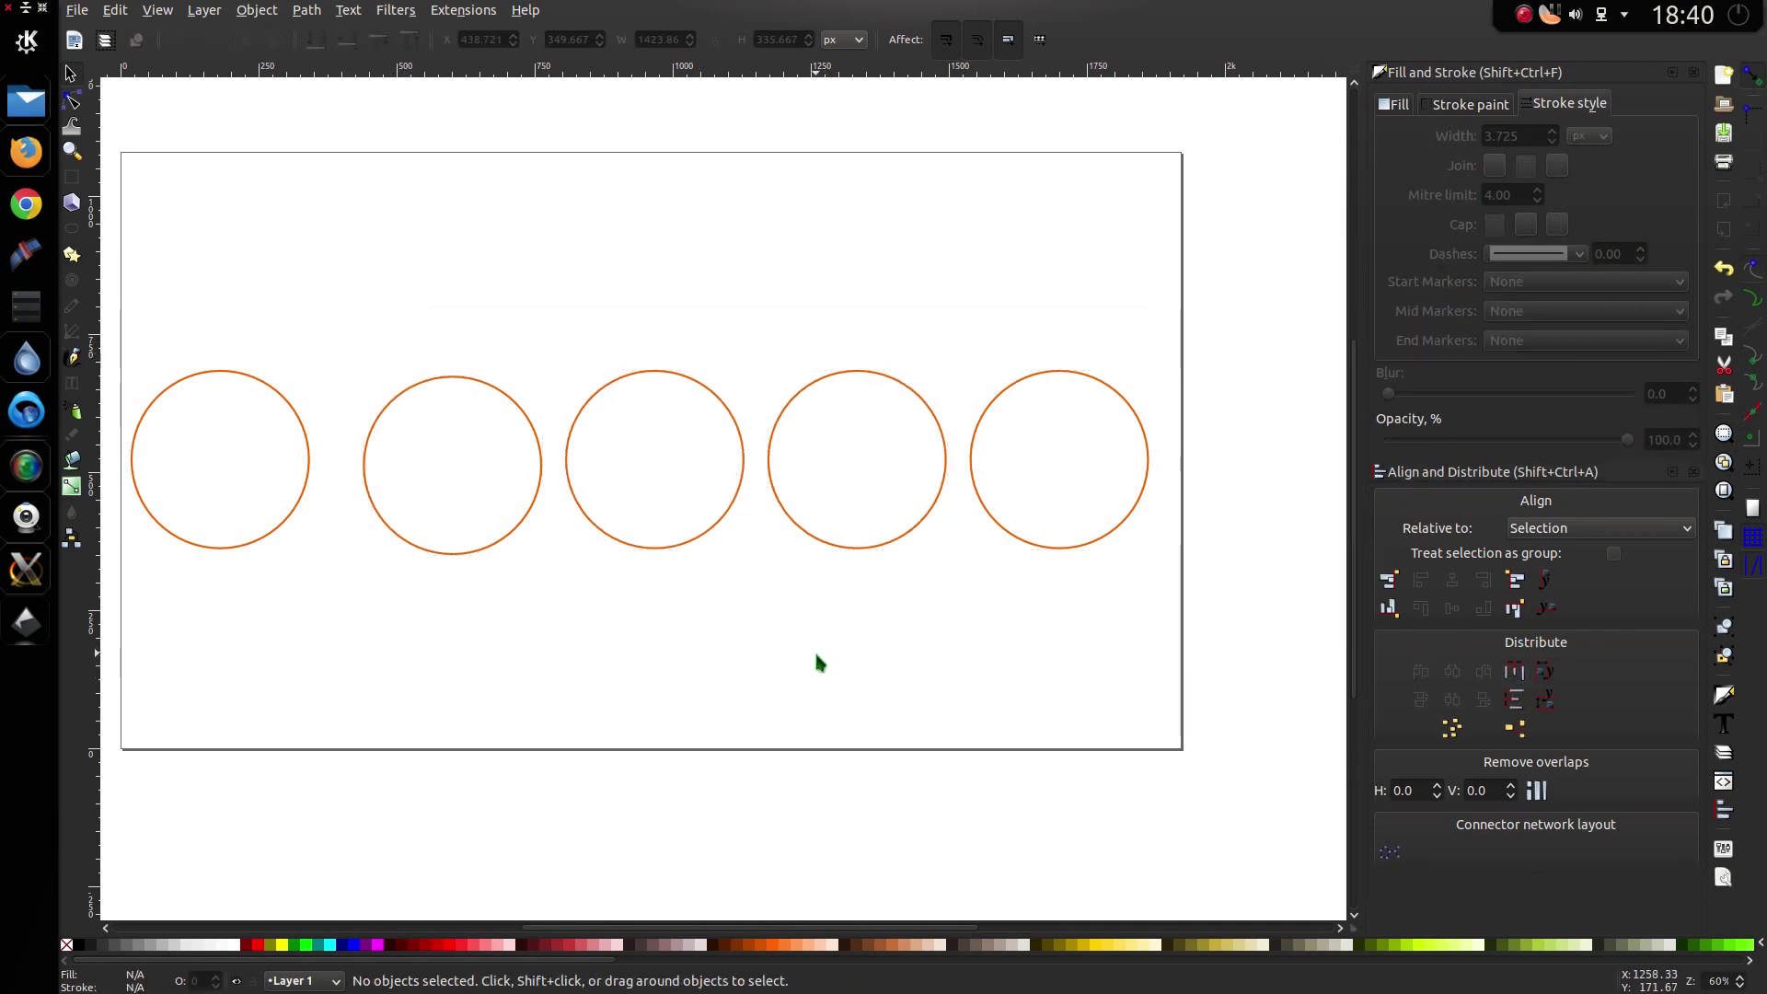
left_click_drag(1212, 672, 558, 317)
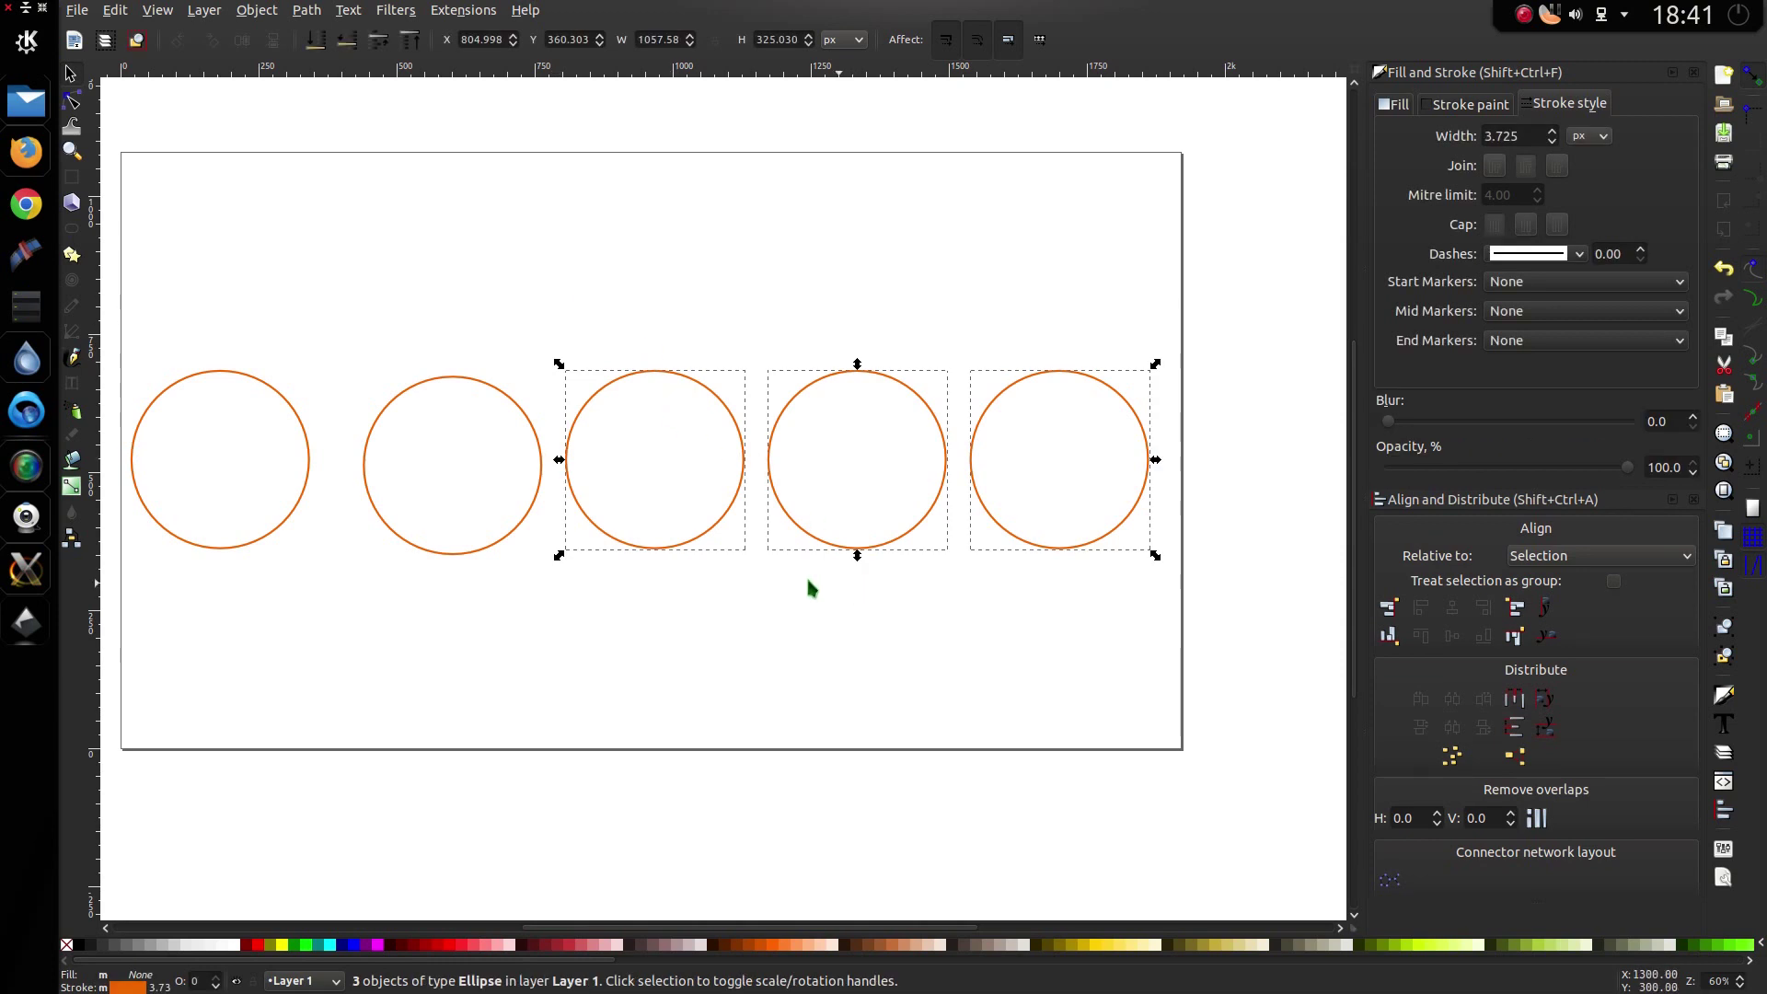
Step: Delete the three right circles and cut a mouth wedge into the left circle, arc 0 to 329.053
key("Delete")
left_click(228, 549)
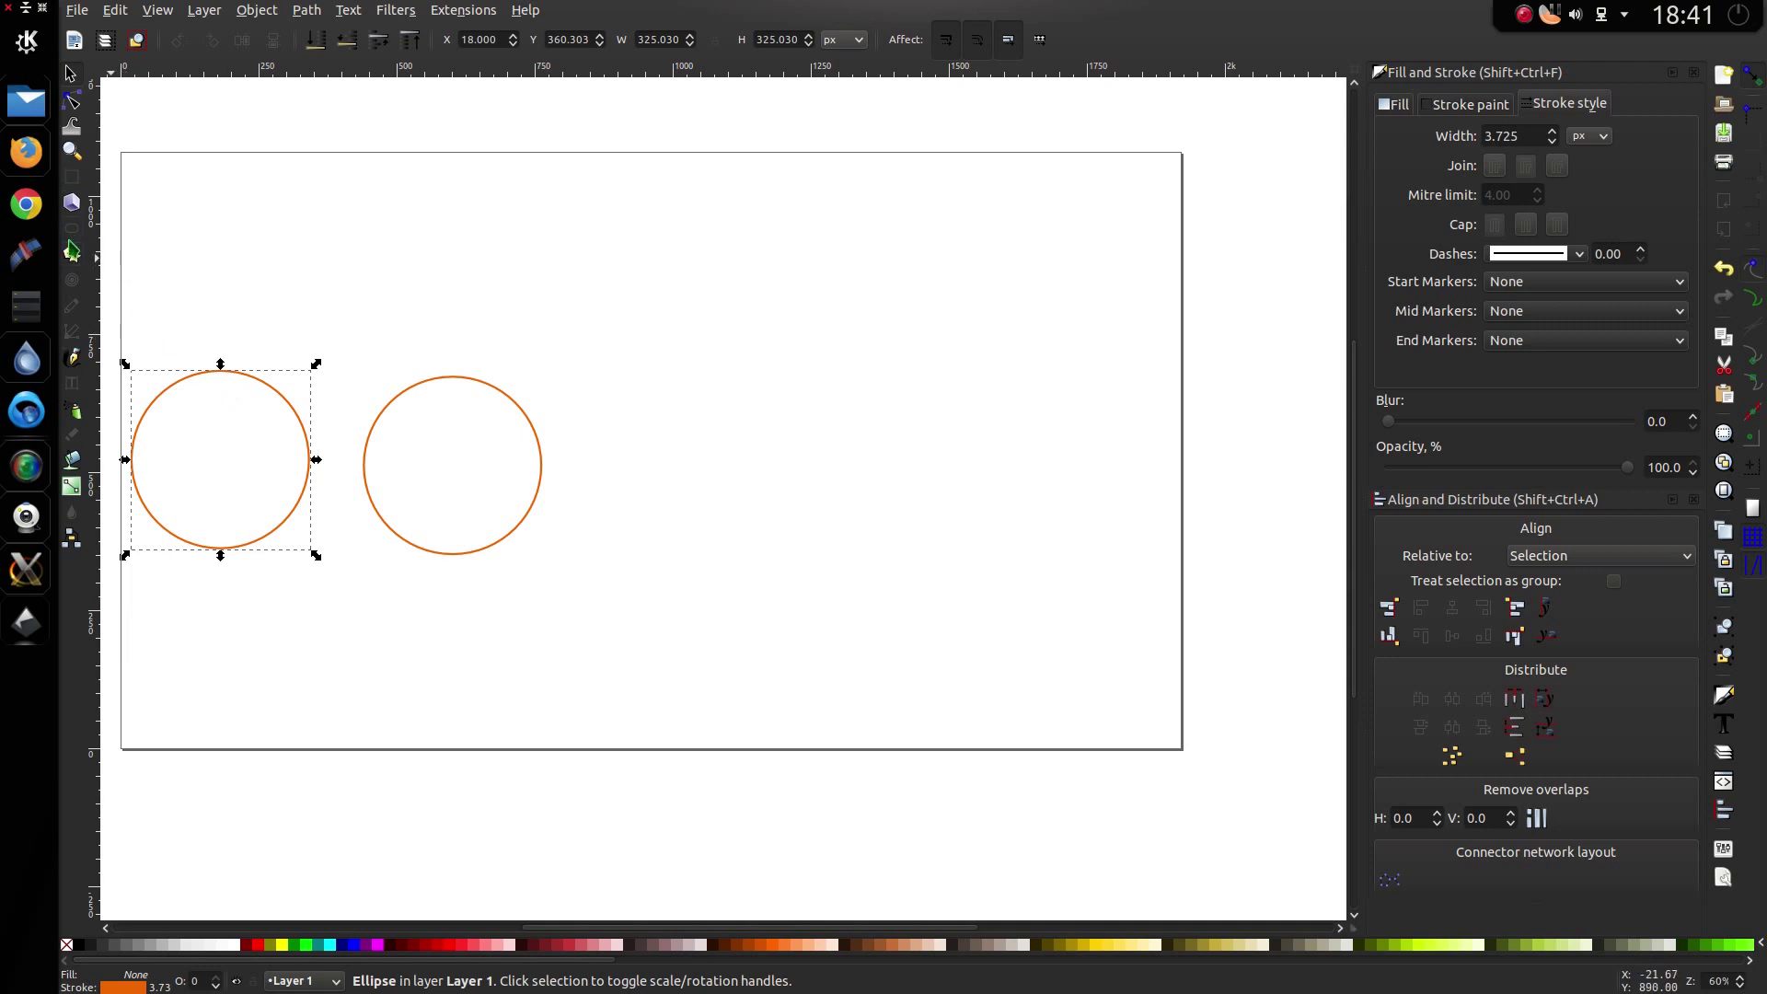
key("e")
left_click_drag(311, 459, 313, 504)
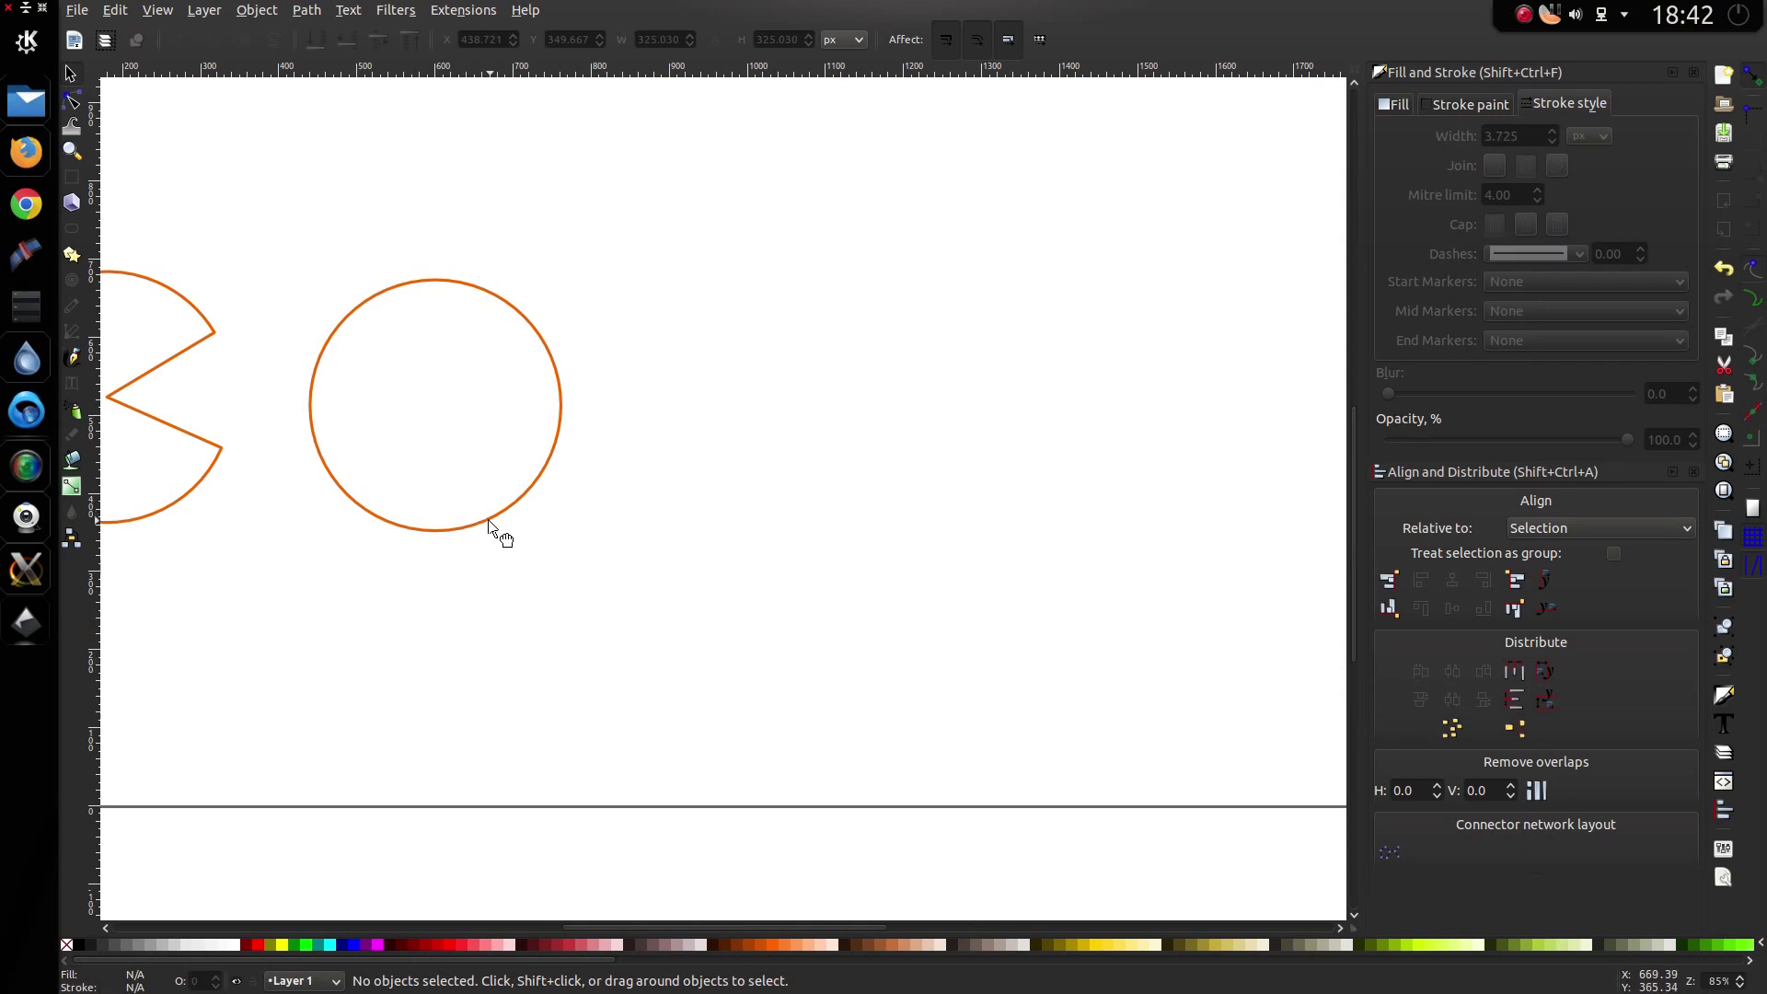
Step: Make the second circle slightly narrower with its right scale handle
left_click(489, 524)
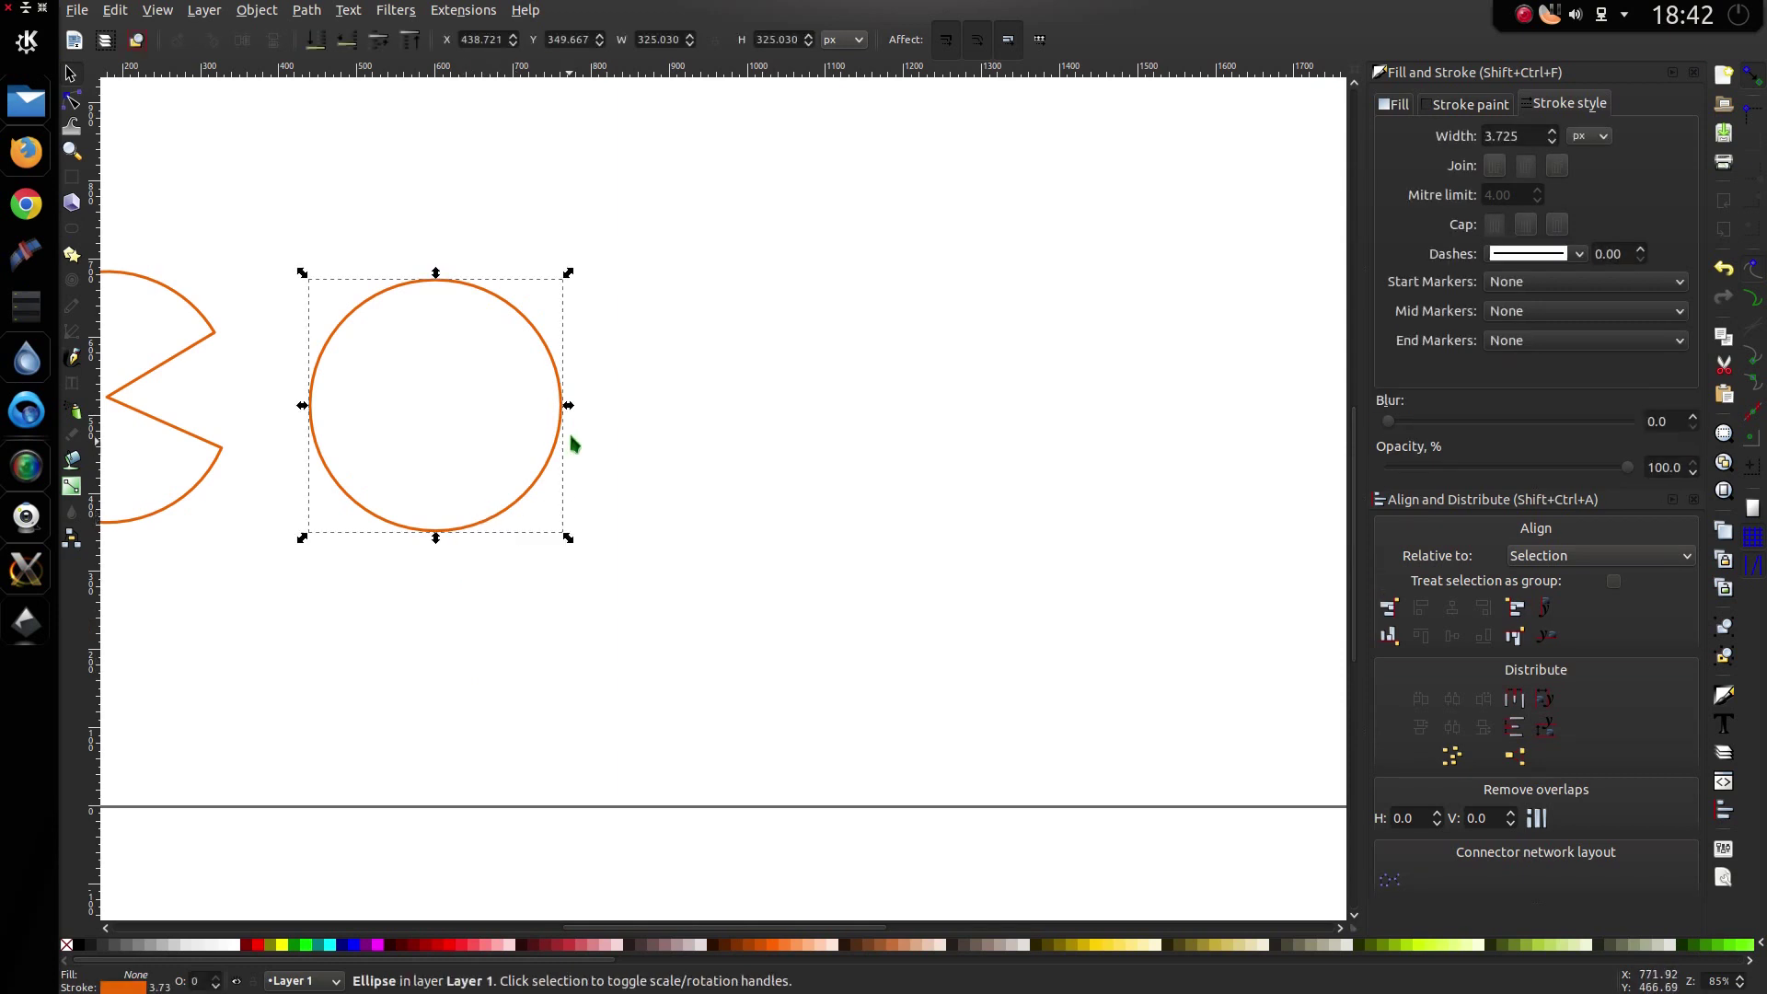
left_click_drag(564, 413, 554, 419)
left_click(492, 541)
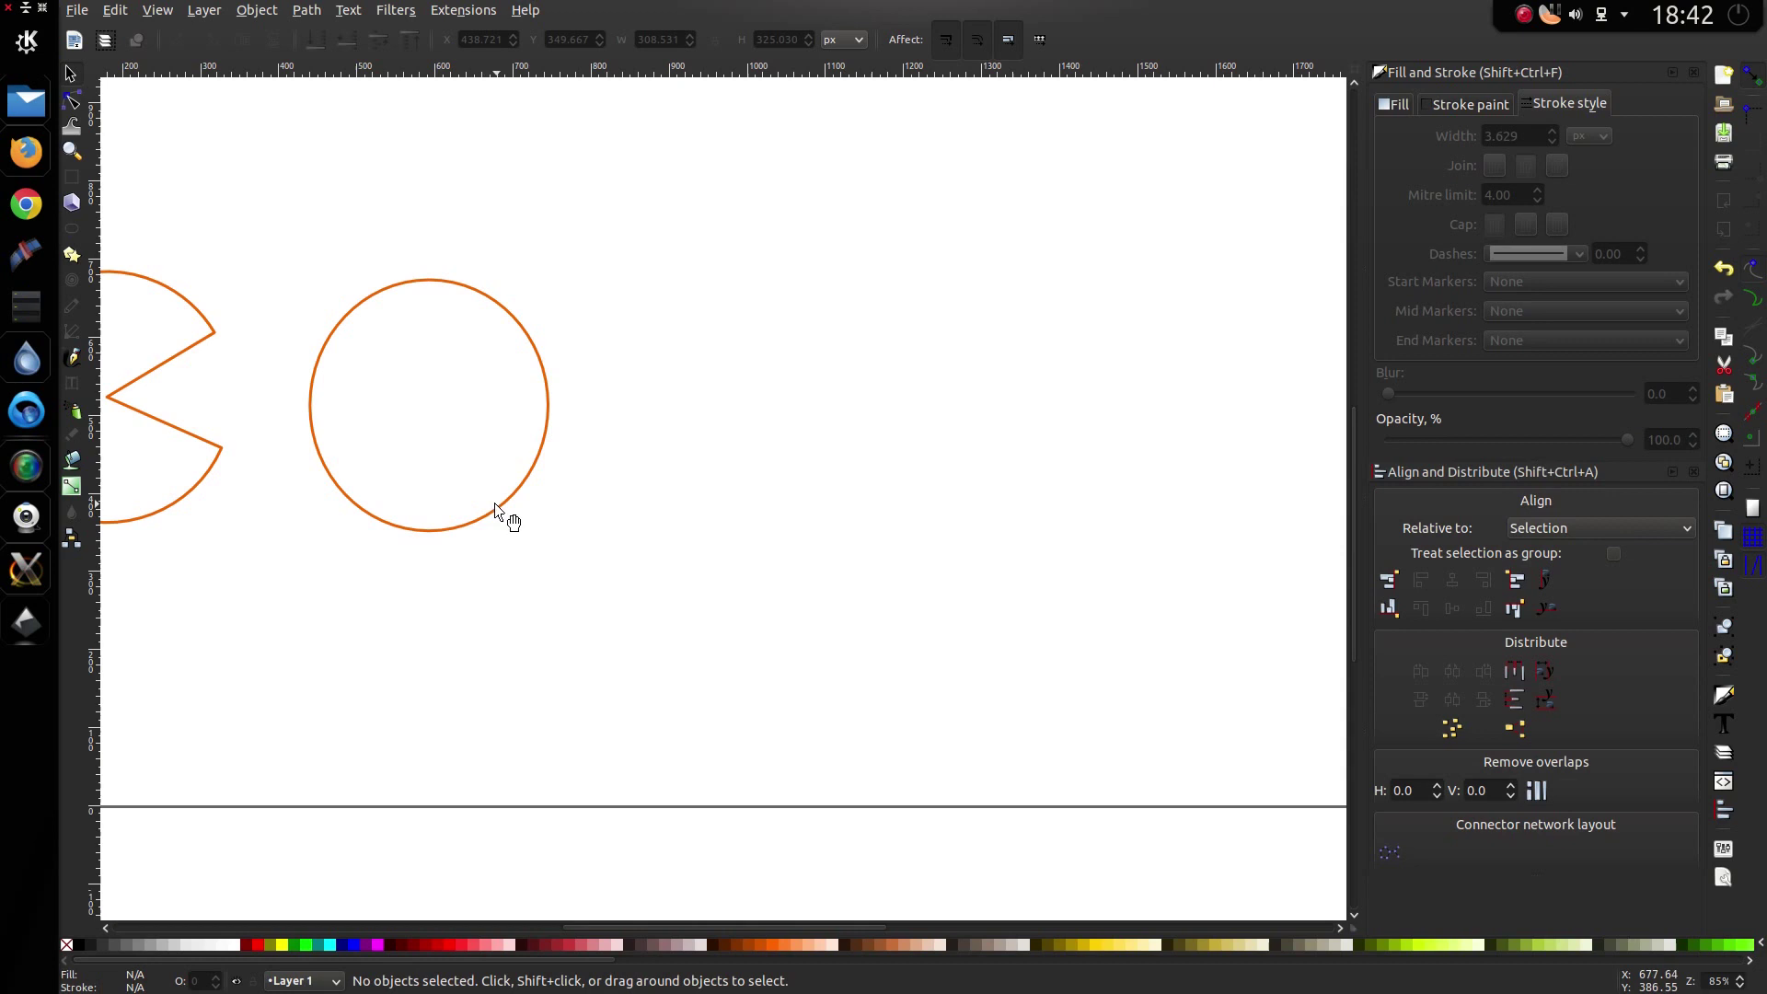
Step: Convert the second circle to a path with Object to Path and show its 4 nodes
left_click(504, 506)
left_click(324, 12)
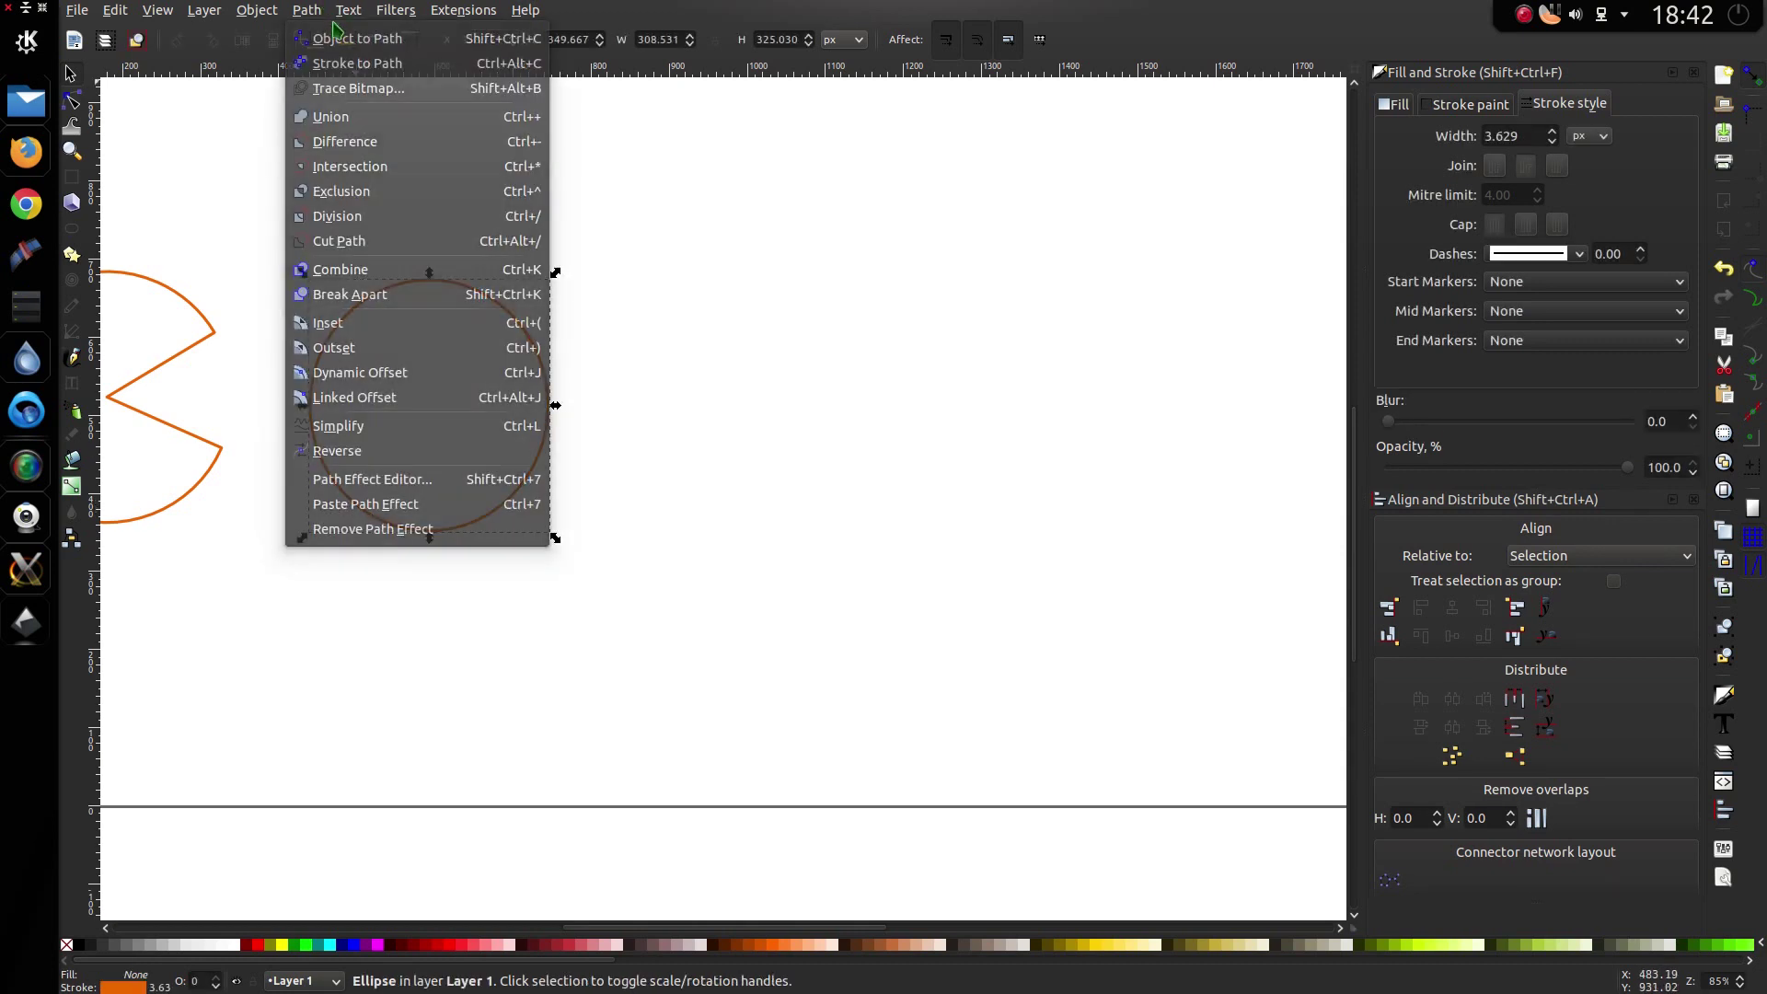
left_click(324, 11)
left_click(324, 11)
left_click(343, 41)
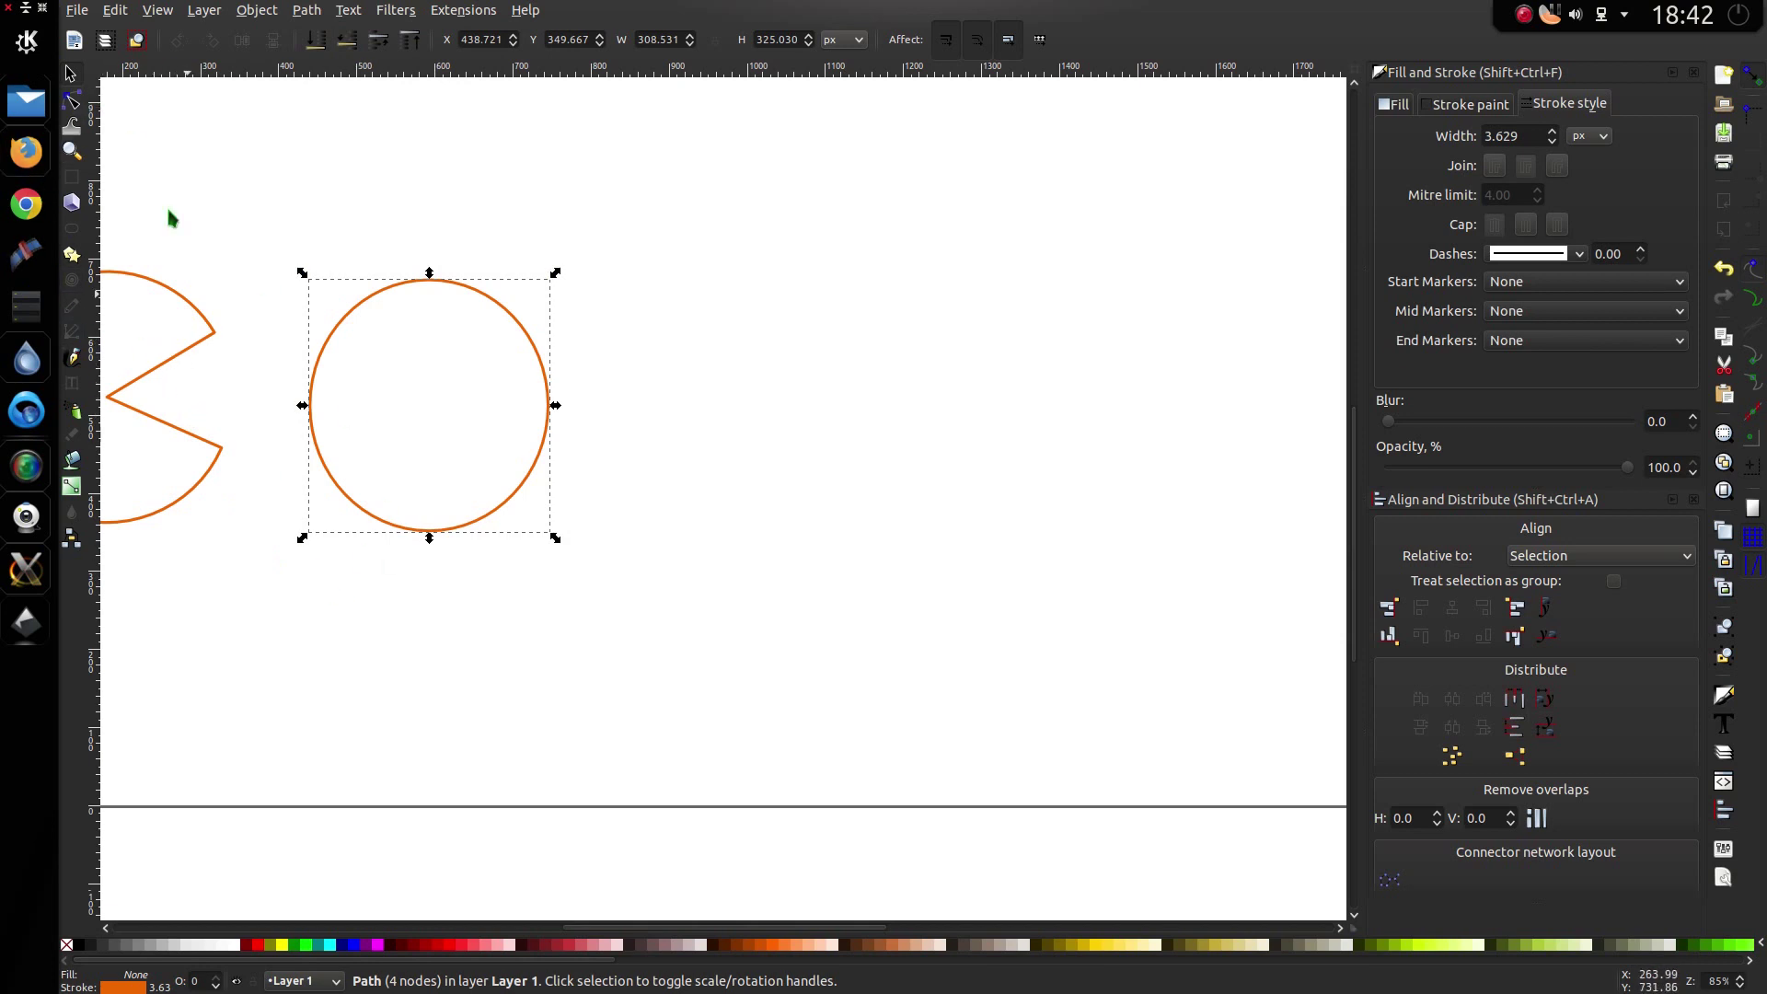
left_click(72, 99)
left_click(411, 631)
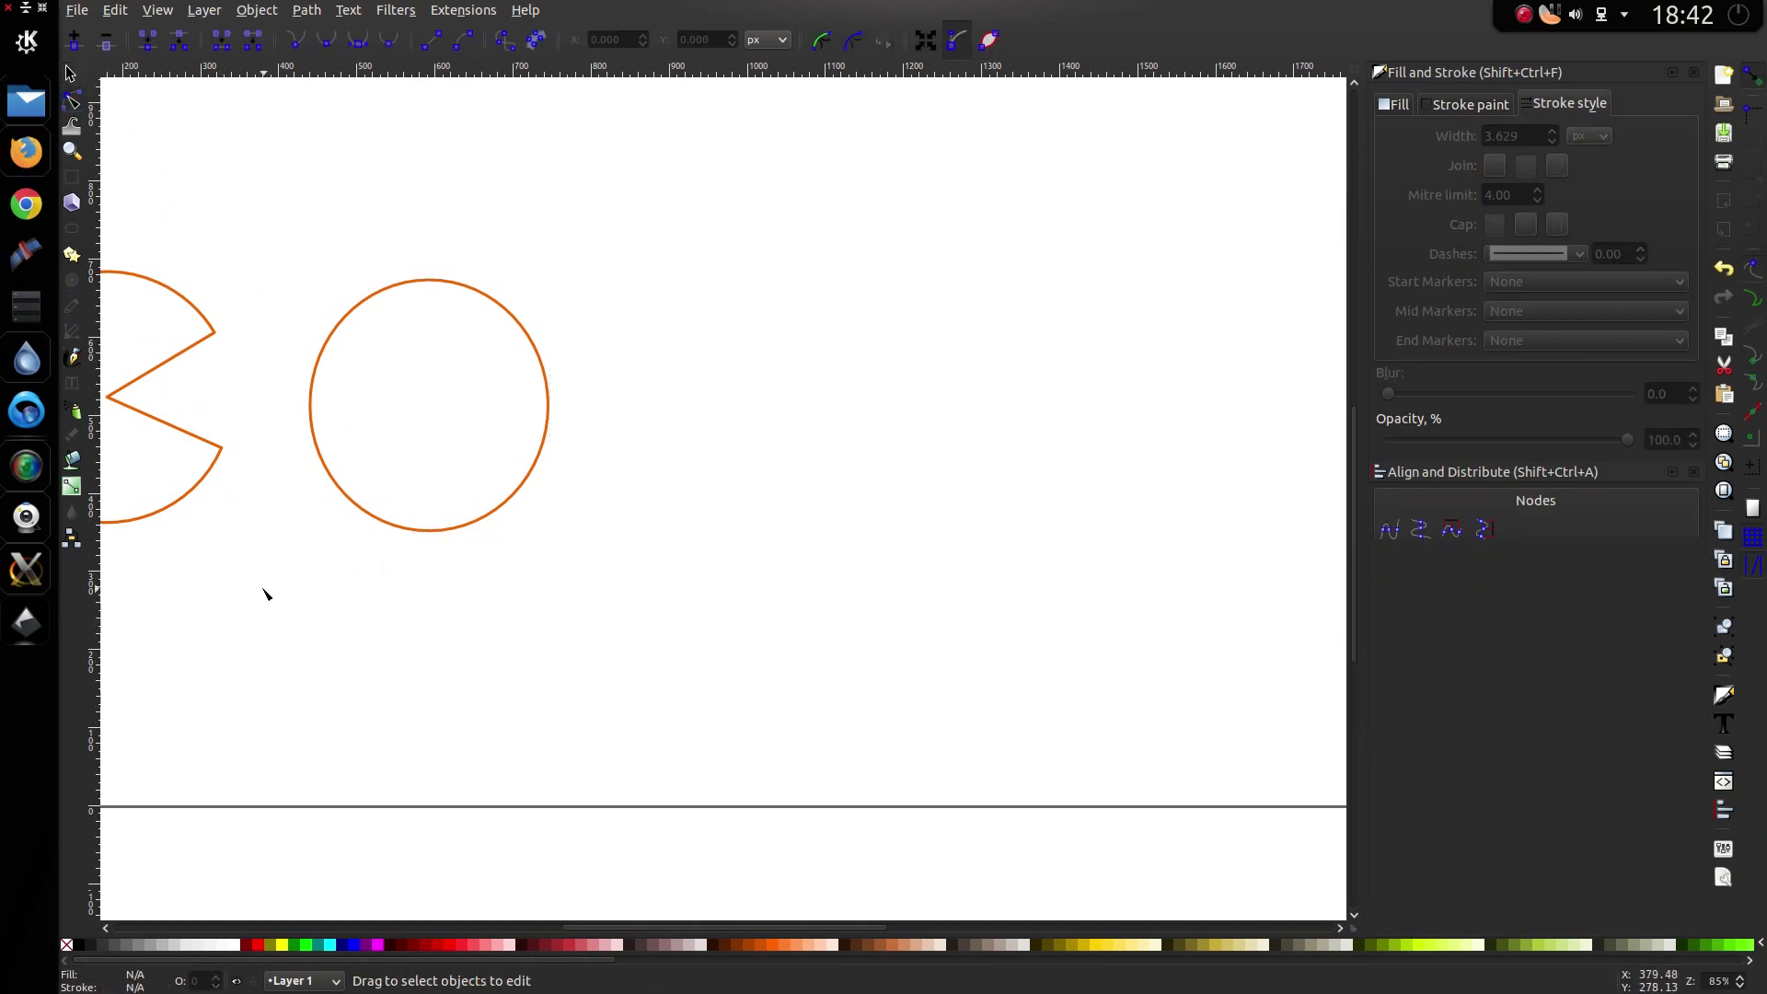
scroll(307, 580, "left", 3)
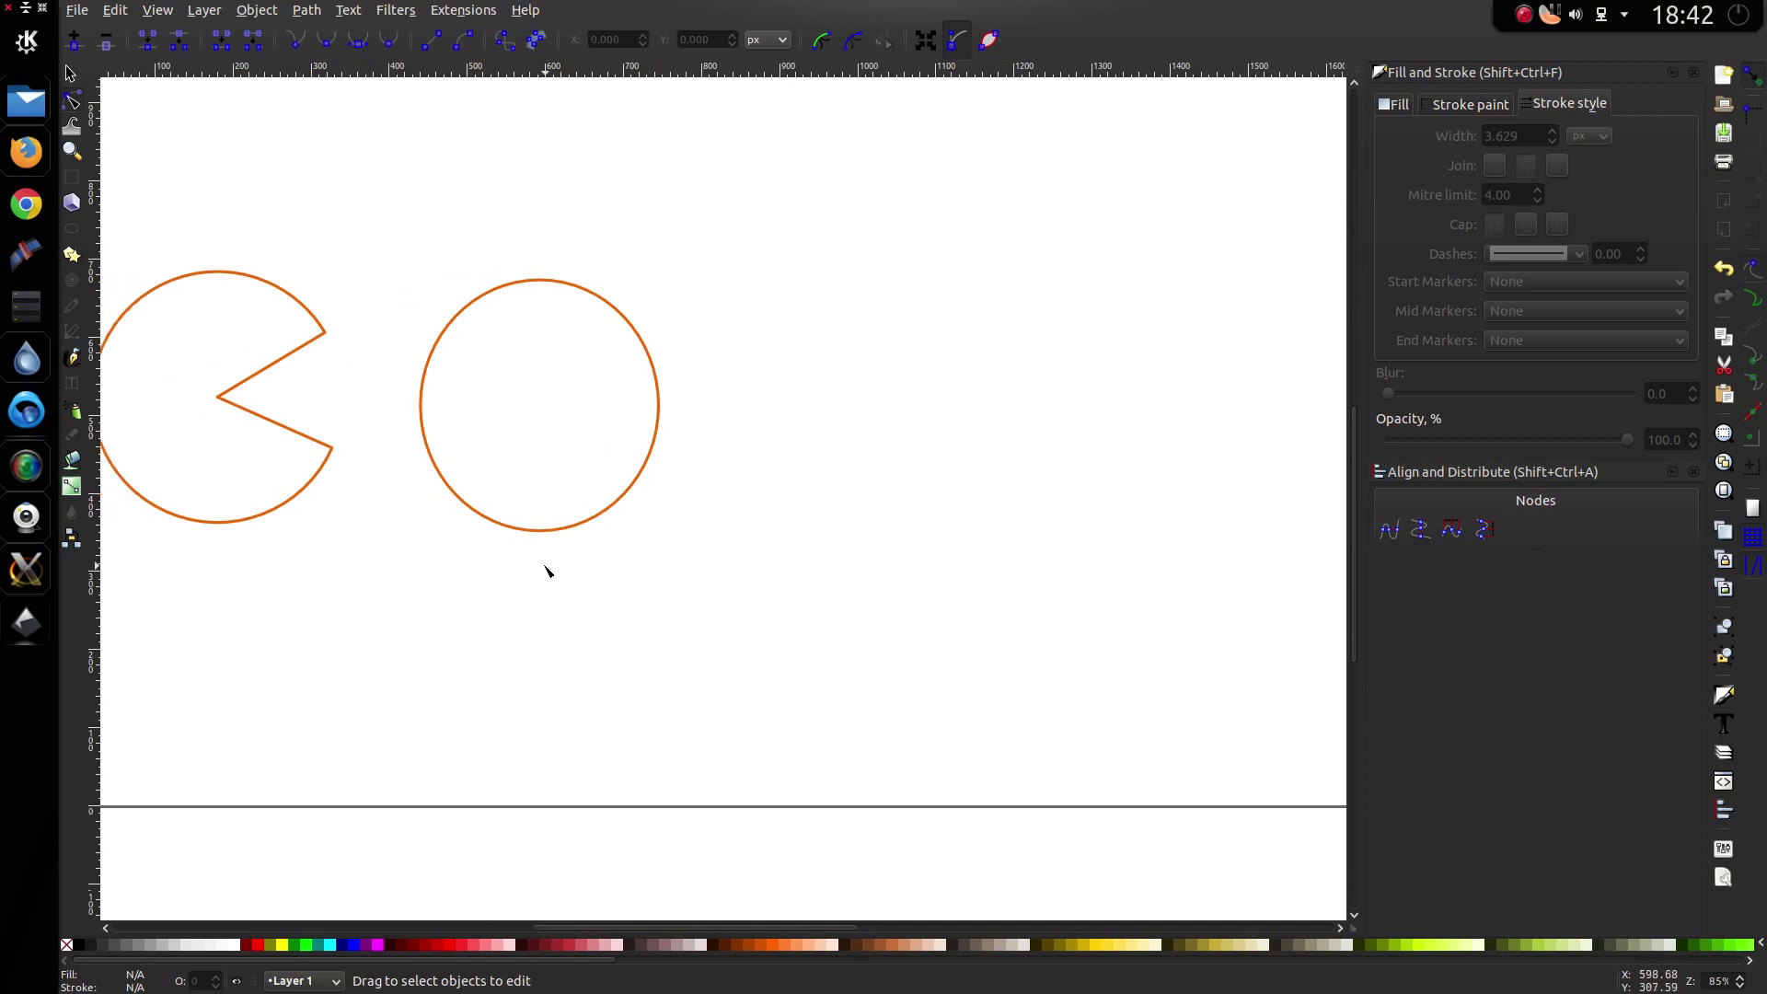
scroll(493, 568, "up", 2)
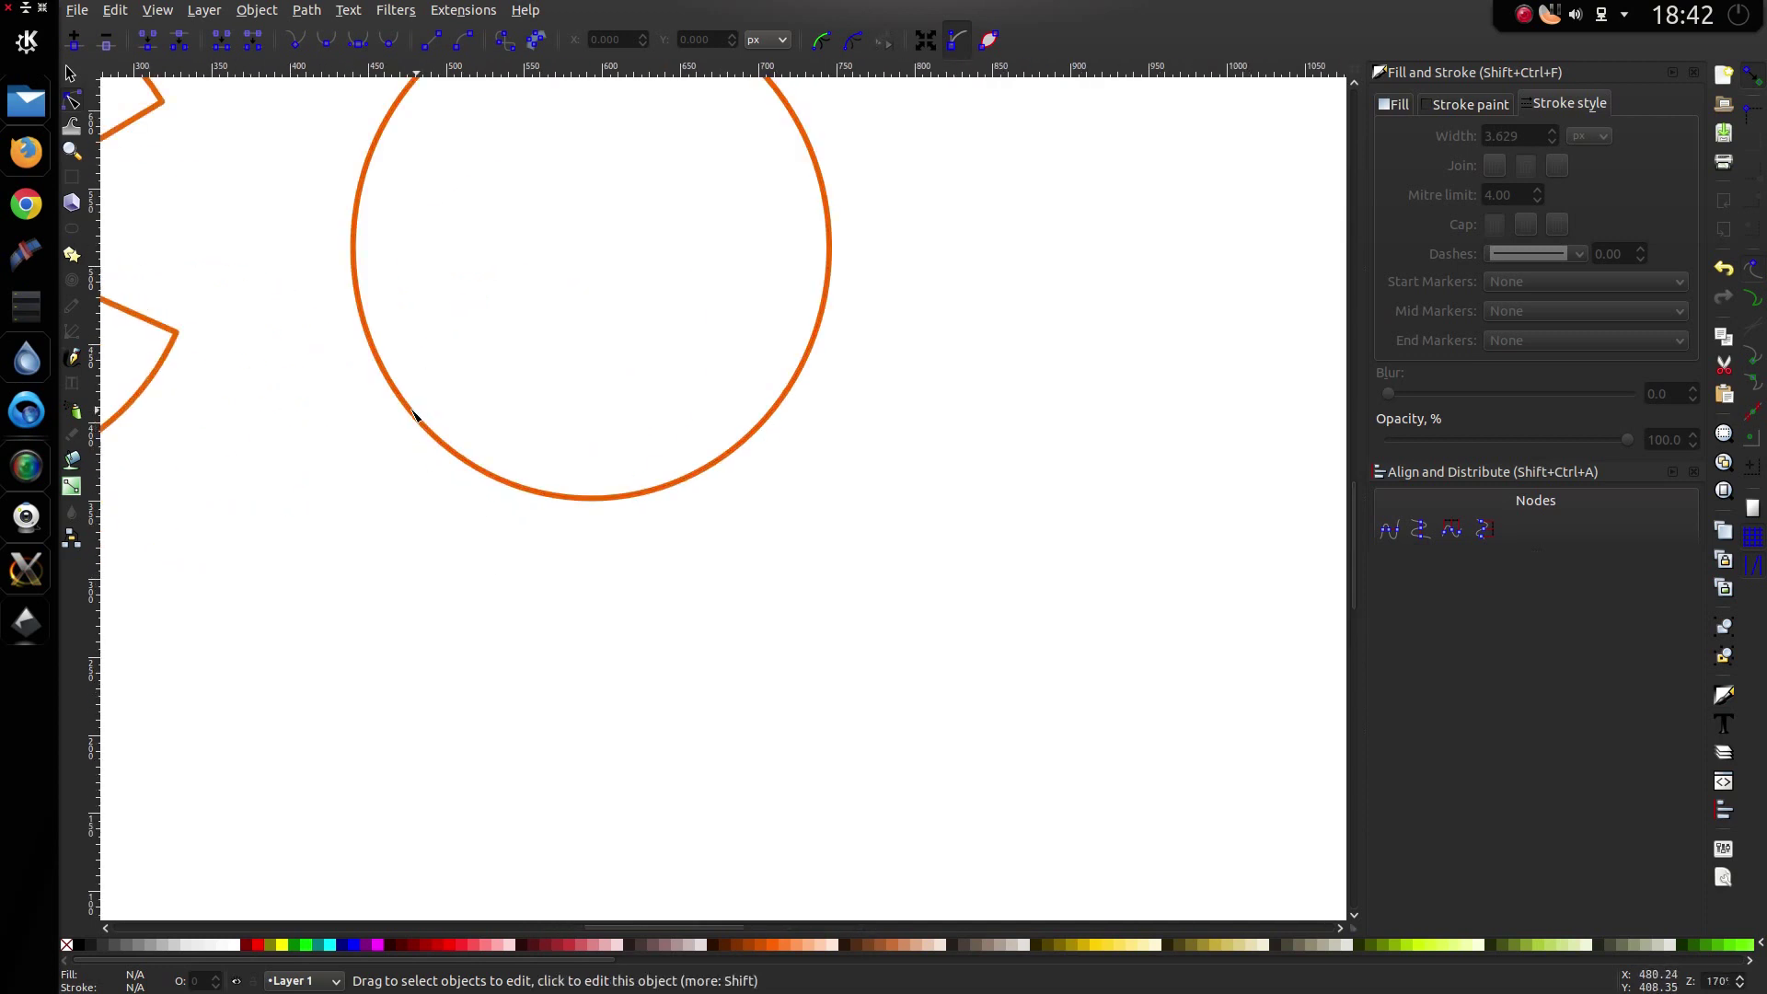
left_click(414, 426)
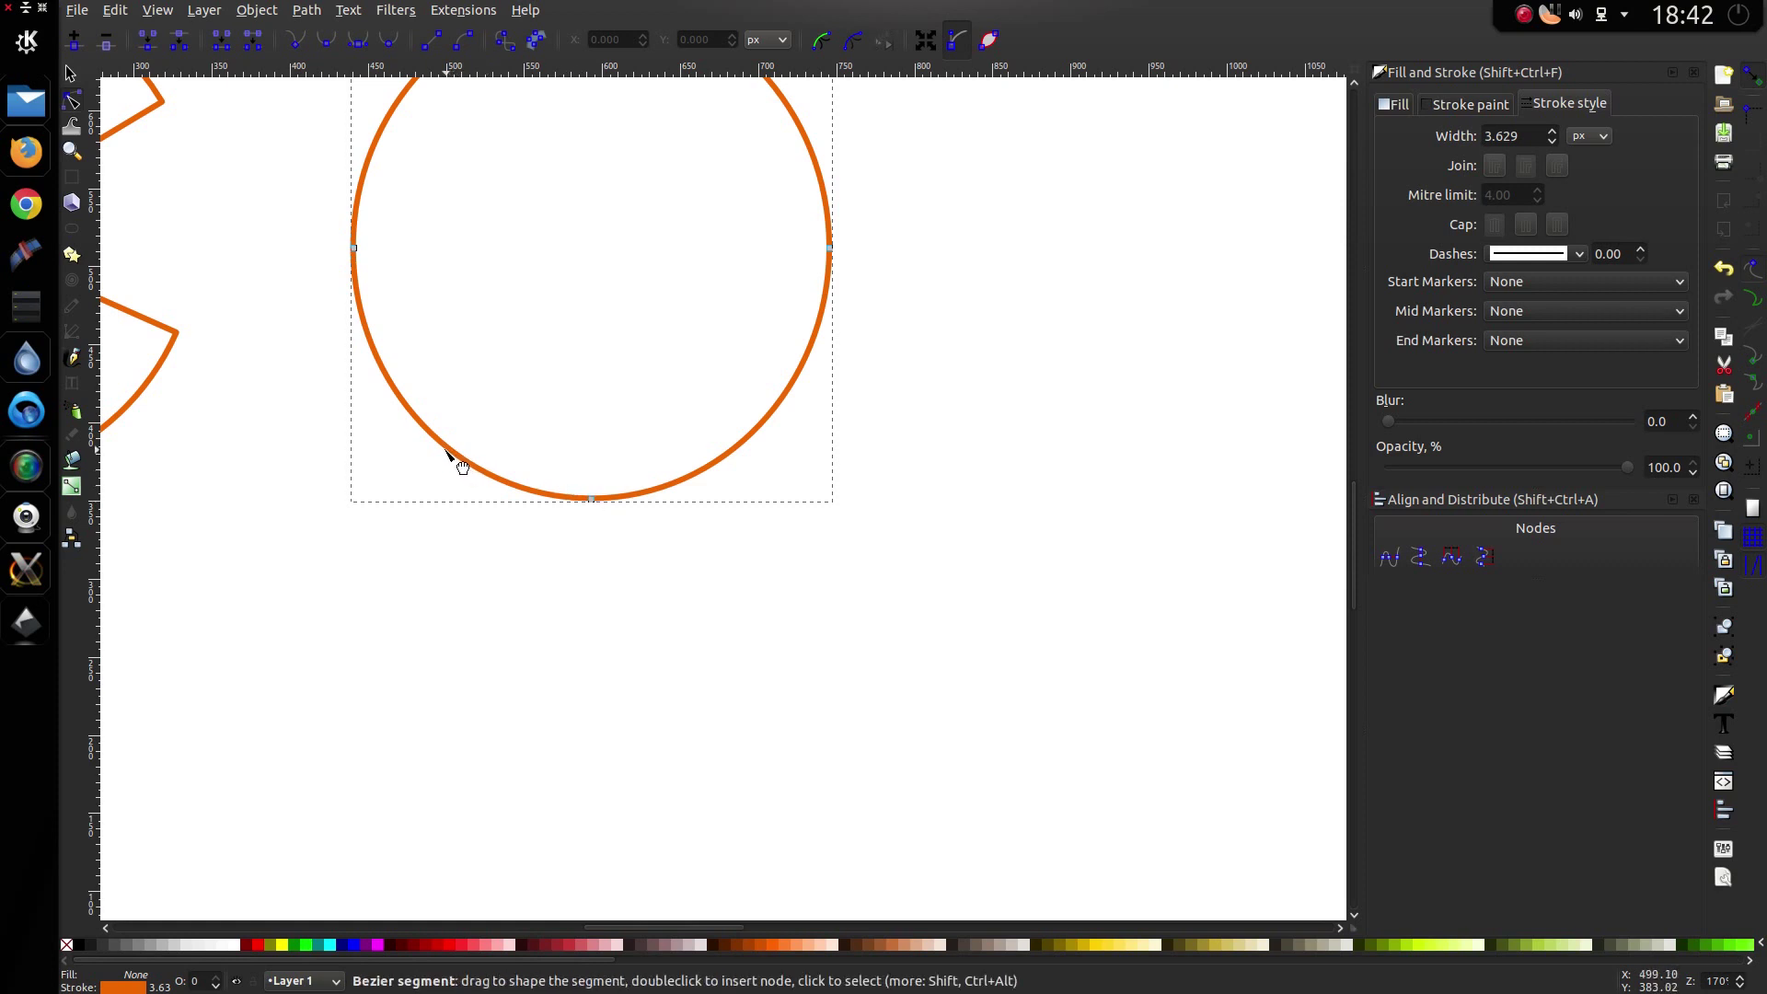
Step: Add a node on the lower-left curve, straighten its segments, and drag it into a square bottom-left corner
double_click(426, 427)
left_click_drag(426, 427, 382, 479)
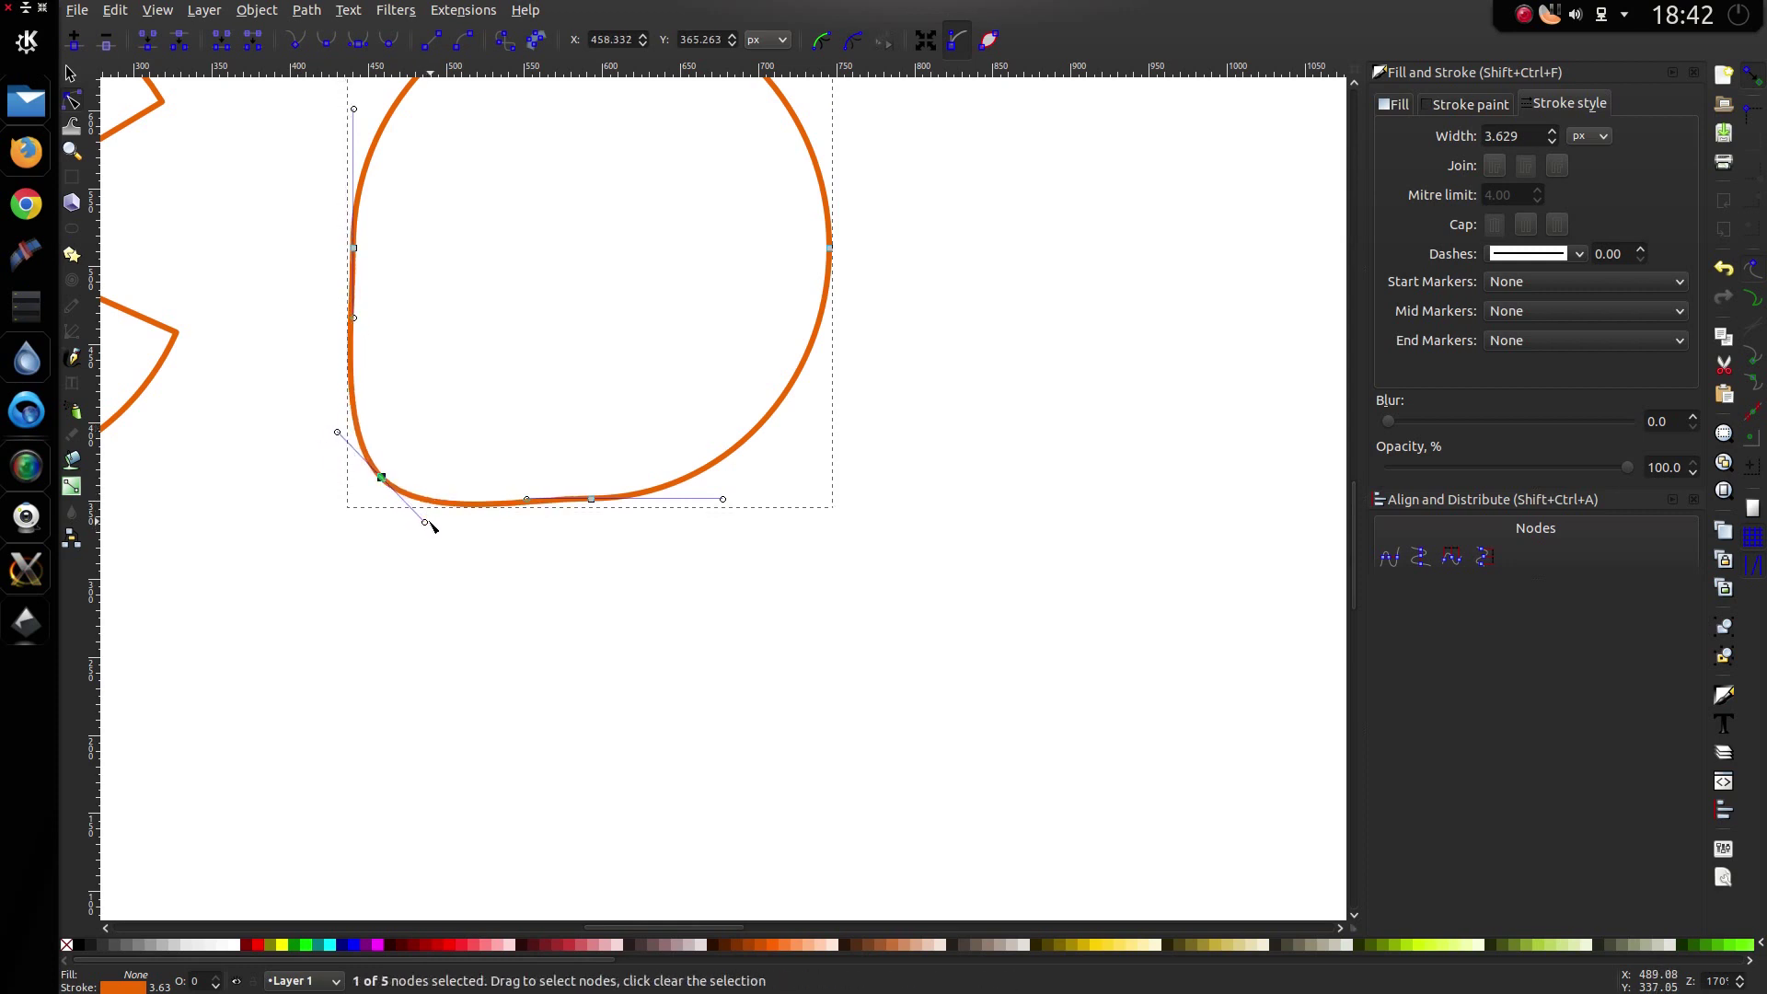
left_click(425, 522, "ctrl")
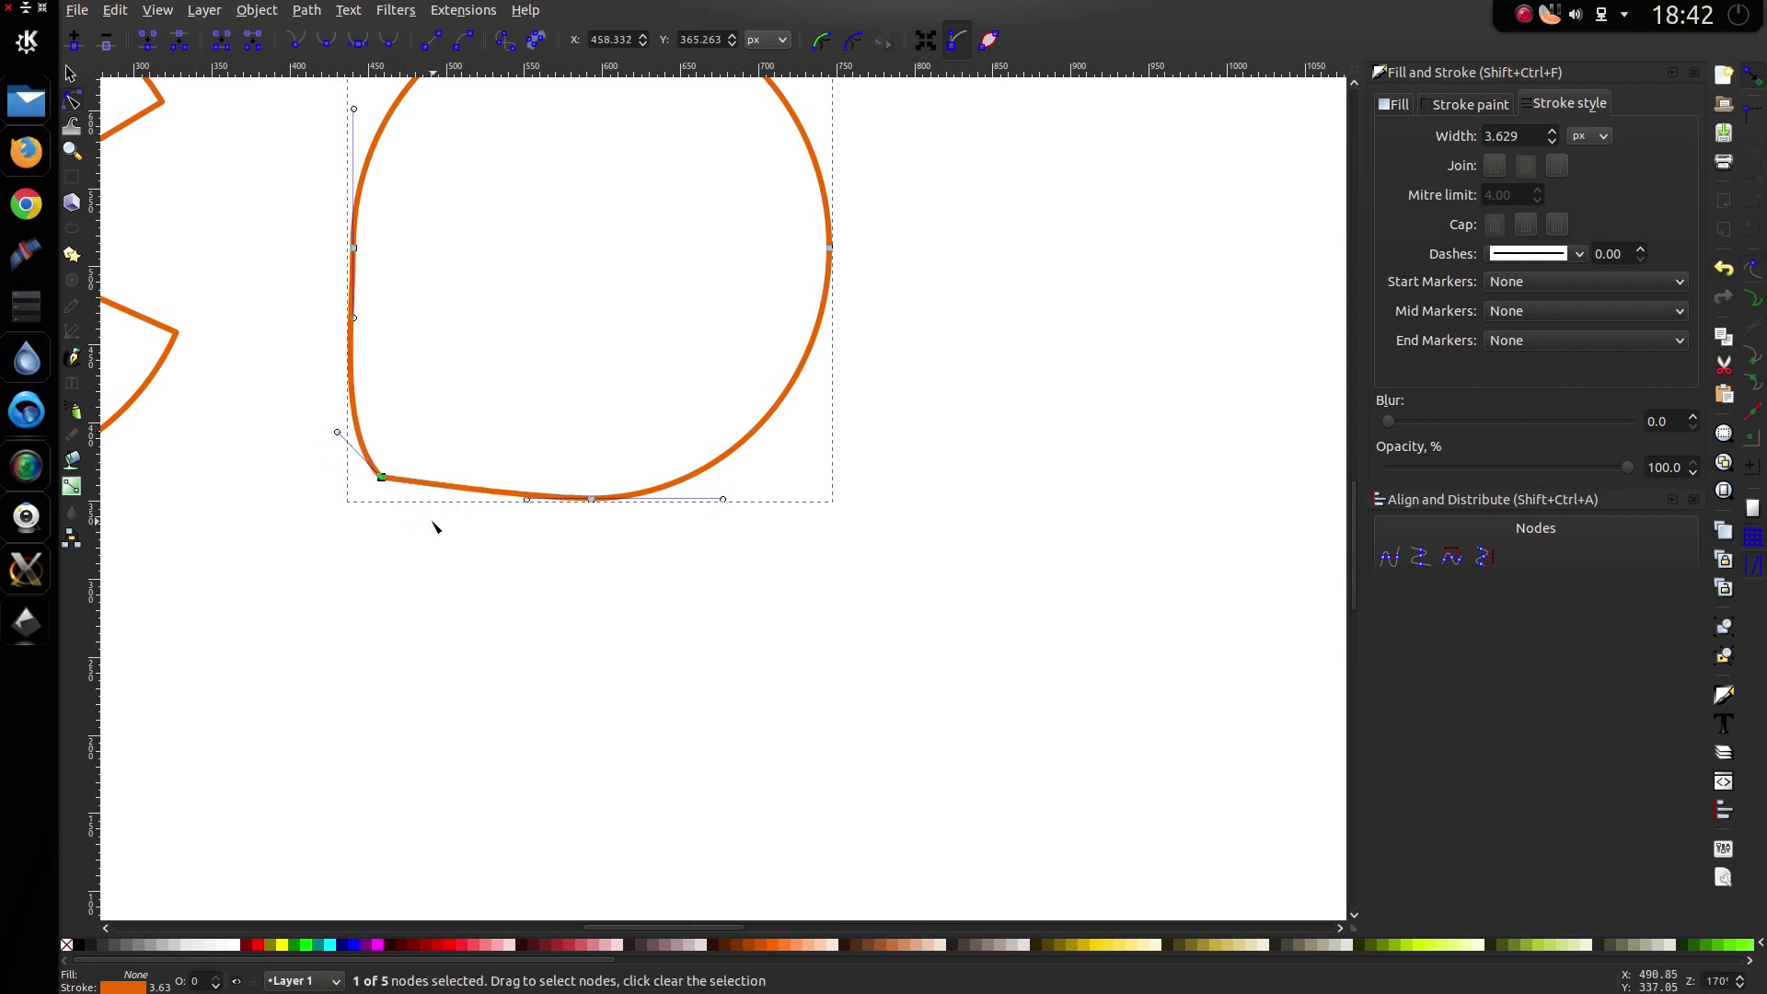
left_click(337, 432, "ctrl")
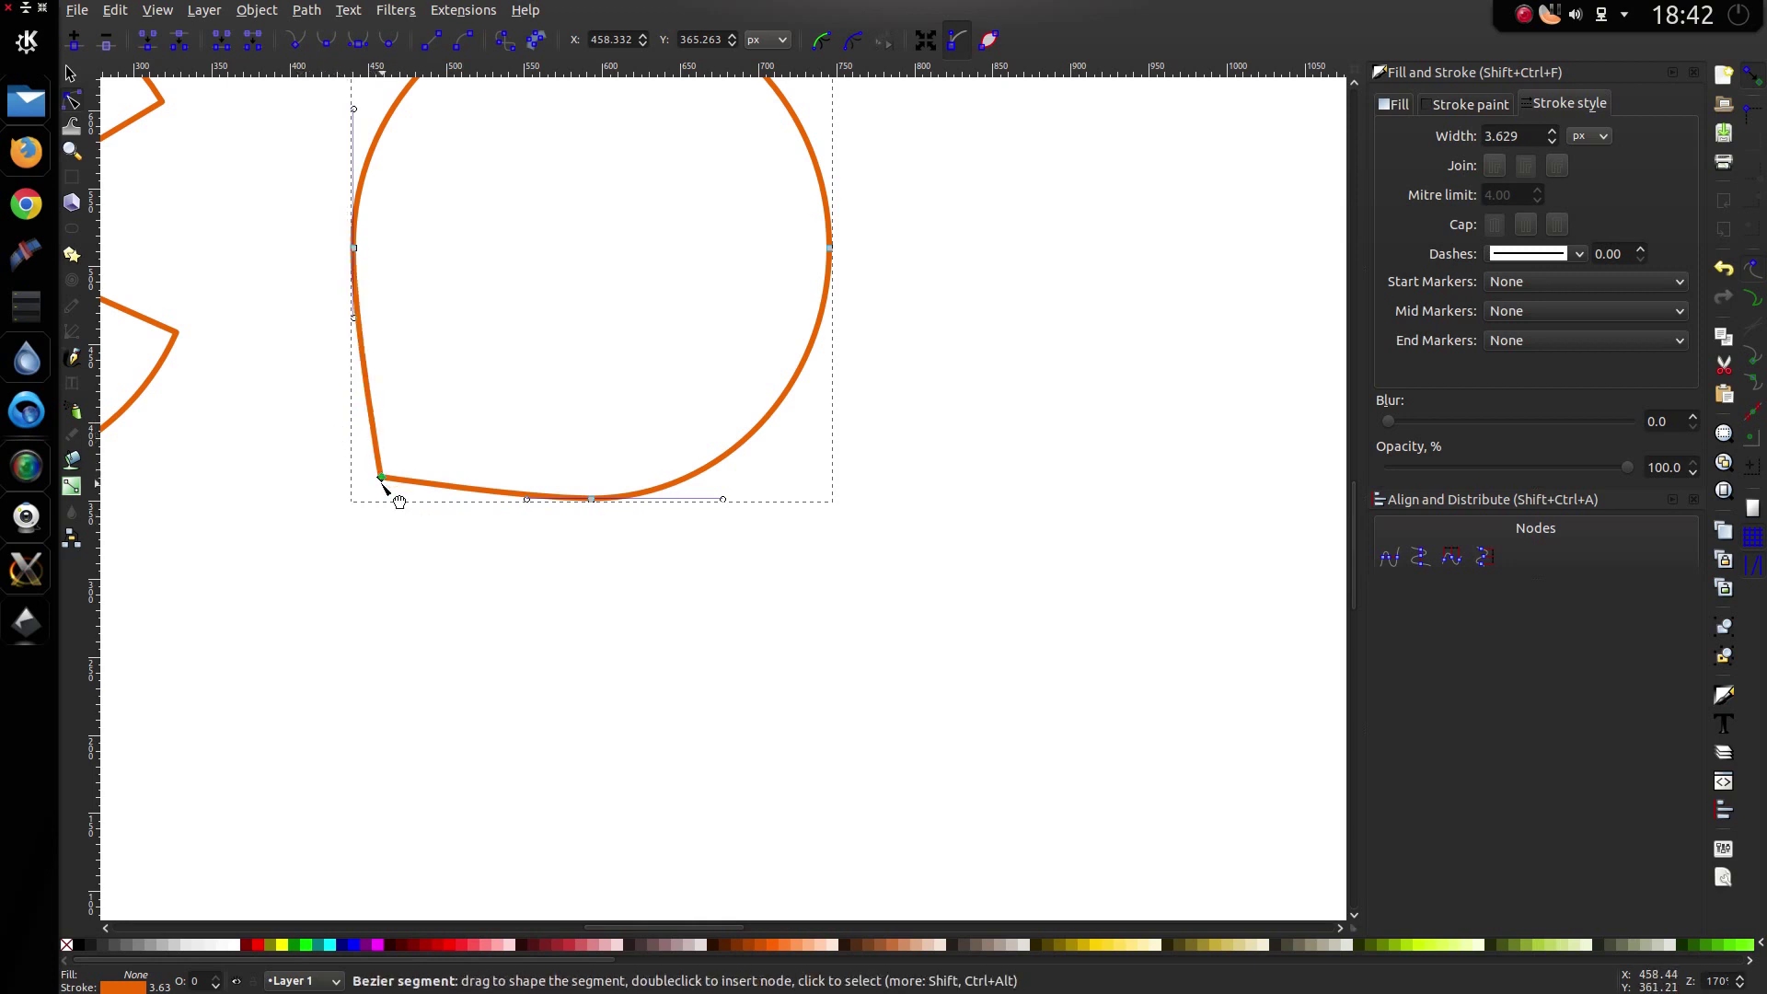
left_click_drag(382, 479, 353, 500)
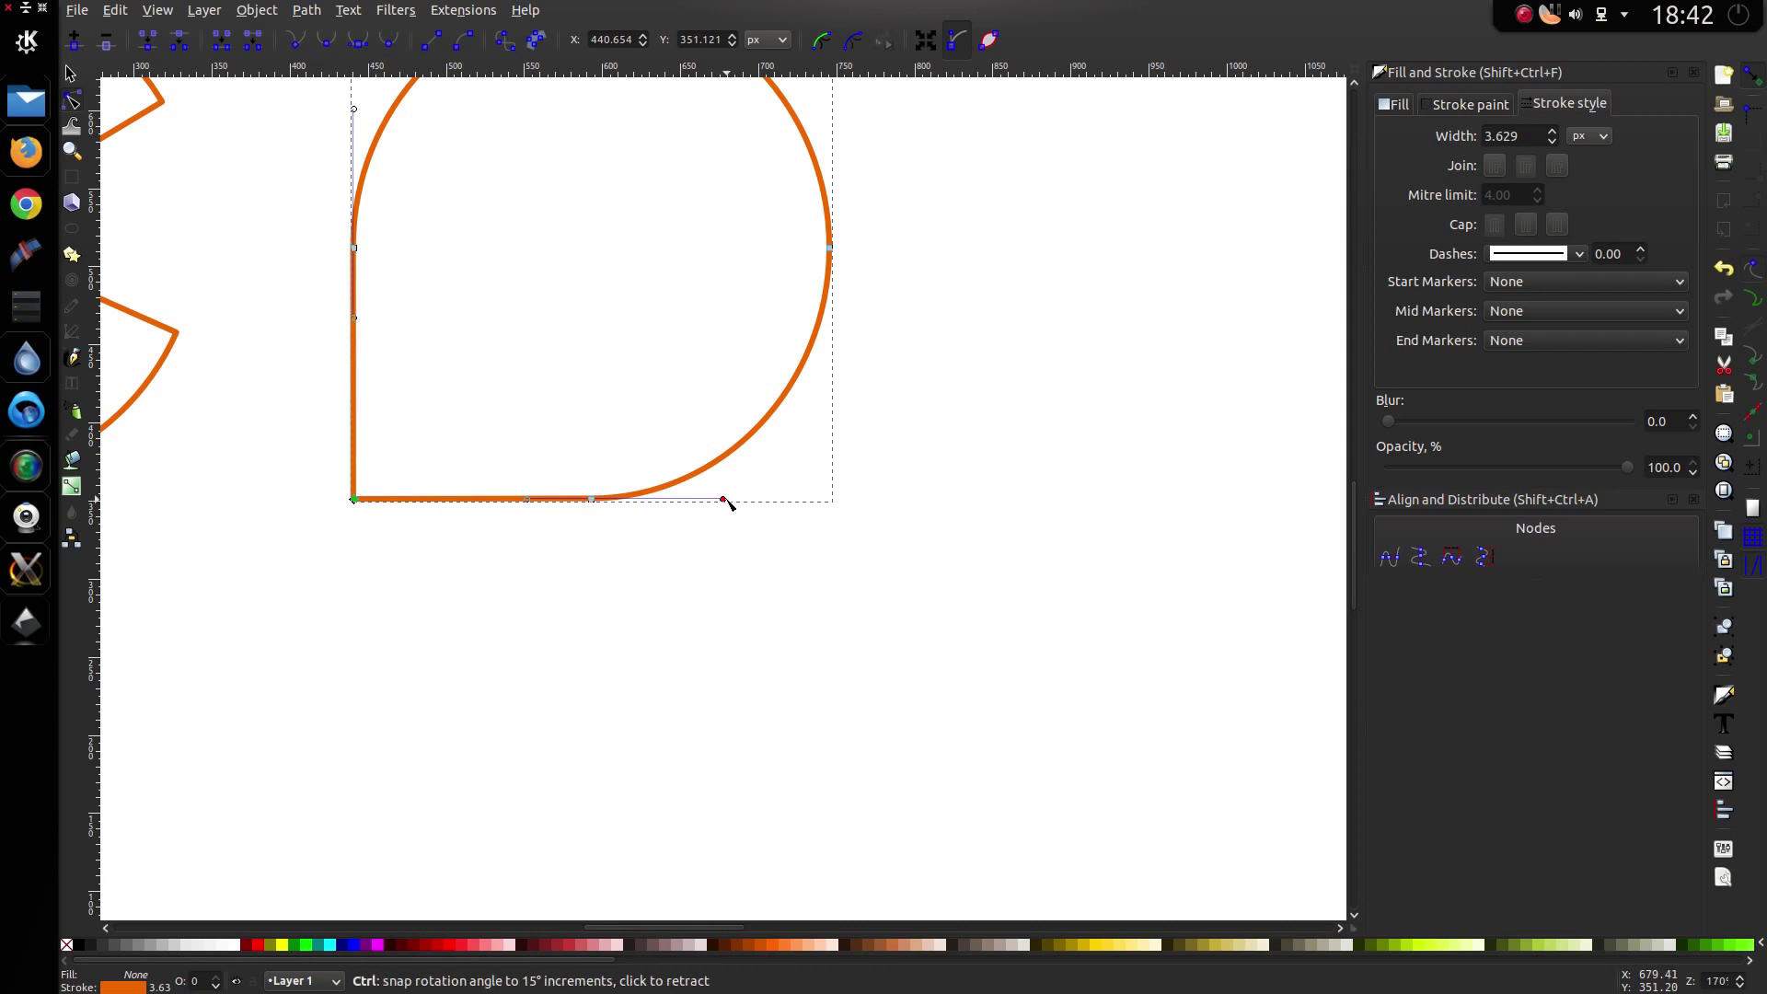
Step: Straighten the lower right curve and add a node dragged into a square bottom-right corner
left_click(723, 500, "ctrl")
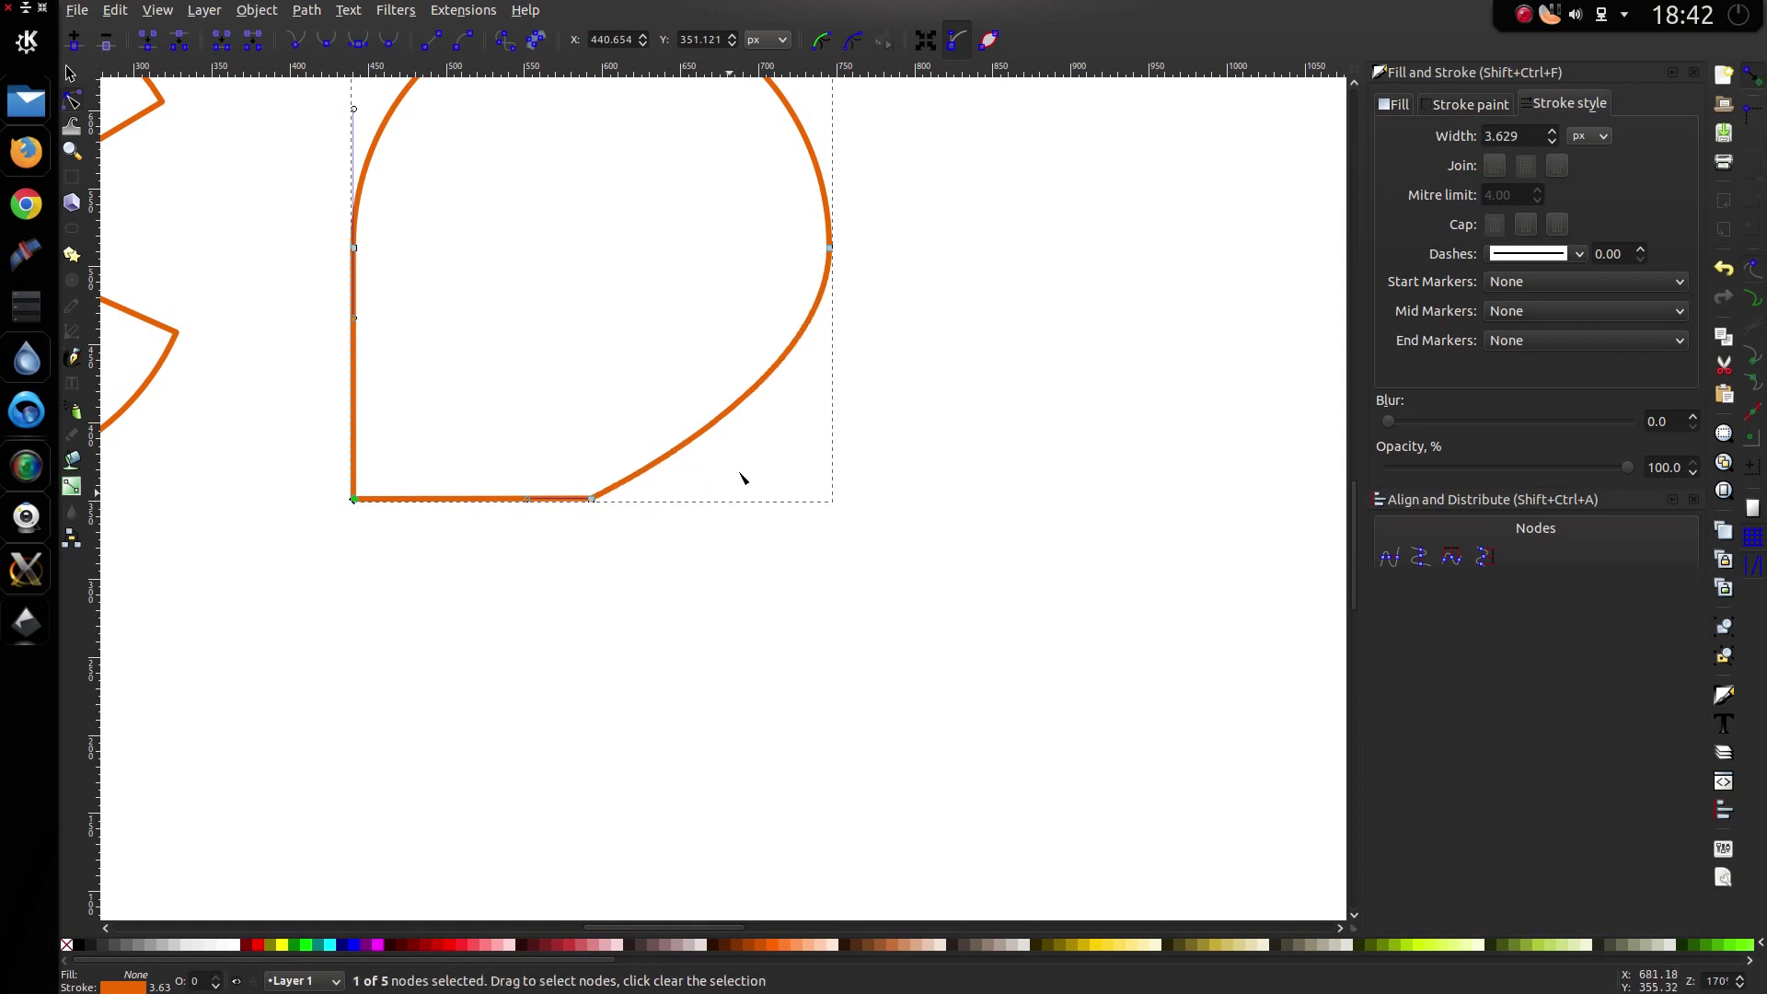
left_click(829, 248)
left_click_drag(830, 388, 764, 369)
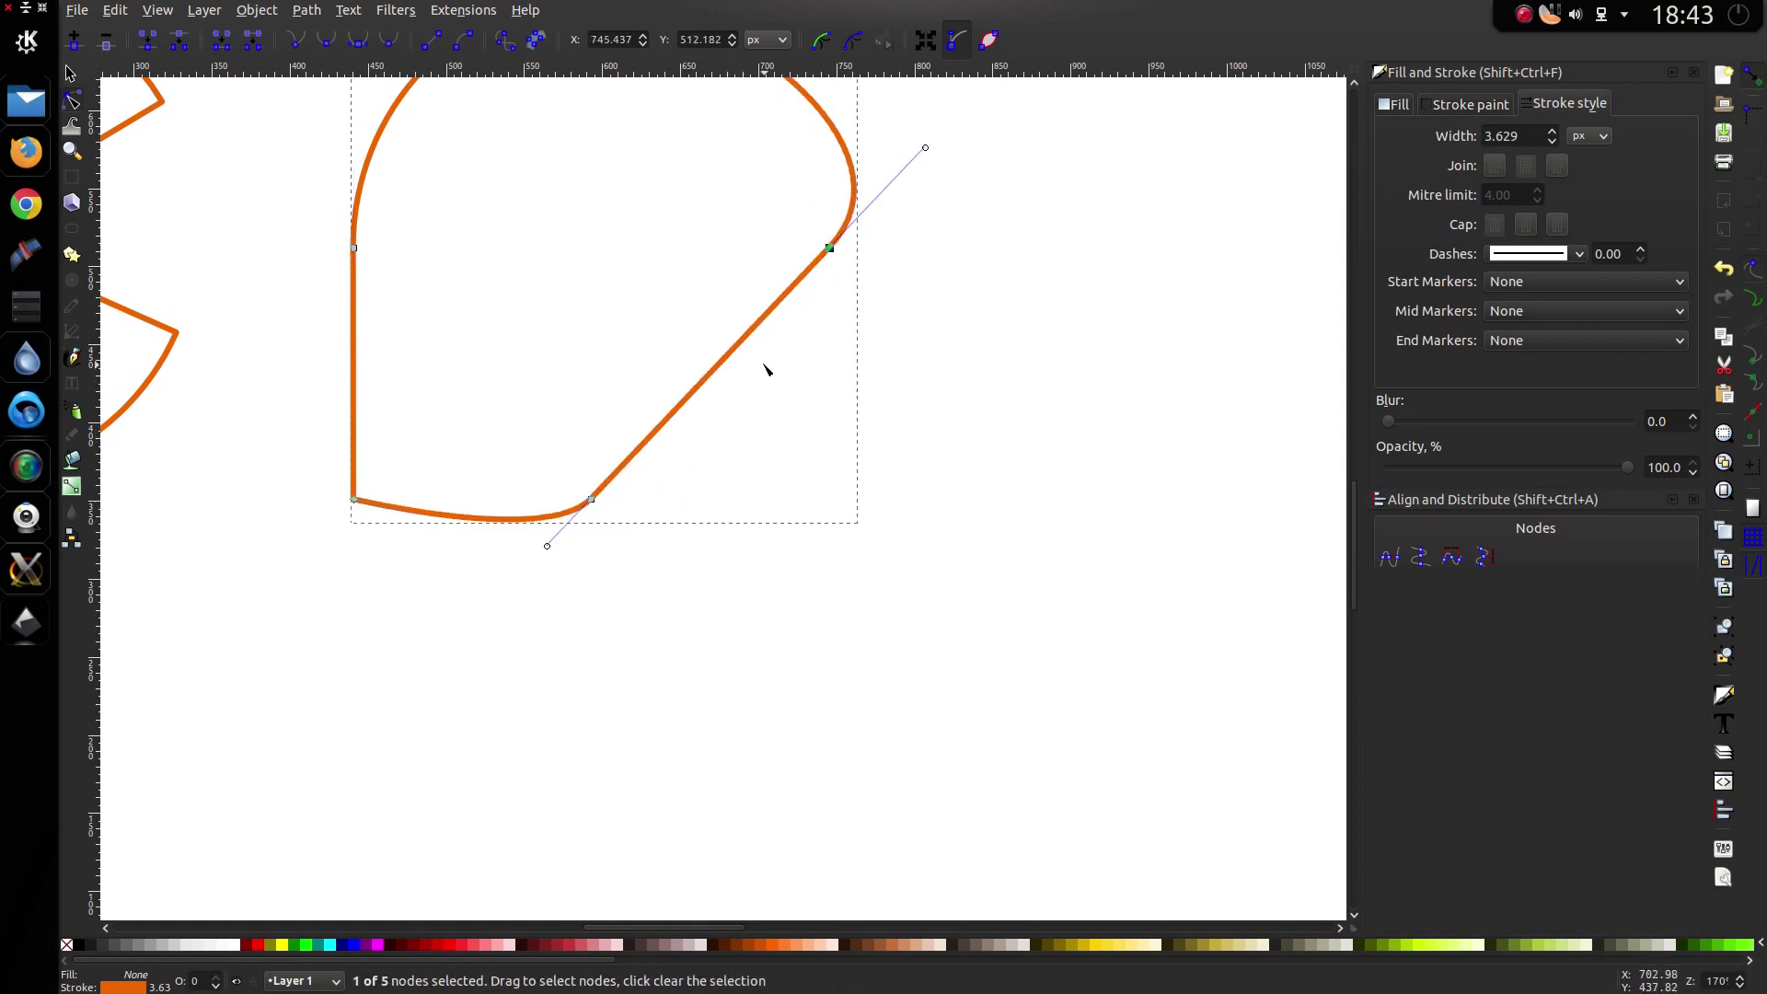
key("ctrl+z")
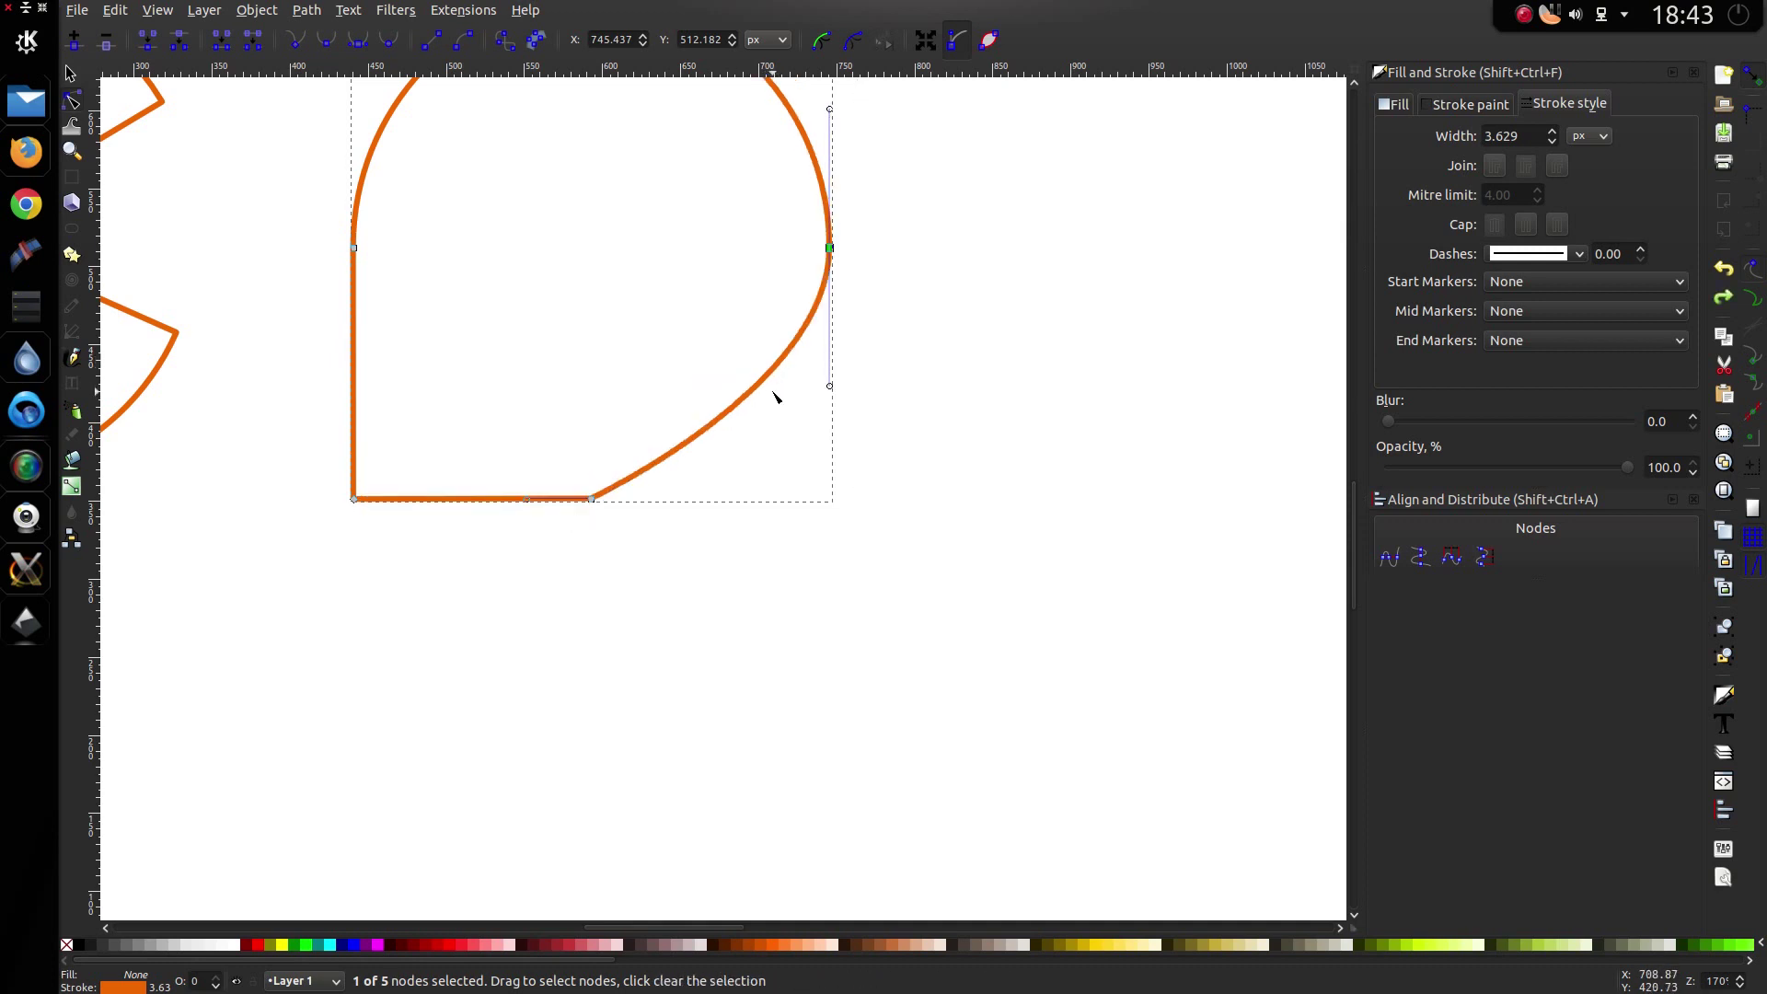
double_click(757, 386)
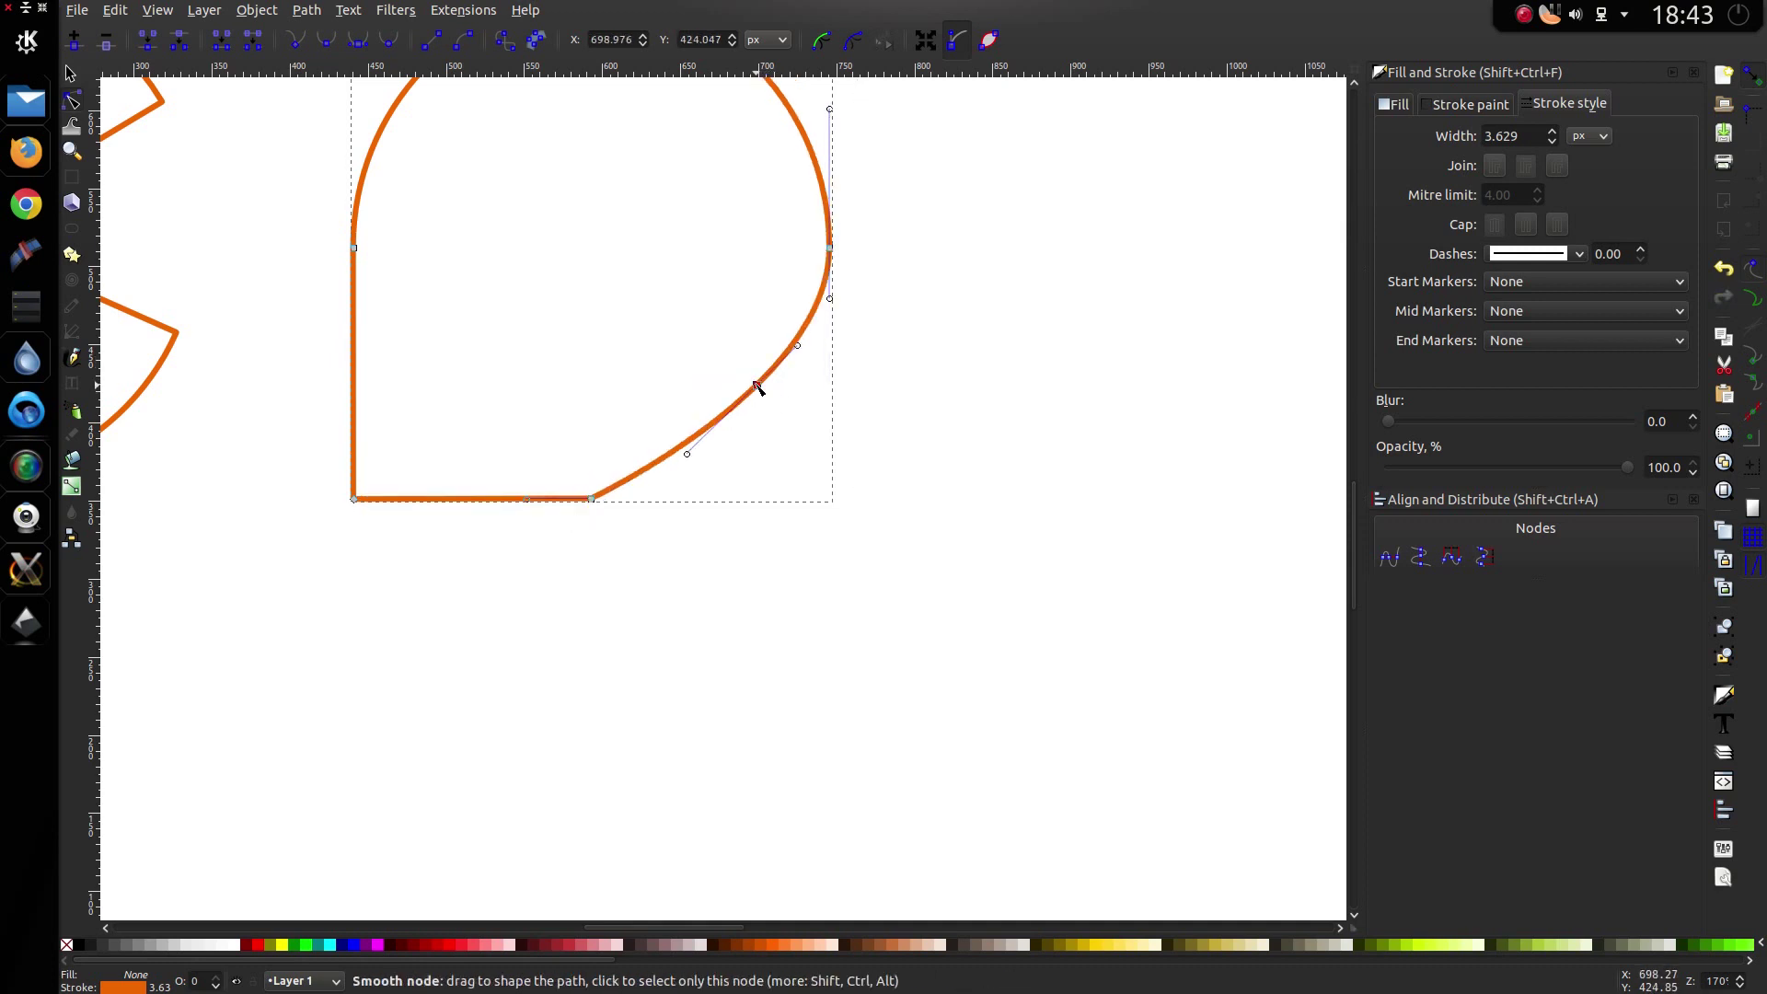
left_click_drag(757, 386, 814, 488)
left_click(854, 448, "ctrl")
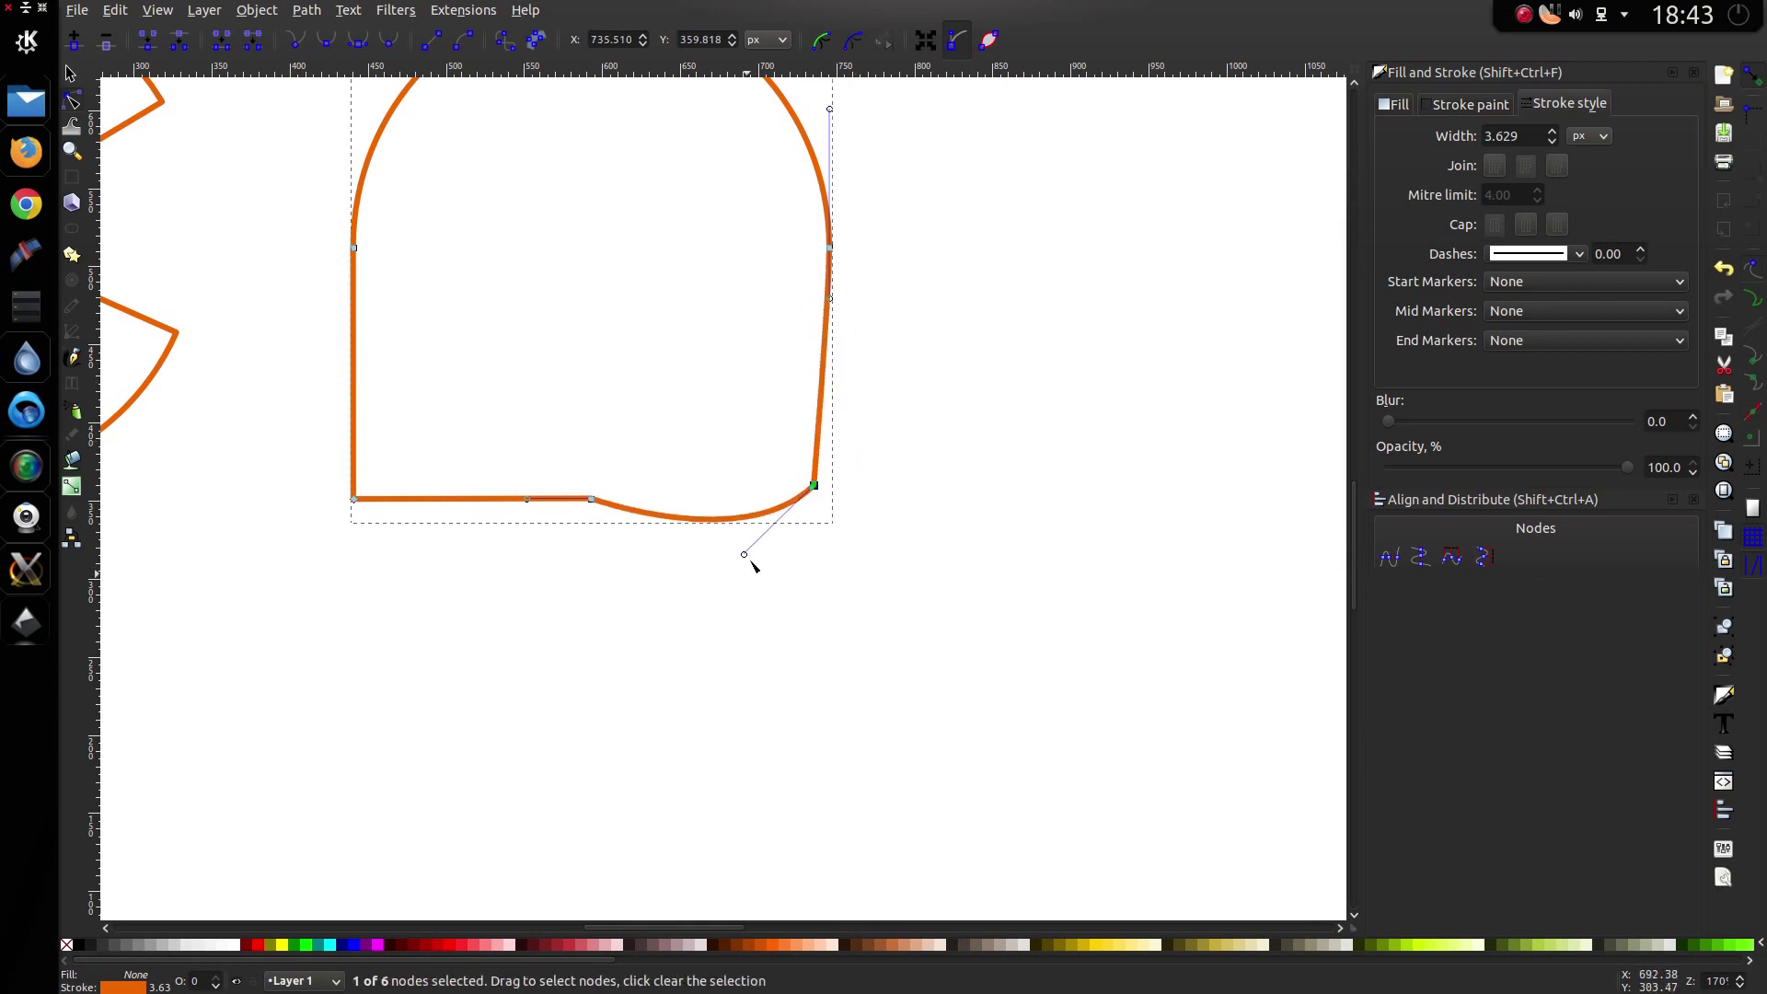
left_click(745, 554, "ctrl")
left_click_drag(815, 487, 827, 501)
Step: Reselect the dome outline with the Selector tool, ready for scaling
scroll(690, 580, "down", 3)
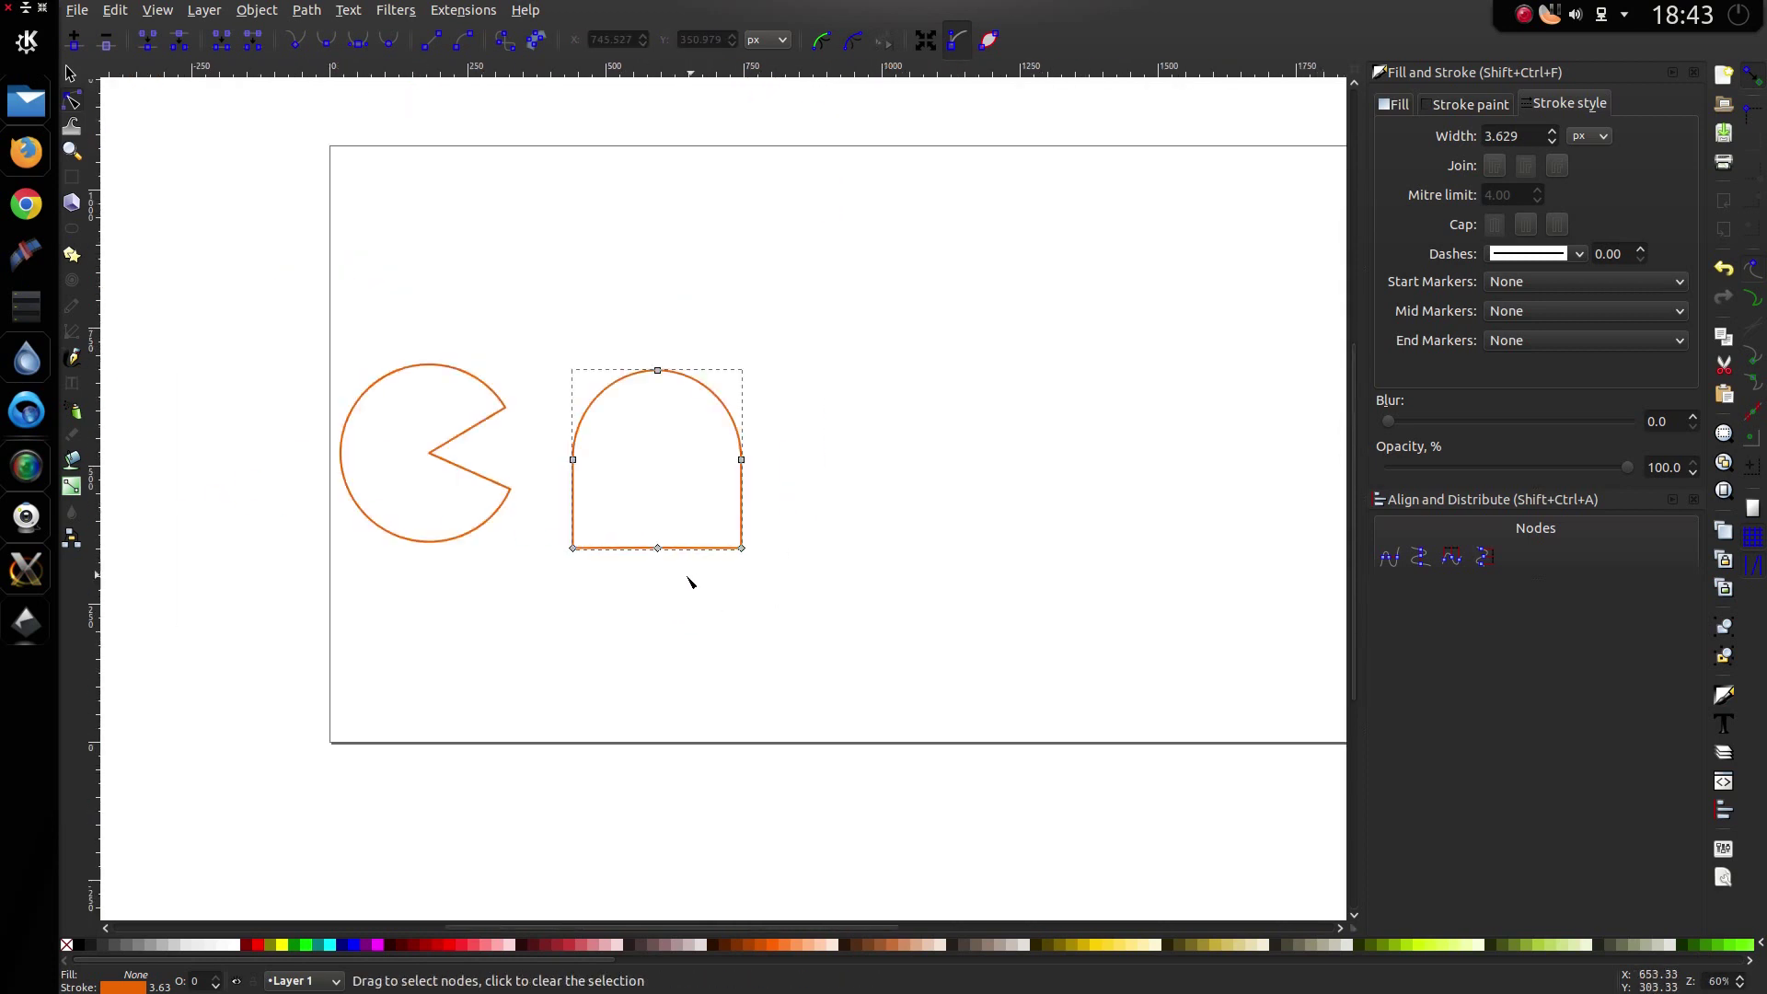
scroll(672, 599, "up", 1)
key("Escape")
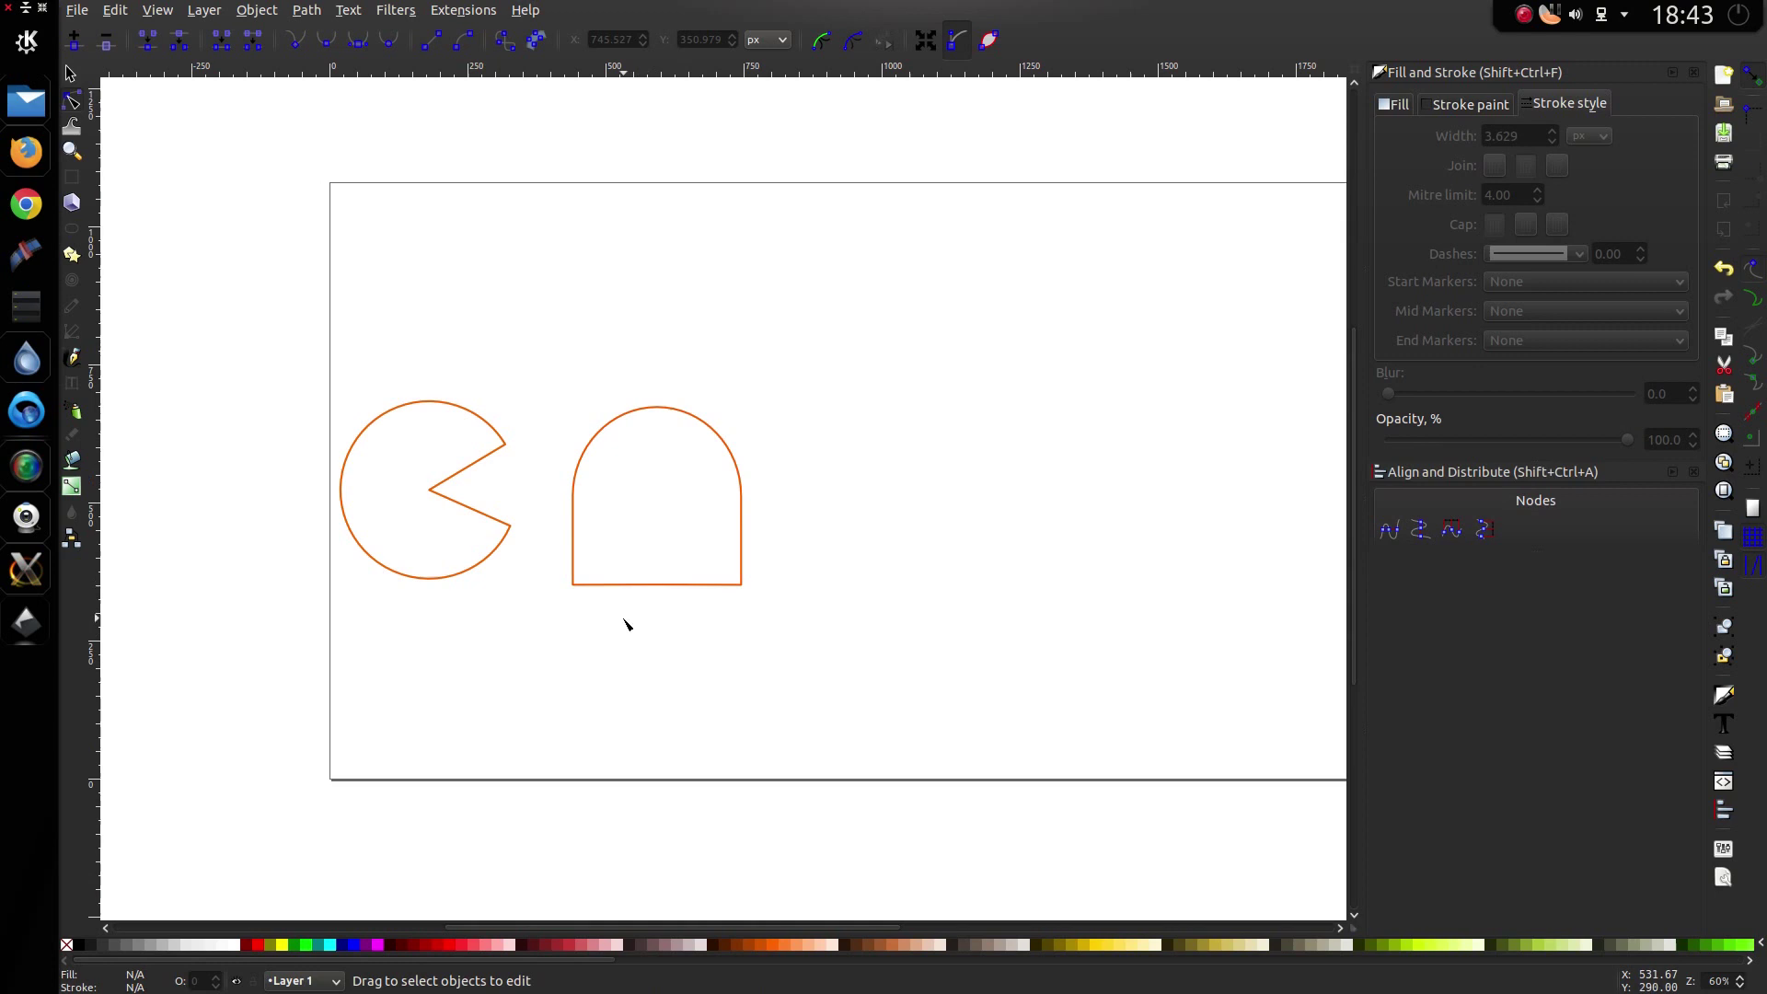
left_click(741, 502)
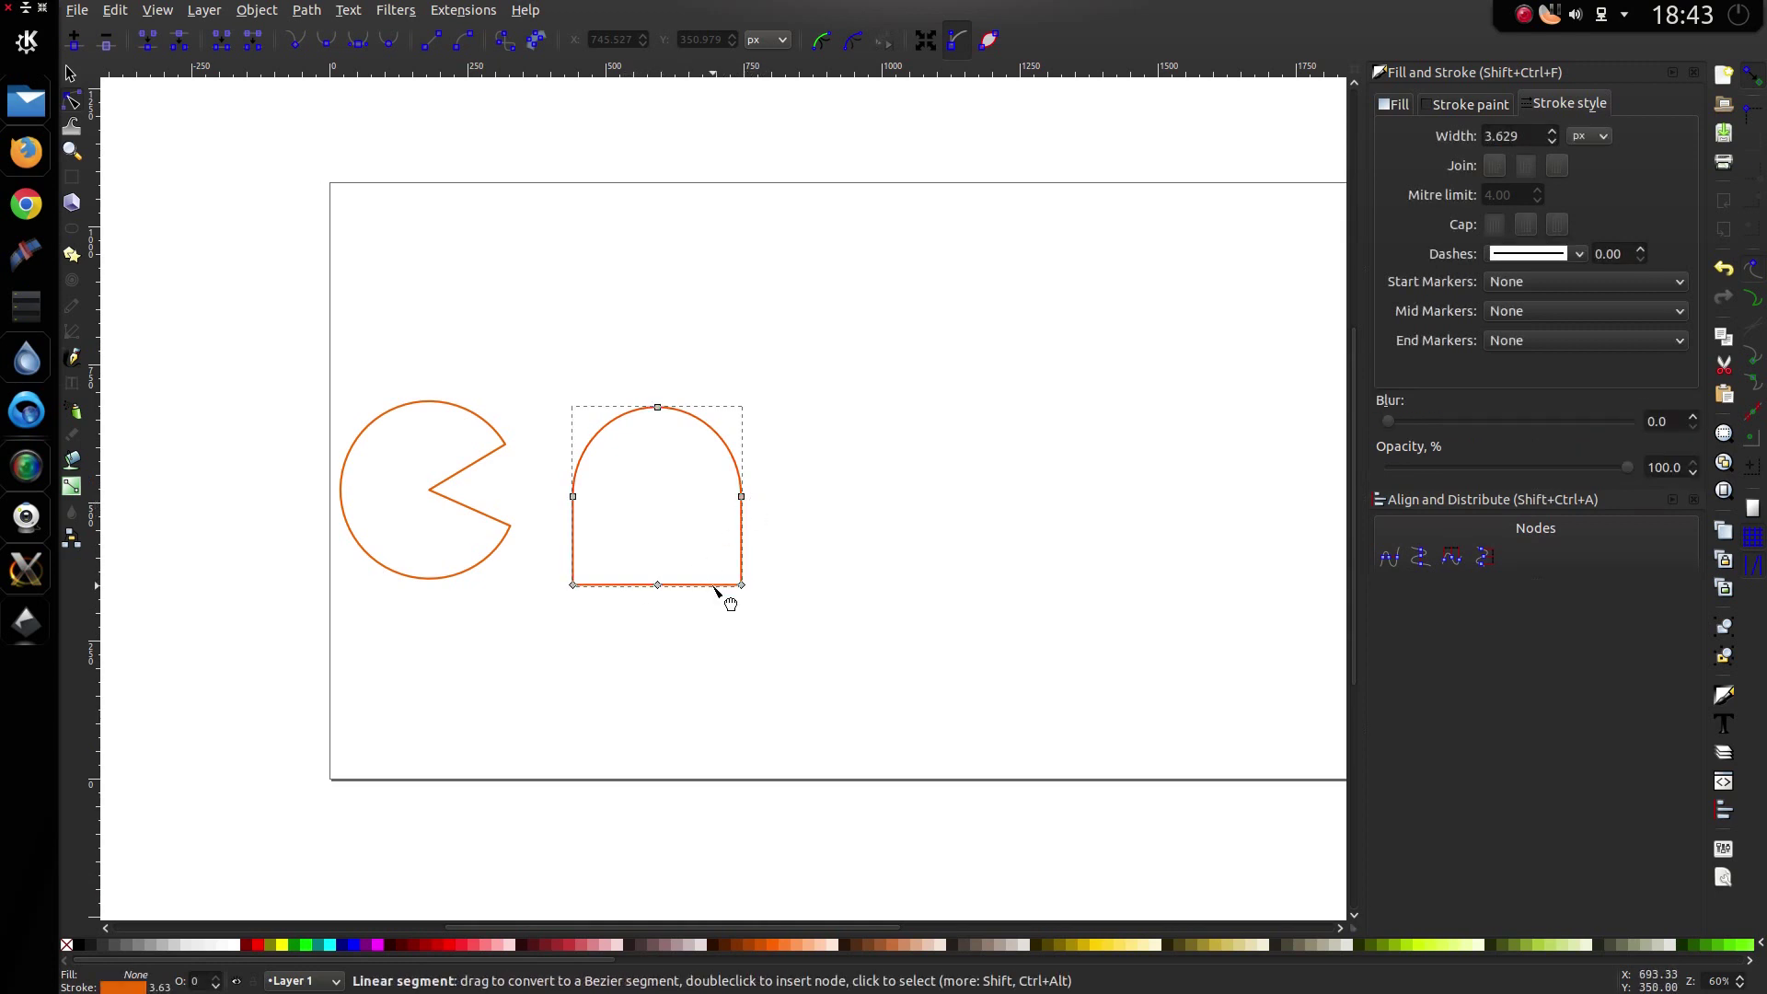
left_click(70, 73)
left_click(749, 629)
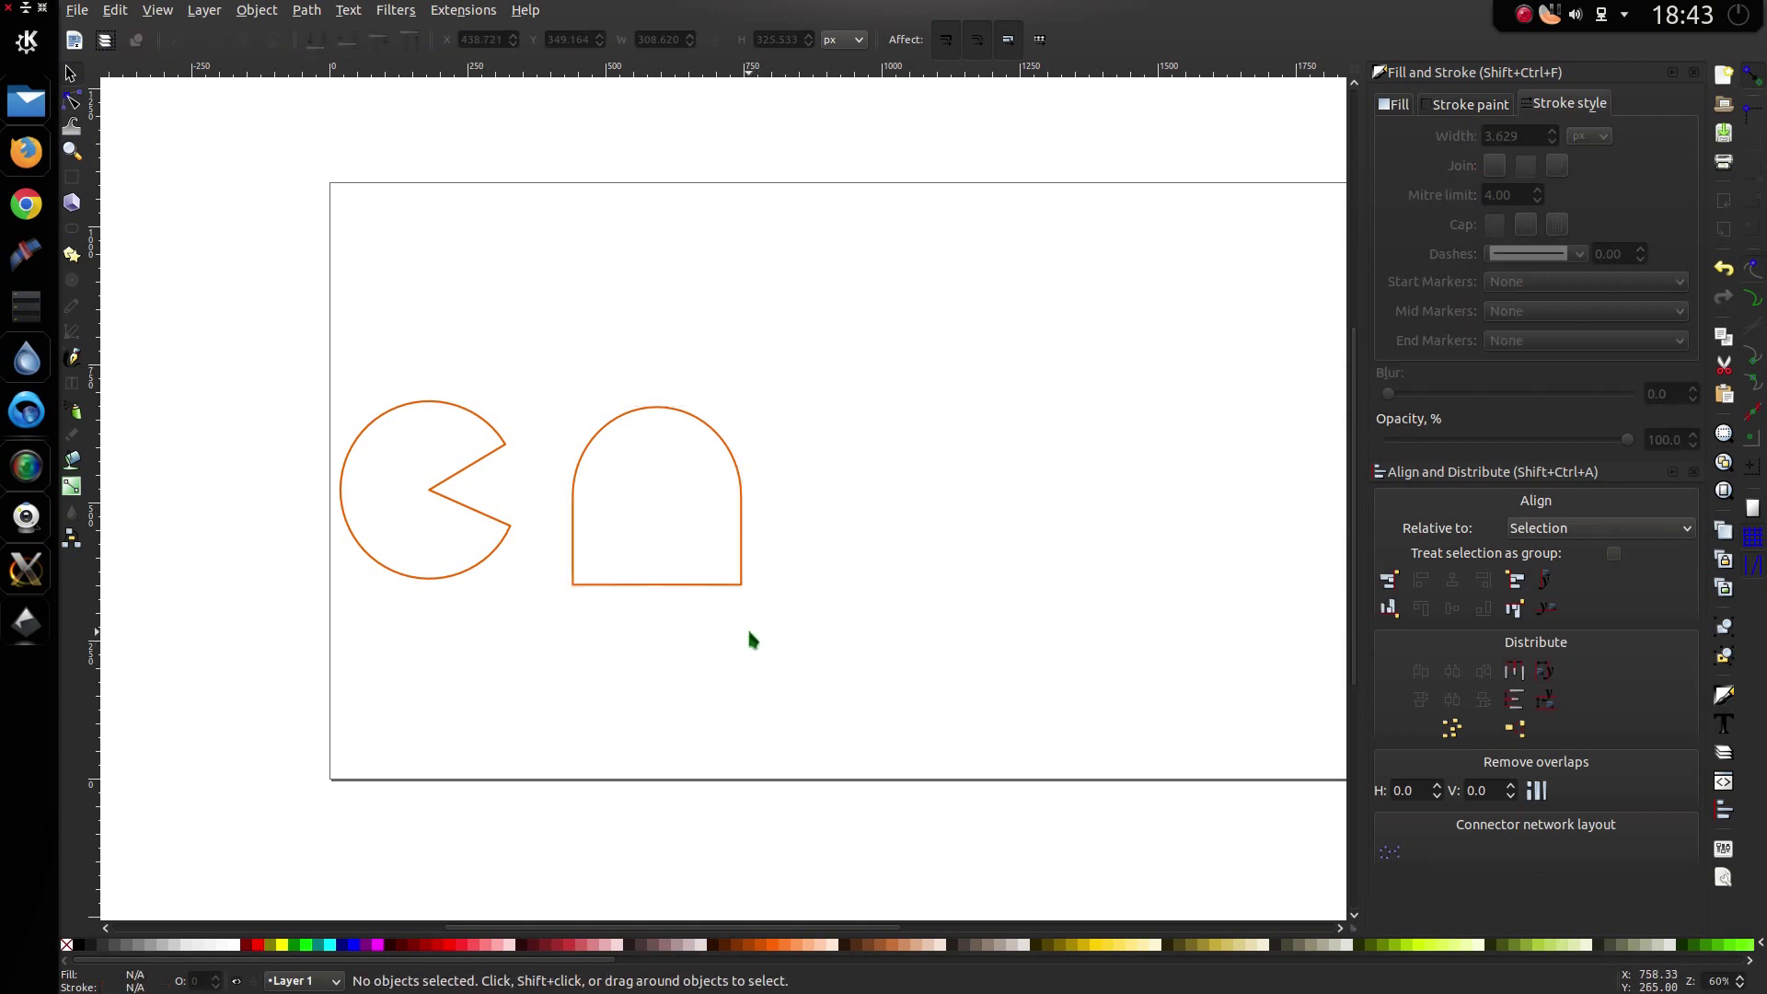
scroll(748, 626, "up", 1)
scroll(748, 635, "up", 2, "ctrl")
left_click(743, 532)
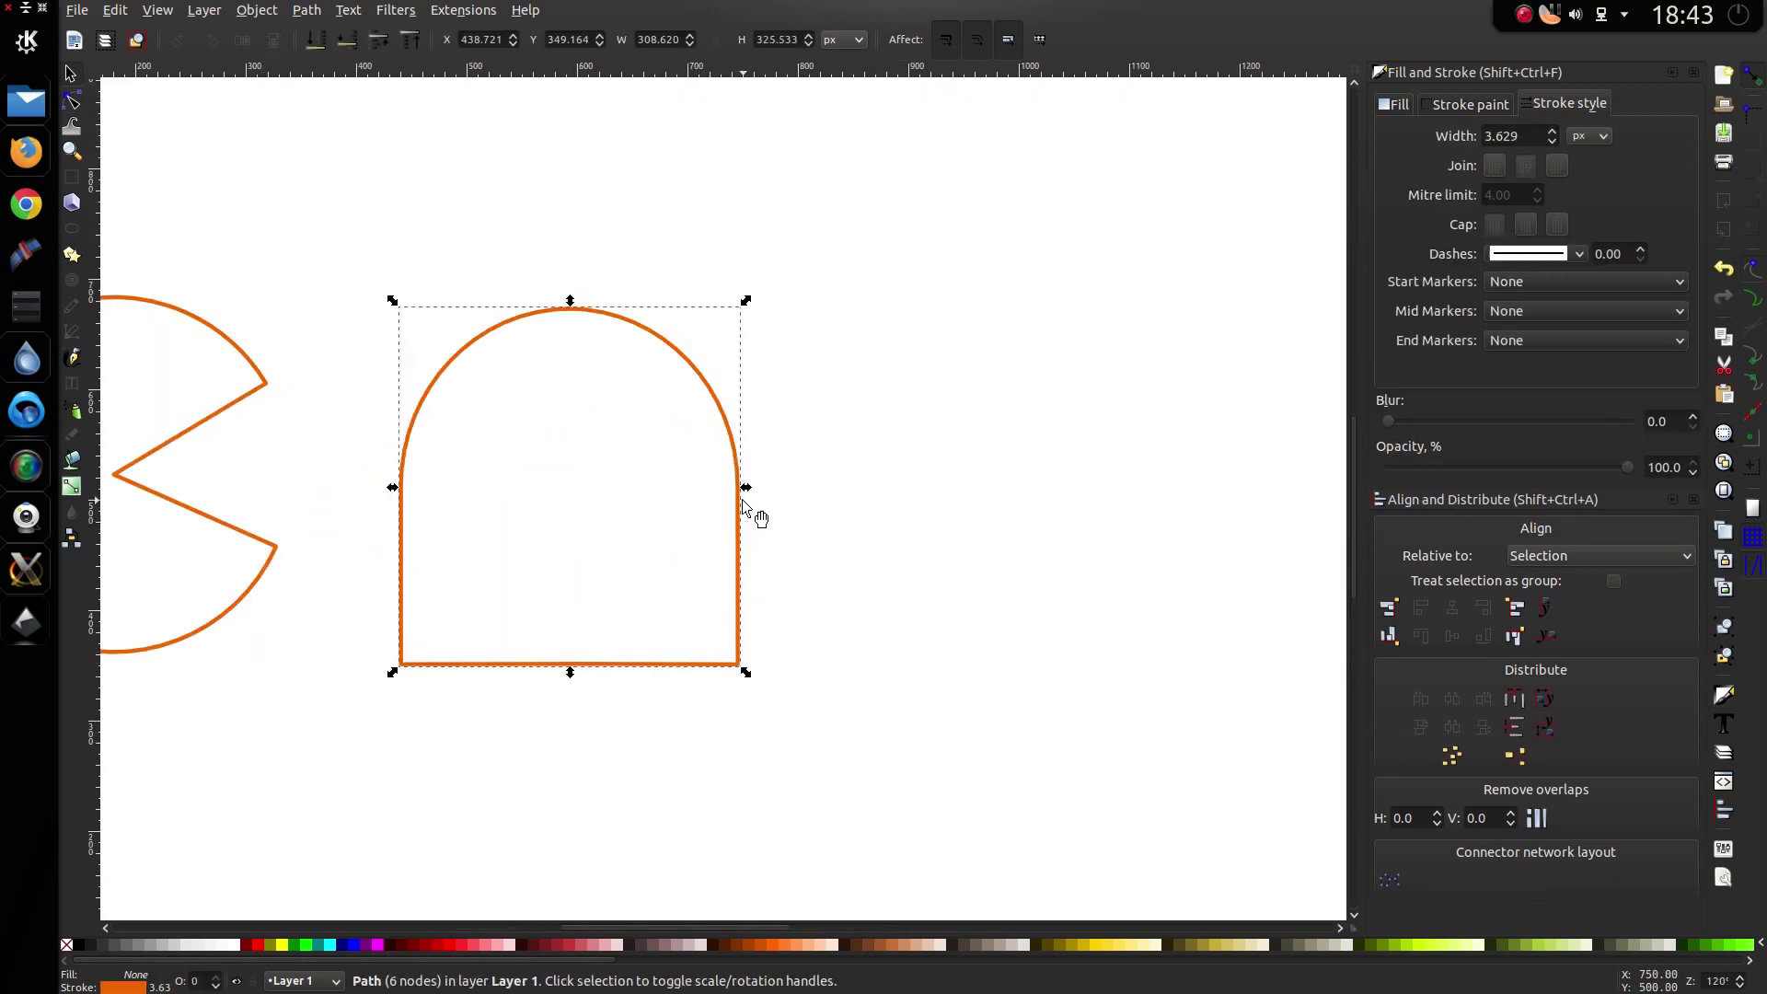
Step: Narrow the dome slightly from its right side to about 299 px wide
left_click_drag(745, 494, 734, 494)
left_click(557, 799)
scroll(558, 795, "down", 3, "ctrl")
scroll(567, 769, "left", 2)
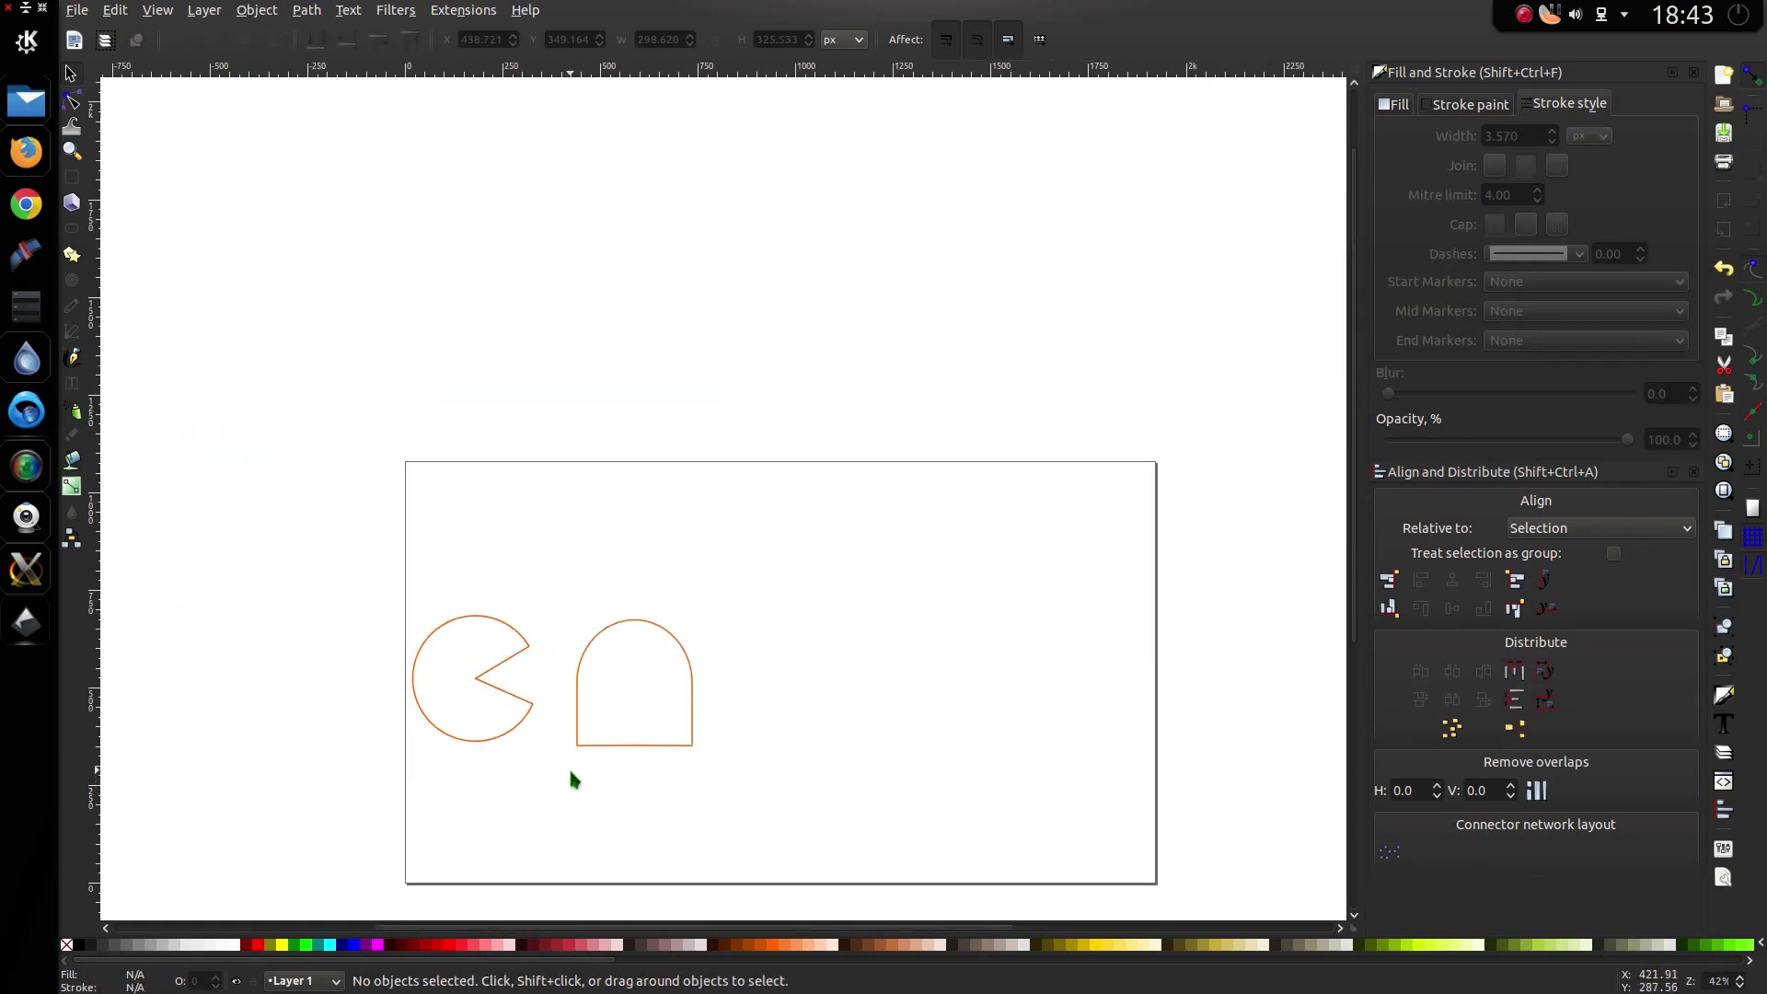
scroll(577, 832, "up", 4, "ctrl")
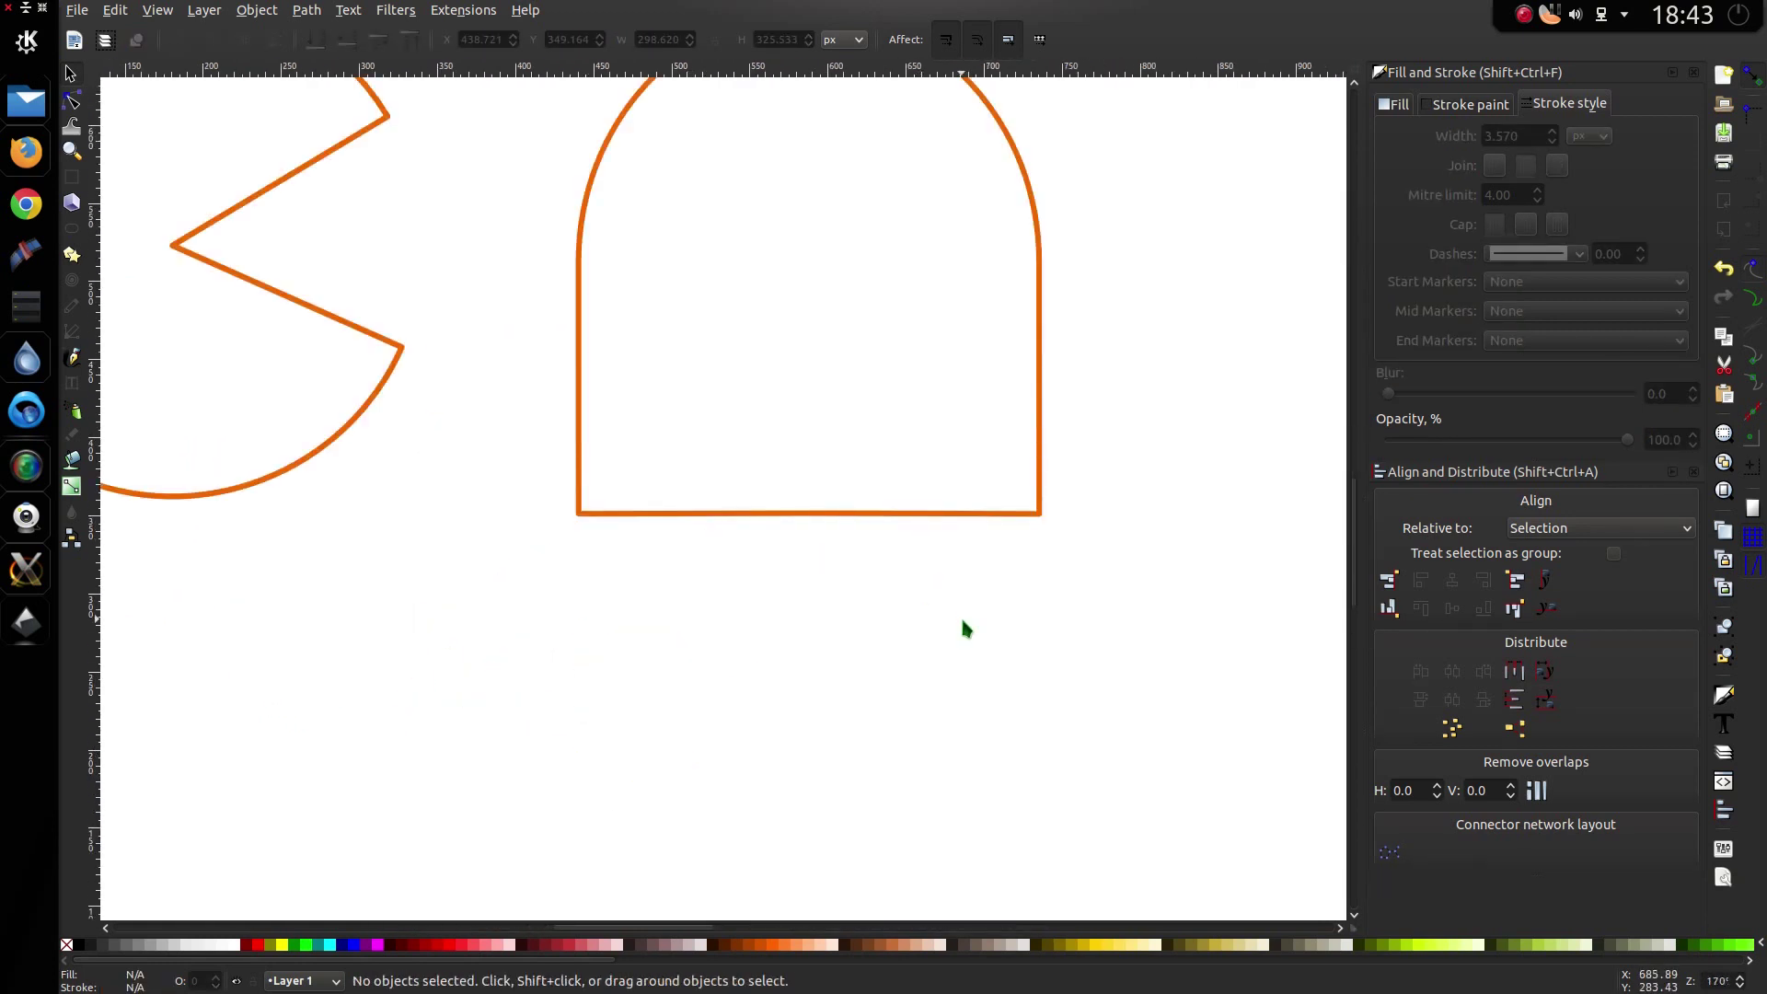
scroll(383, 547, "up", 3)
left_click(74, 104)
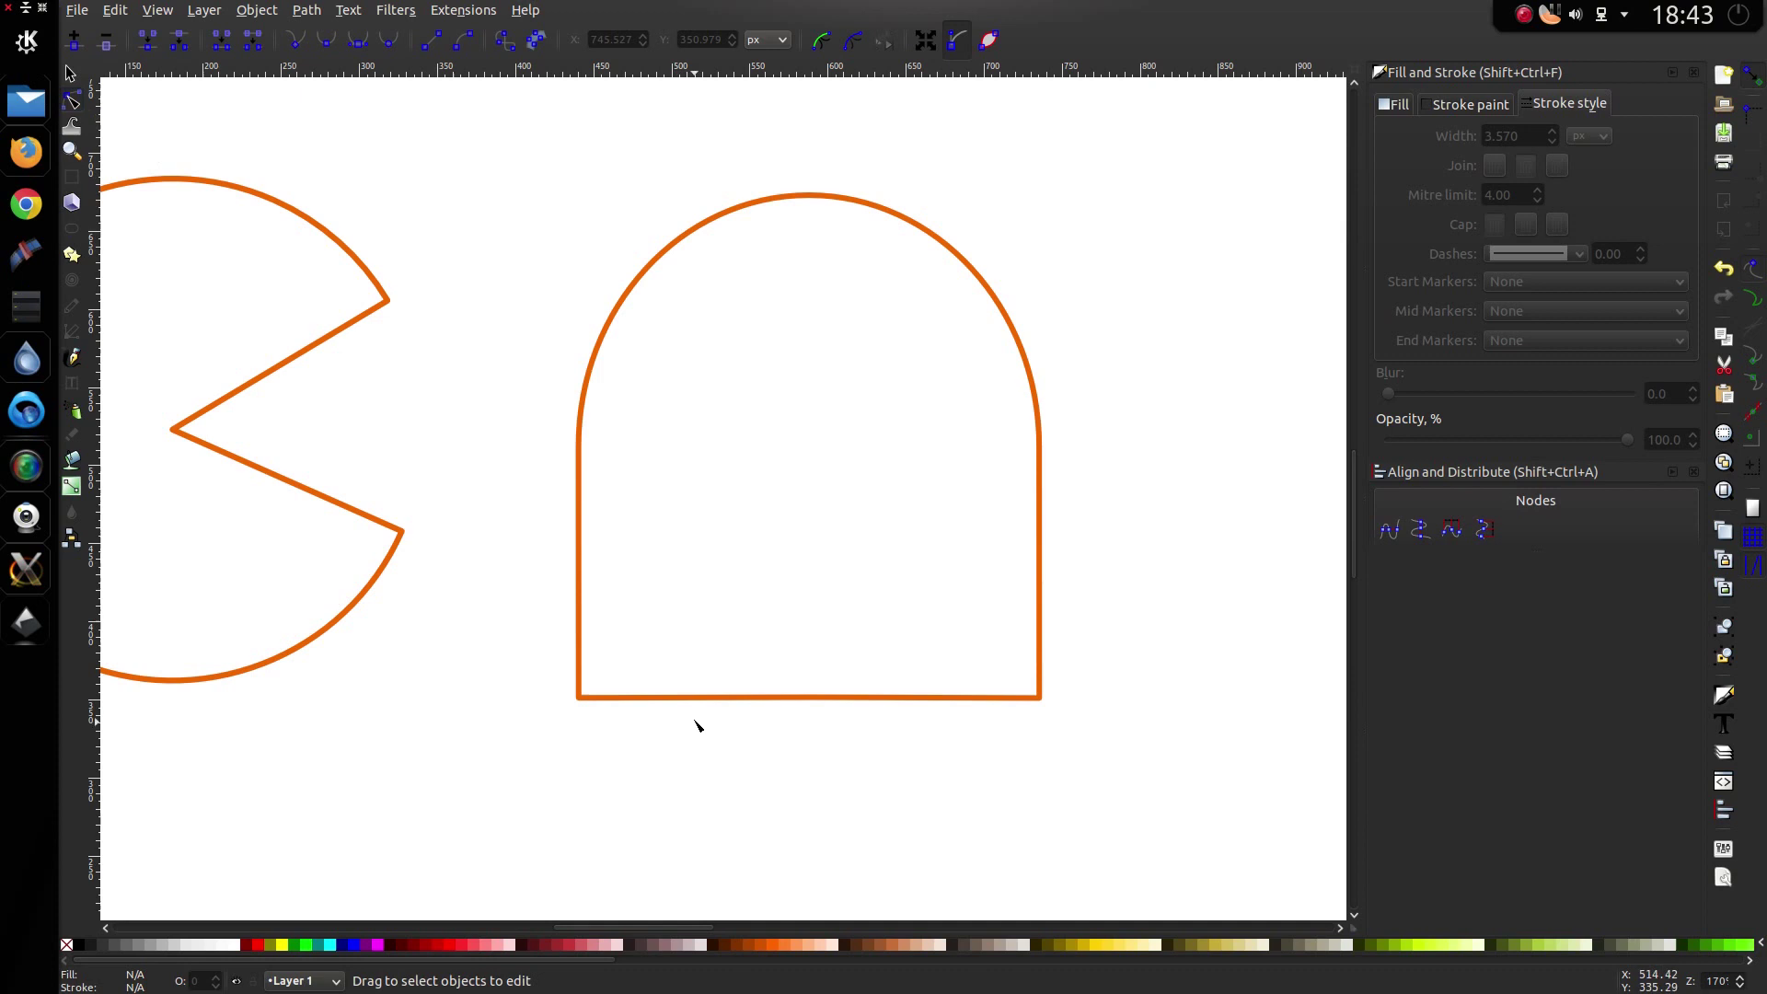
key("s")
key("Tab")
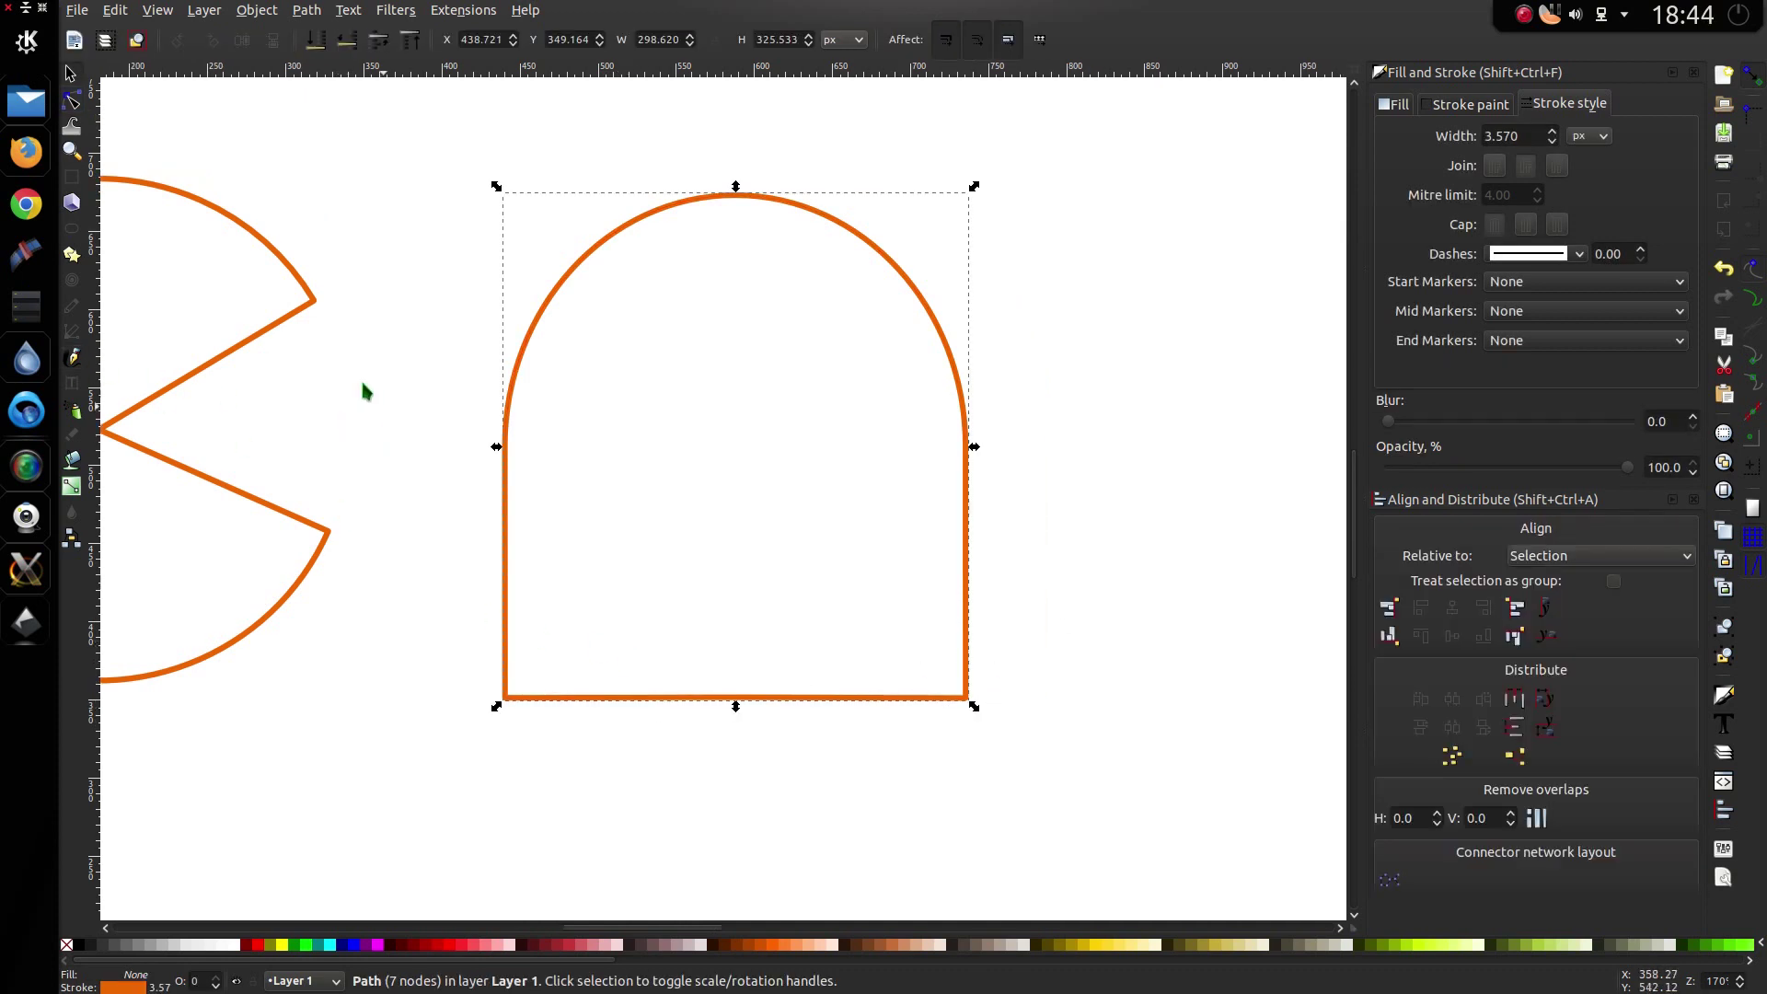
Step: Draw a horizontal orange Pencil line across the dome's lower third, past both sides
left_click(65, 310)
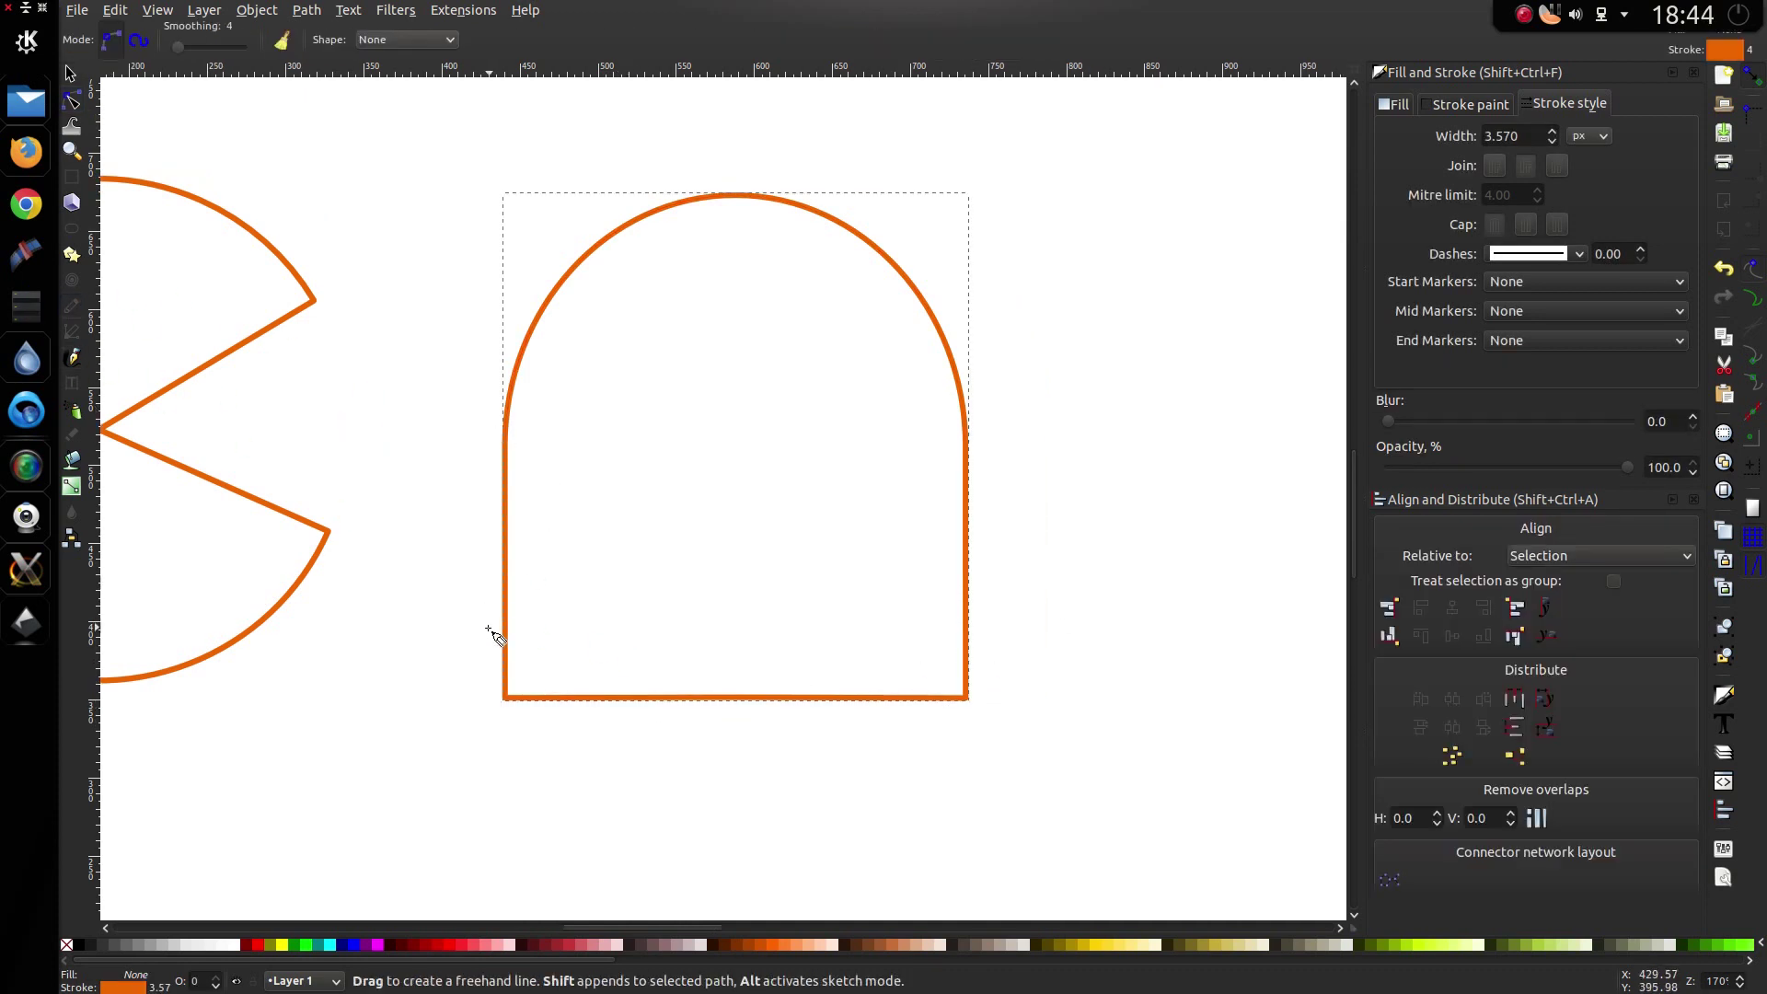
key("Escape")
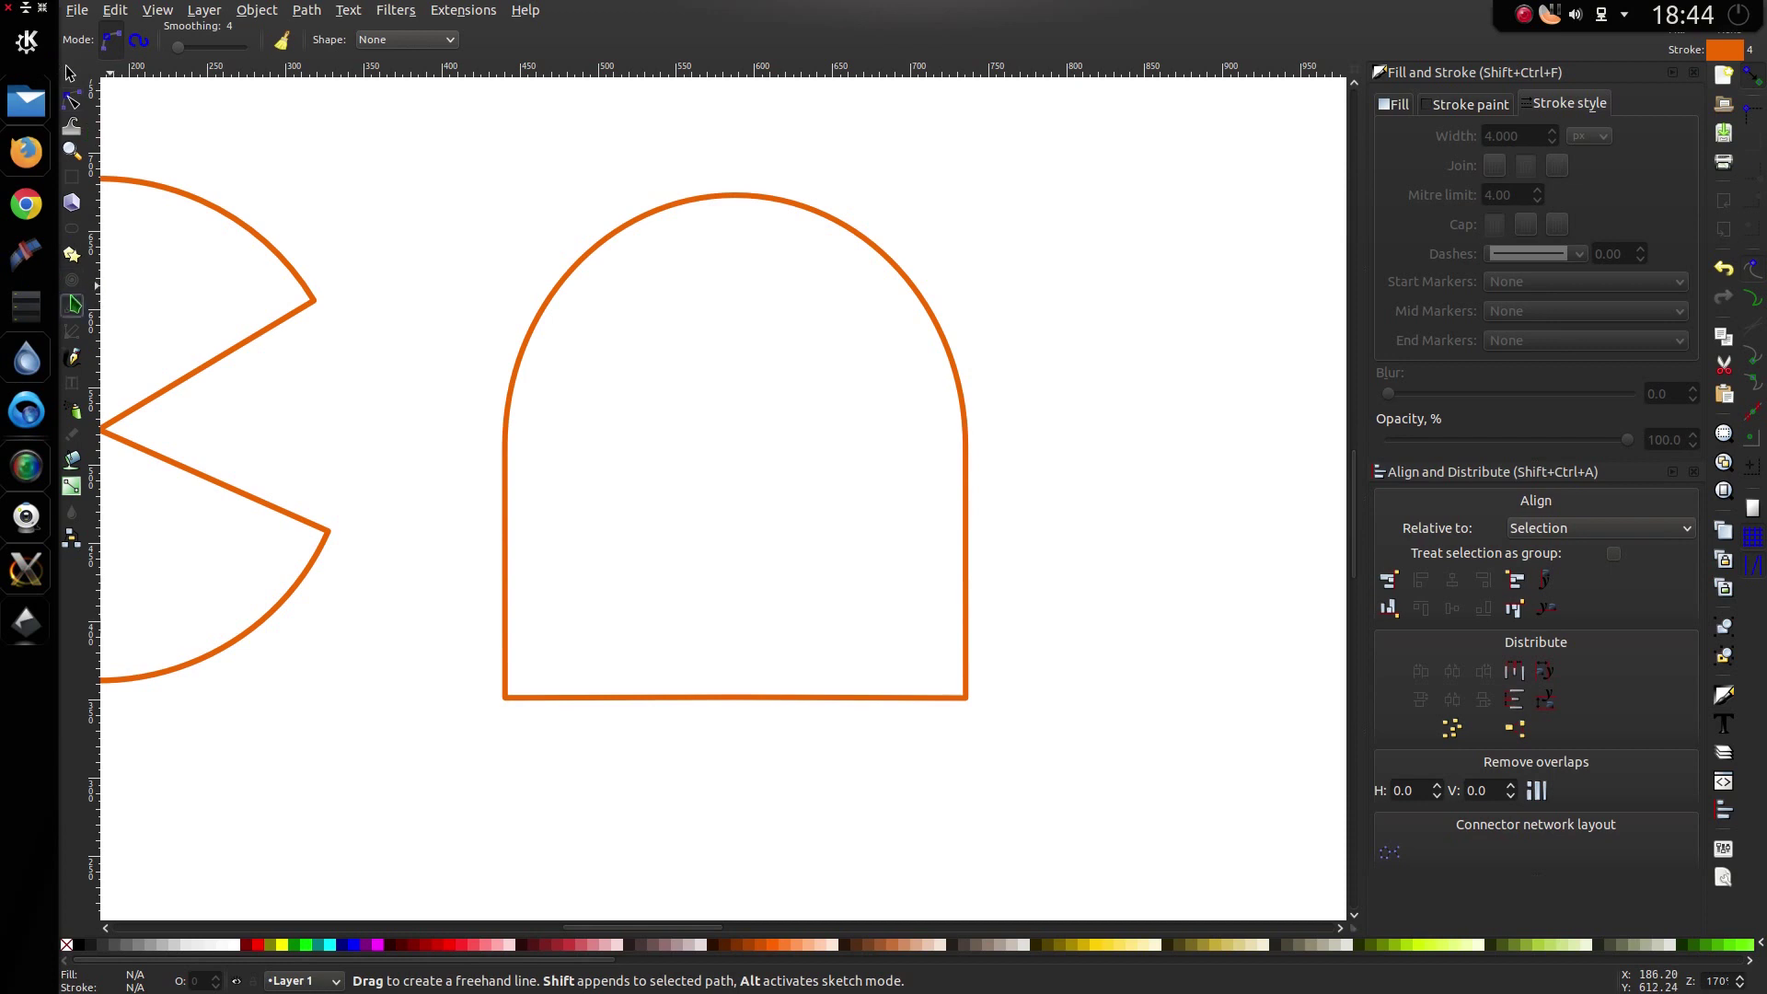
key("s")
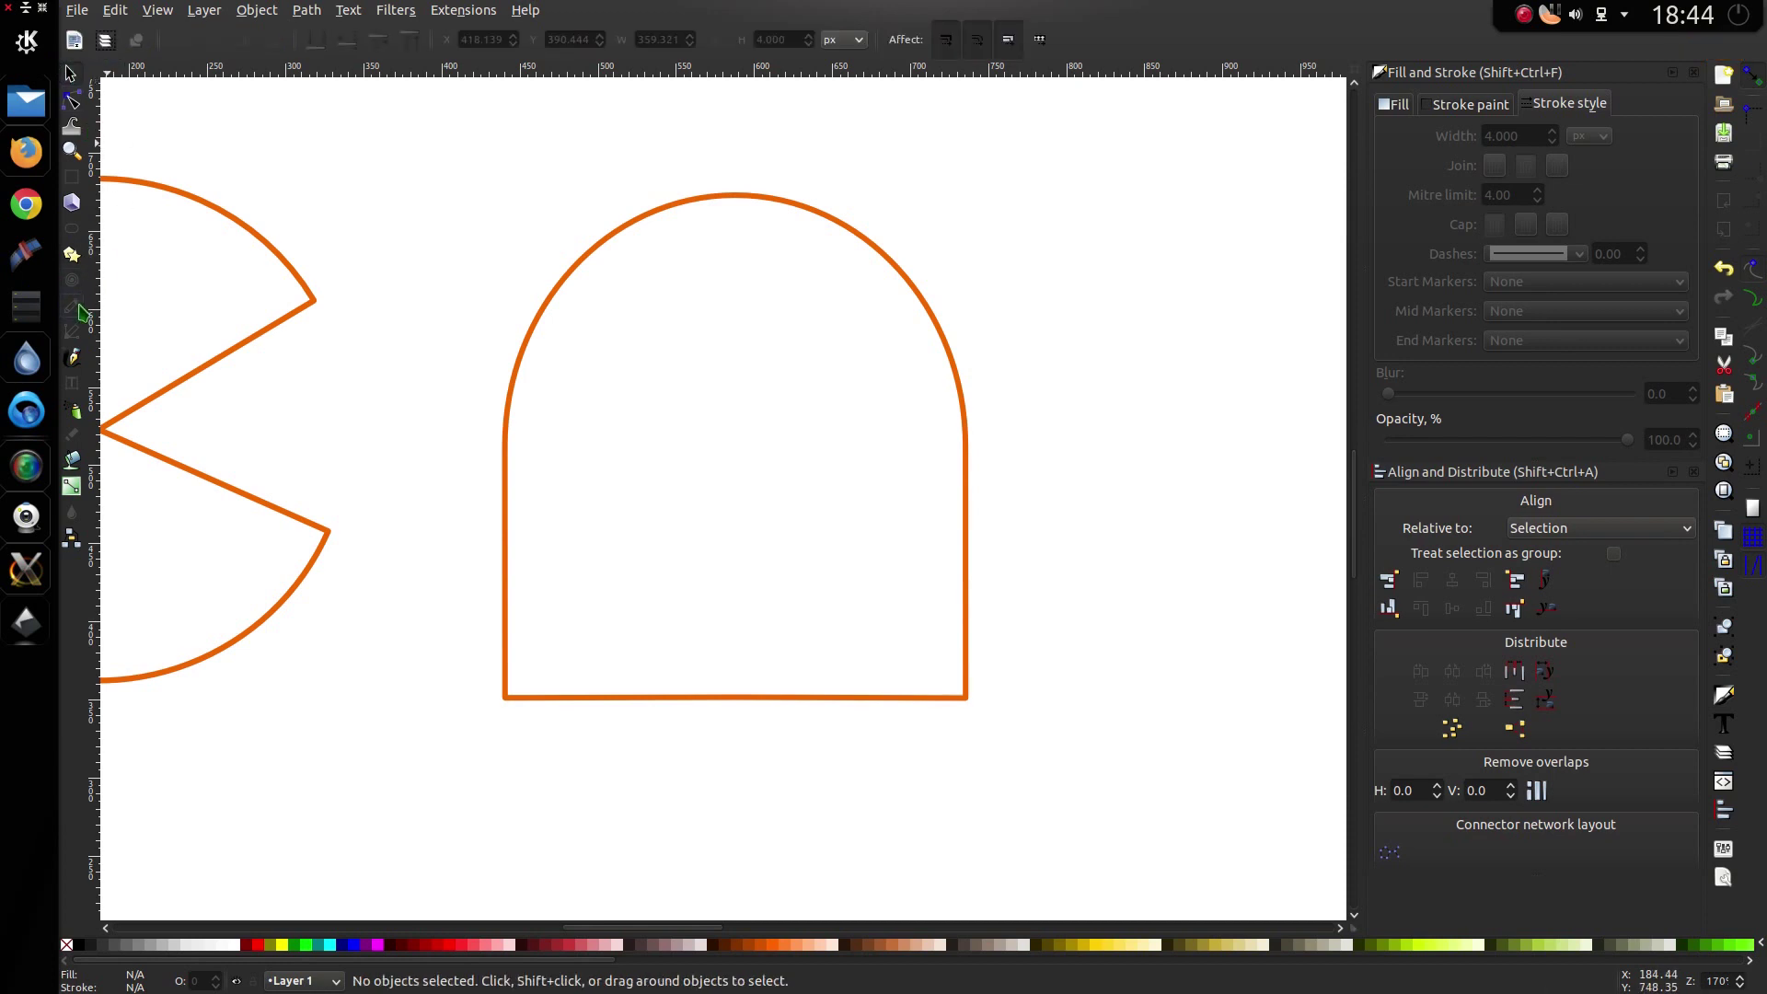
left_click(78, 308)
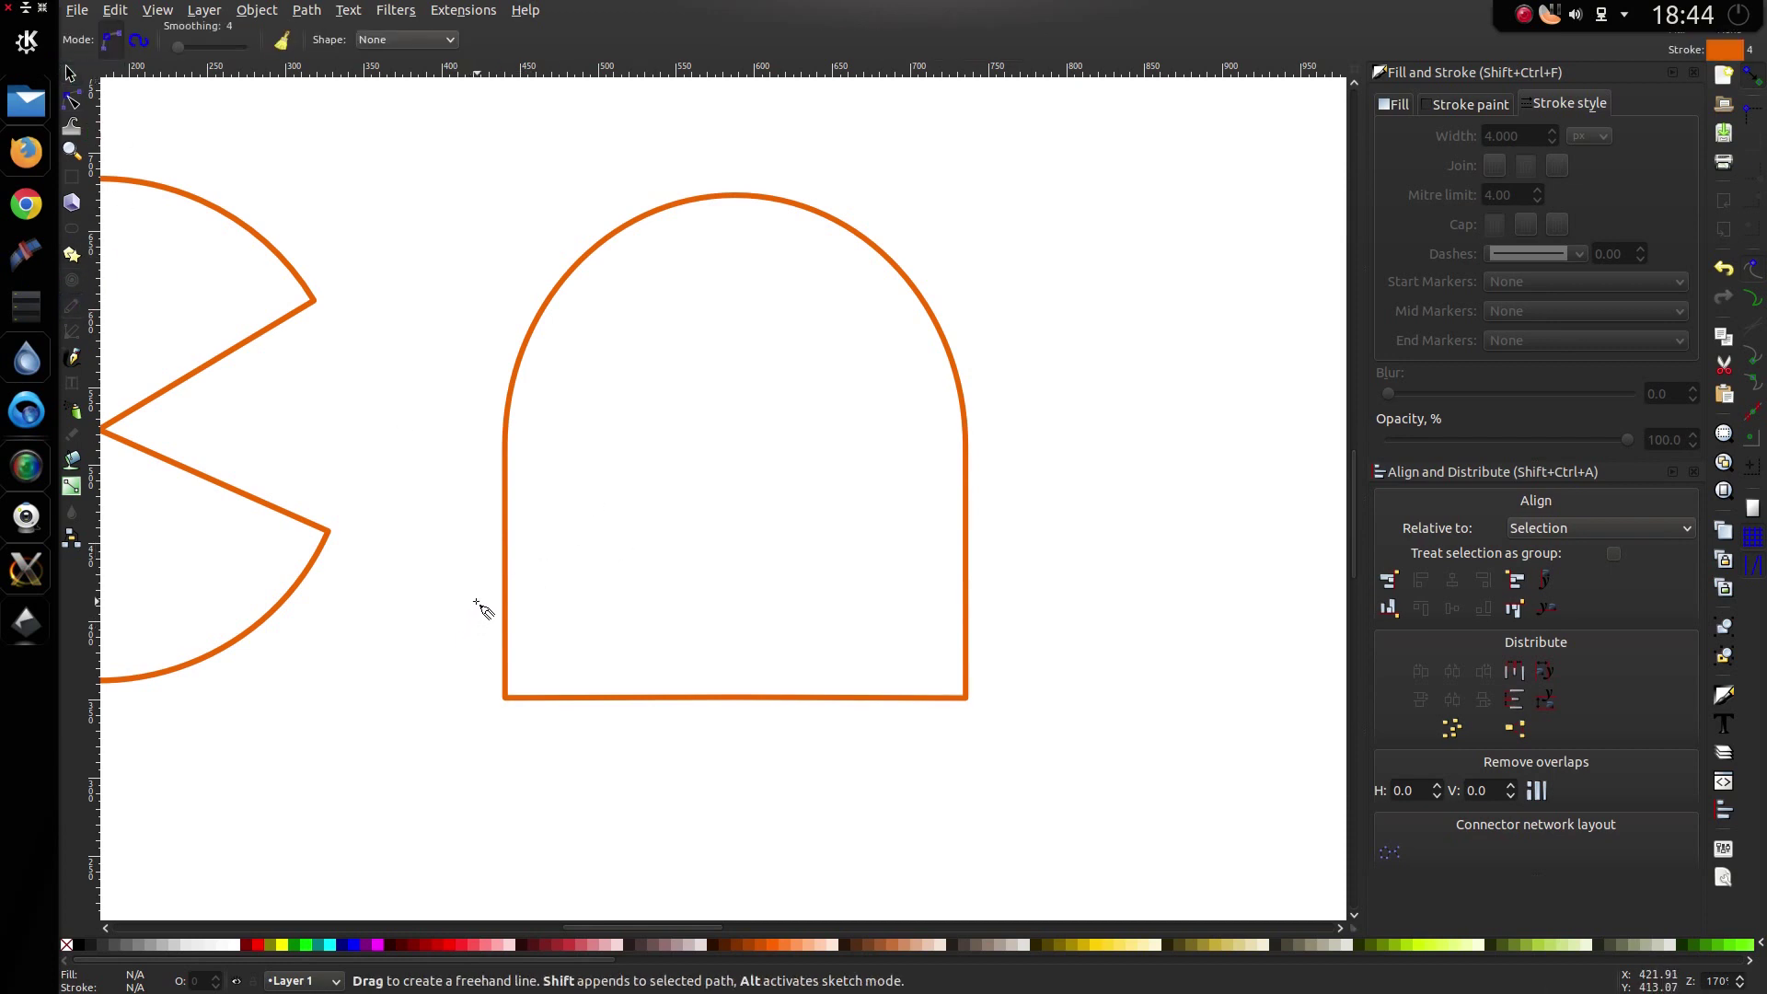
left_click_drag(477, 603, 1017, 603)
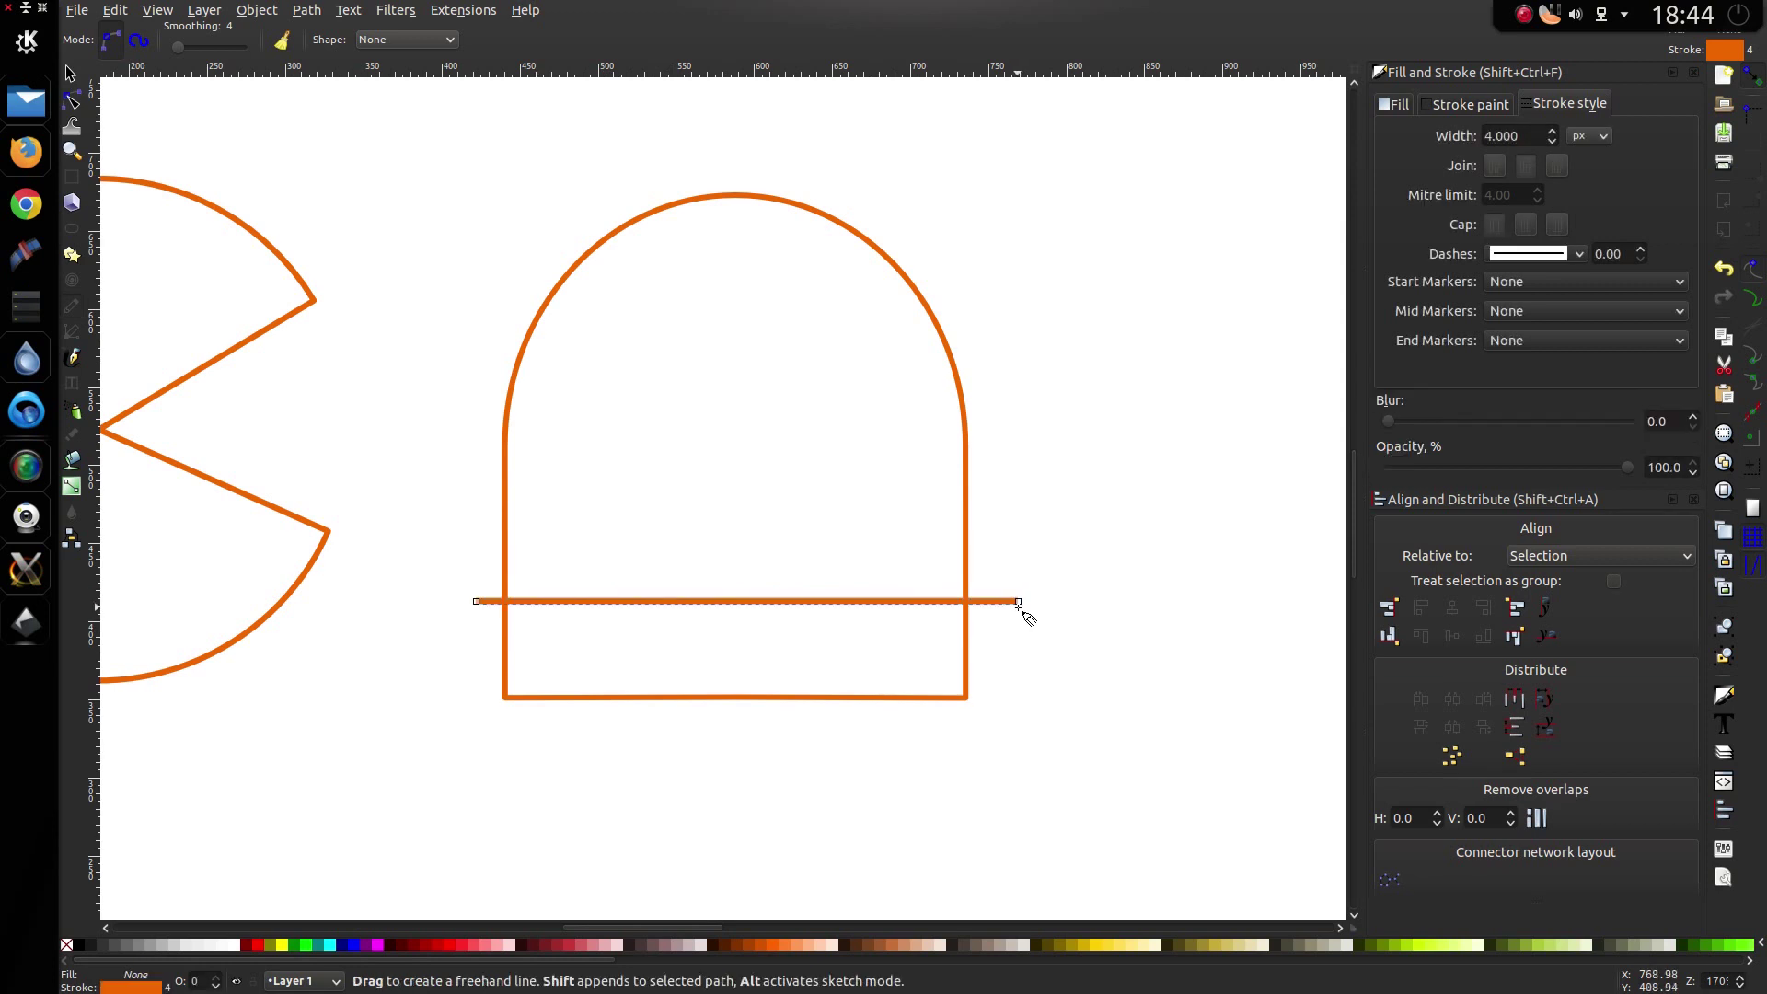
right_click(1017, 603)
key("Escape")
Step: Raise the dome's bottom middle node up to the horizontal line as a peak
left_click(70, 99)
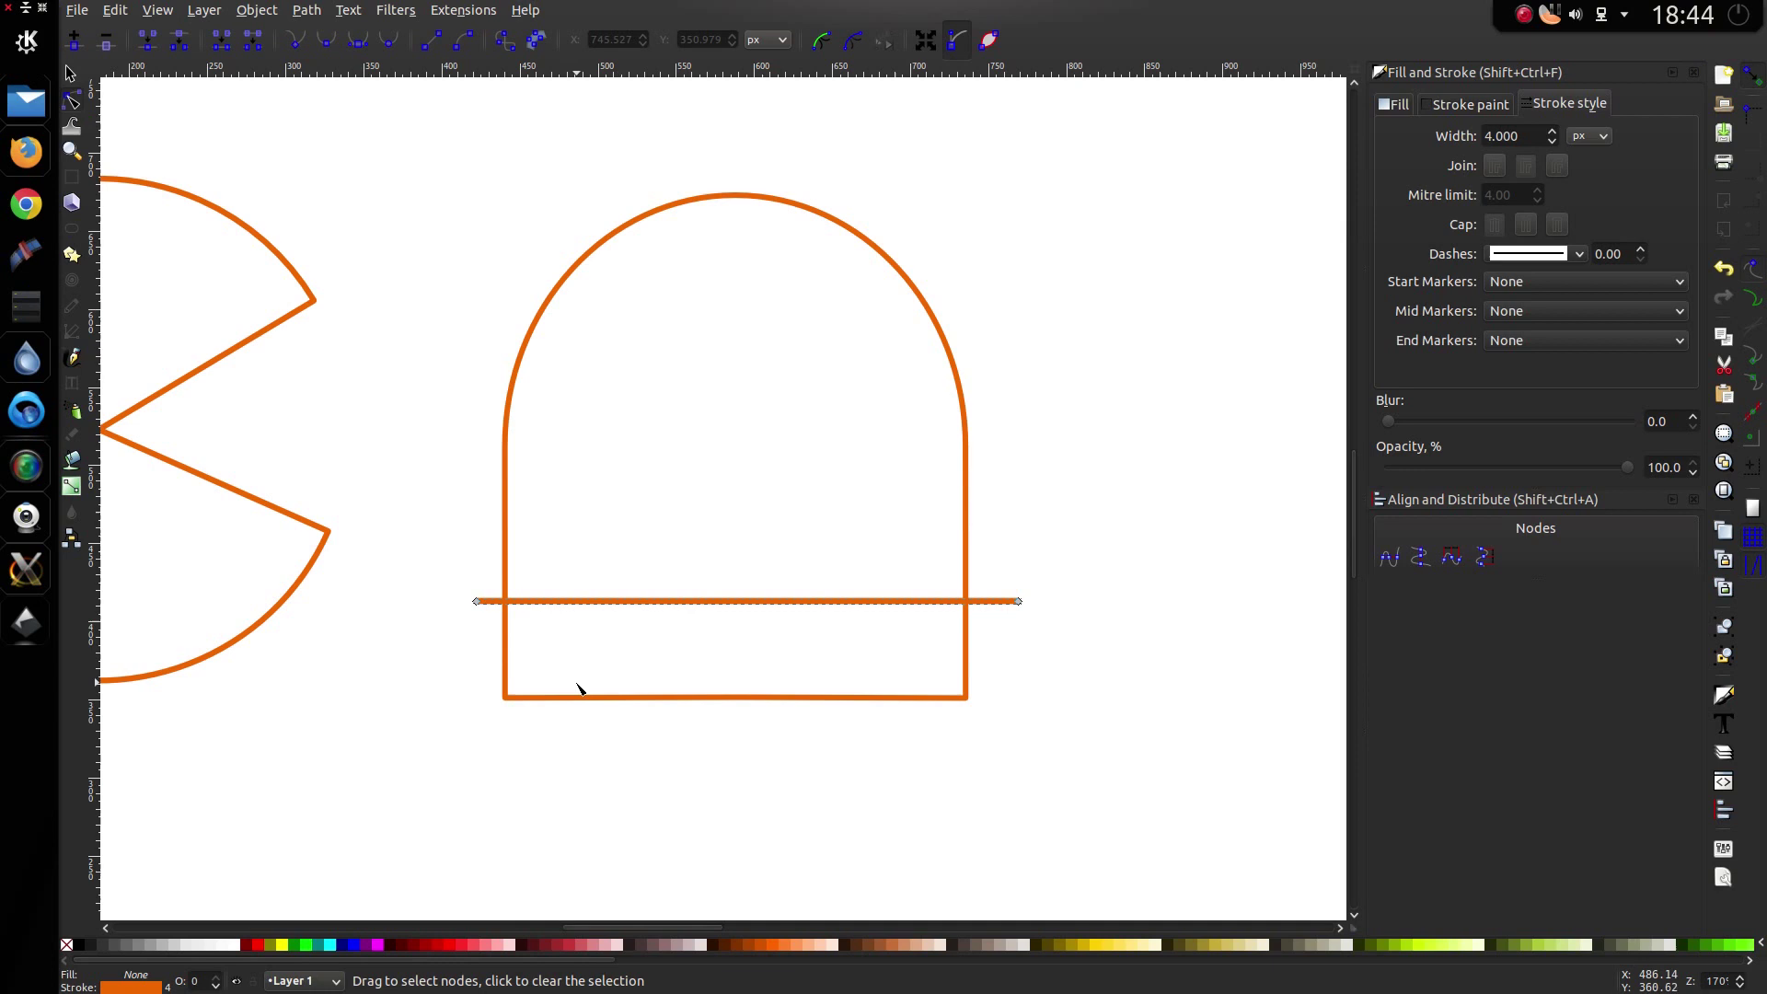
scroll(578, 685, "up", 2)
scroll(592, 690, "down", 1)
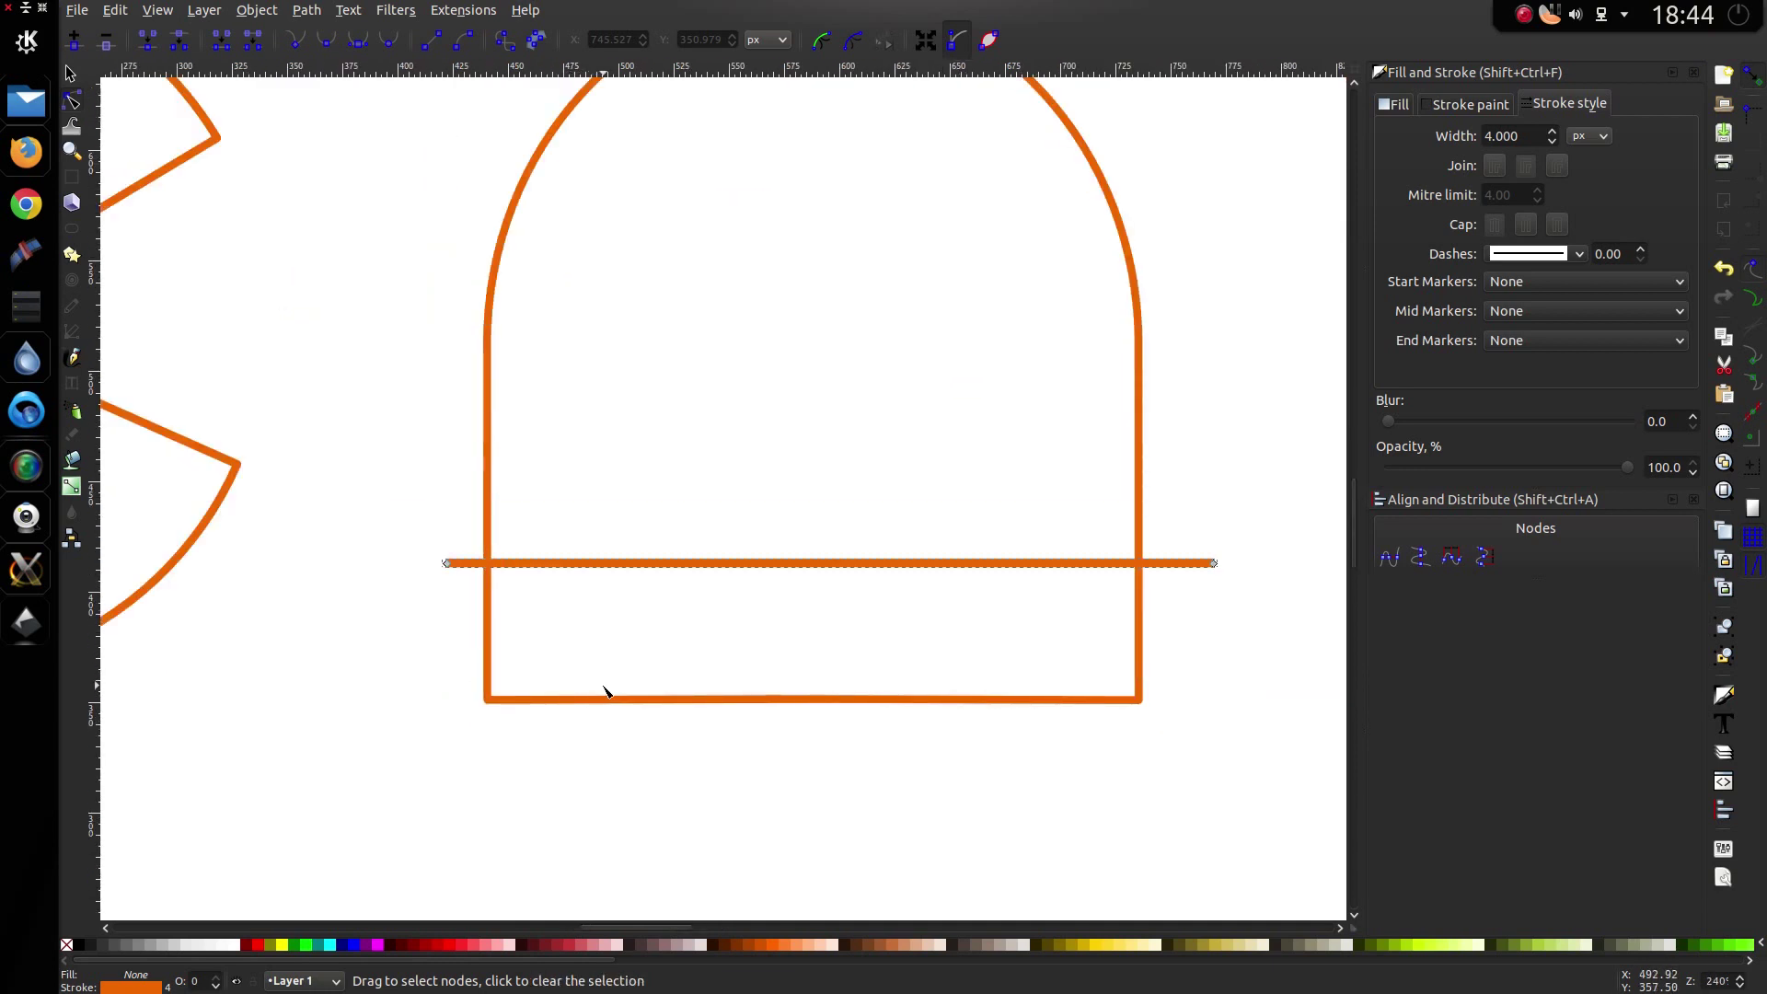
scroll(605, 690, "right", 1)
left_click(556, 700)
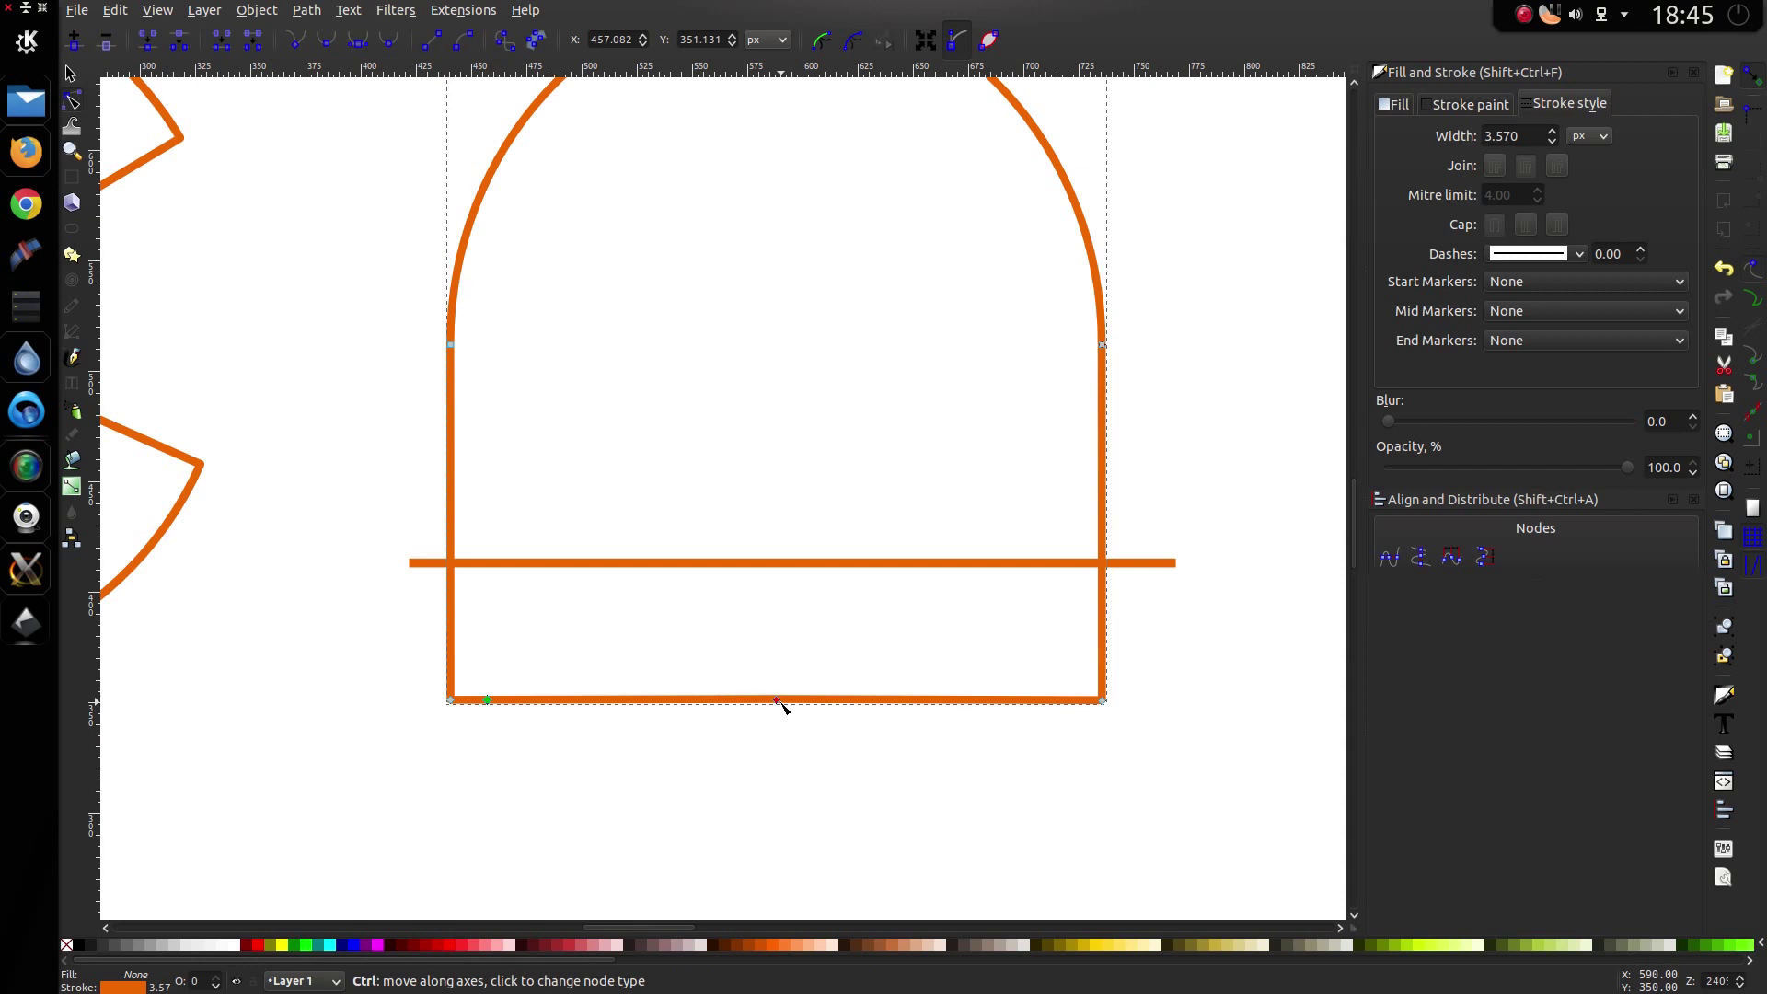
left_click_drag(777, 701, 779, 569)
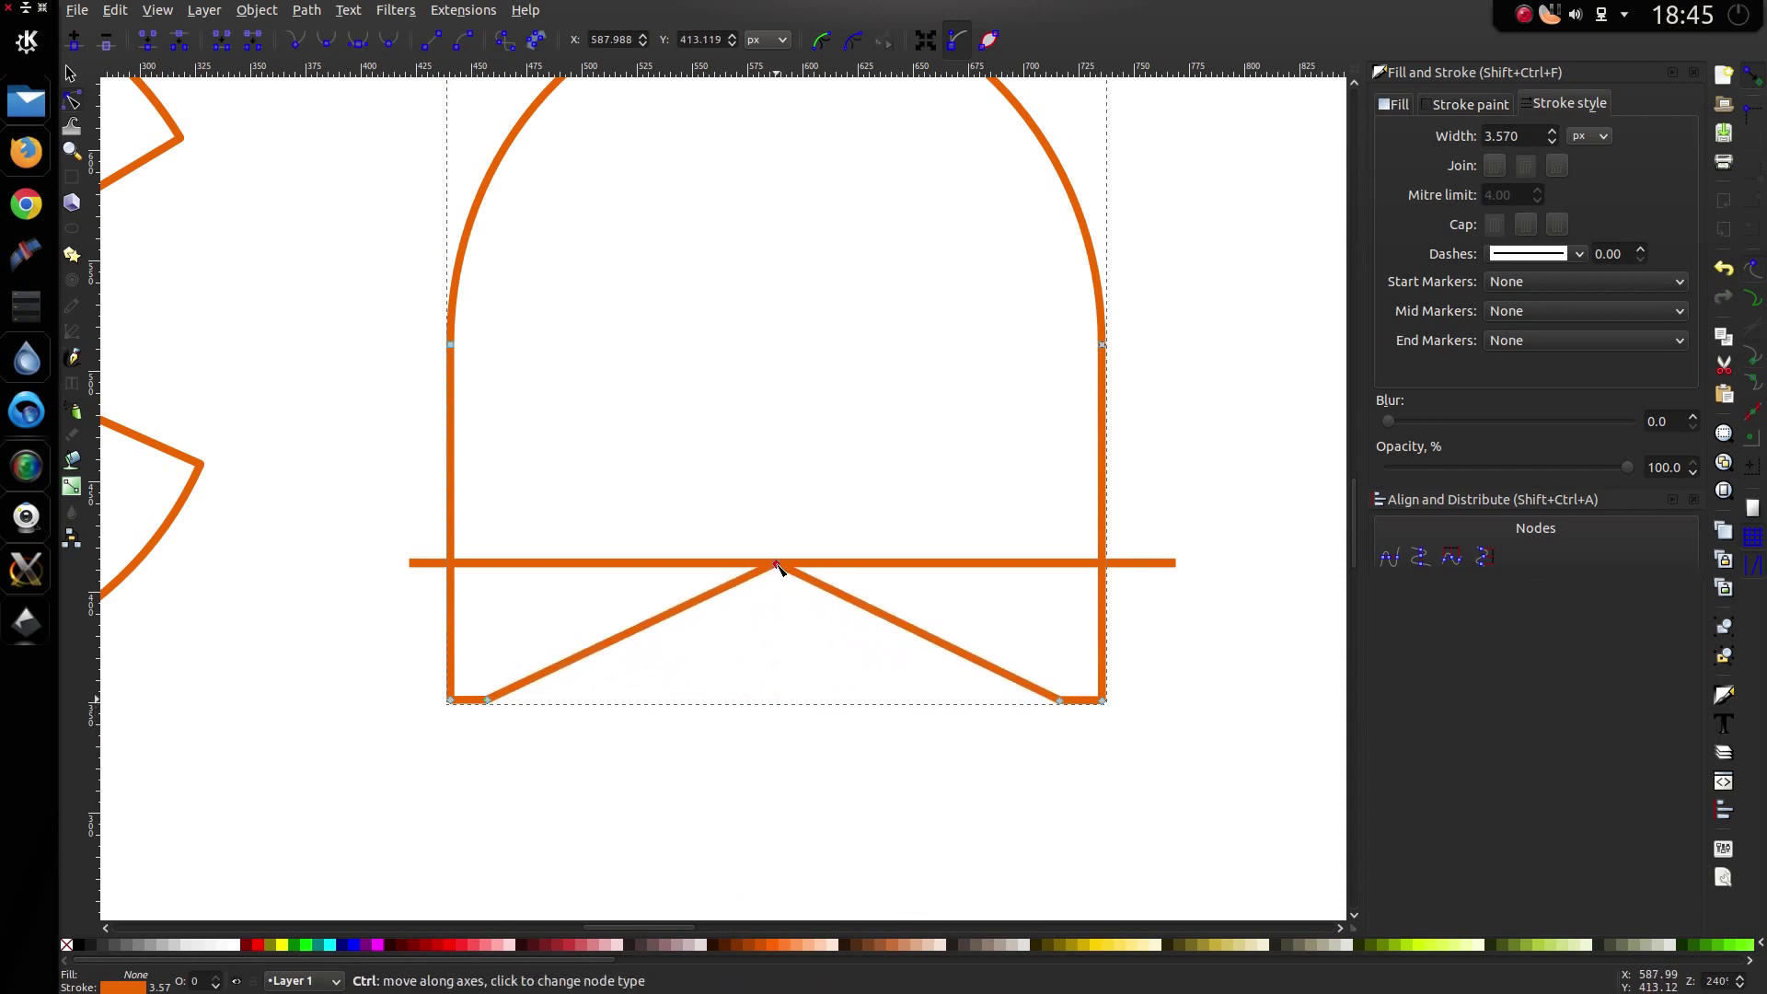
Step: Add nodes on the slanted edges and flat bottom, dragging them into alternating valleys and peaks
double_click(644, 631)
left_click_drag(645, 631, 584, 564)
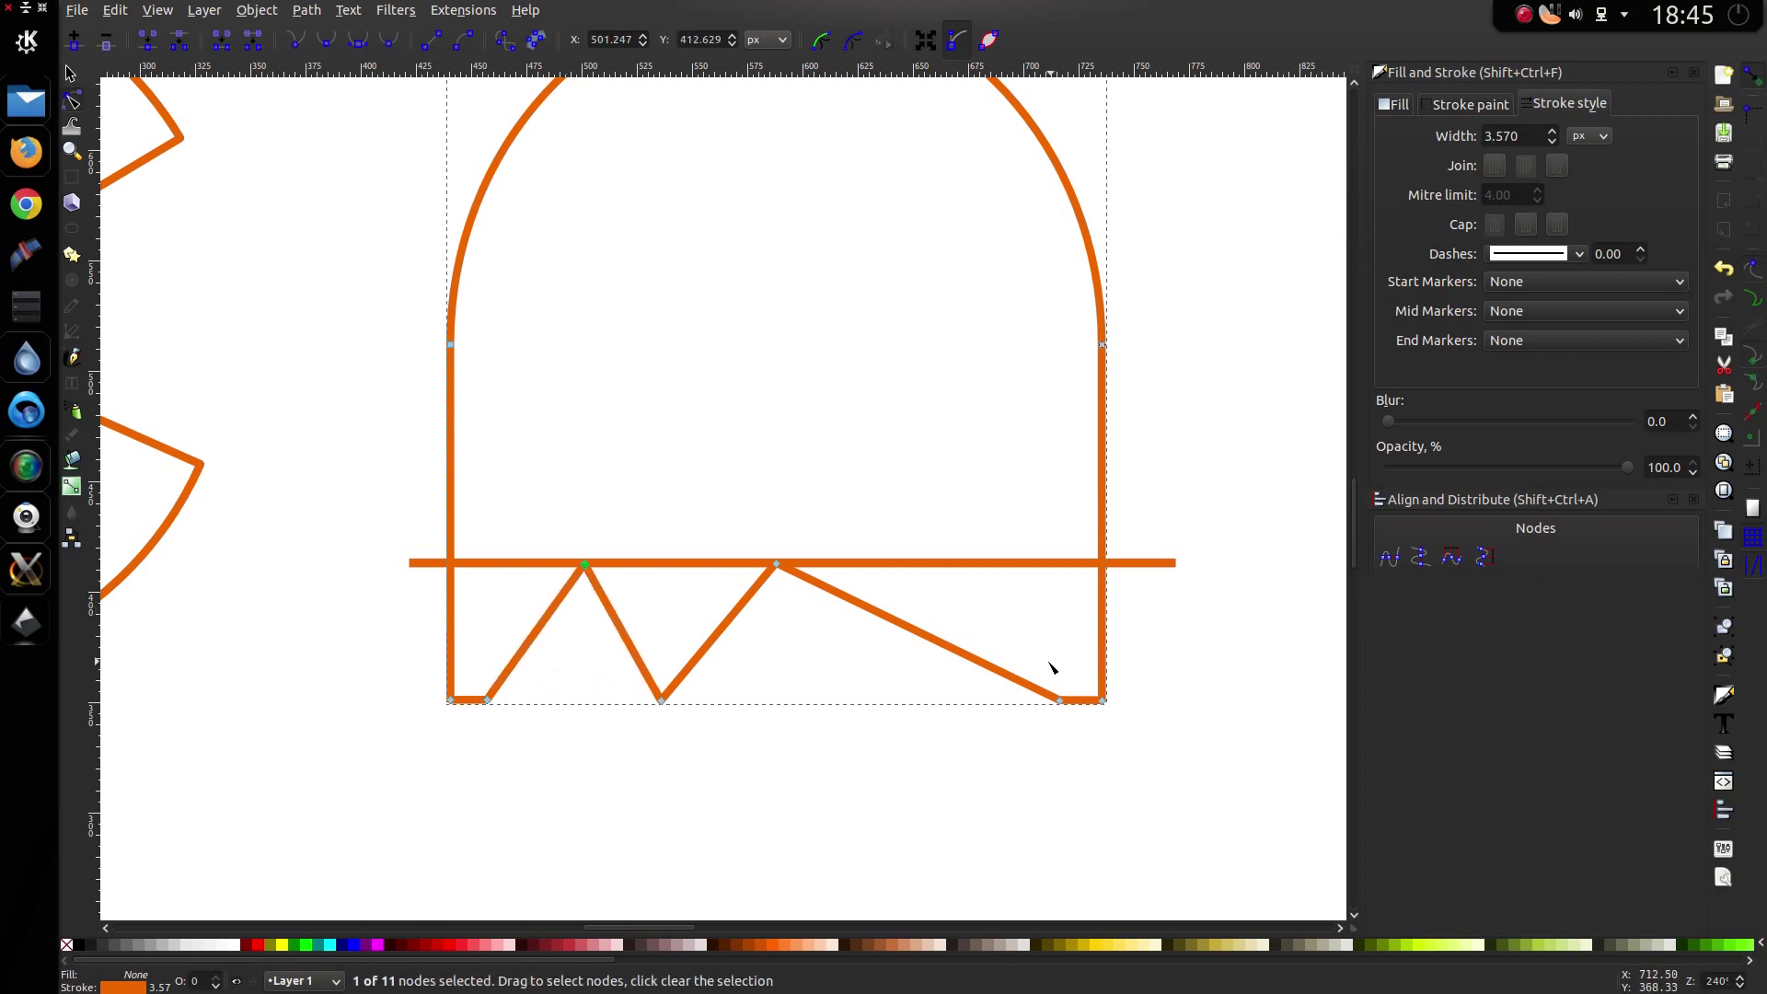
double_click(924, 634)
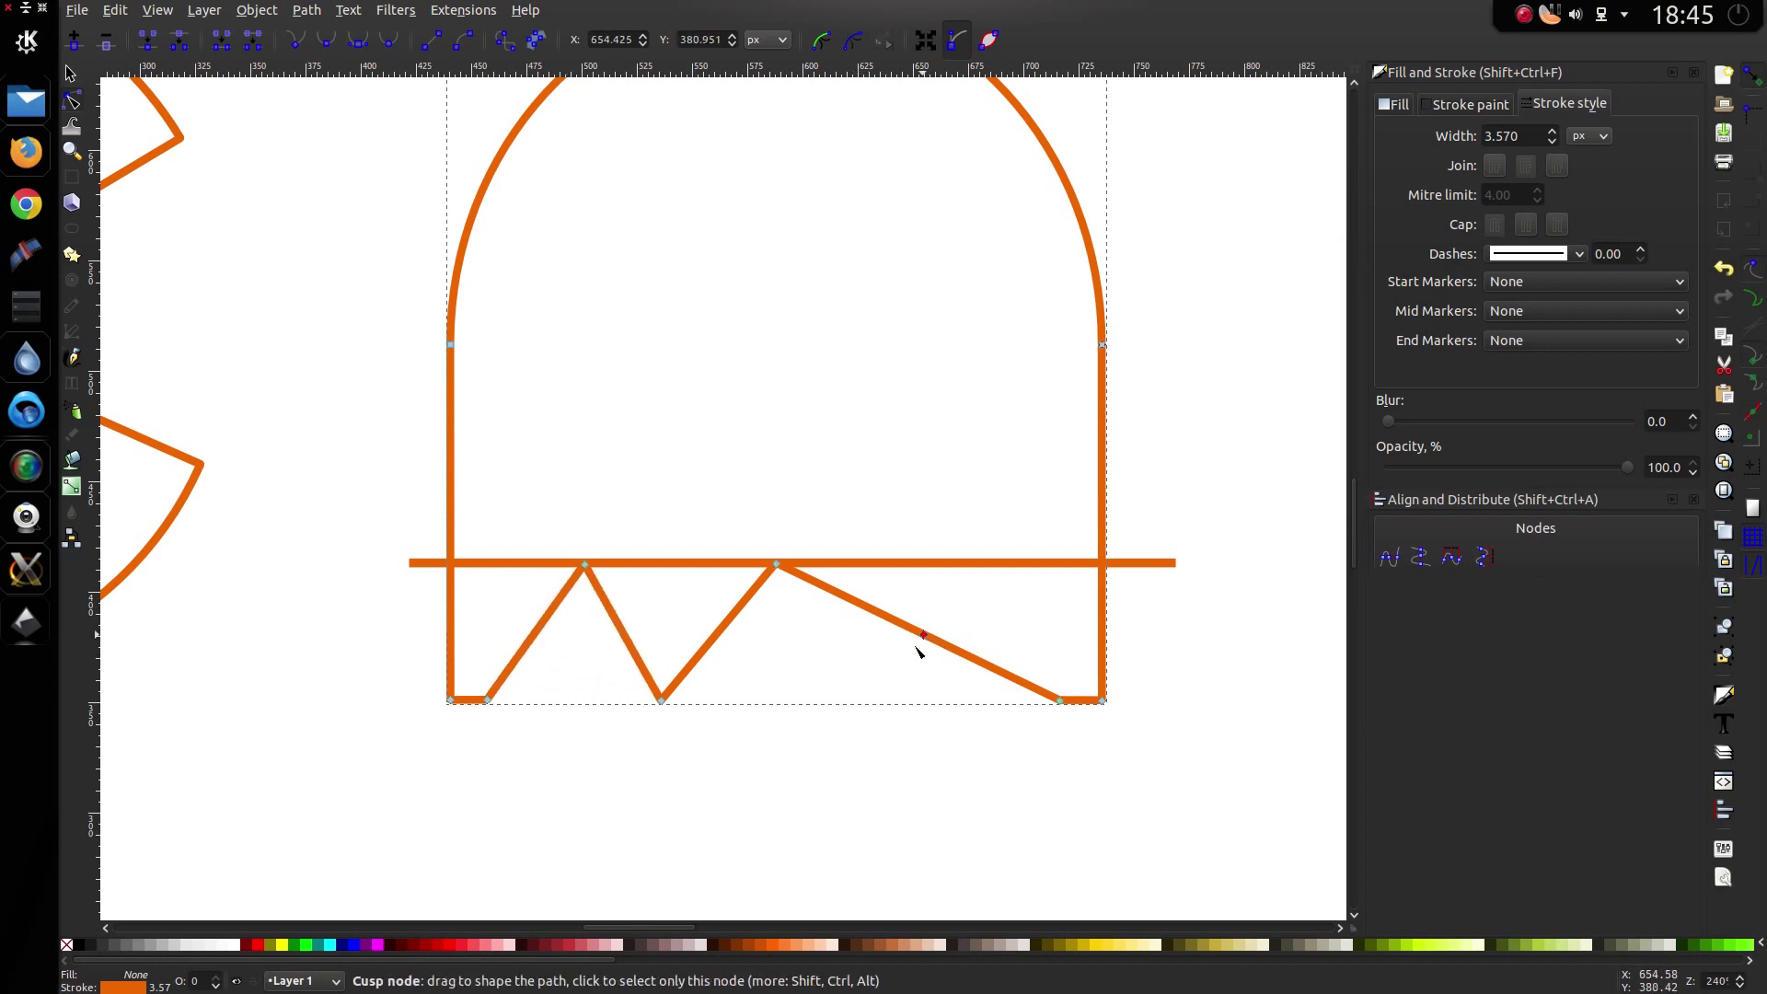
left_click_drag(917, 648, 849, 702)
left_click(973, 701)
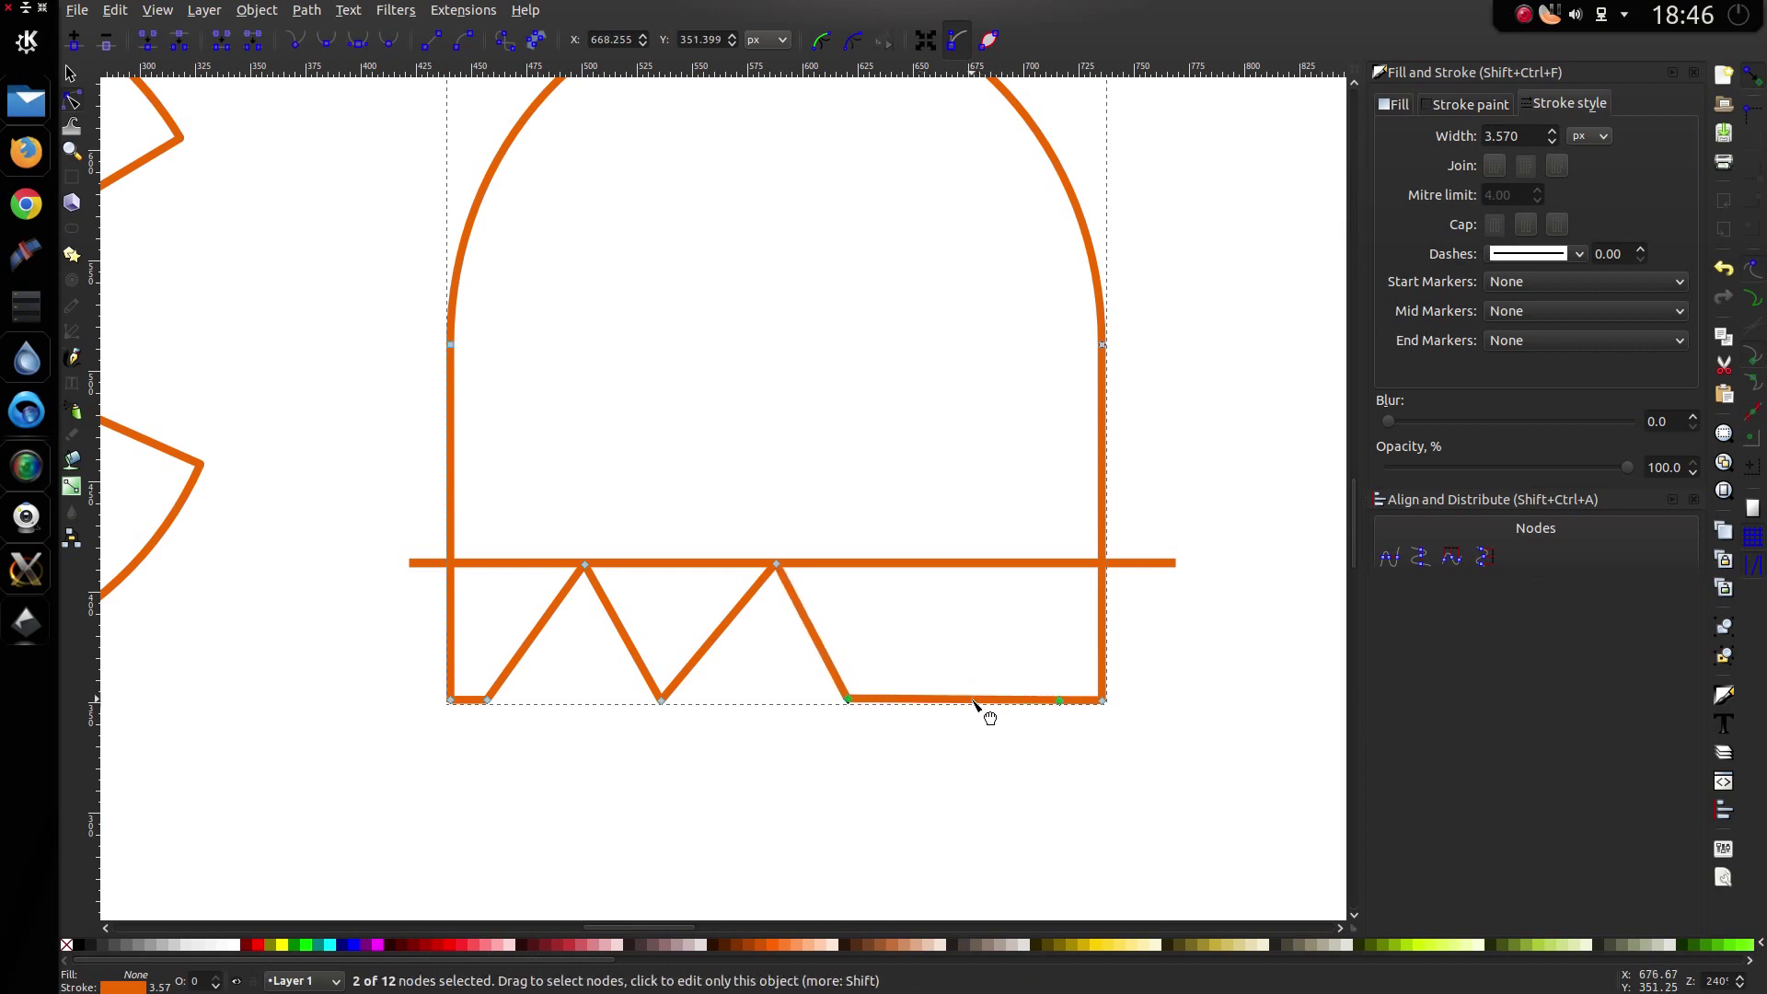
double_click(974, 702)
left_click_drag(973, 702, 959, 564)
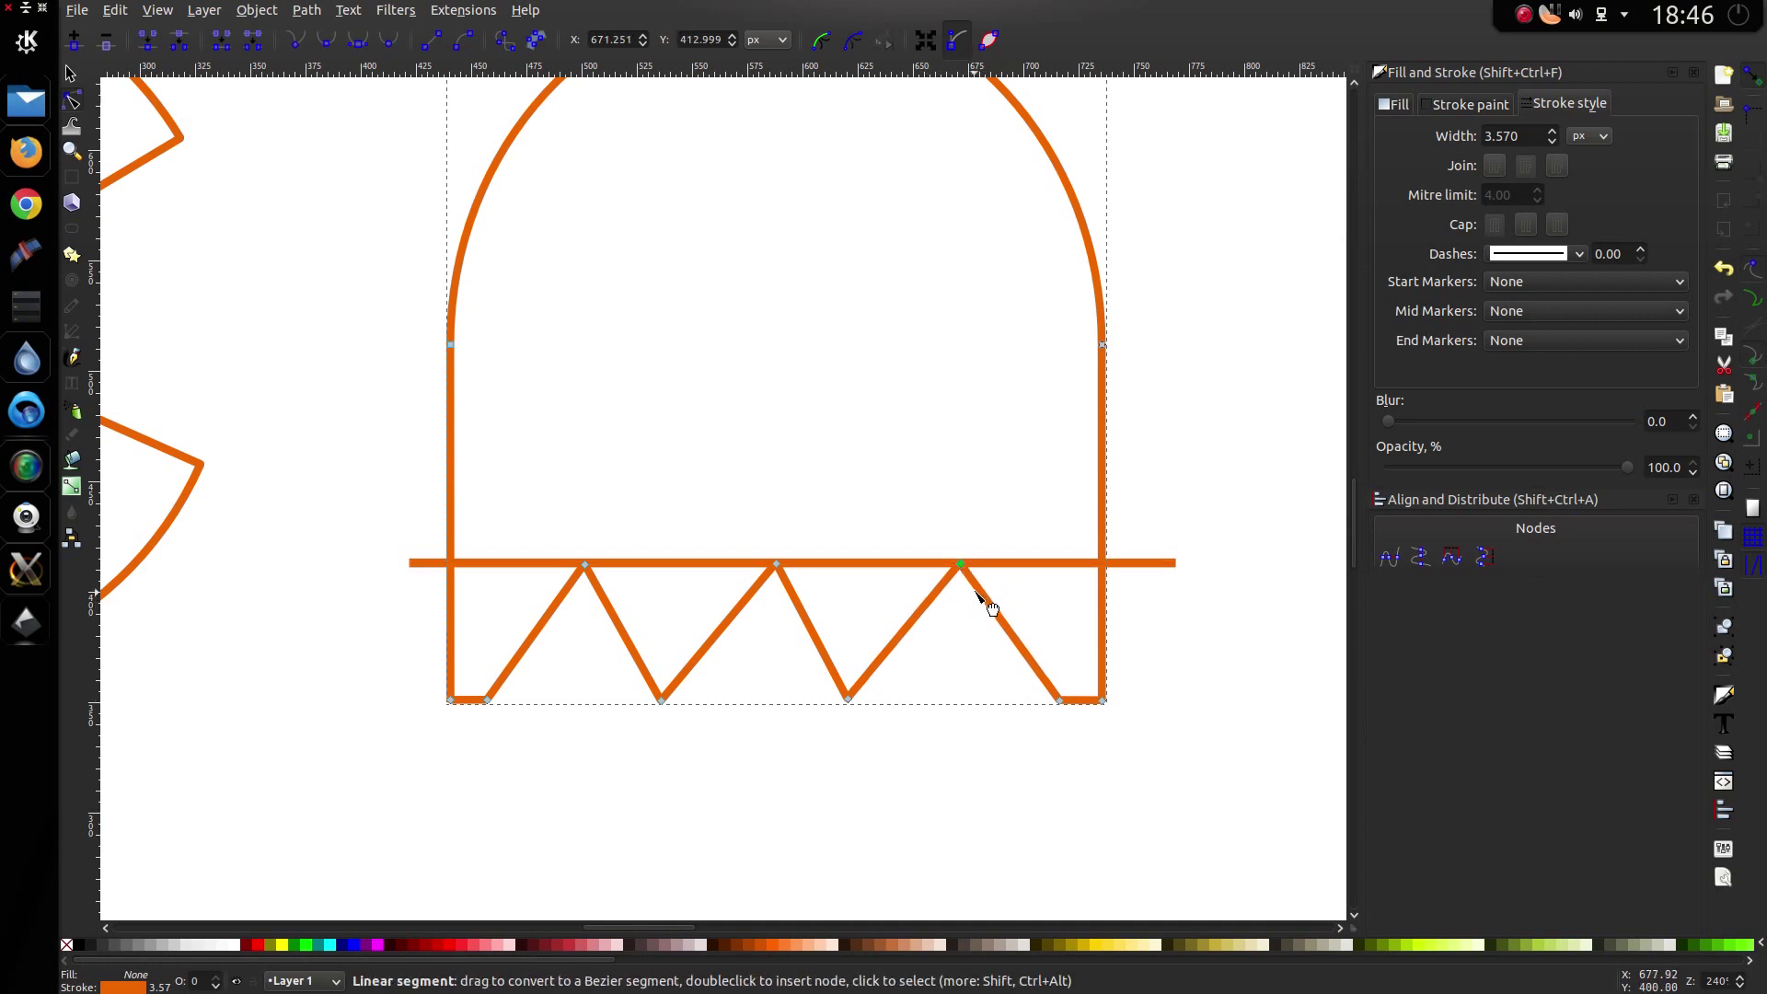
Step: Select the six zigzag hem nodes, space them evenly, and smooth them into three rounded waves
left_click(1061, 702, "shift")
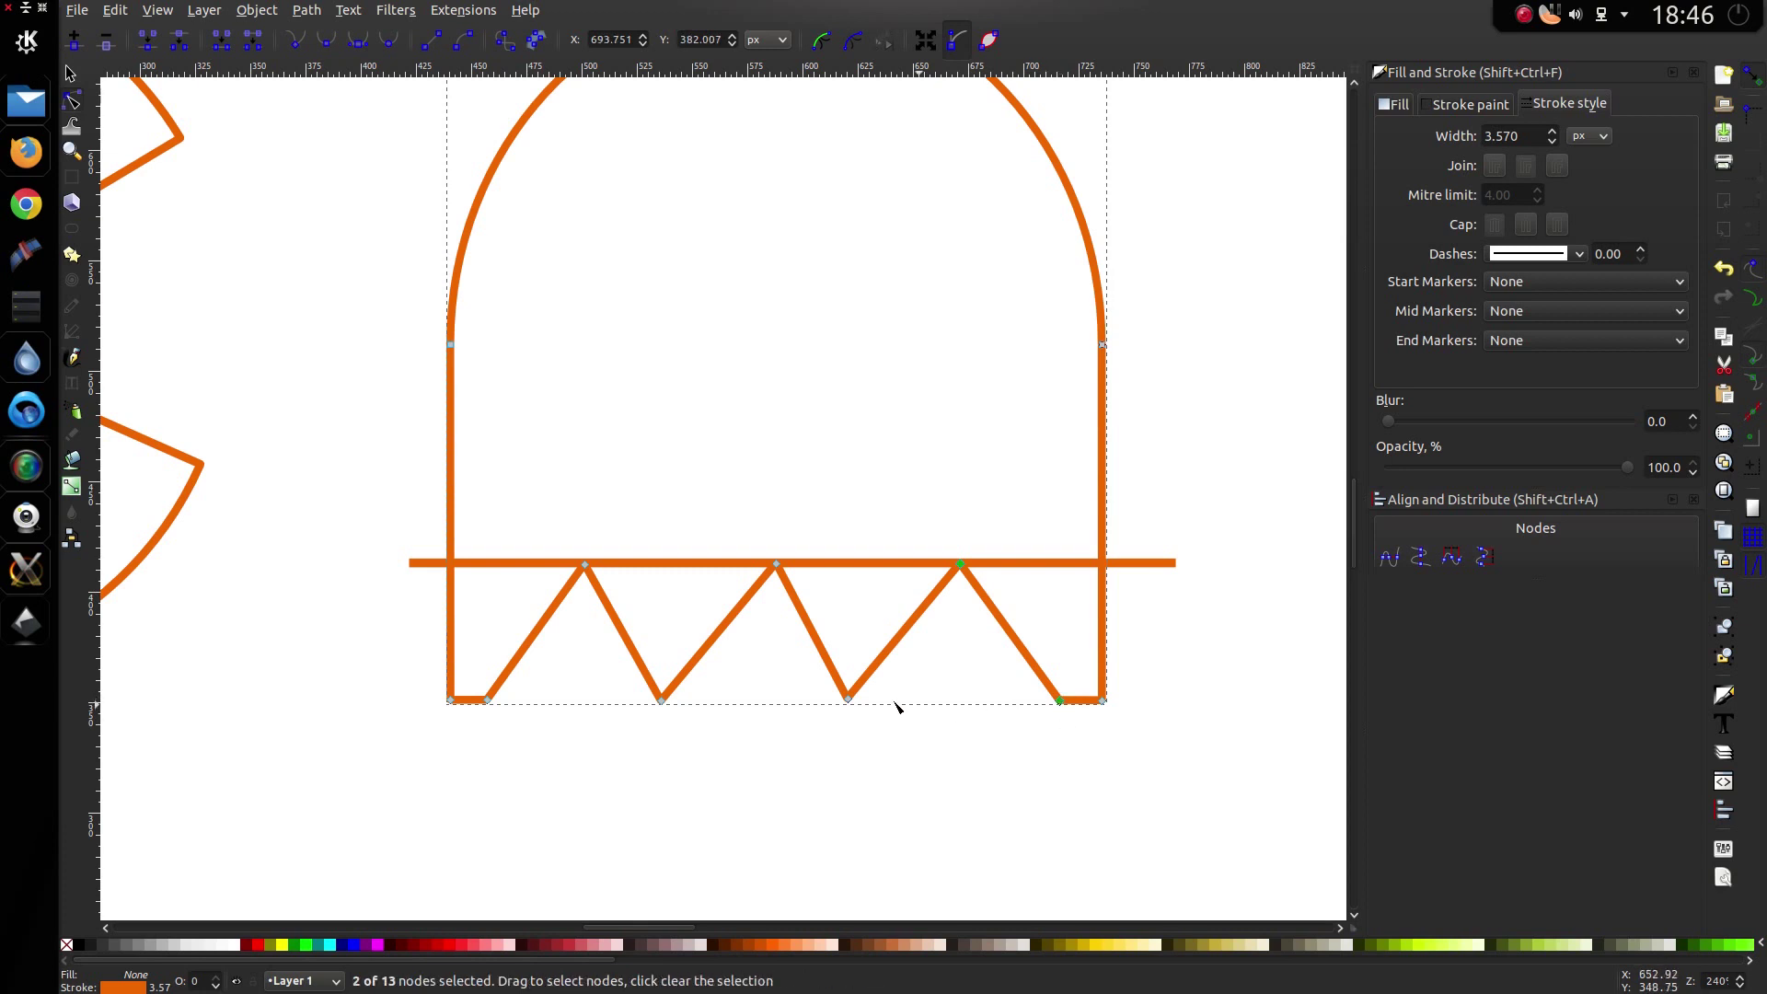
left_click(847, 701, "shift")
left_click(776, 564, "shift")
left_click(662, 701, "shift")
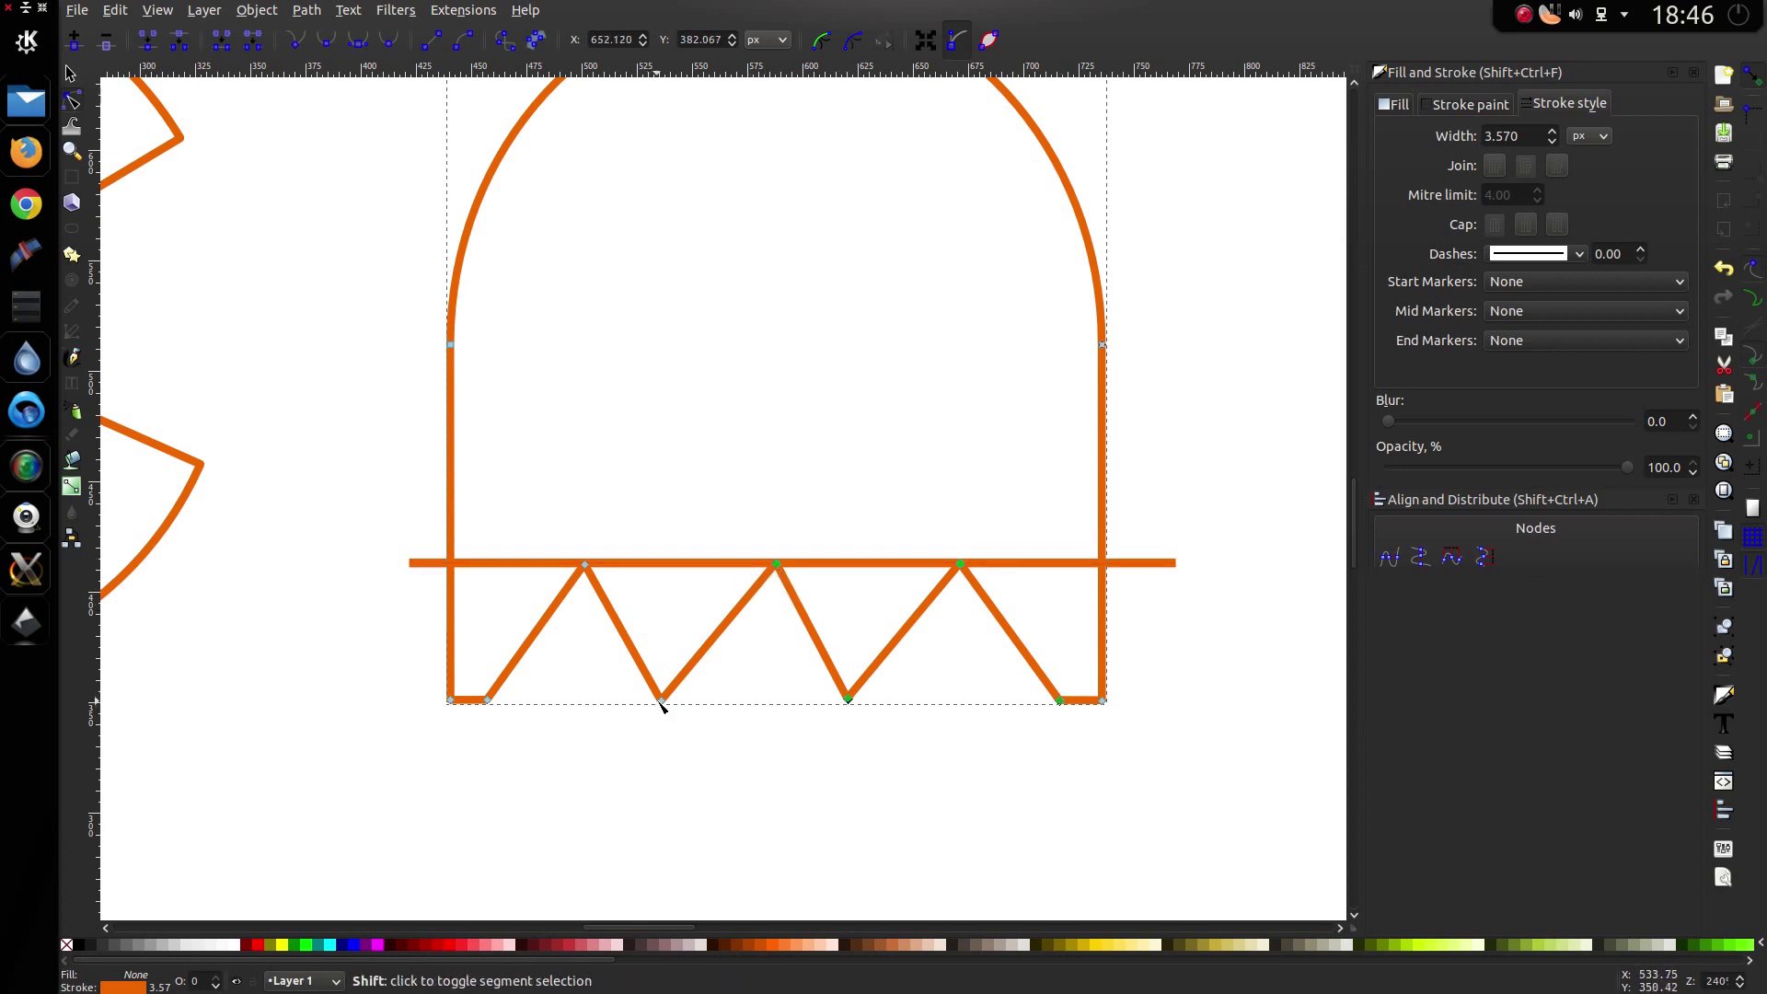
left_click(586, 566, "shift")
left_click(488, 701, "shift")
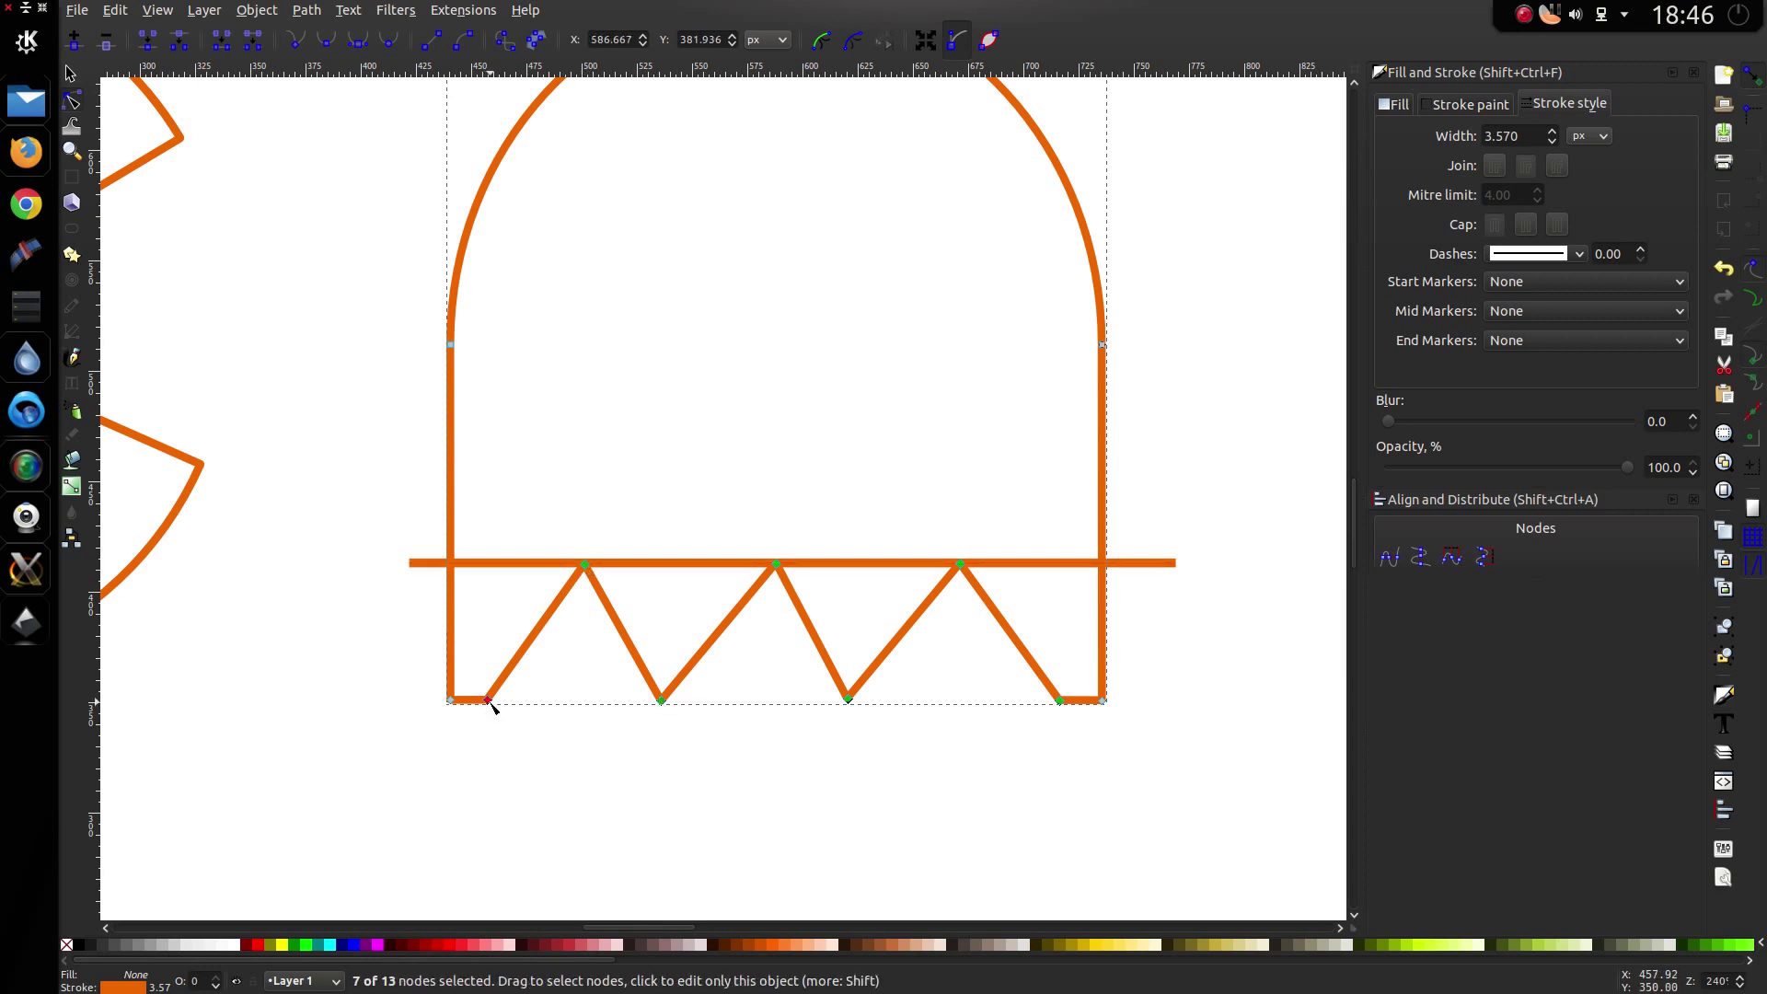
left_click(1452, 557)
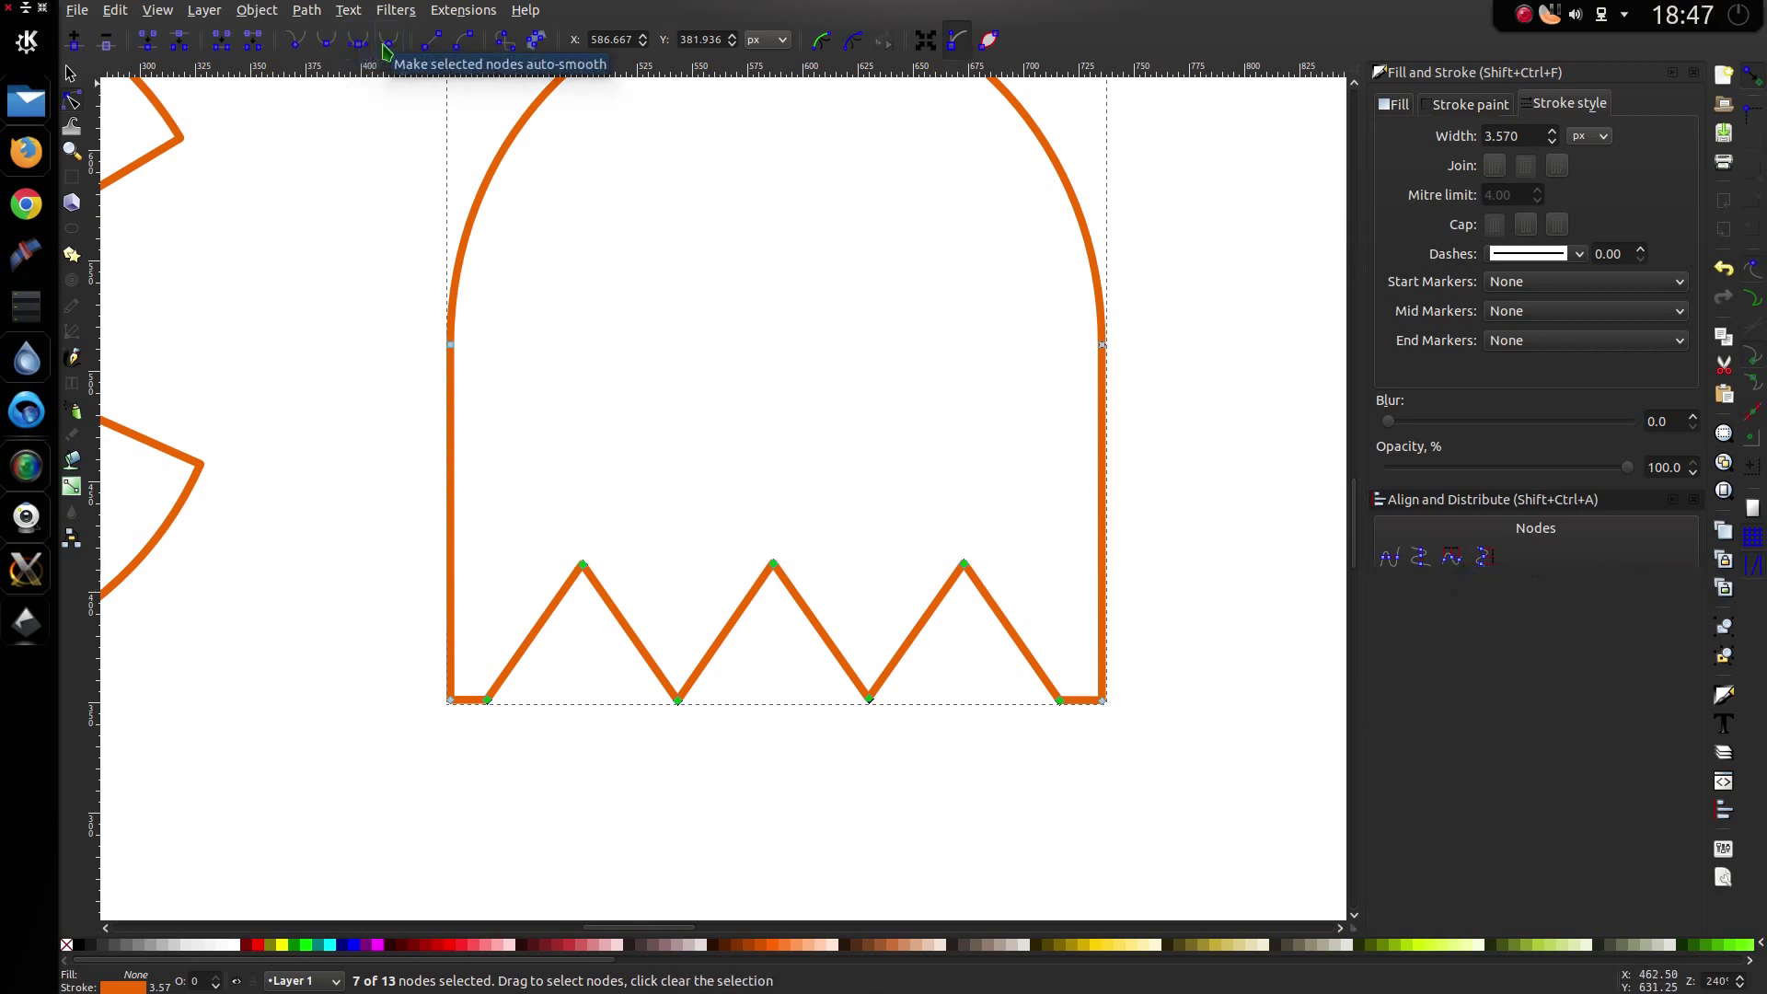
left_click(333, 46)
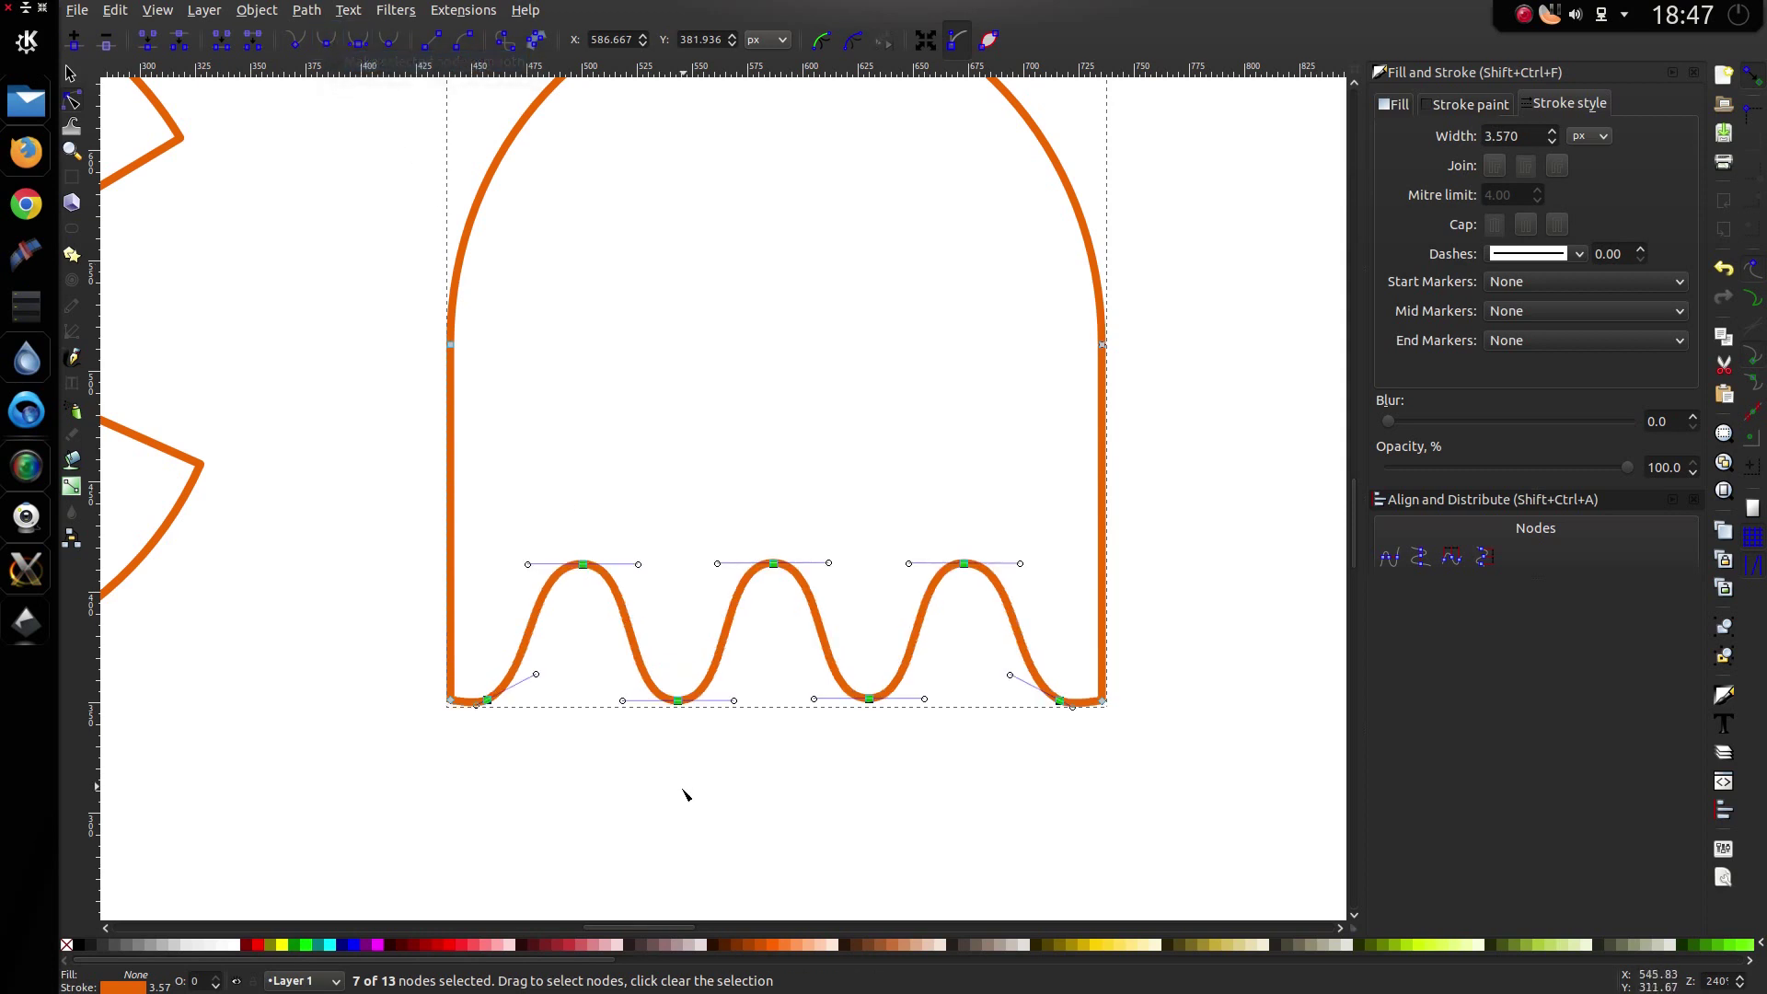
left_click(571, 785)
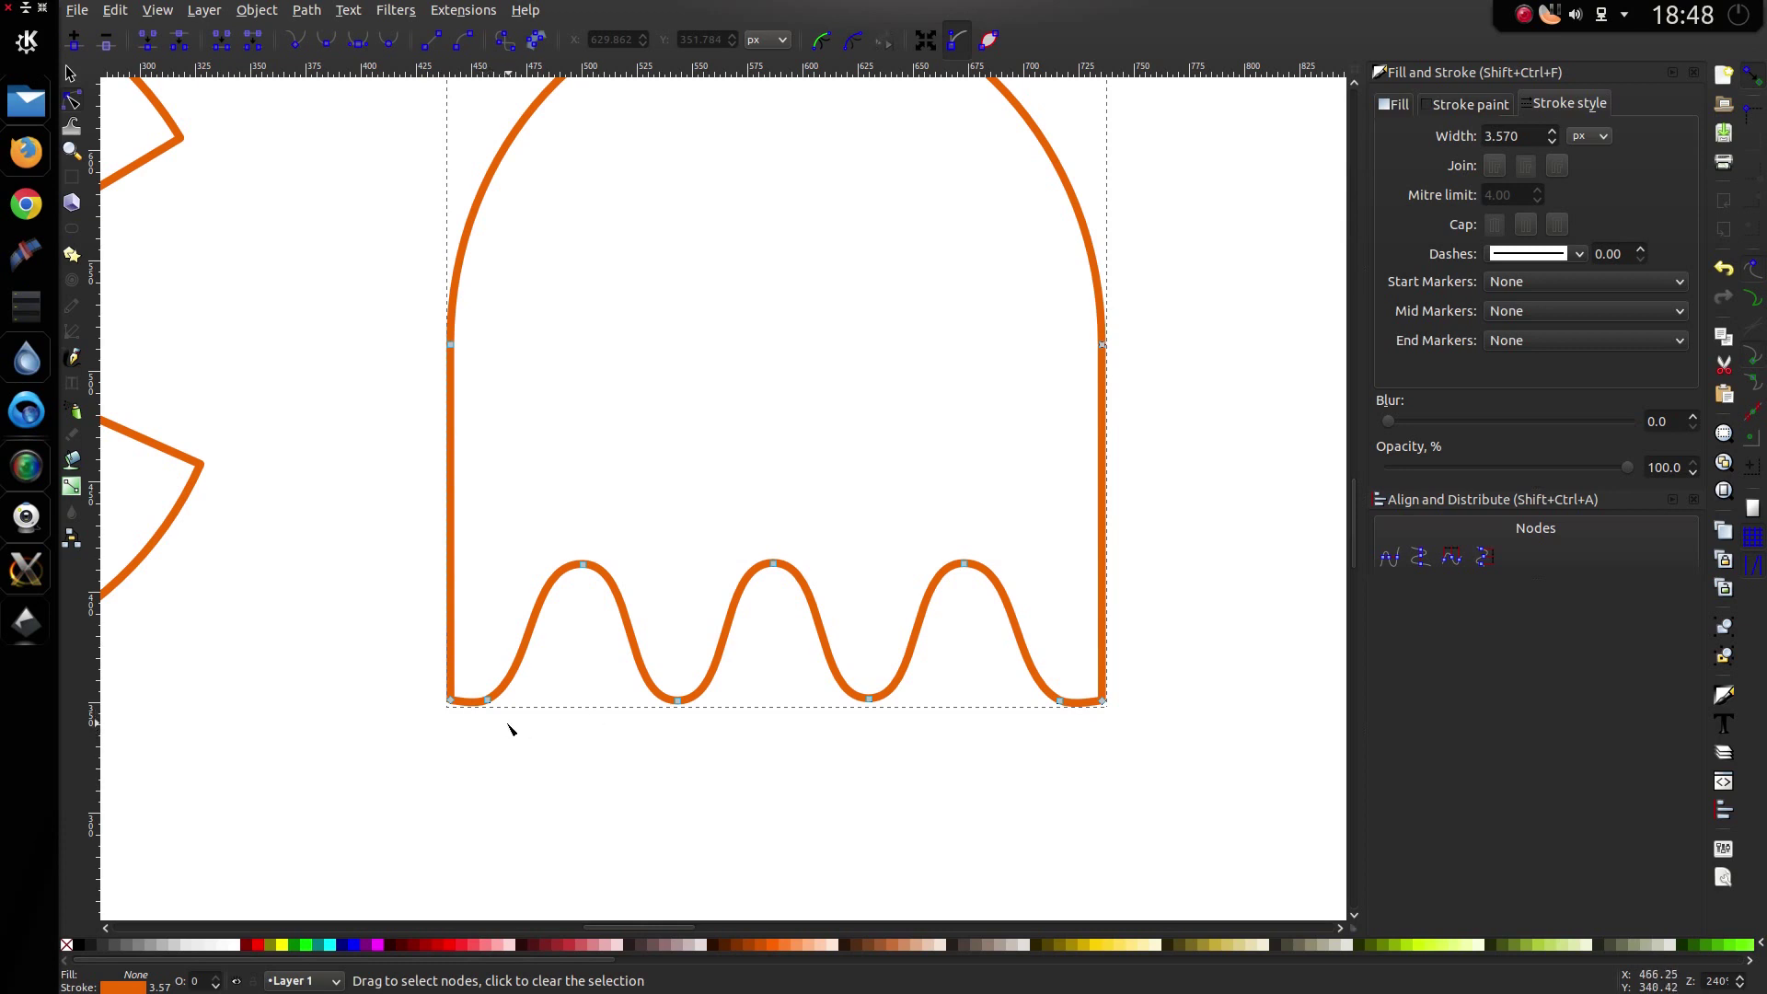
Step: Make the ghost's bottom-left corner node smooth while keeping the left side straight
scroll(514, 729, "up", 1)
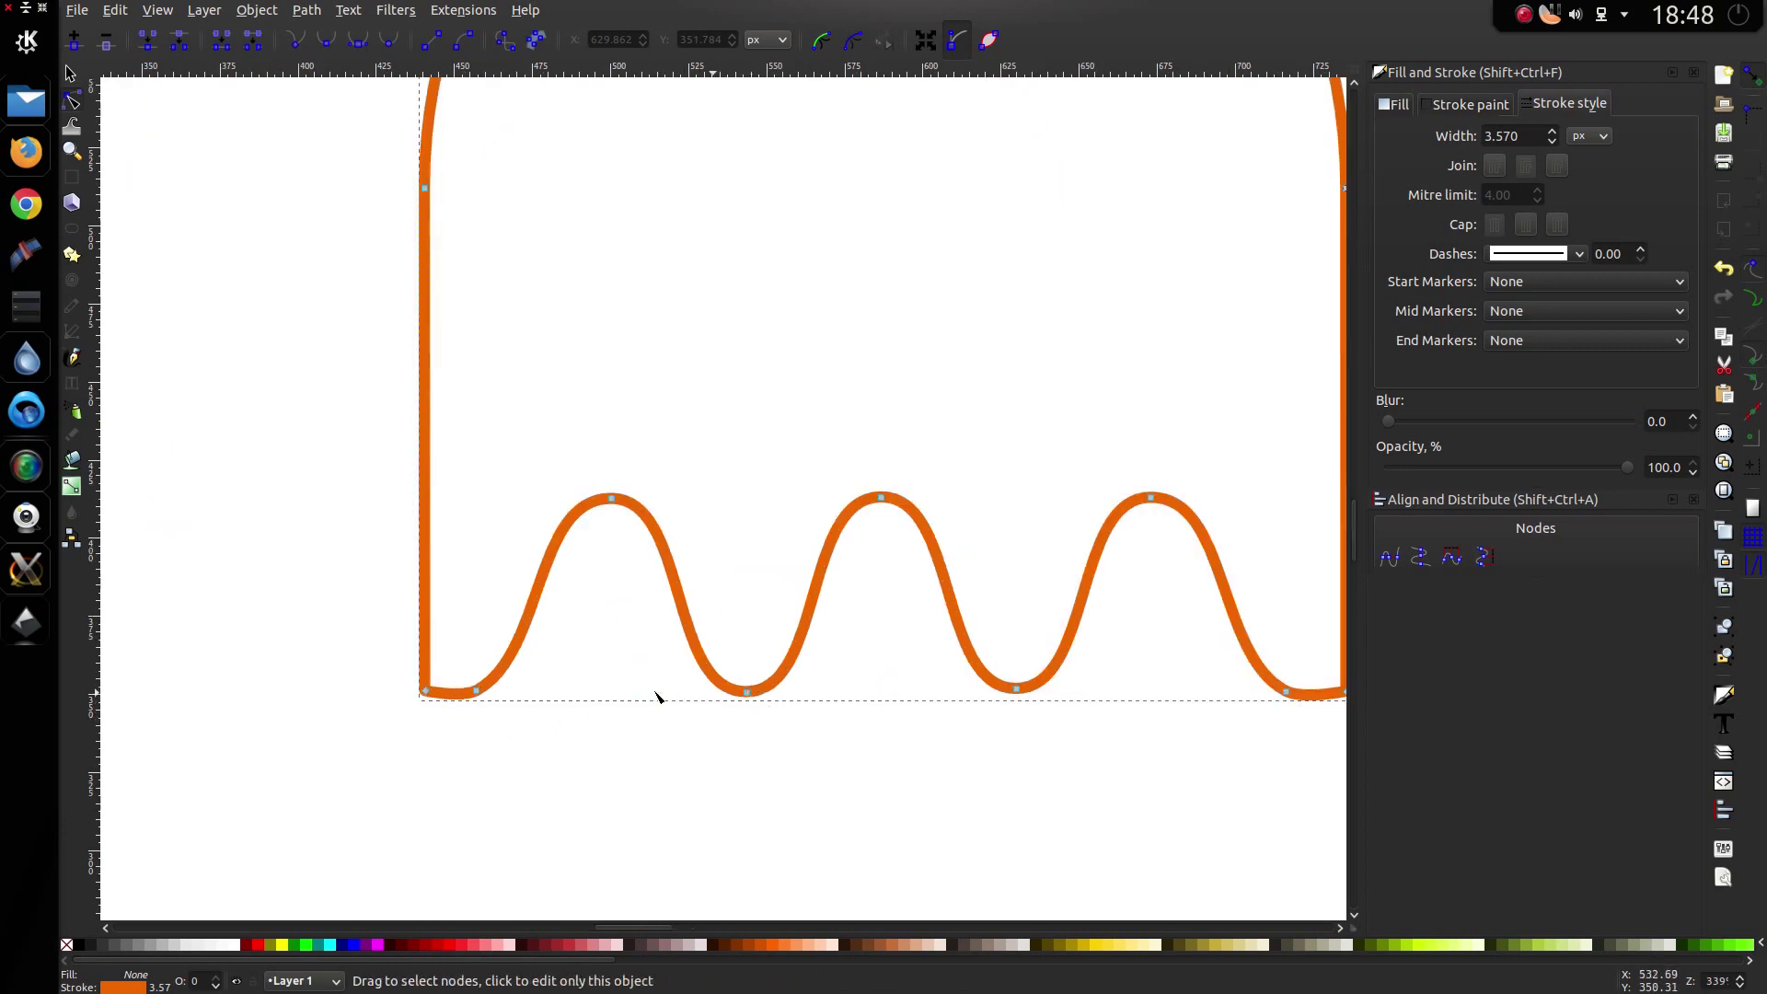
left_click(426, 691)
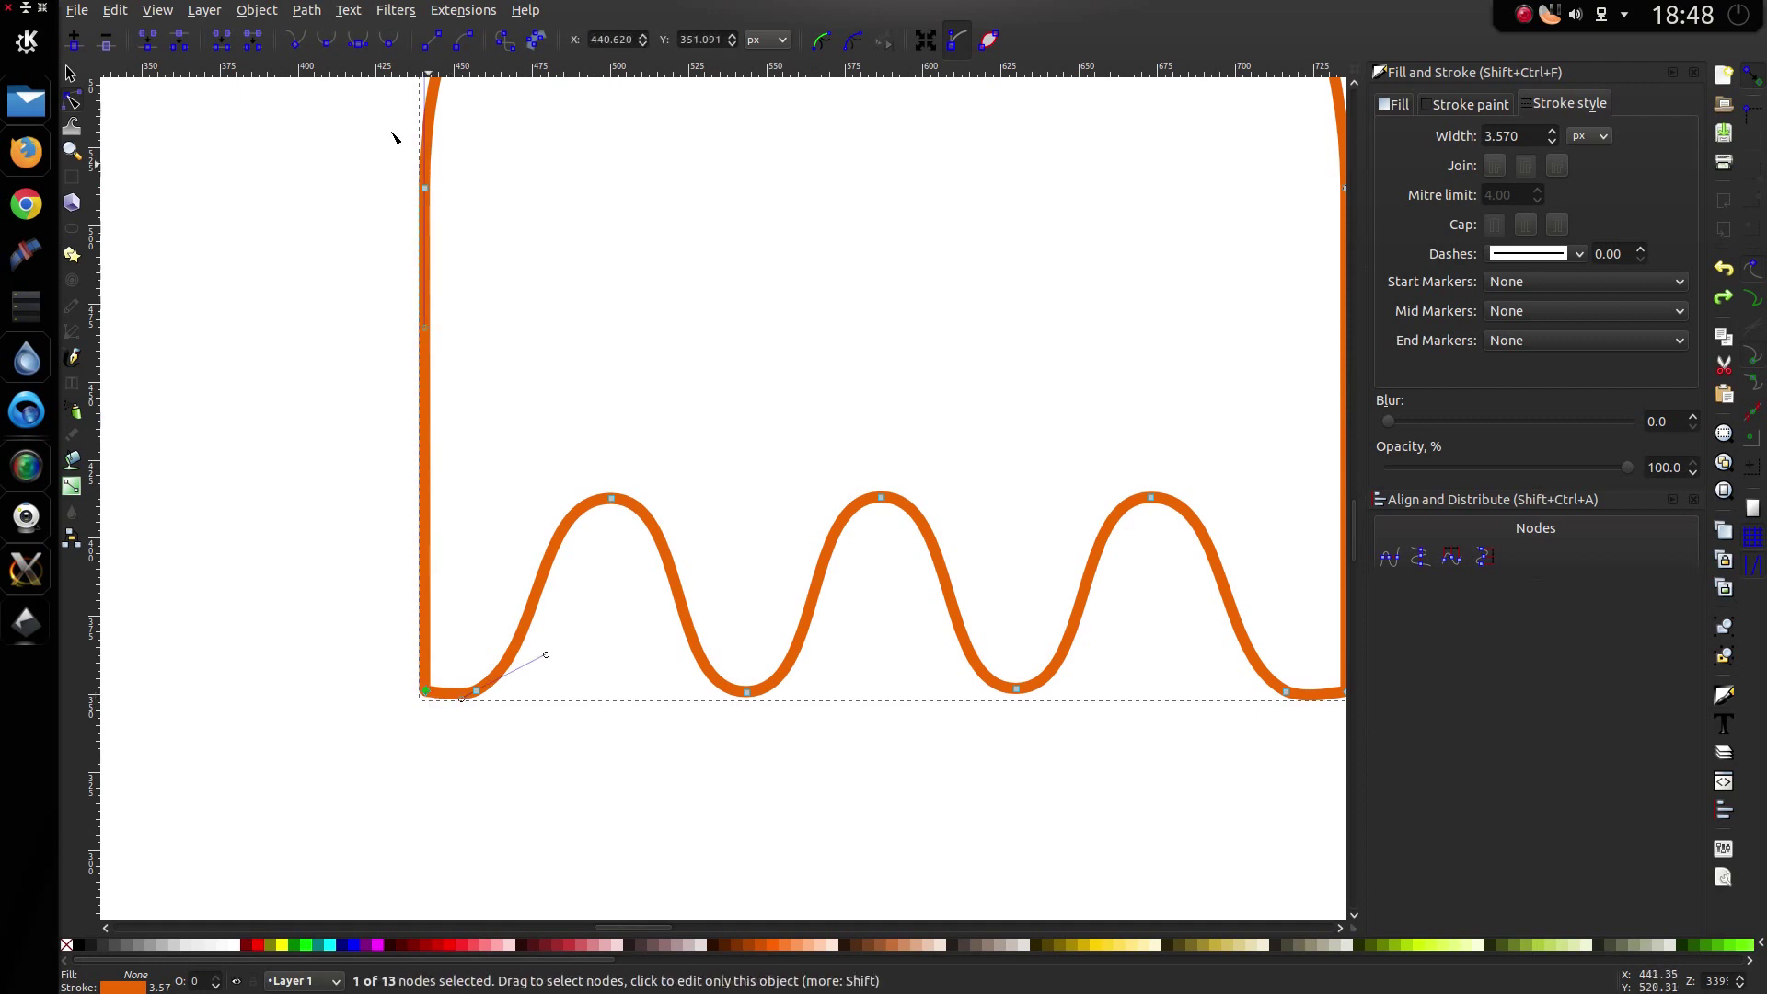
left_click(338, 43)
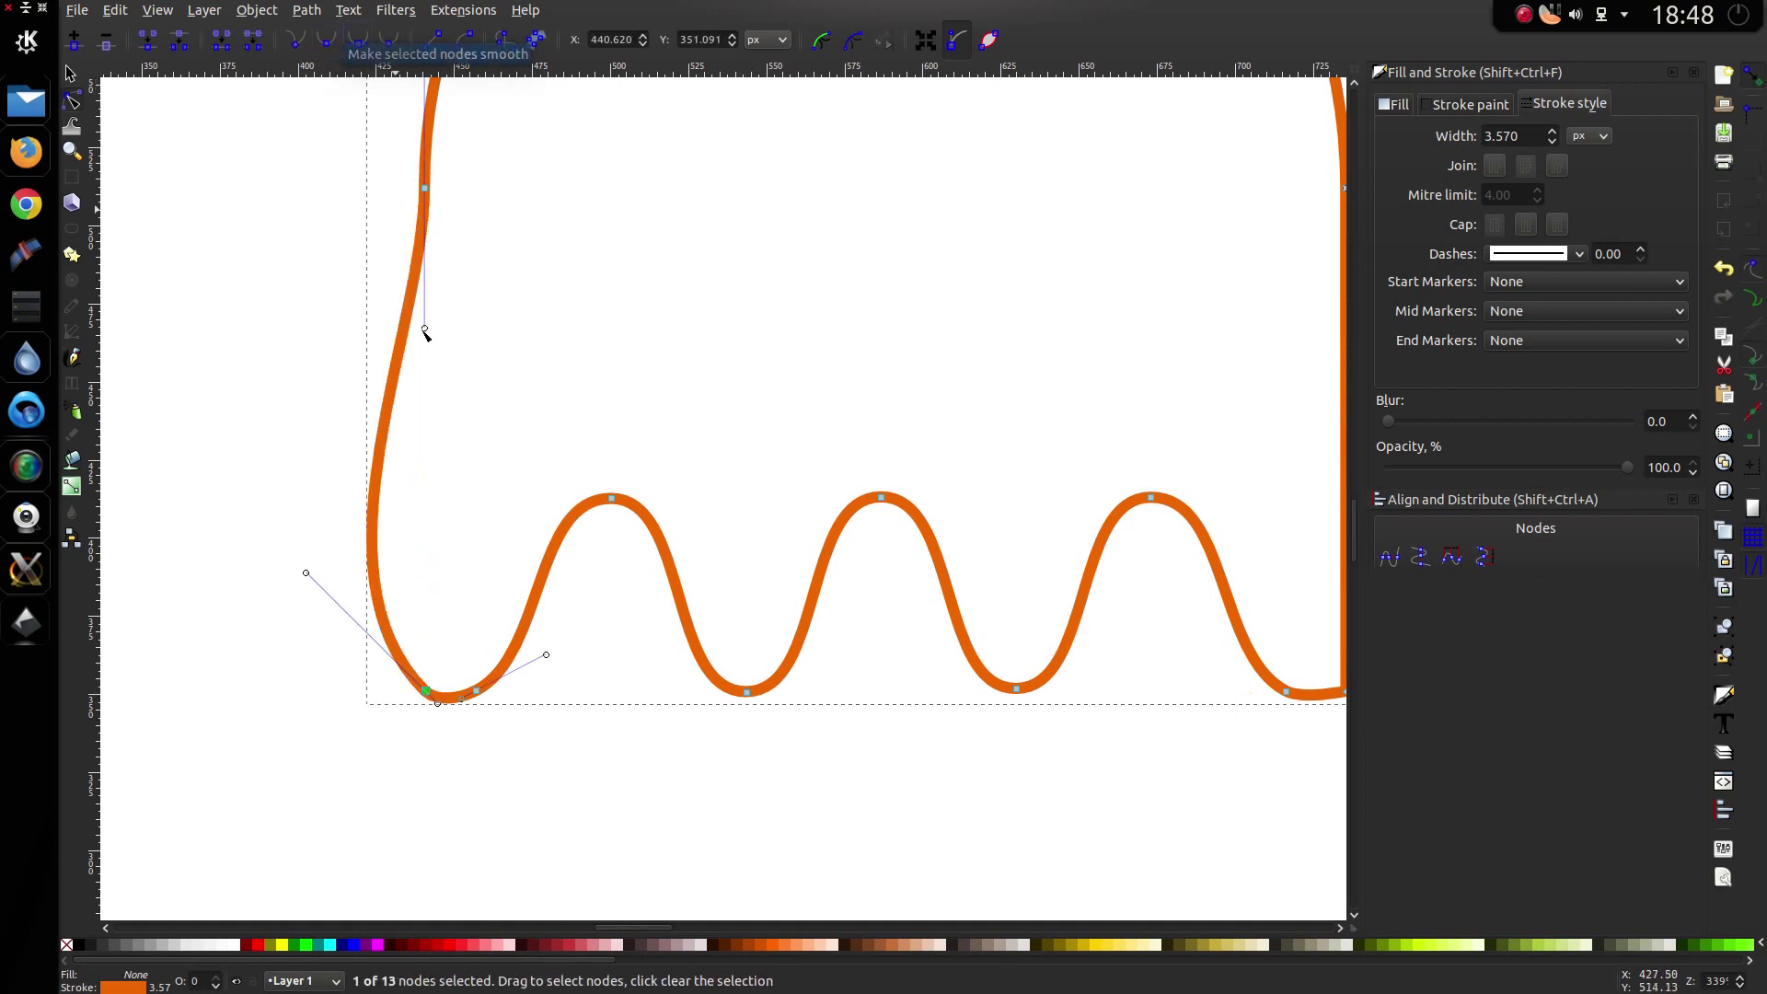
left_click(305, 573, "ctrl")
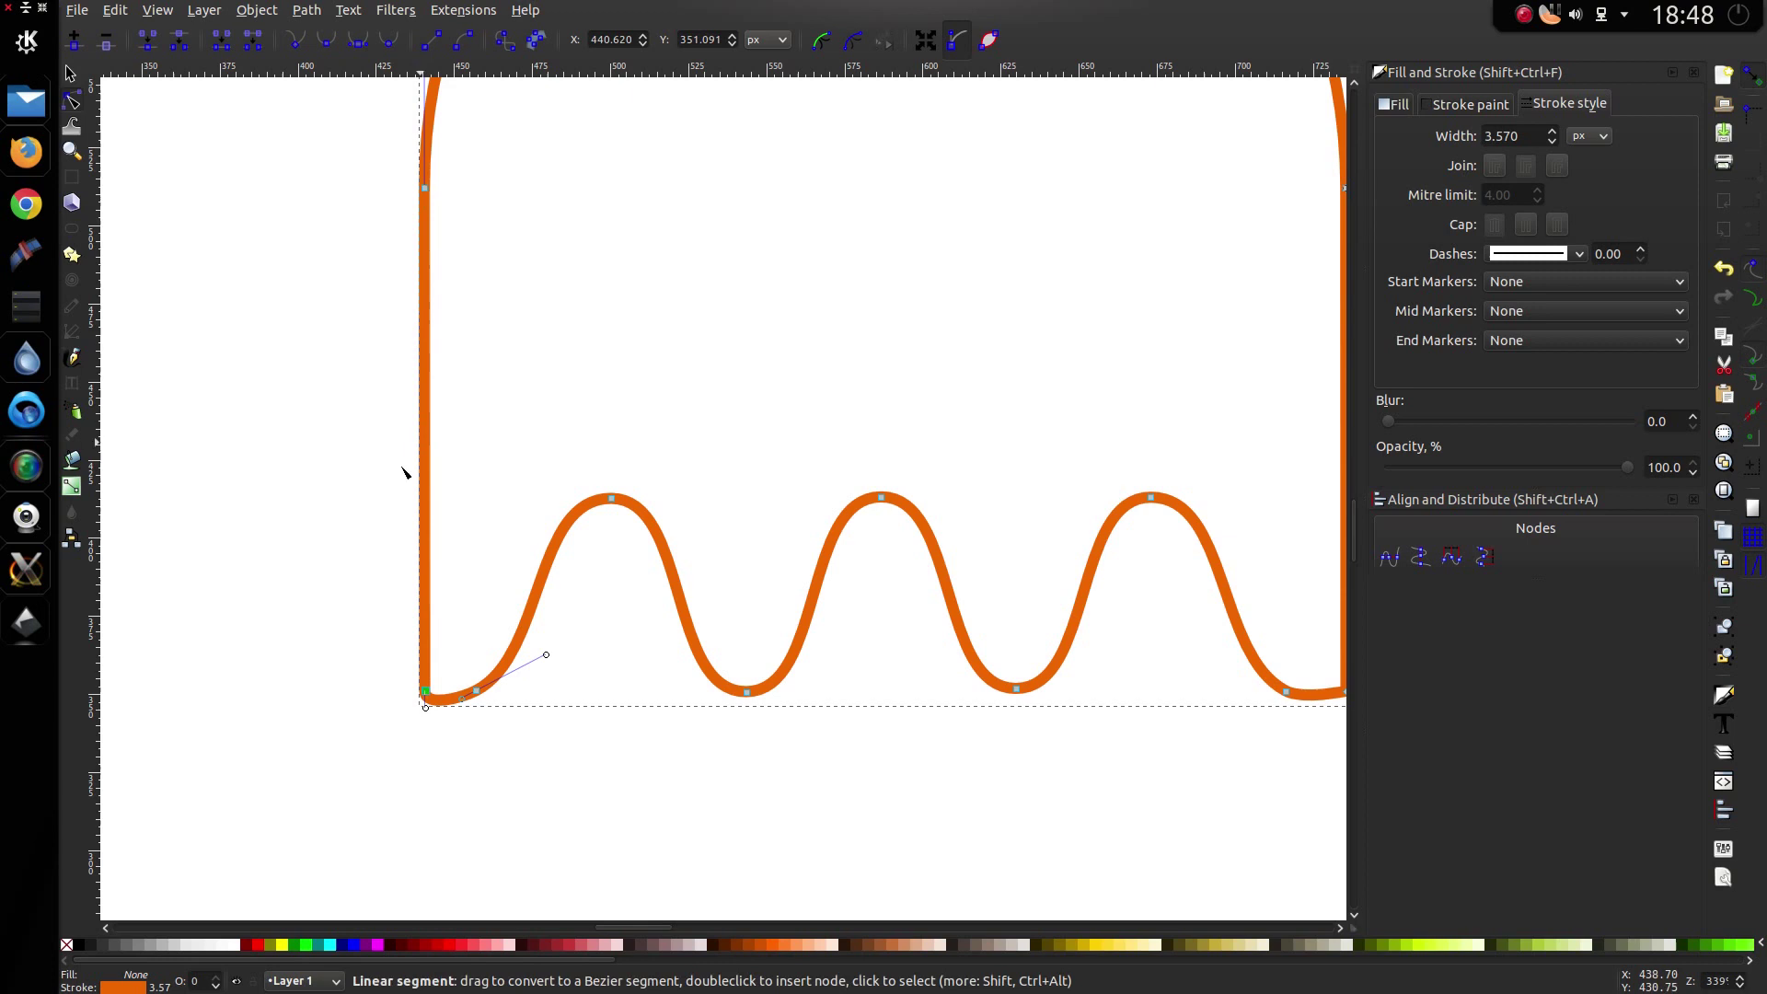
left_click(350, 490)
Step: Make the bottom-right corner node smooth while keeping the right side straight
scroll(502, 563, "down", 1)
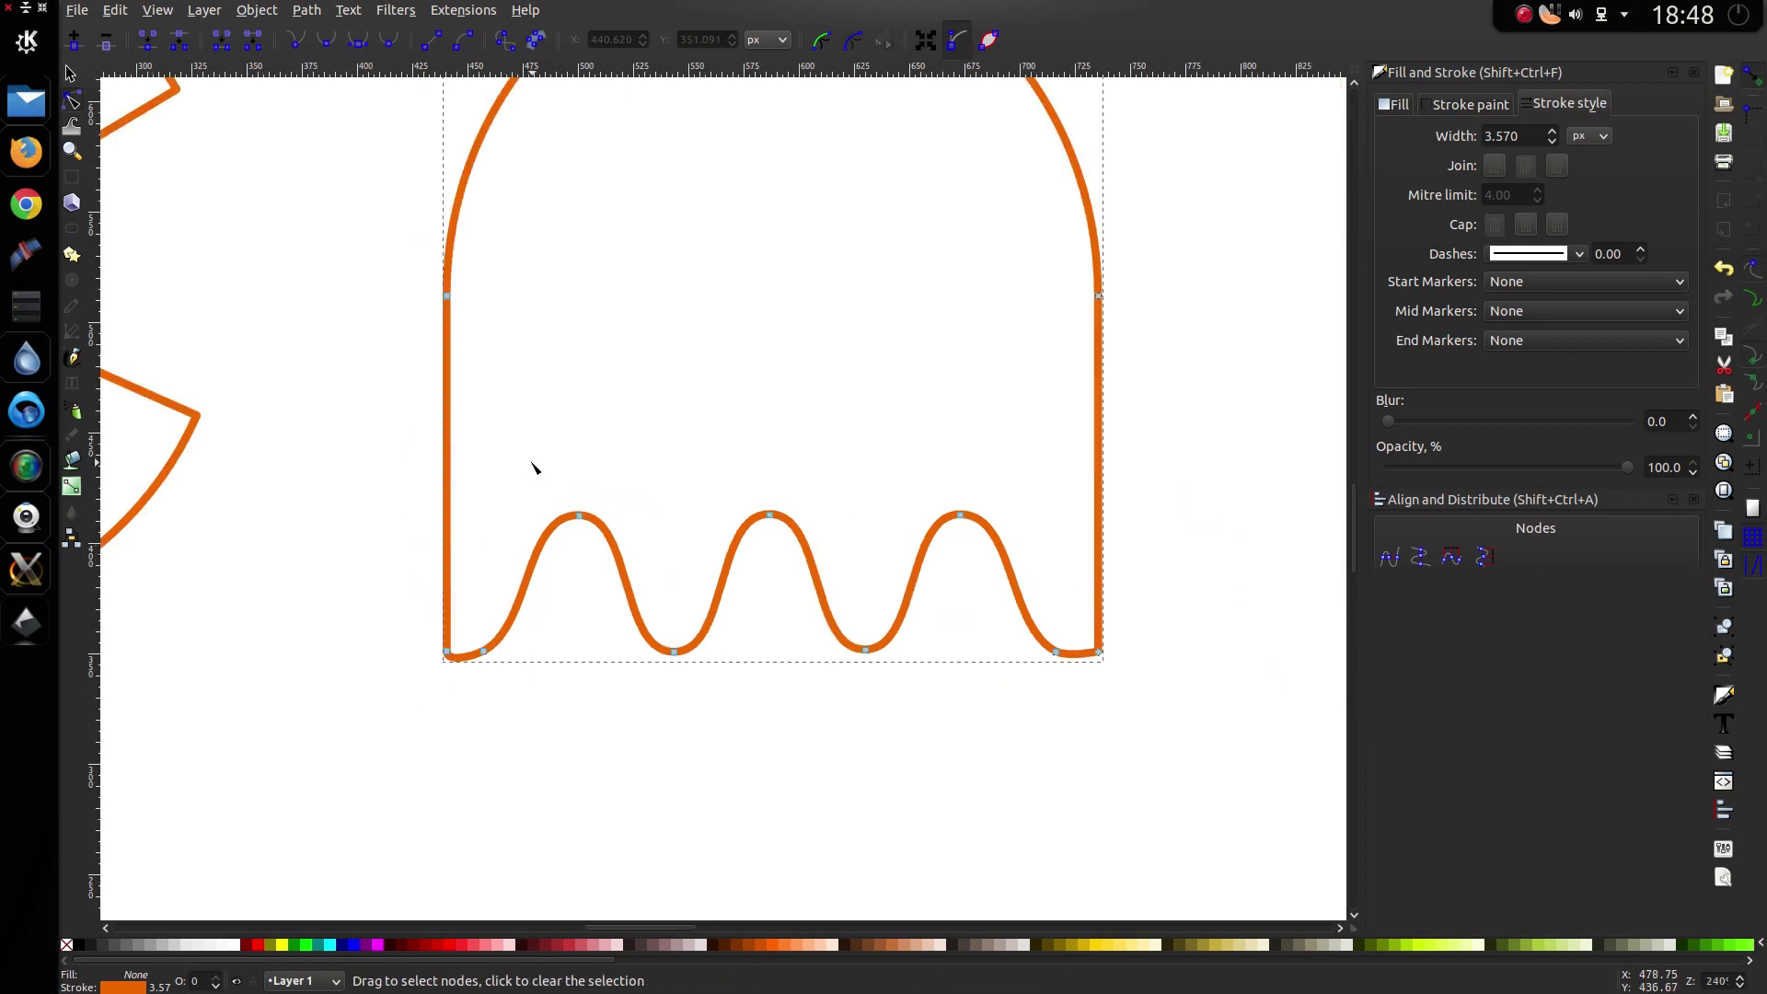
scroll(552, 479, "right", 6)
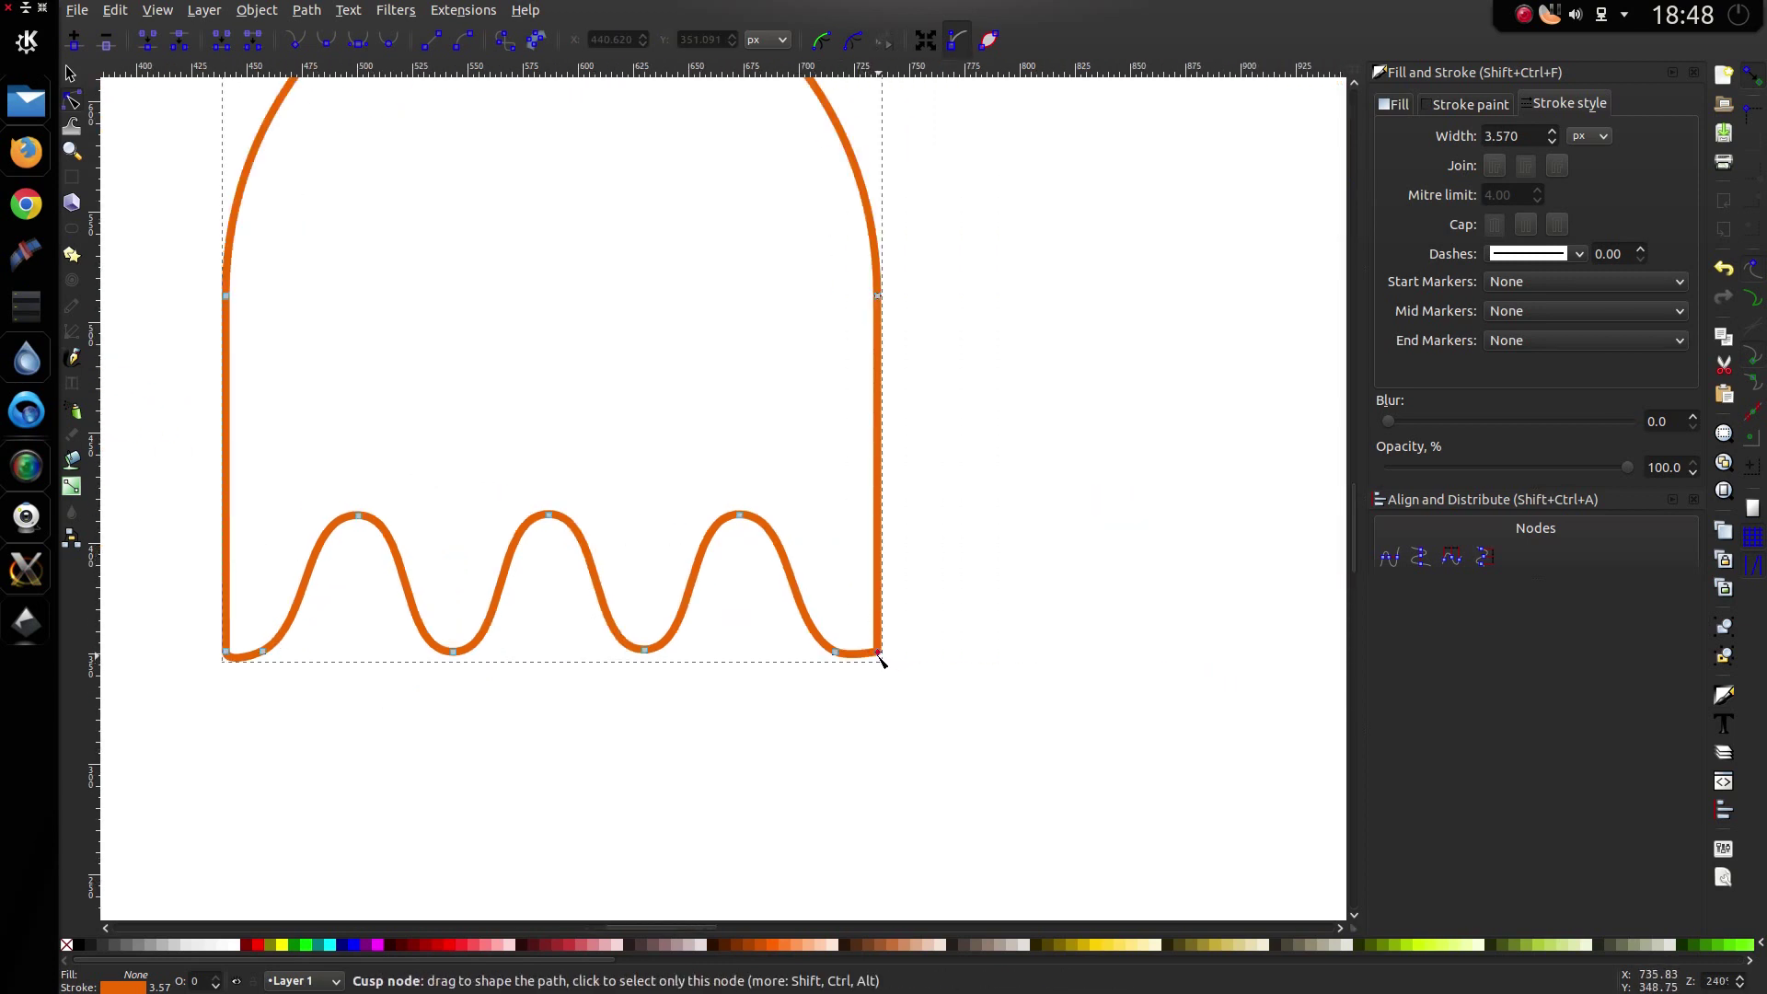
left_click(878, 654)
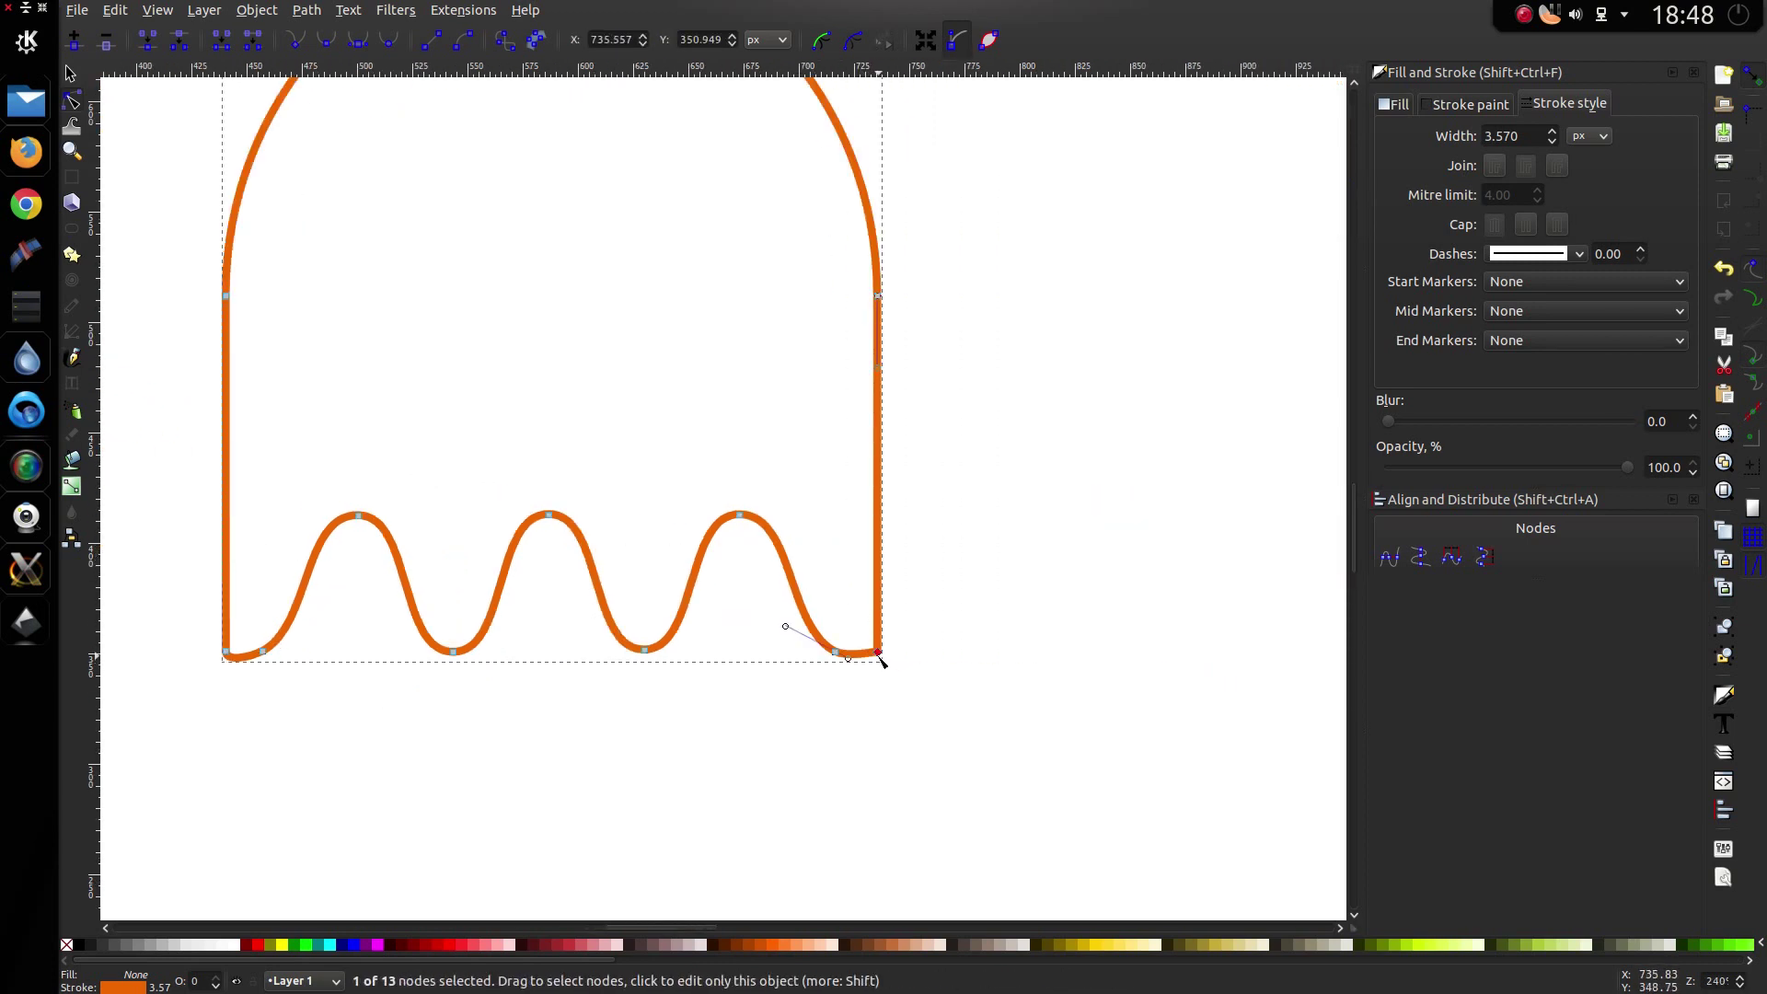
left_click(324, 41)
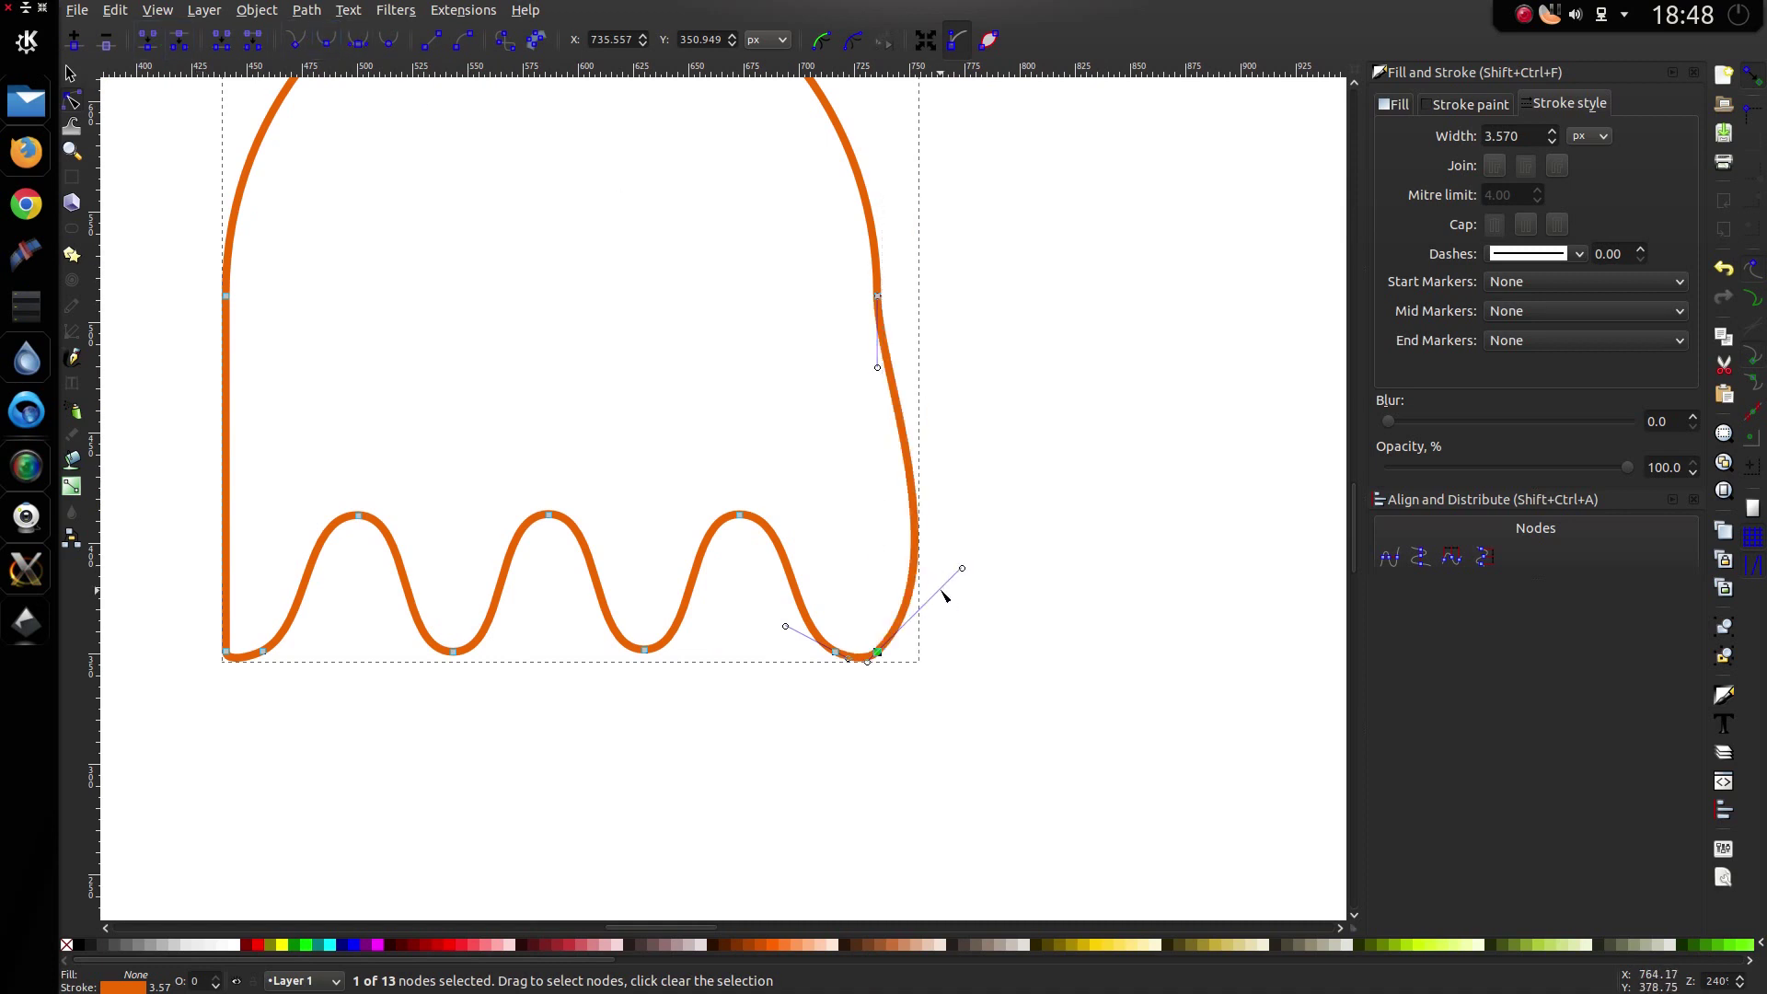
left_click(962, 569, "ctrl")
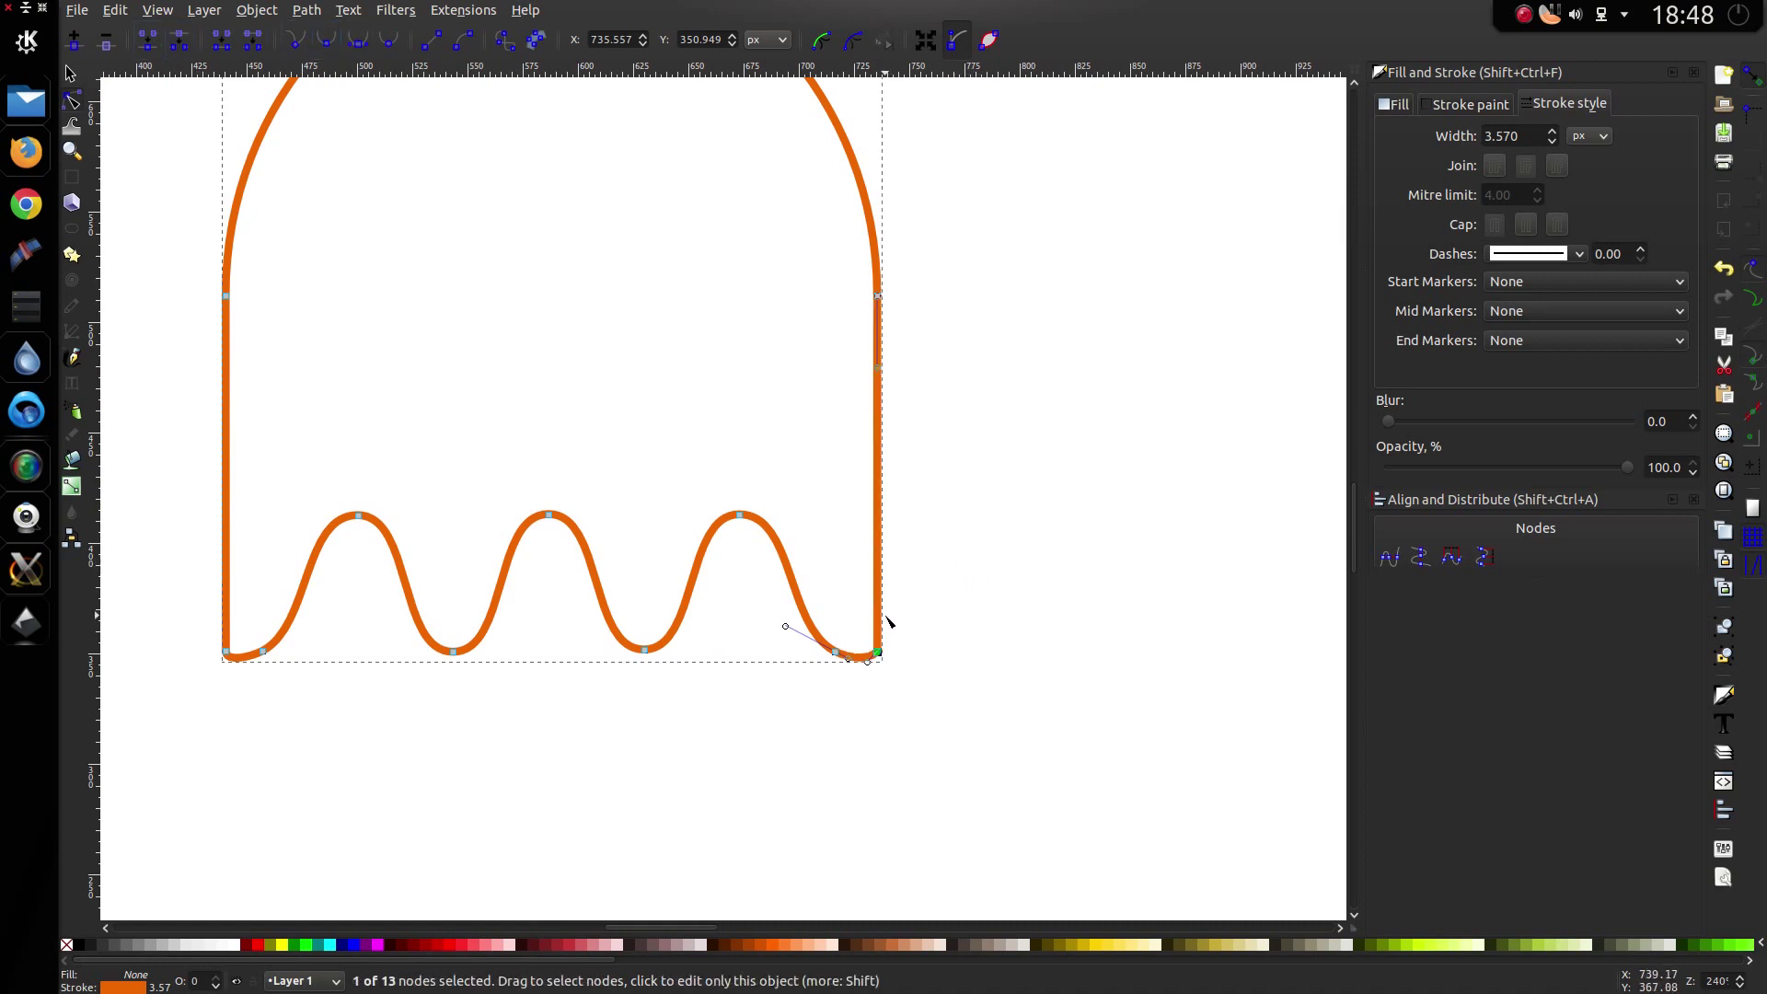
left_click(909, 699)
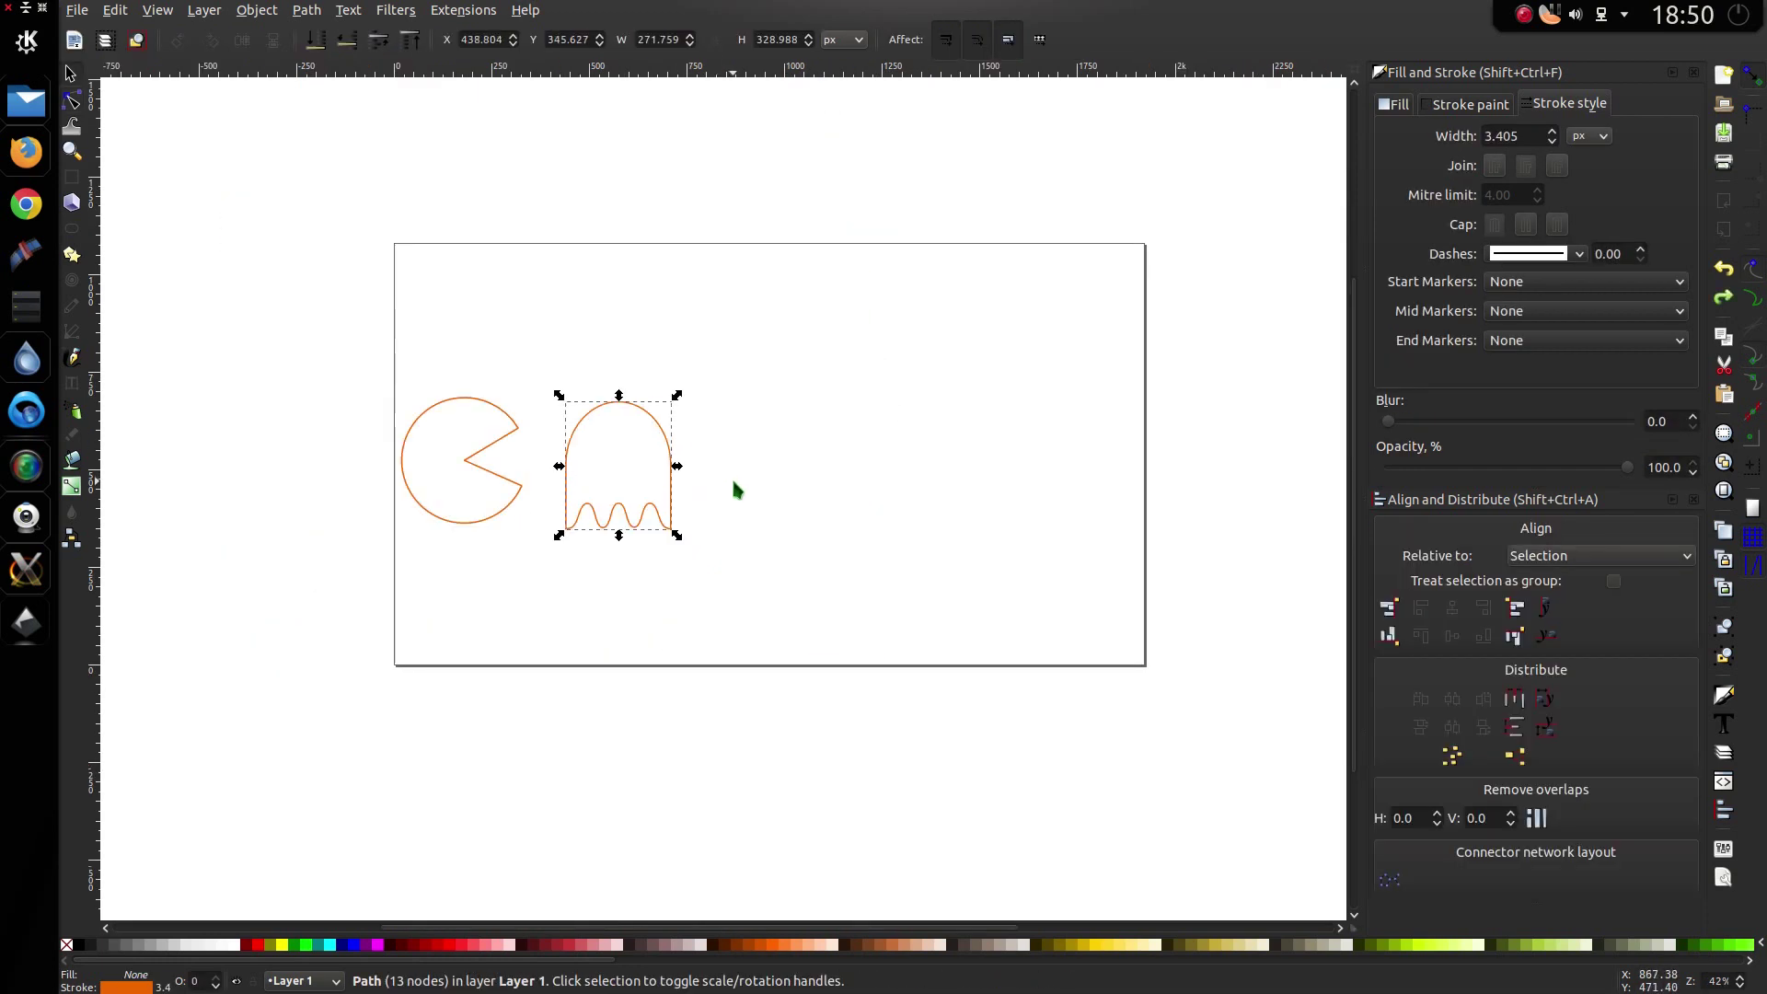
Step: Duplicate the ghost outline into copies placed in a row to its right
key("Escape")
left_click(671, 504)
key("ctrl+d")
left_click_drag(675, 494, 1100, 507)
left_click(824, 489)
key("ctrl+d")
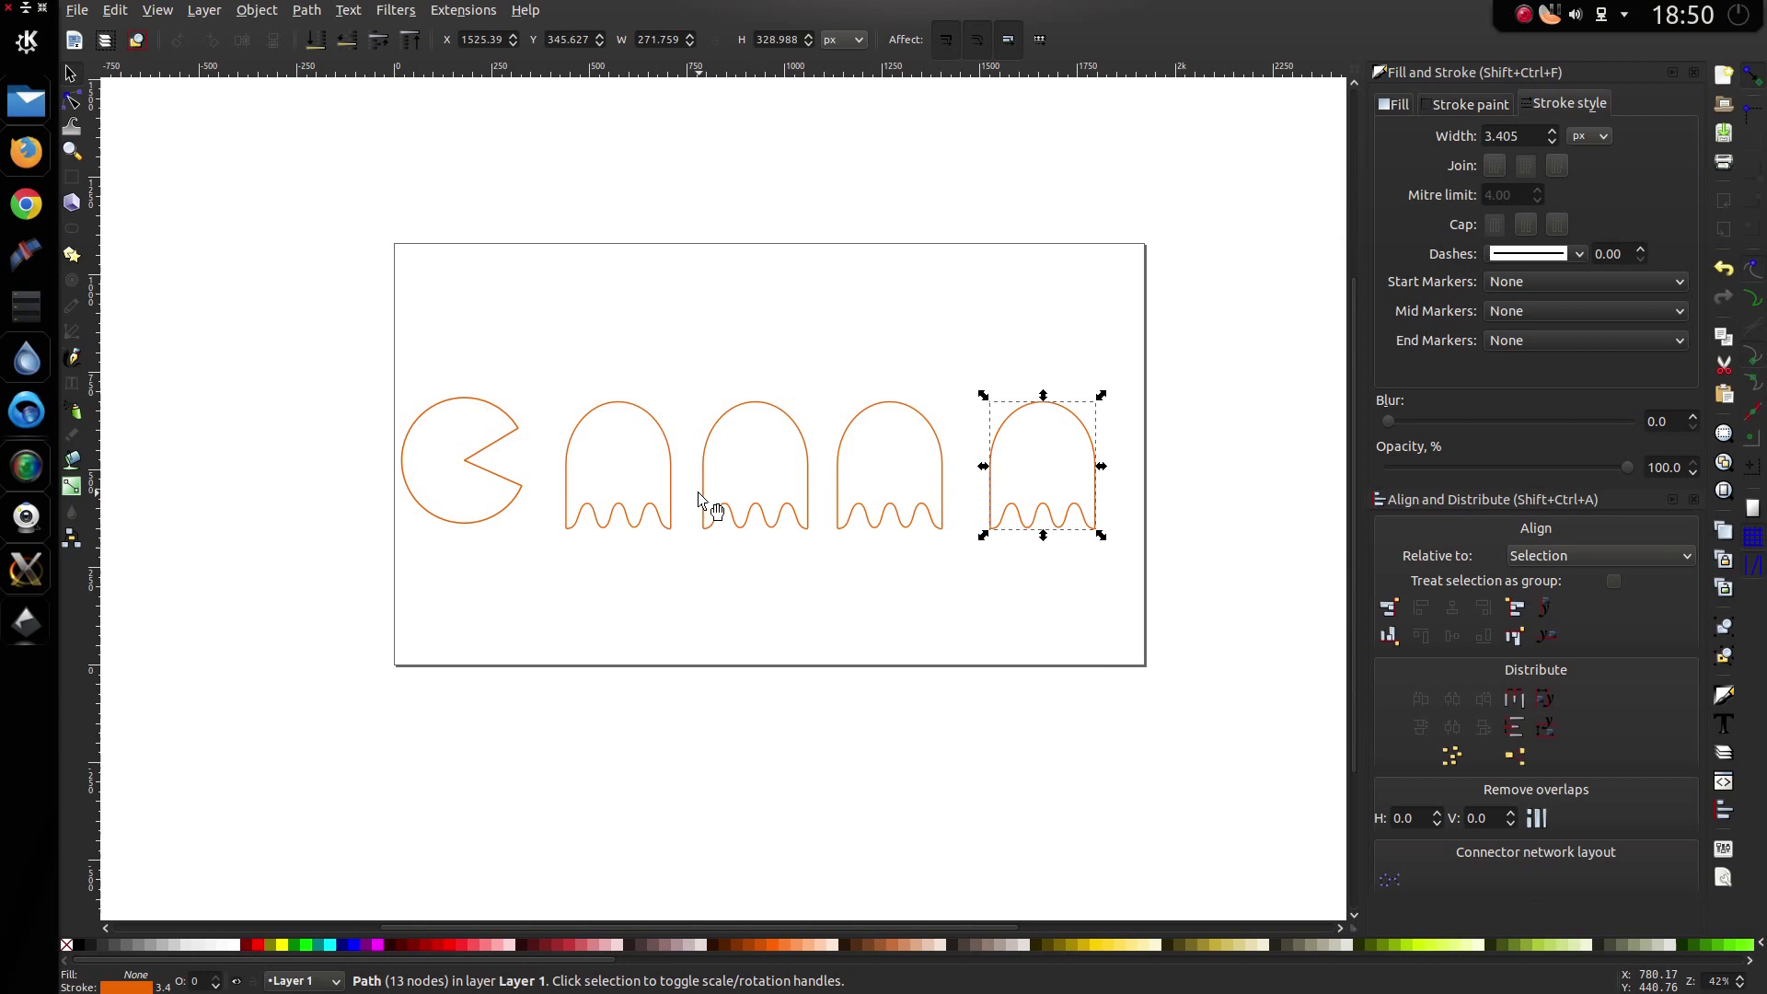
left_click_drag(679, 496, 697, 503)
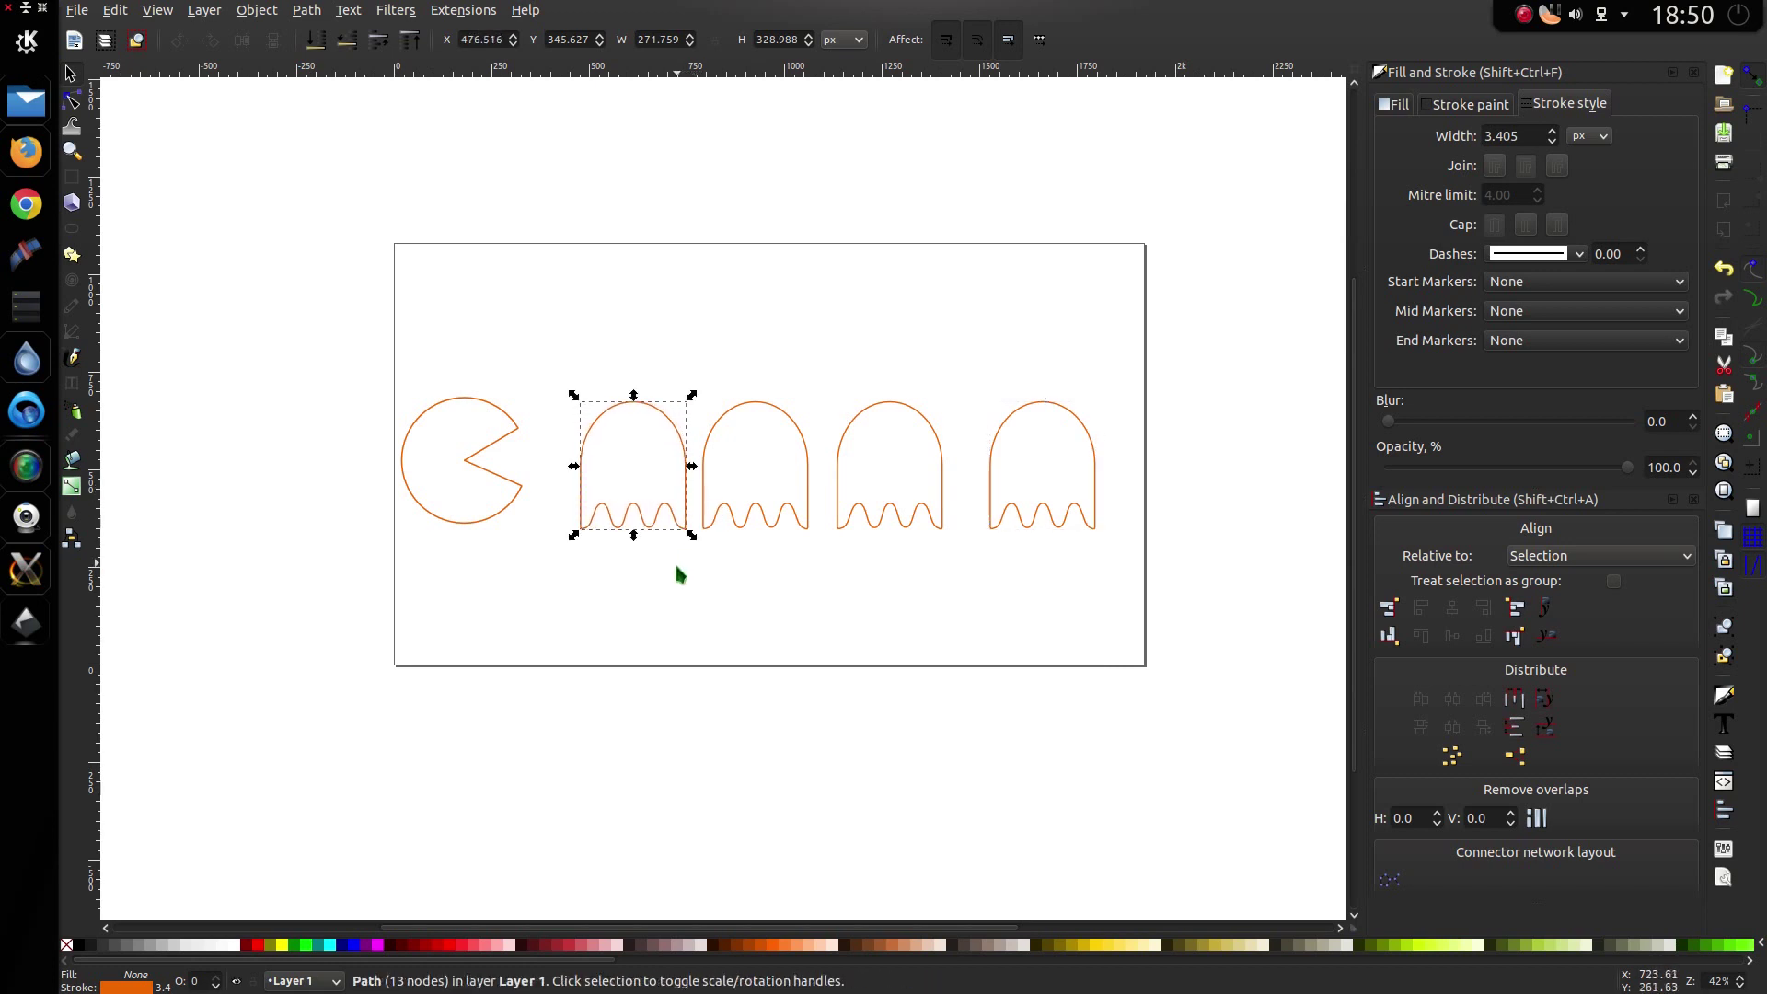
left_click(672, 635)
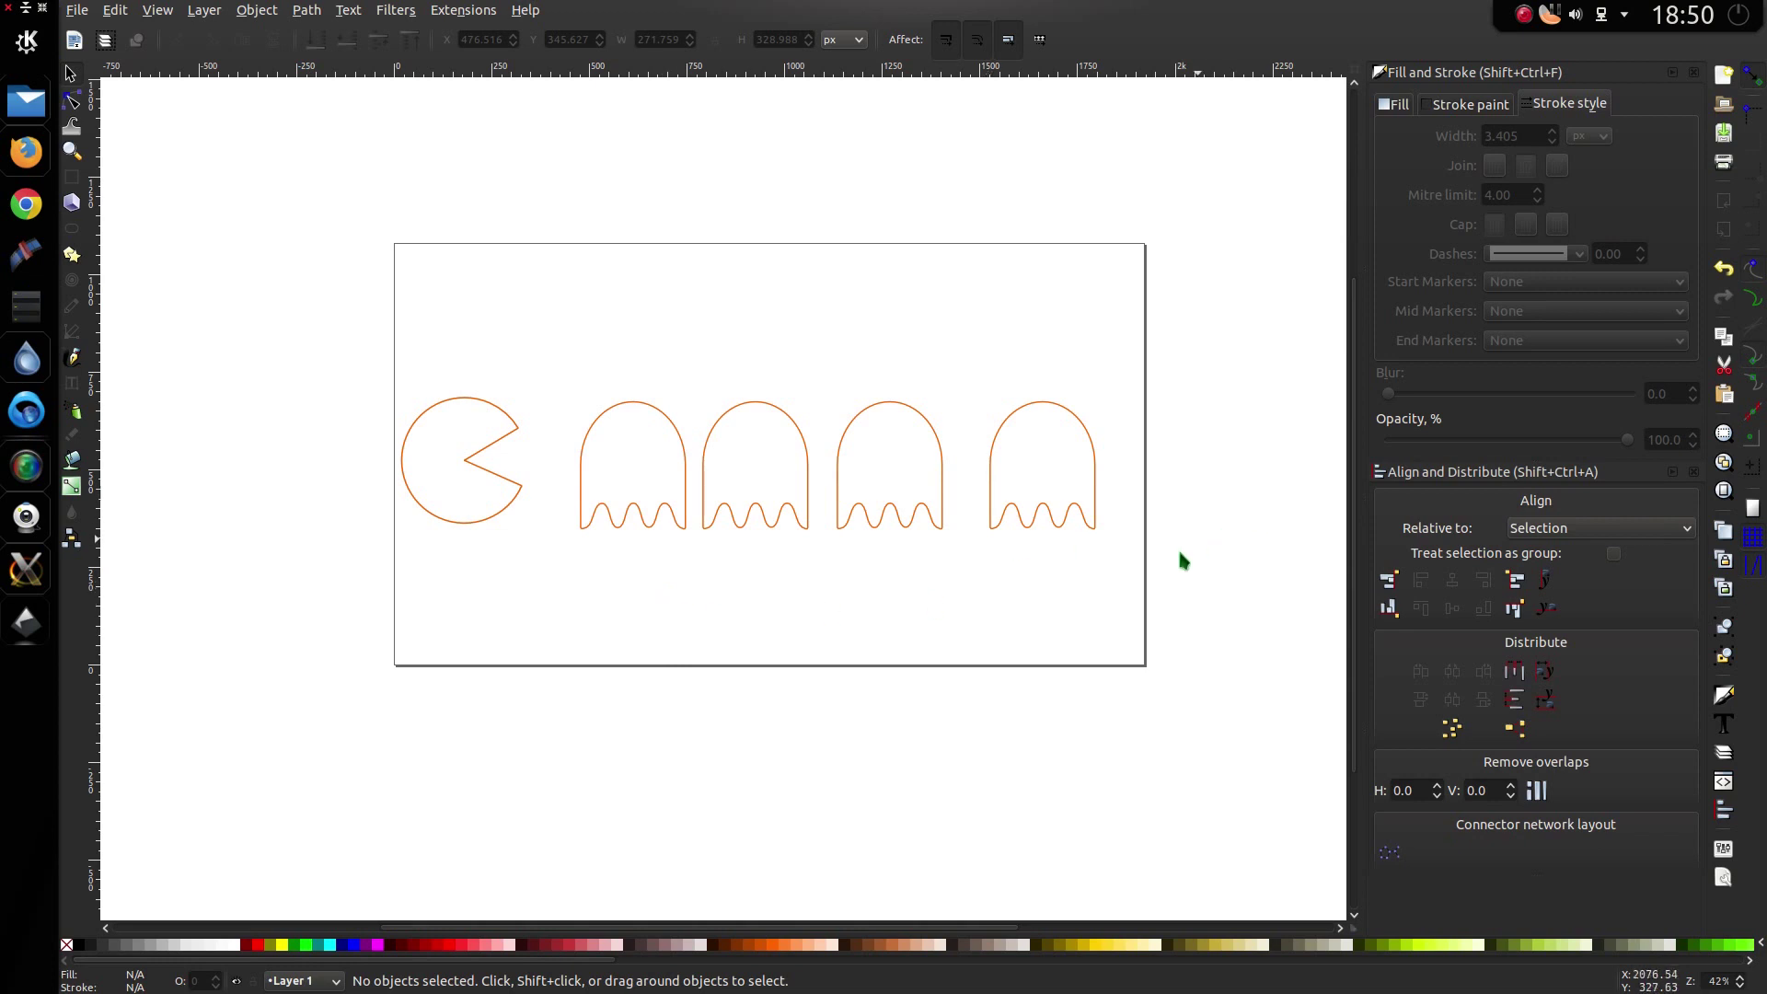
Step: Space all four ghosts with equal horizontal gaps and nudge Pac-Man slightly right
key("ctrl+a")
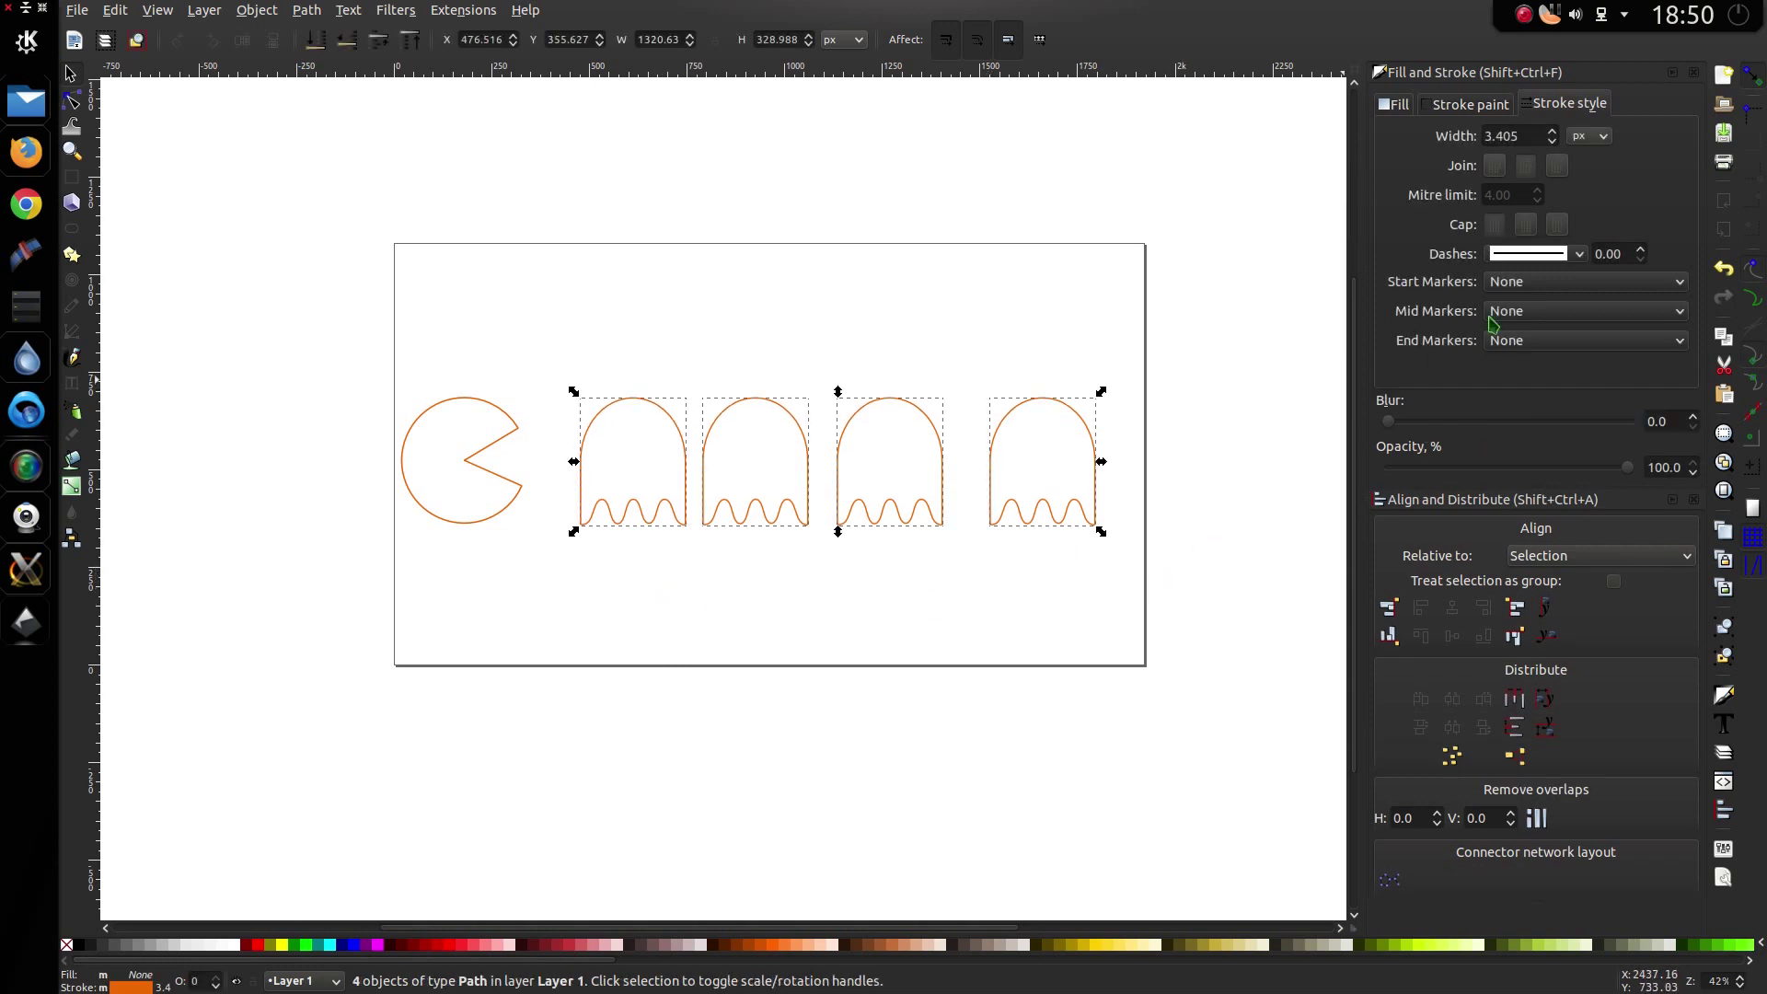
left_click(1516, 698)
left_click(974, 582)
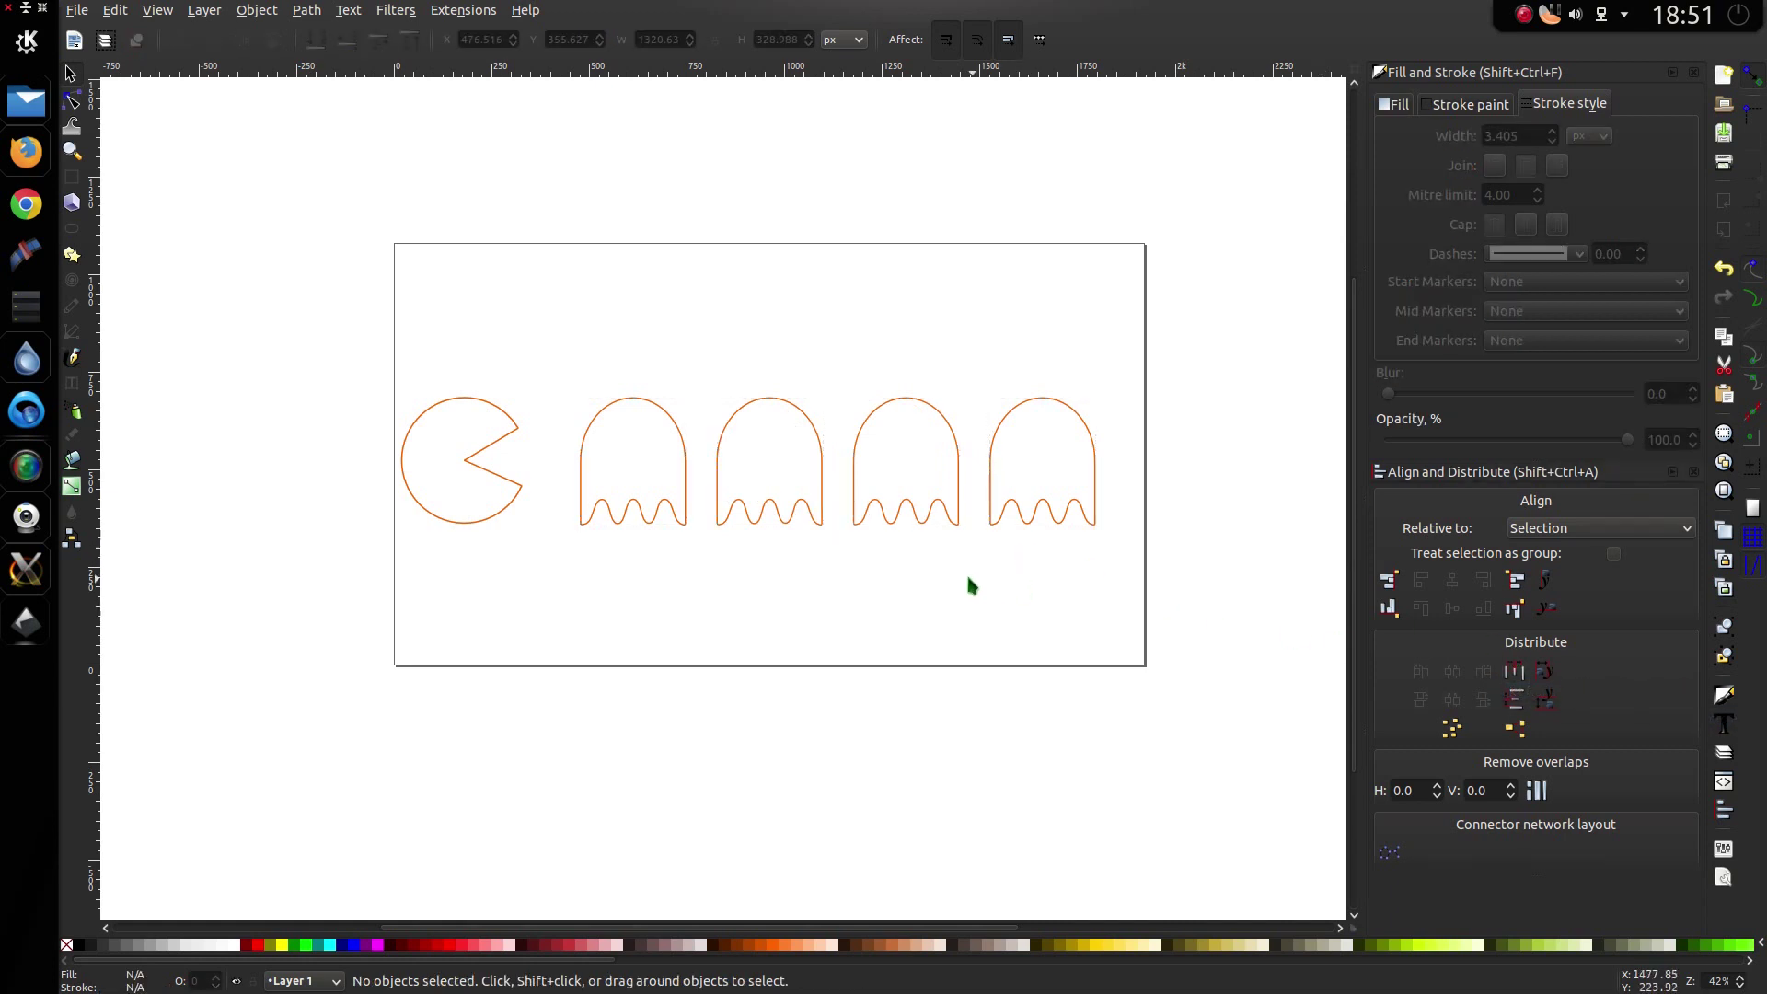
left_click_drag(506, 511, 530, 512)
left_click(580, 609)
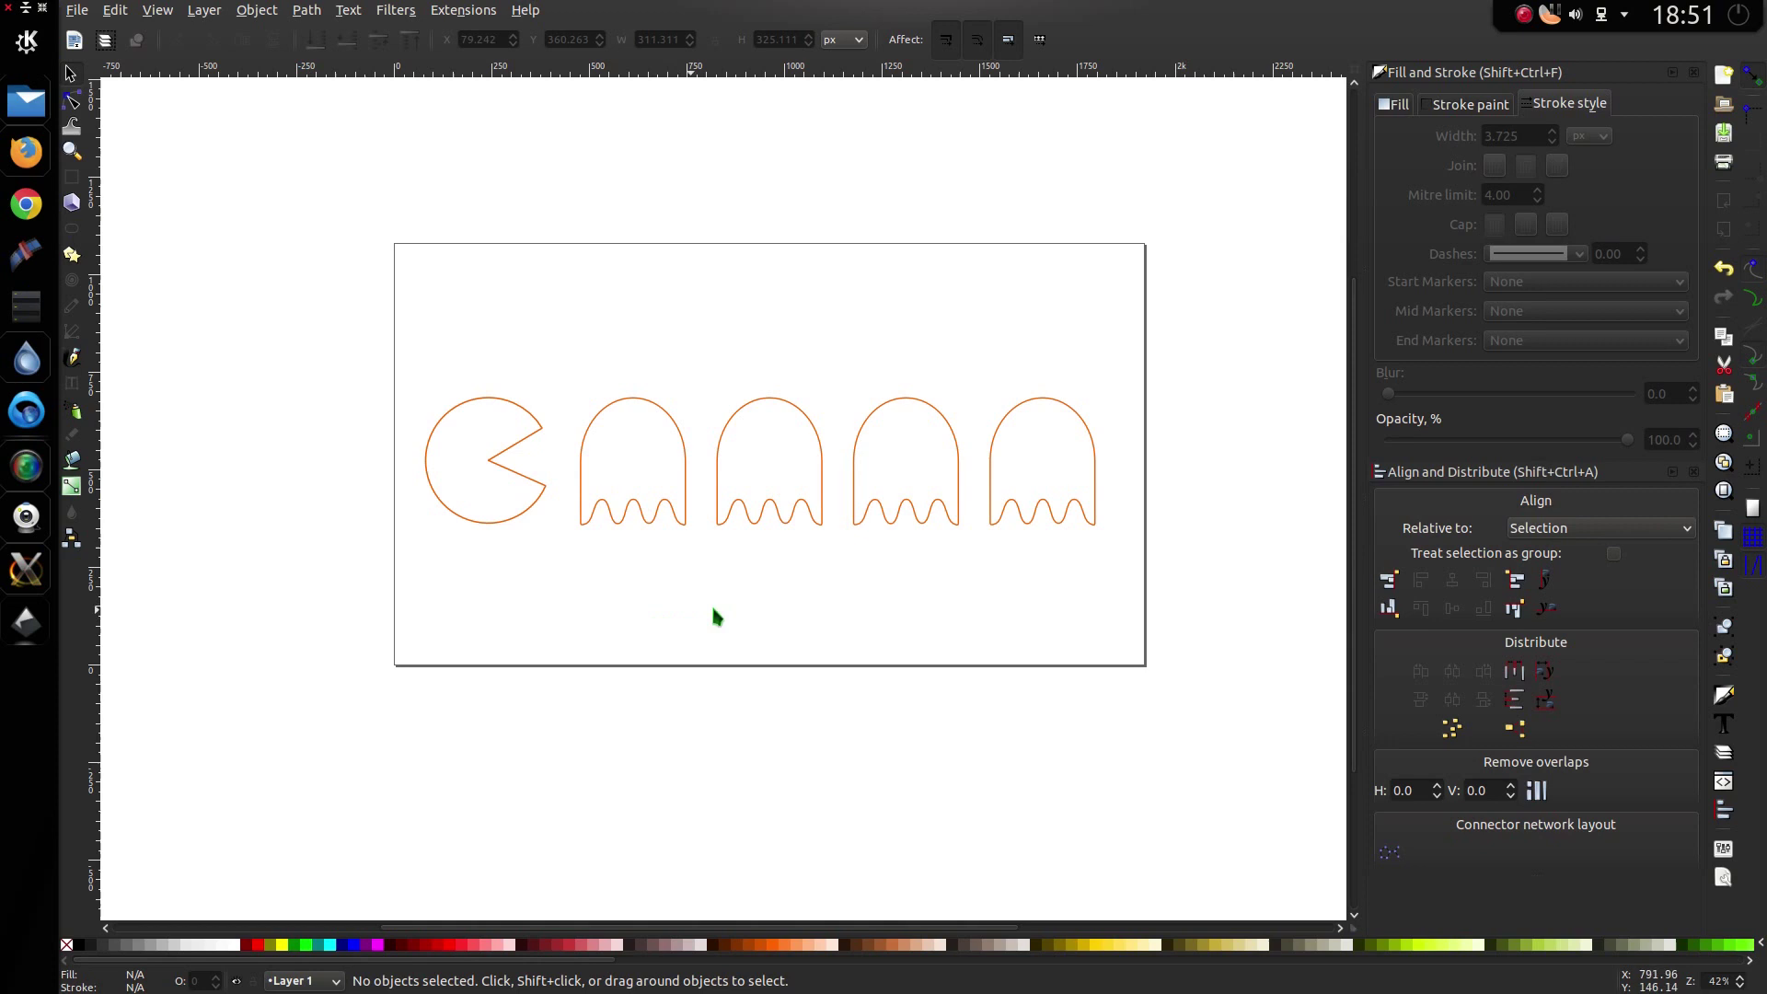
Step: Shift Pac-Man's outline colour toward bright yellow and give it a yellow fill
left_click(538, 515)
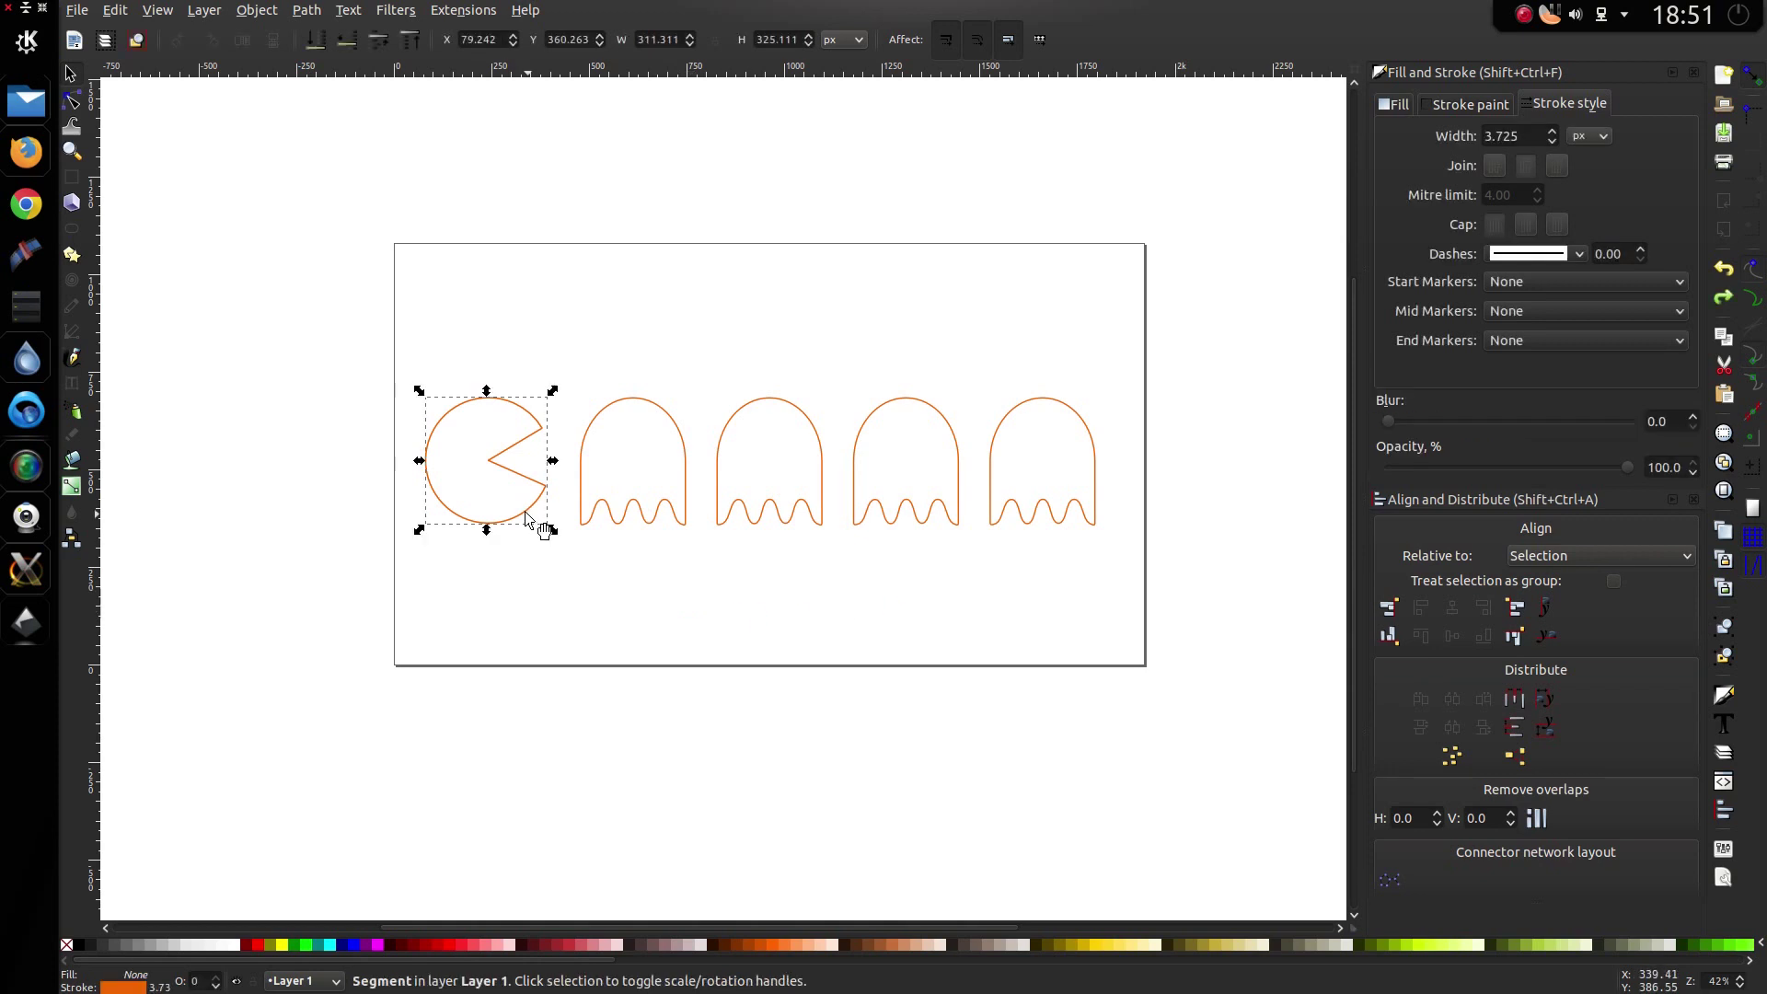
left_click(1458, 106)
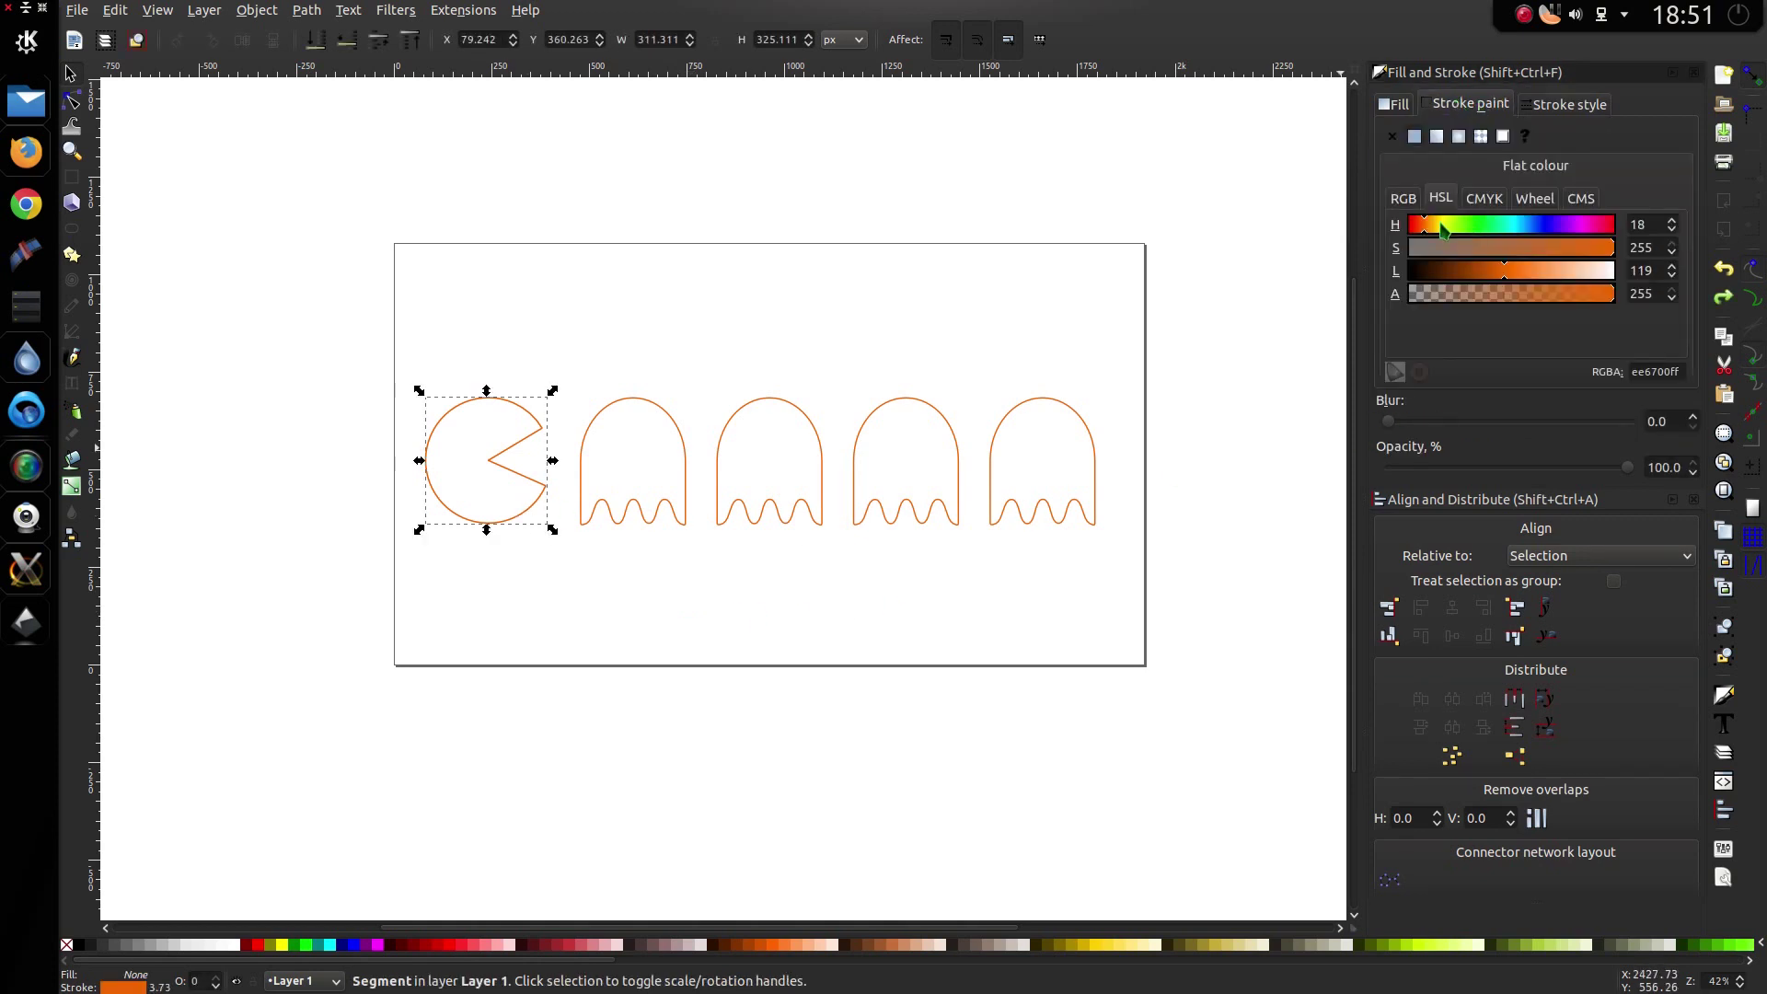
left_click_drag(1444, 230, 1451, 230)
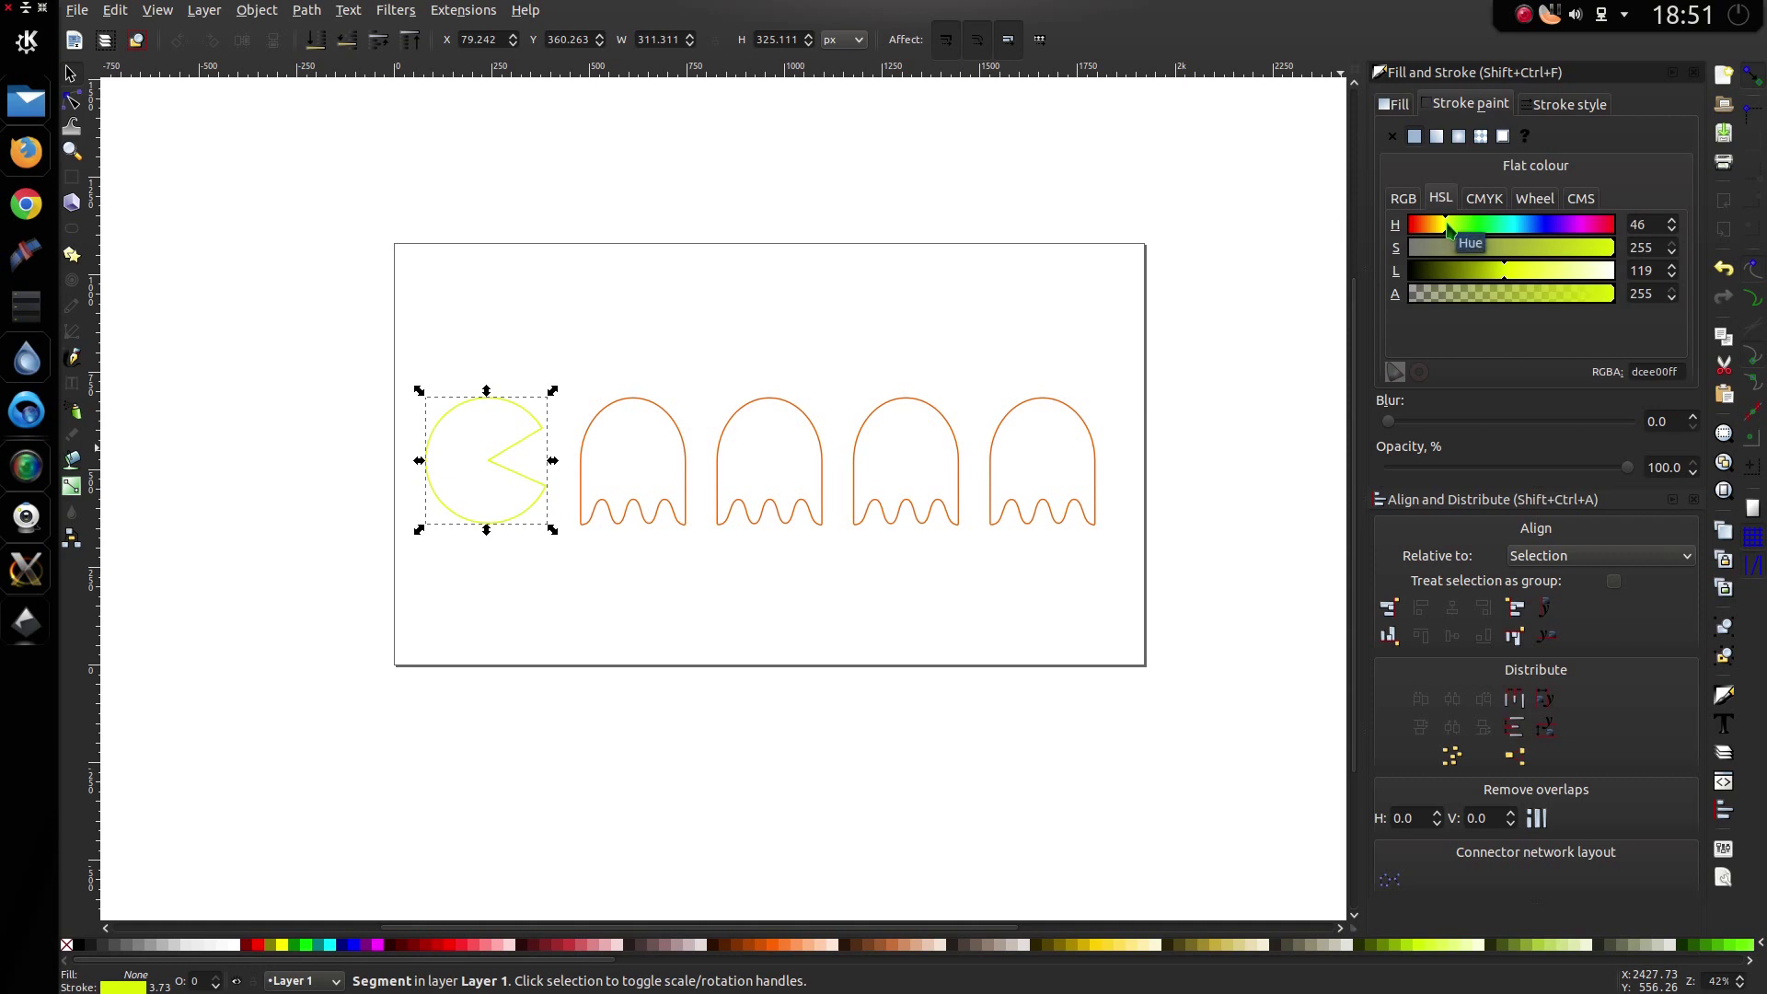
left_click(1522, 276)
left_click(1515, 276)
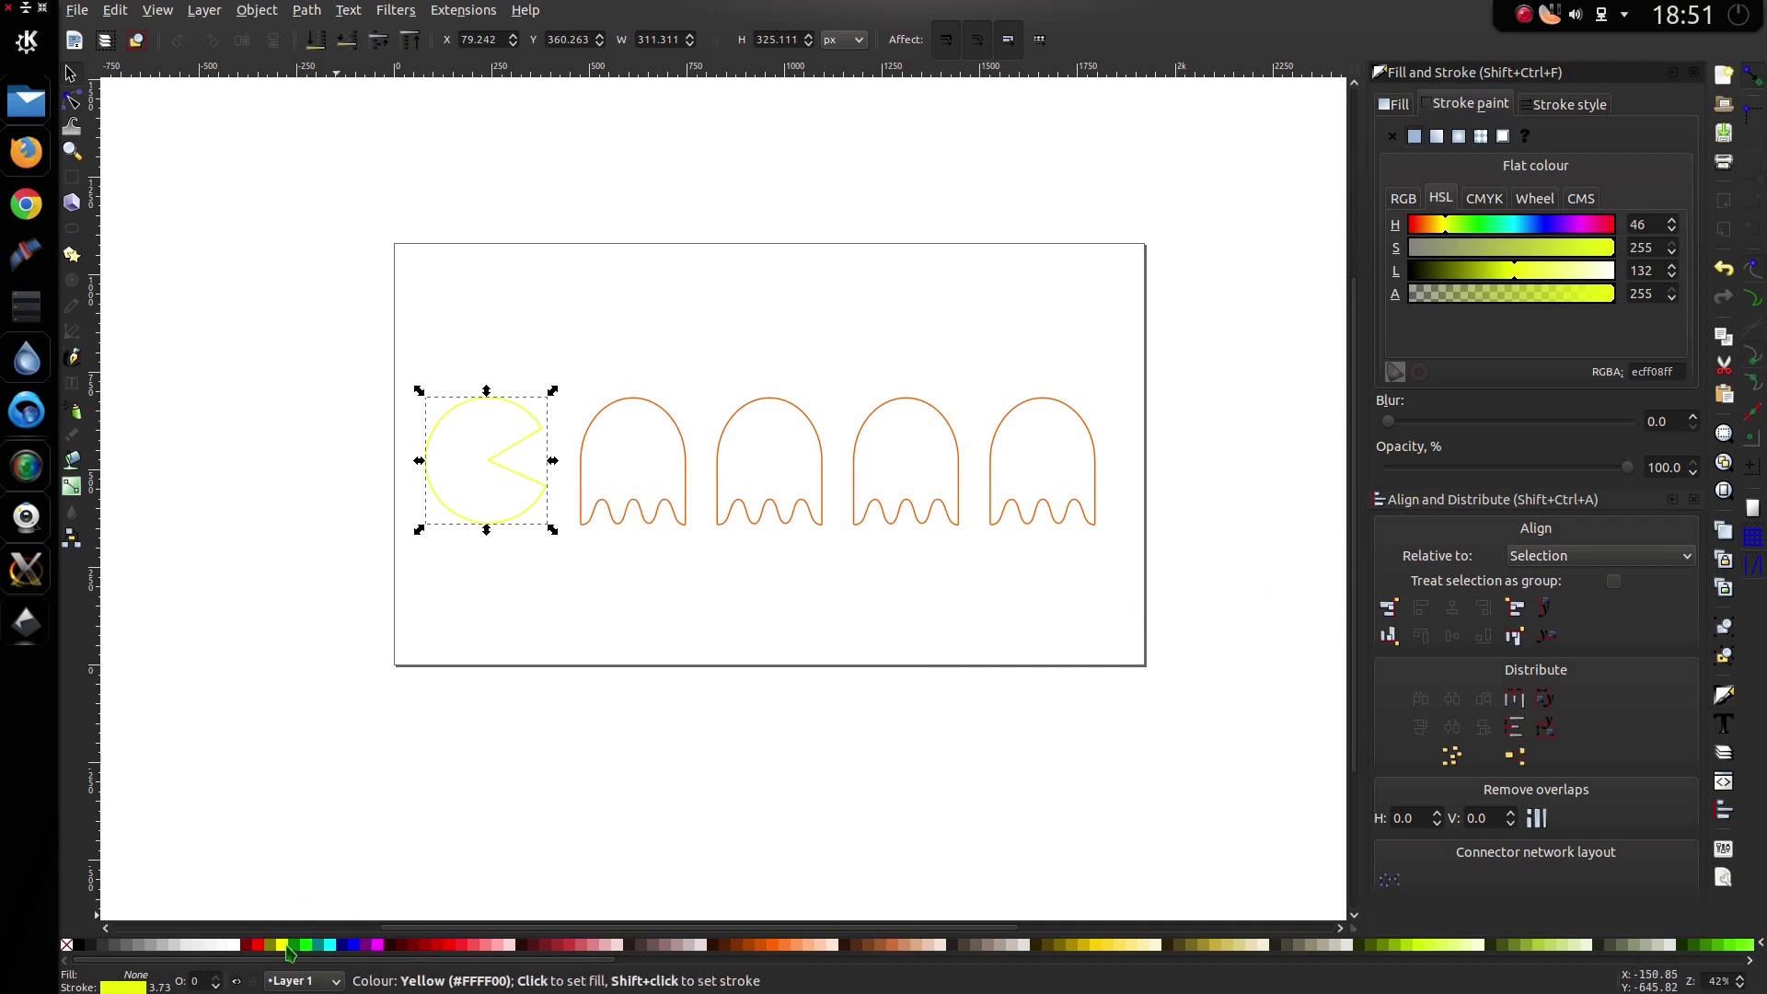
left_click(287, 952)
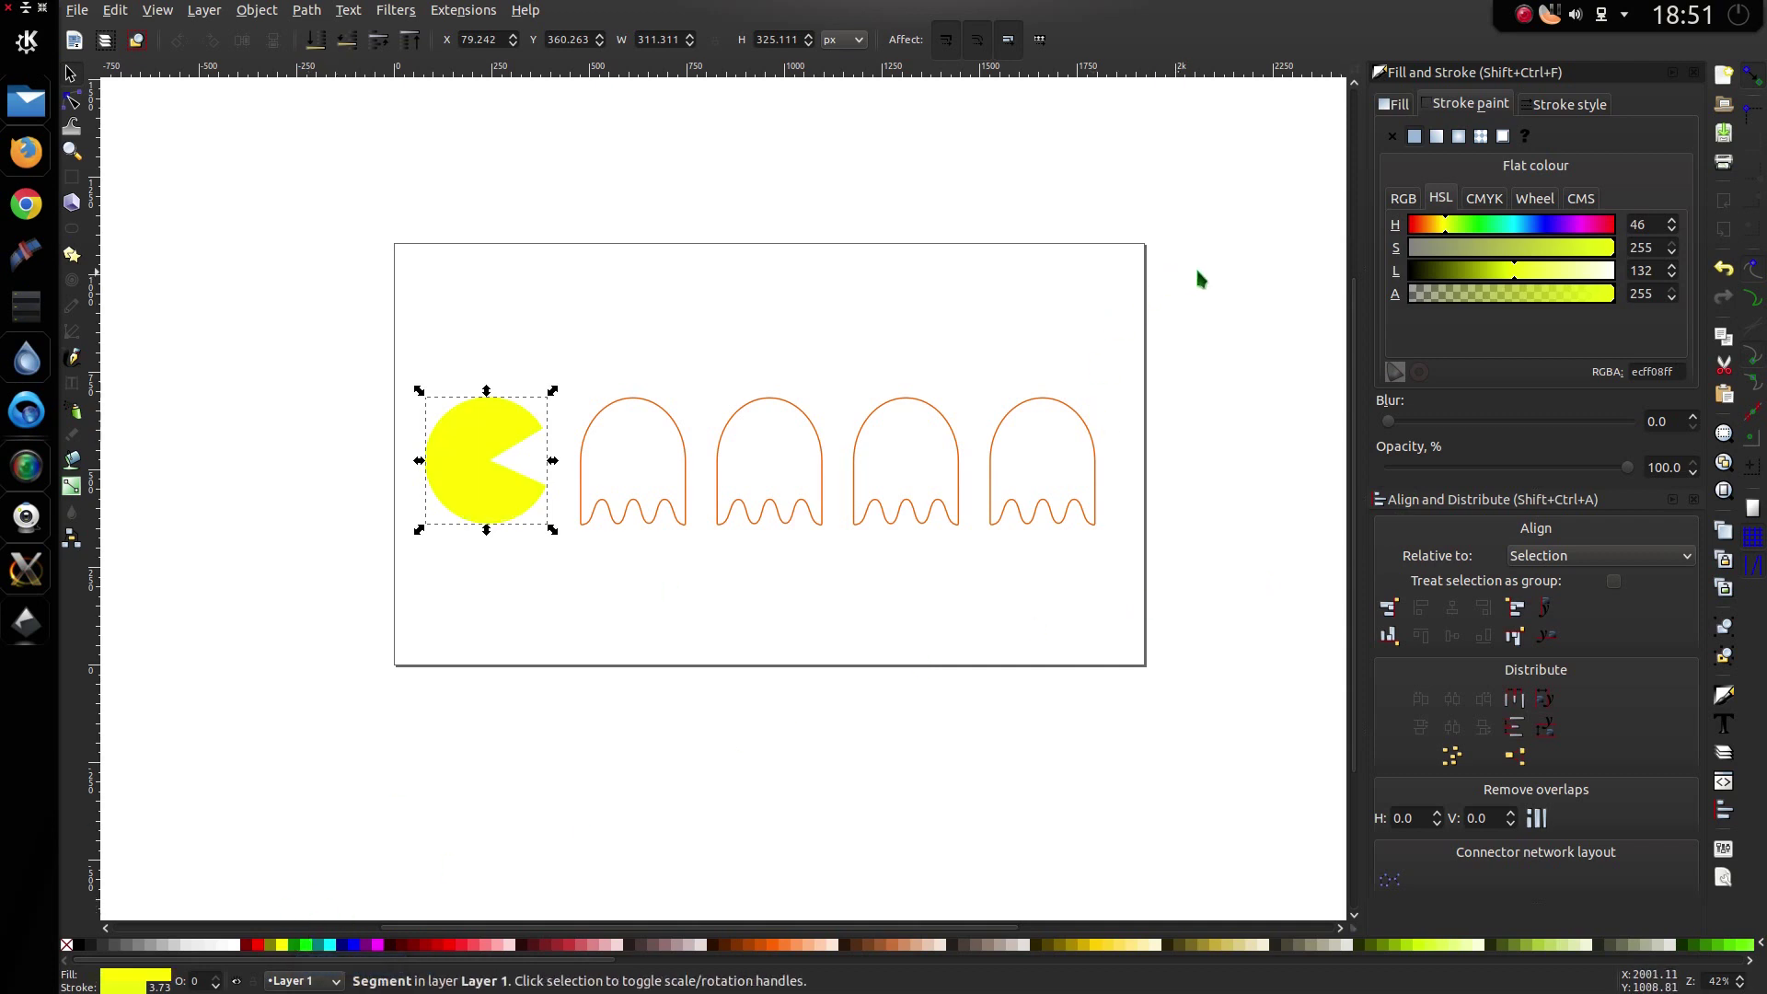
Step: Copy the fill code ffff00ff, remove the fill, and apply ffff00ff to the outline
left_click(1391, 107)
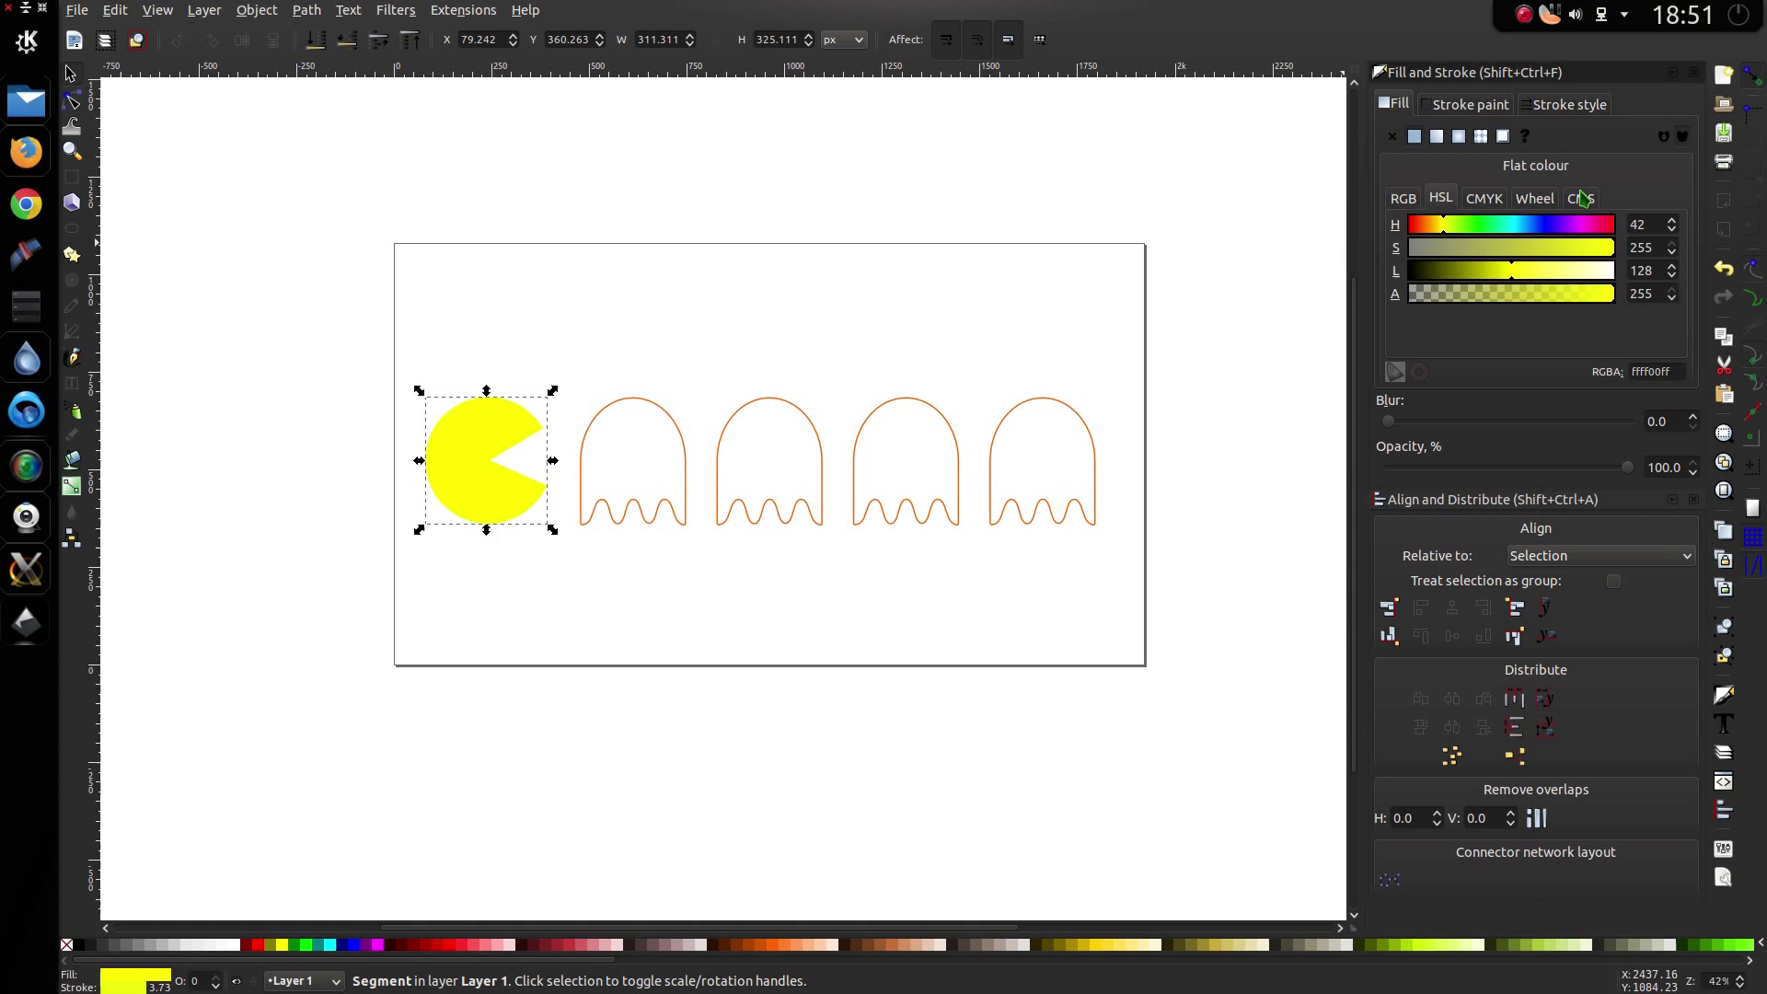
double_click(1671, 371)
key("ctrl+c")
left_click(1392, 136)
left_click(1445, 109)
double_click(1668, 371)
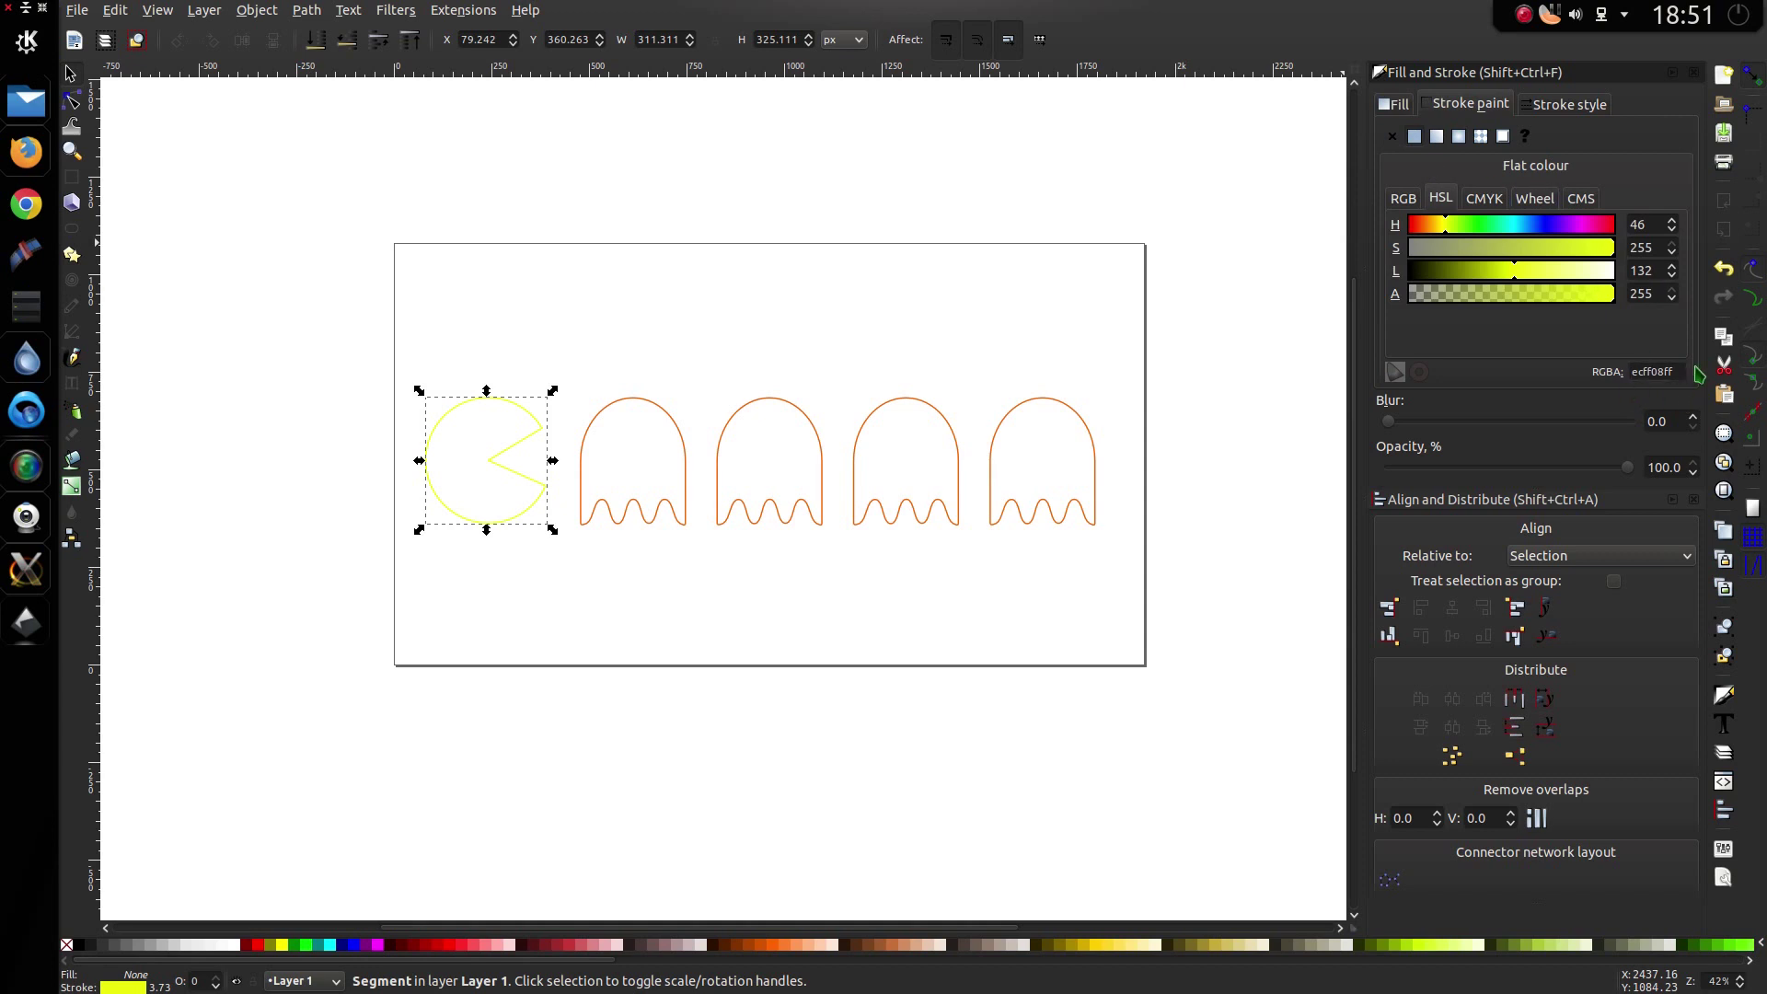
key("ctrl+v")
left_click(739, 572)
Step: Recolour the first ghost's outline to a bright red
left_click(687, 505)
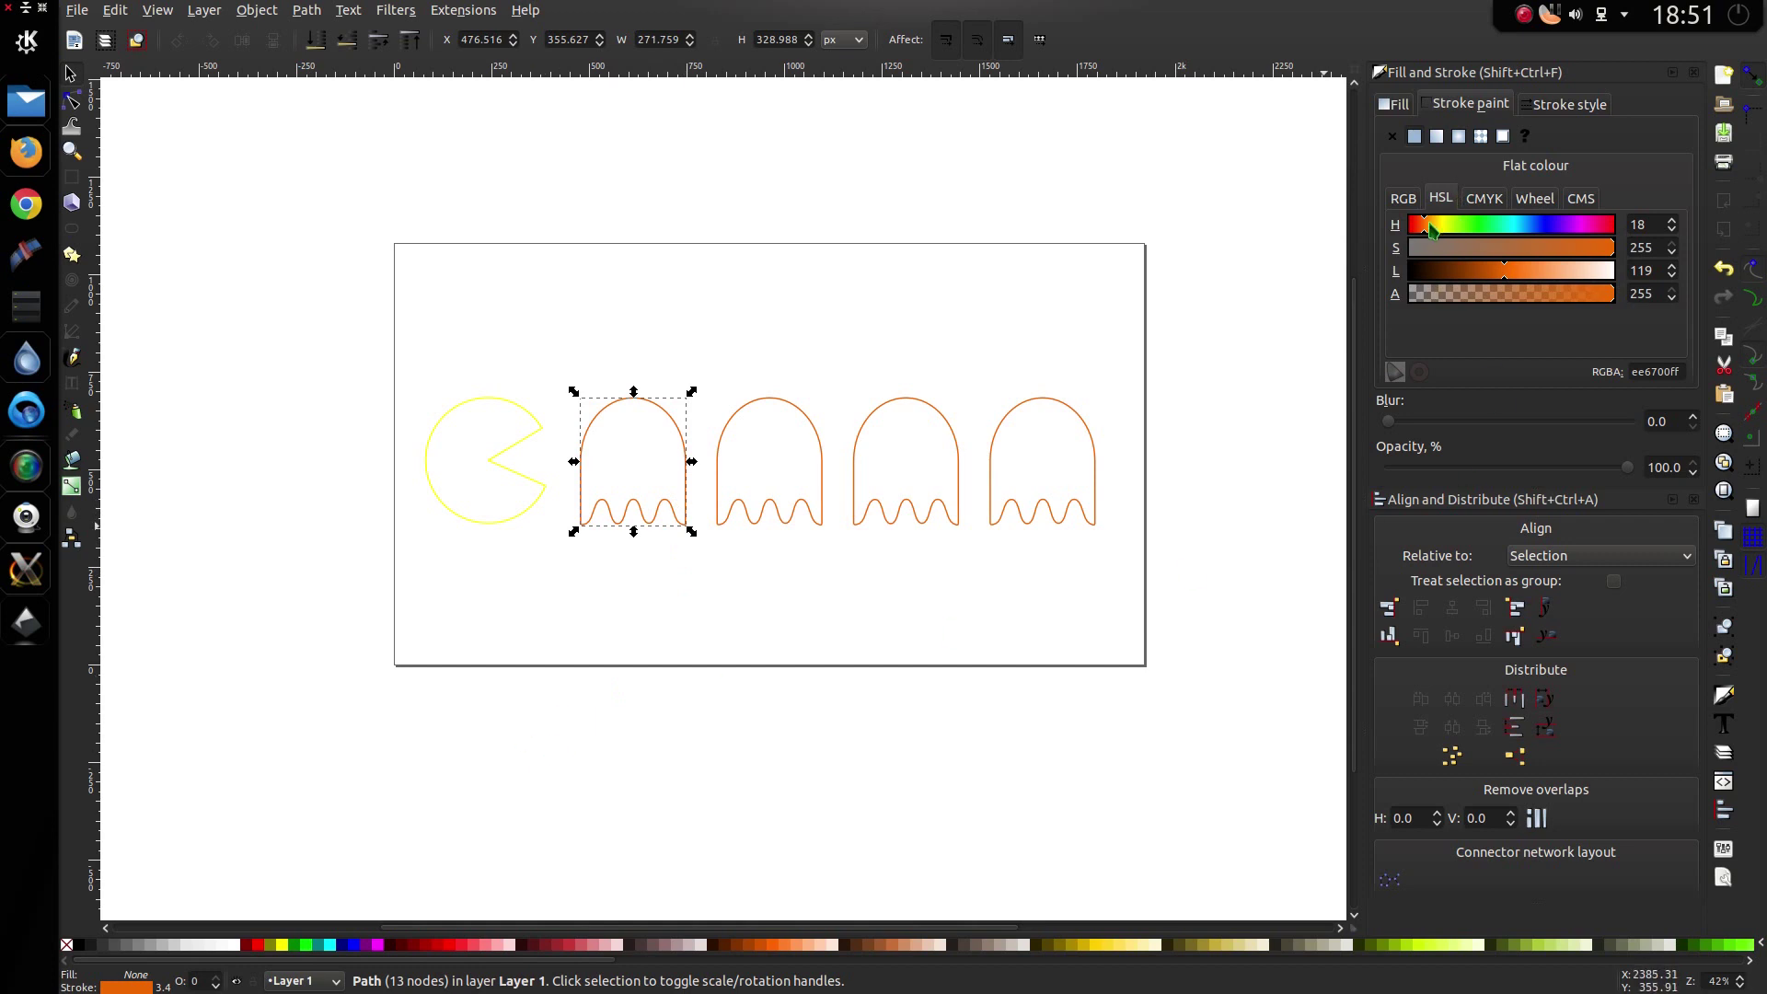
left_click_drag(1432, 230, 1397, 230)
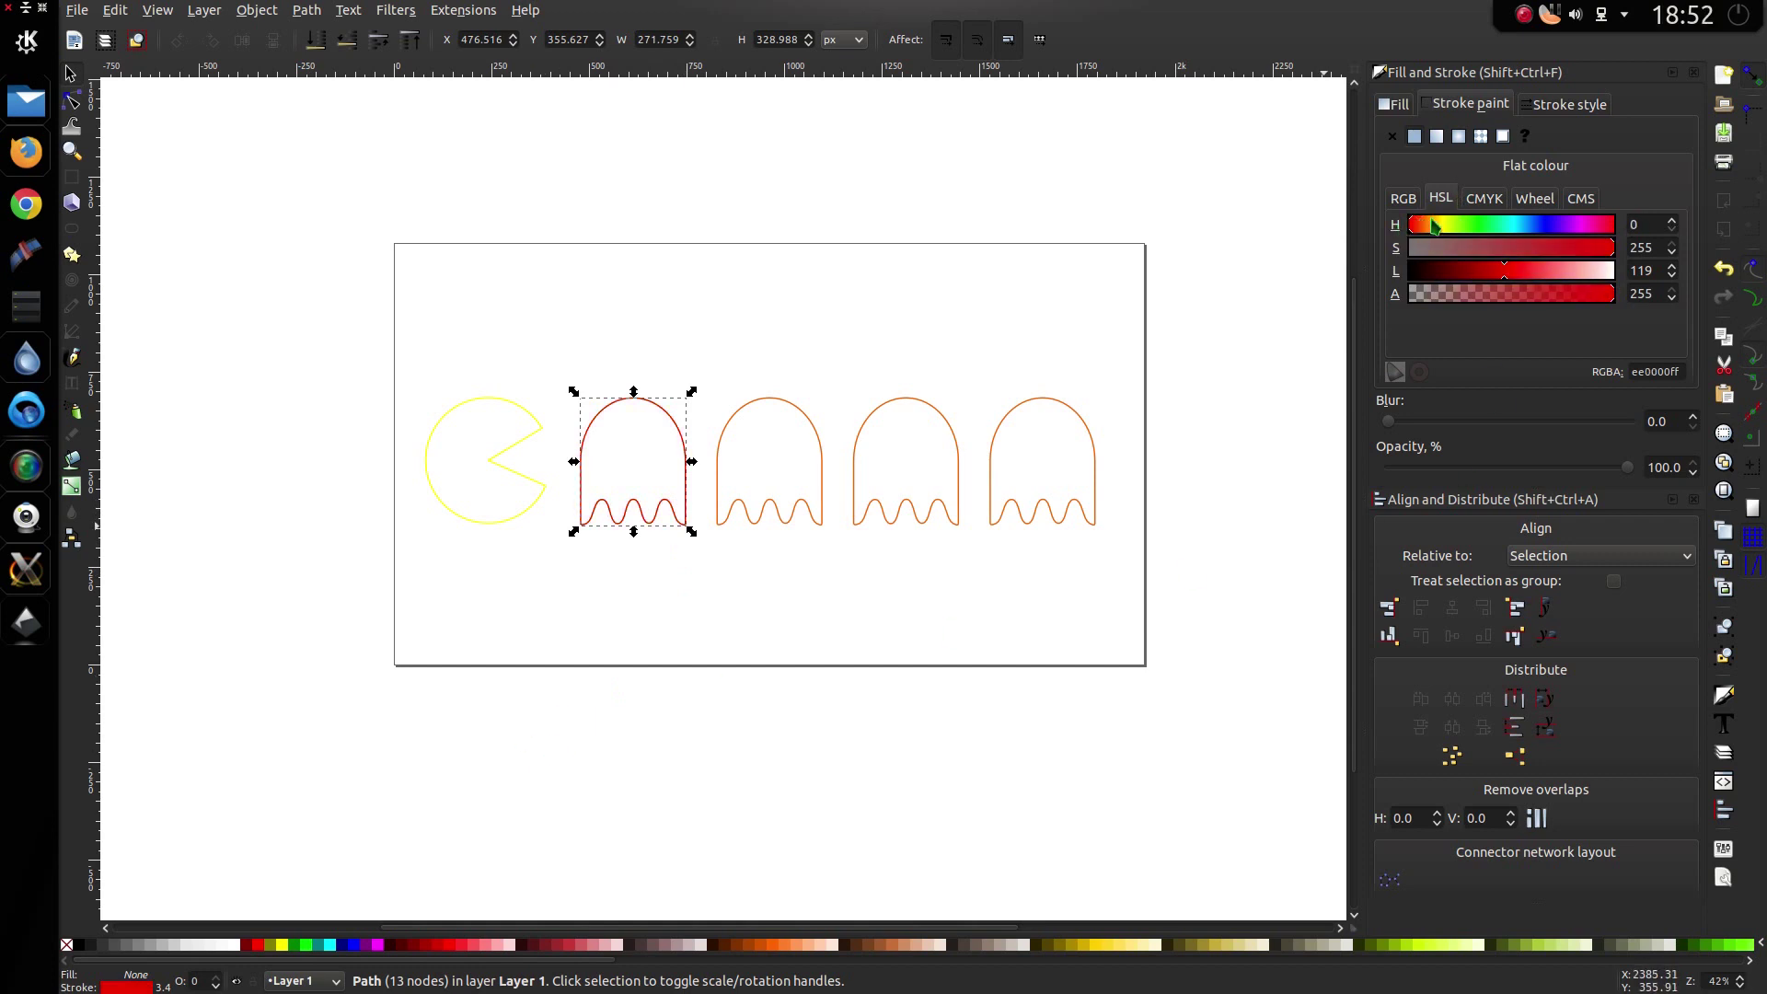
left_click_drag(1506, 283, 1498, 282)
left_click(709, 580)
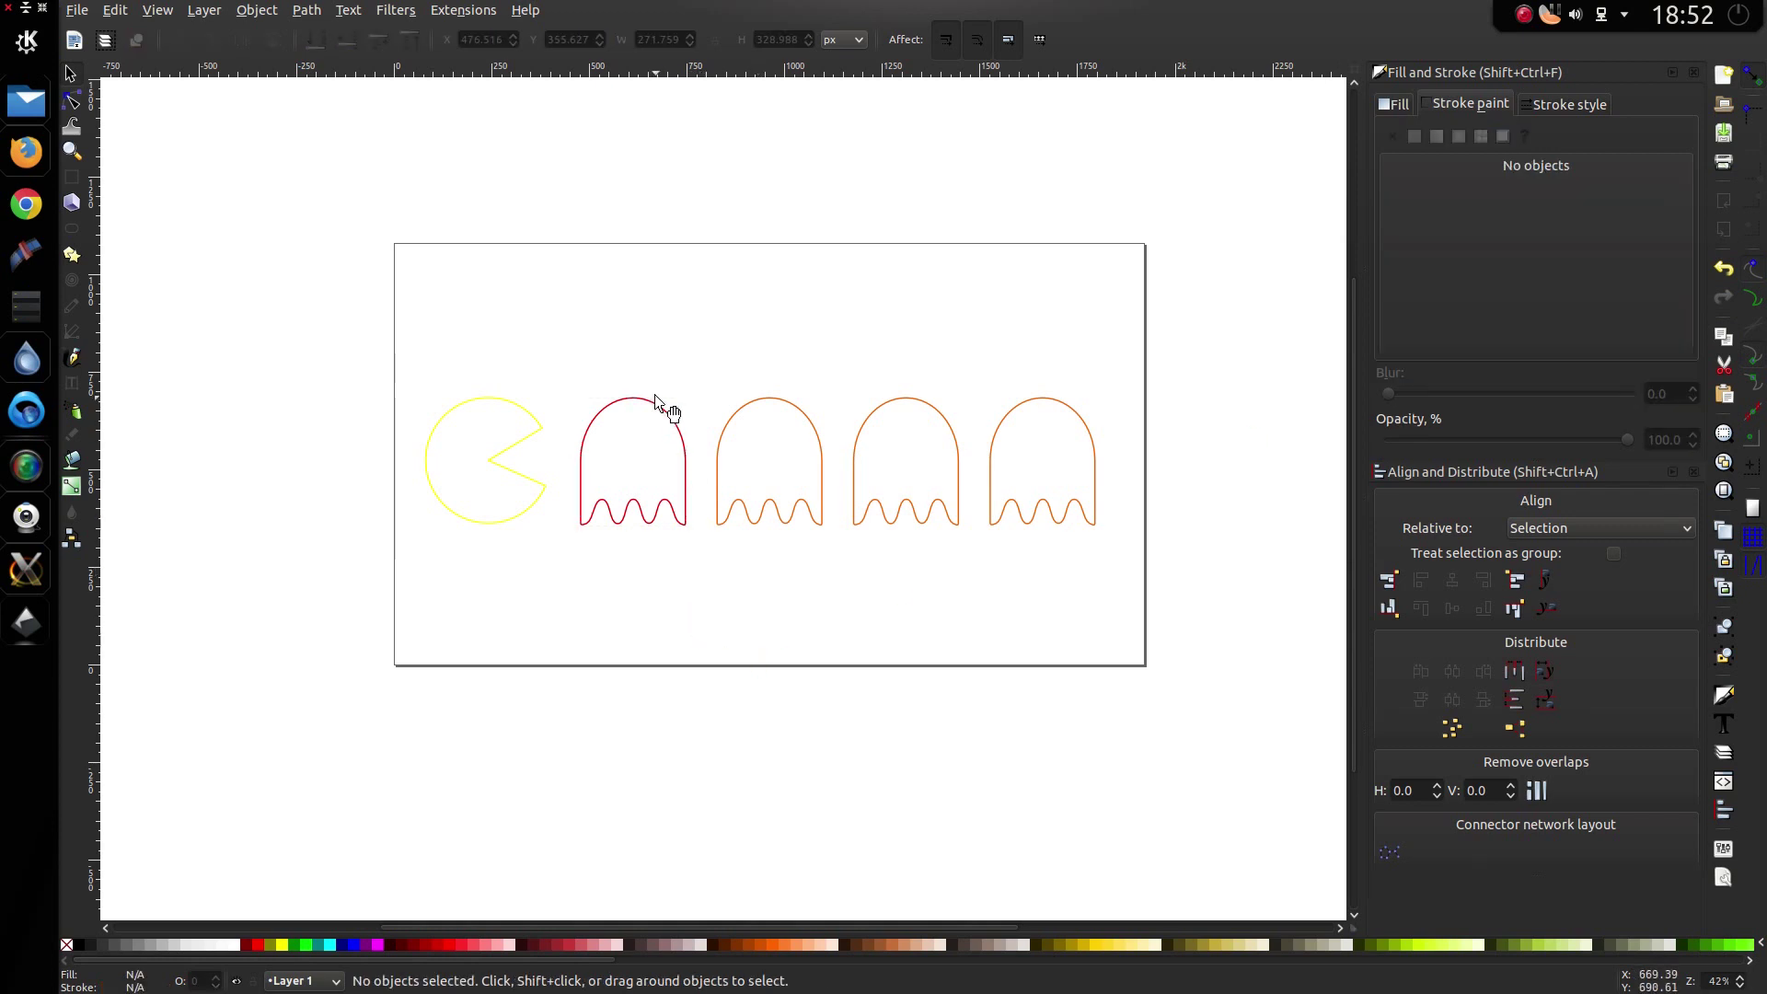
left_click(689, 460)
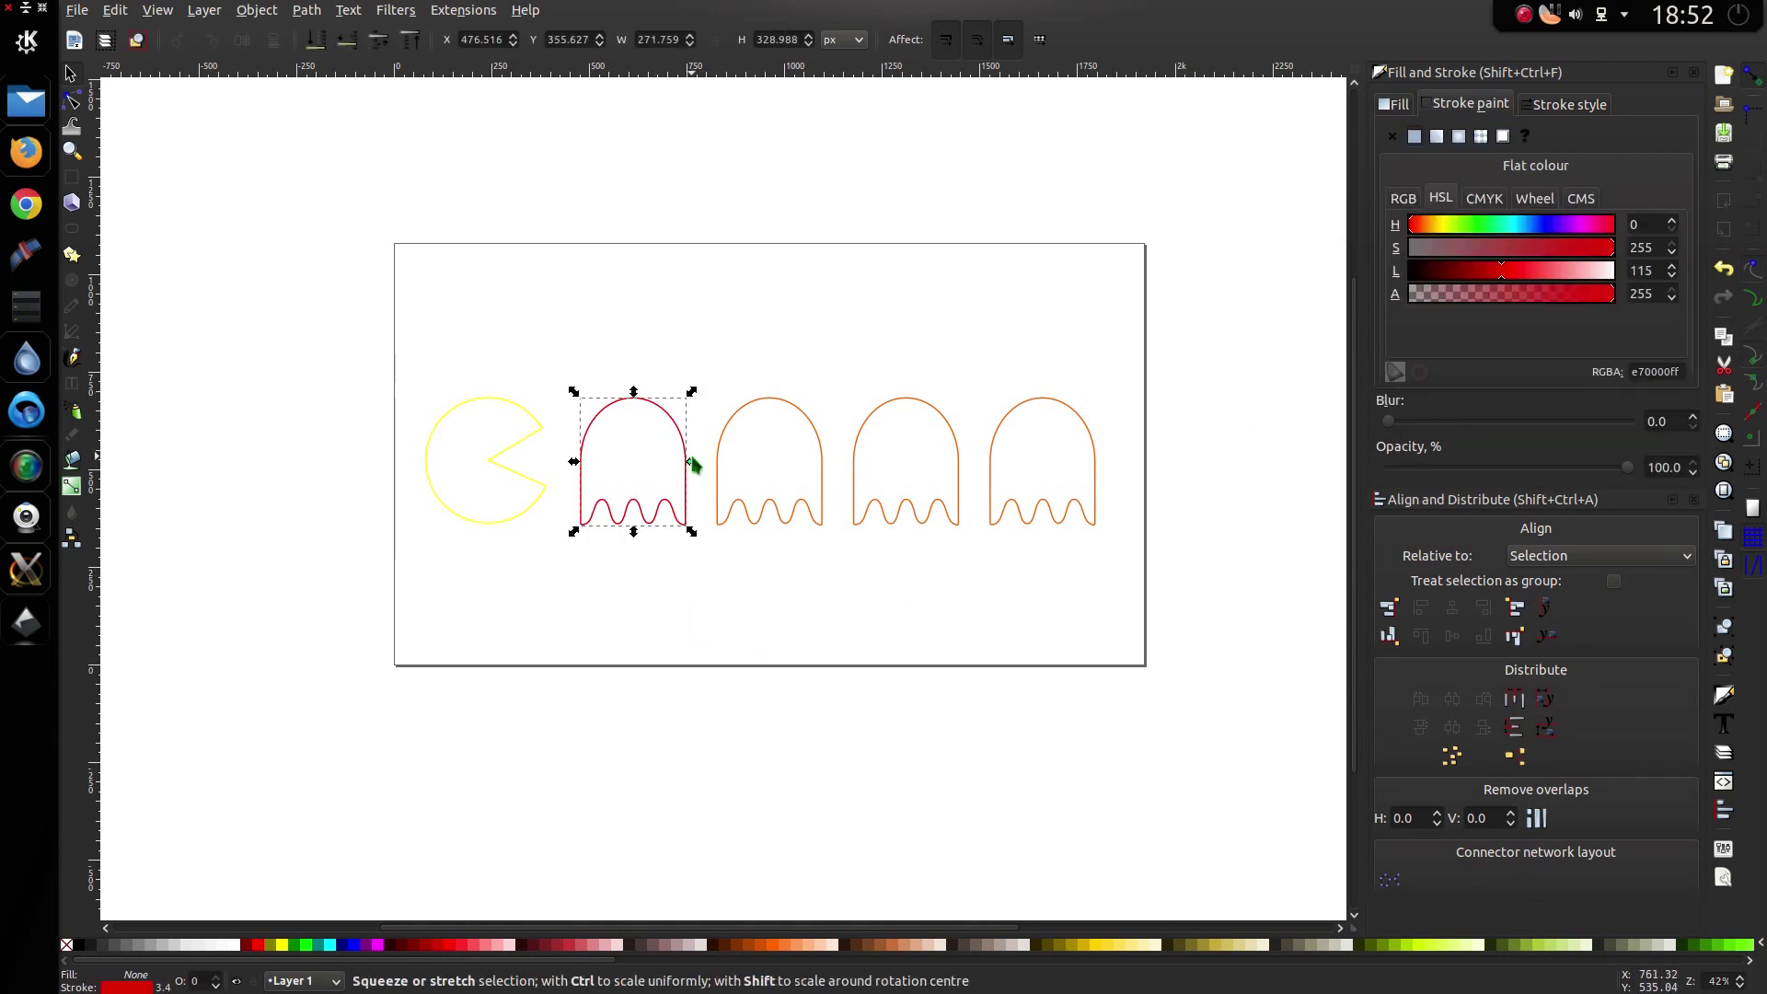
left_click(1528, 272)
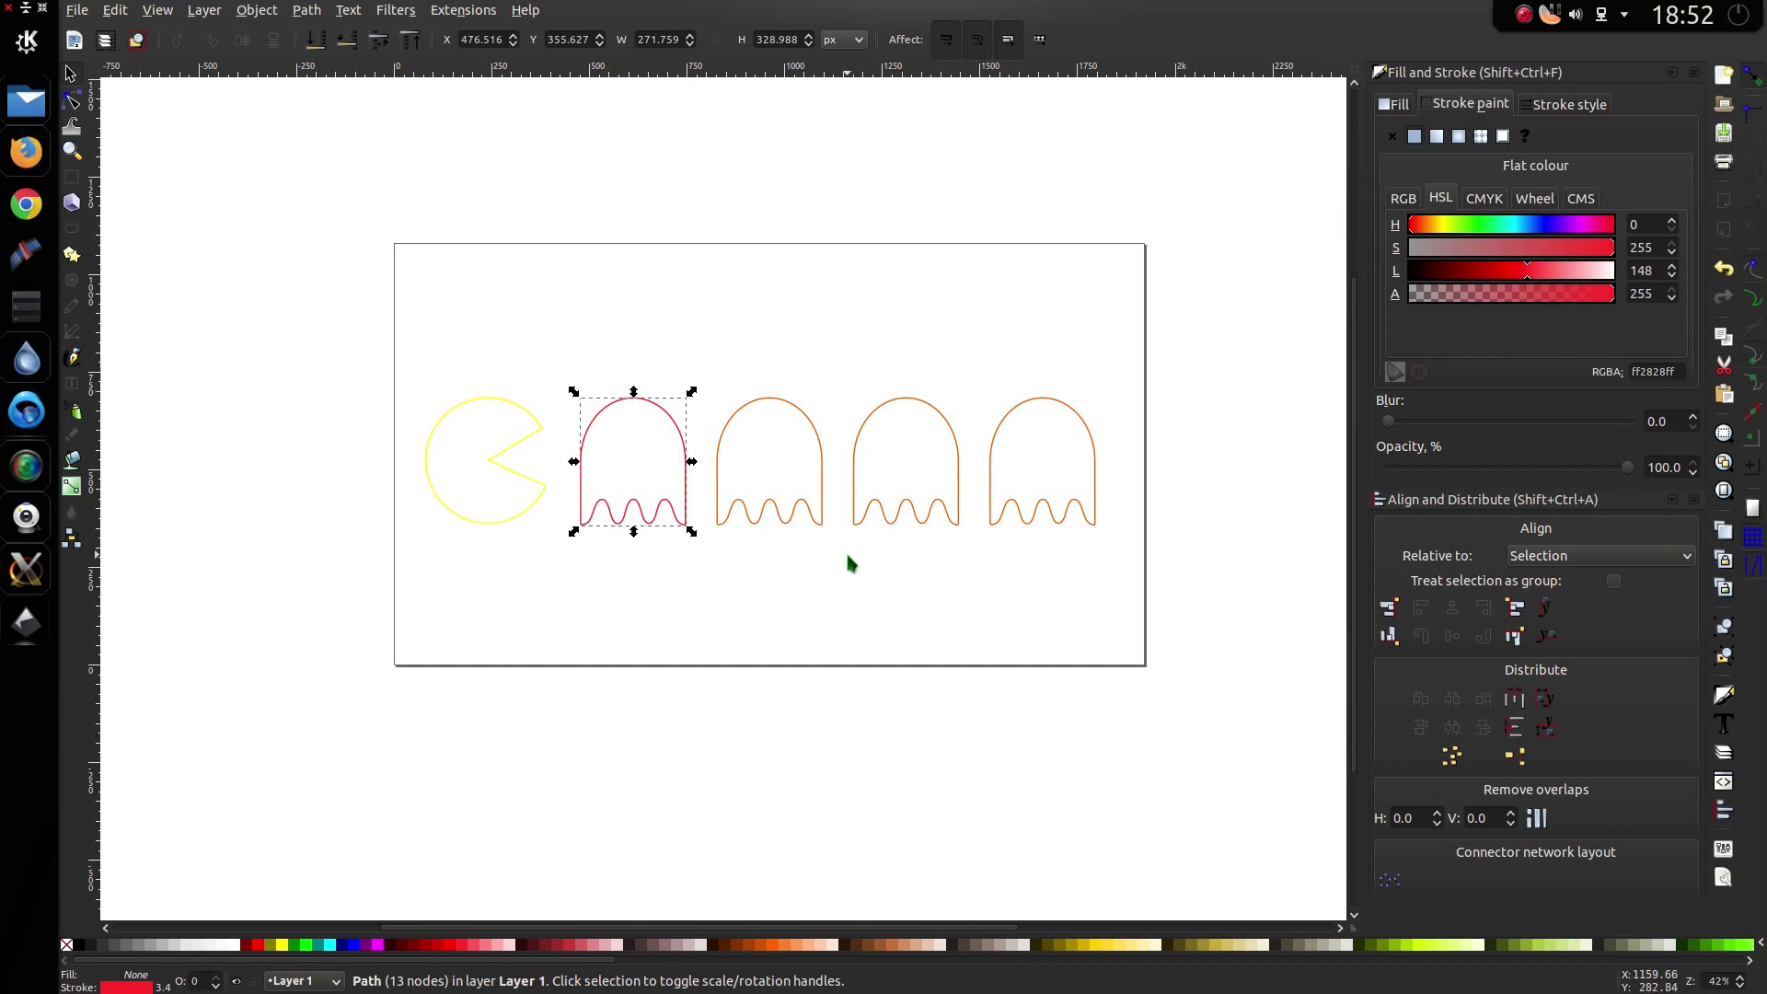
Step: Turn the second ghost's outline a brightened magenta
left_click(822, 509)
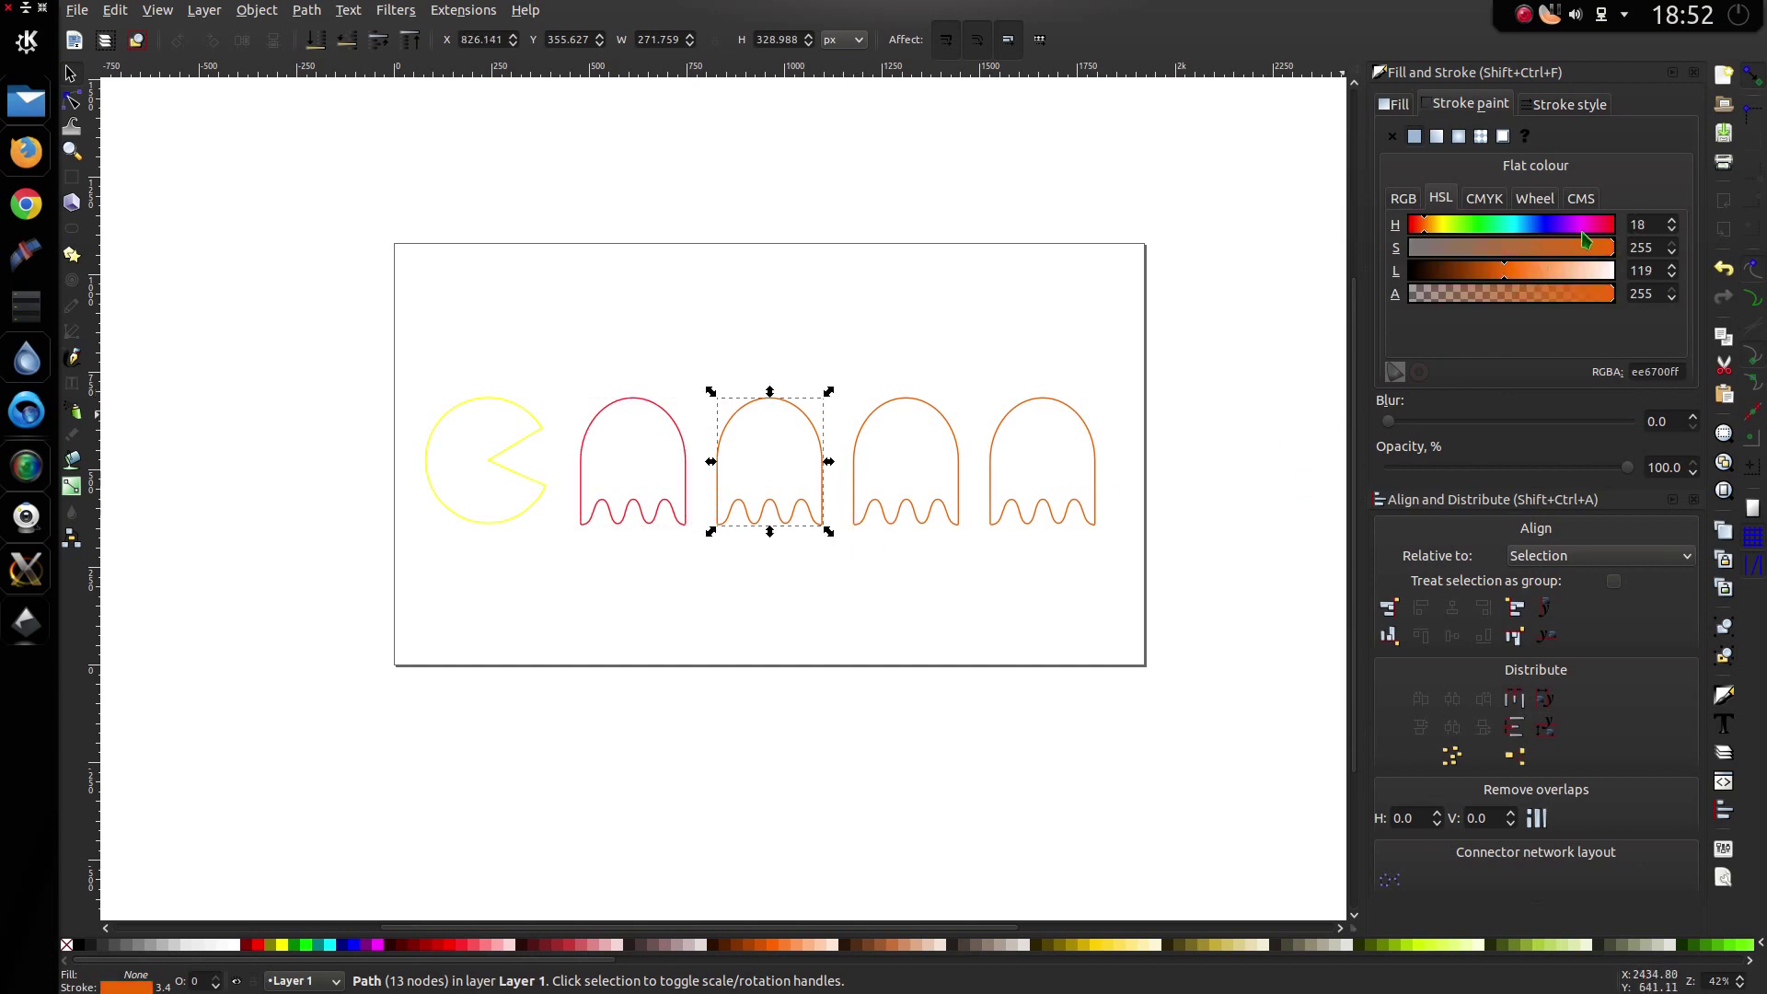
left_click_drag(1583, 232, 1594, 228)
mouse_move(1507, 276)
left_mouse_down()
mouse_move(1491, 277)
mouse_move(1514, 274)
left_mouse_up()
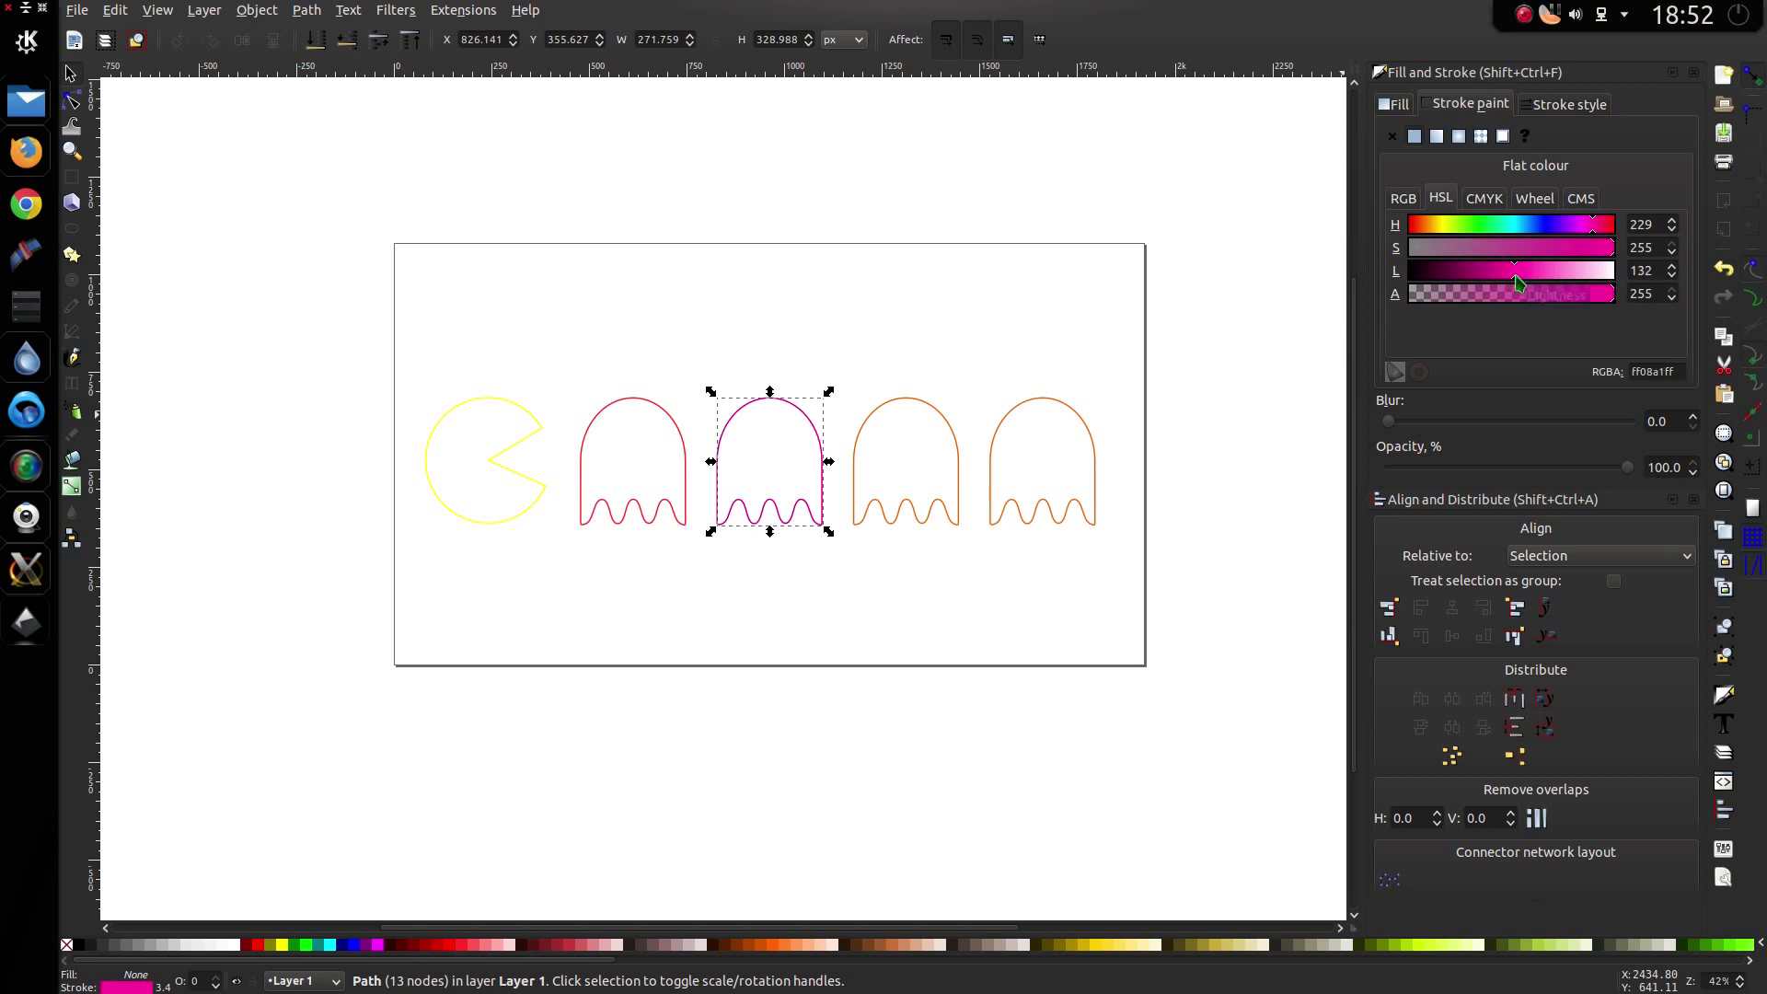
left_click(964, 573)
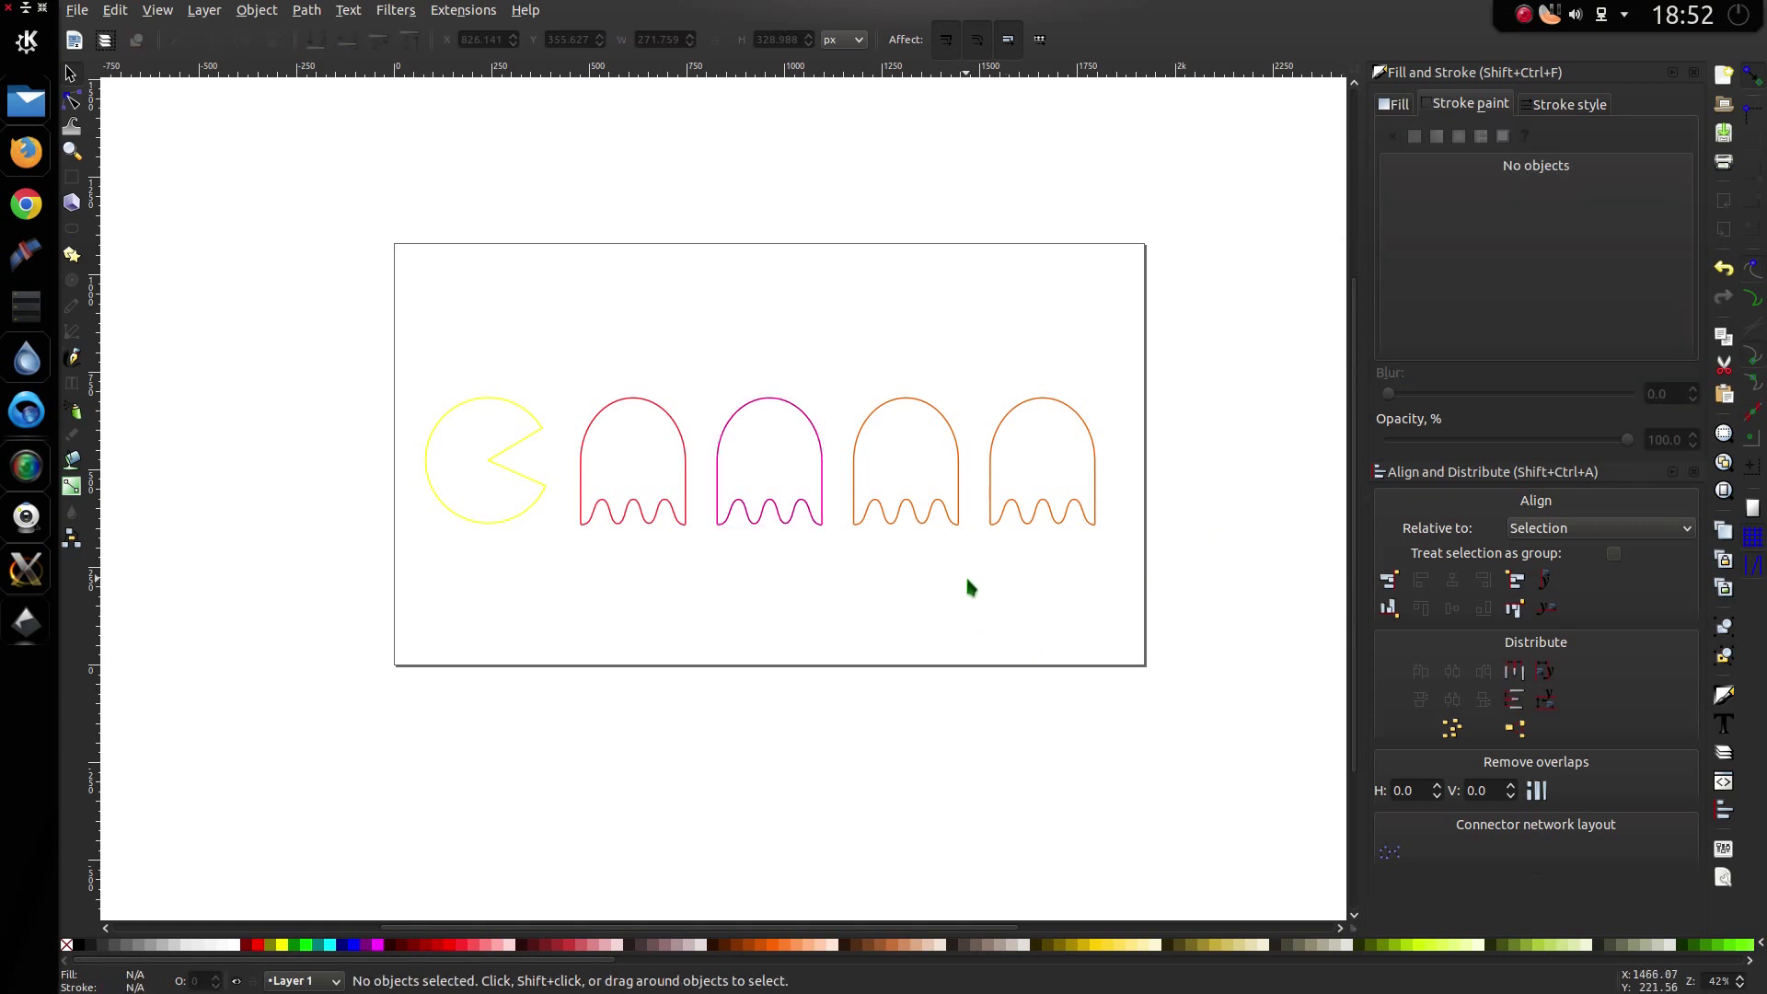
Step: Change the third ghost's outline to cyan-green at hue 120, slightly brightened
left_click(957, 506)
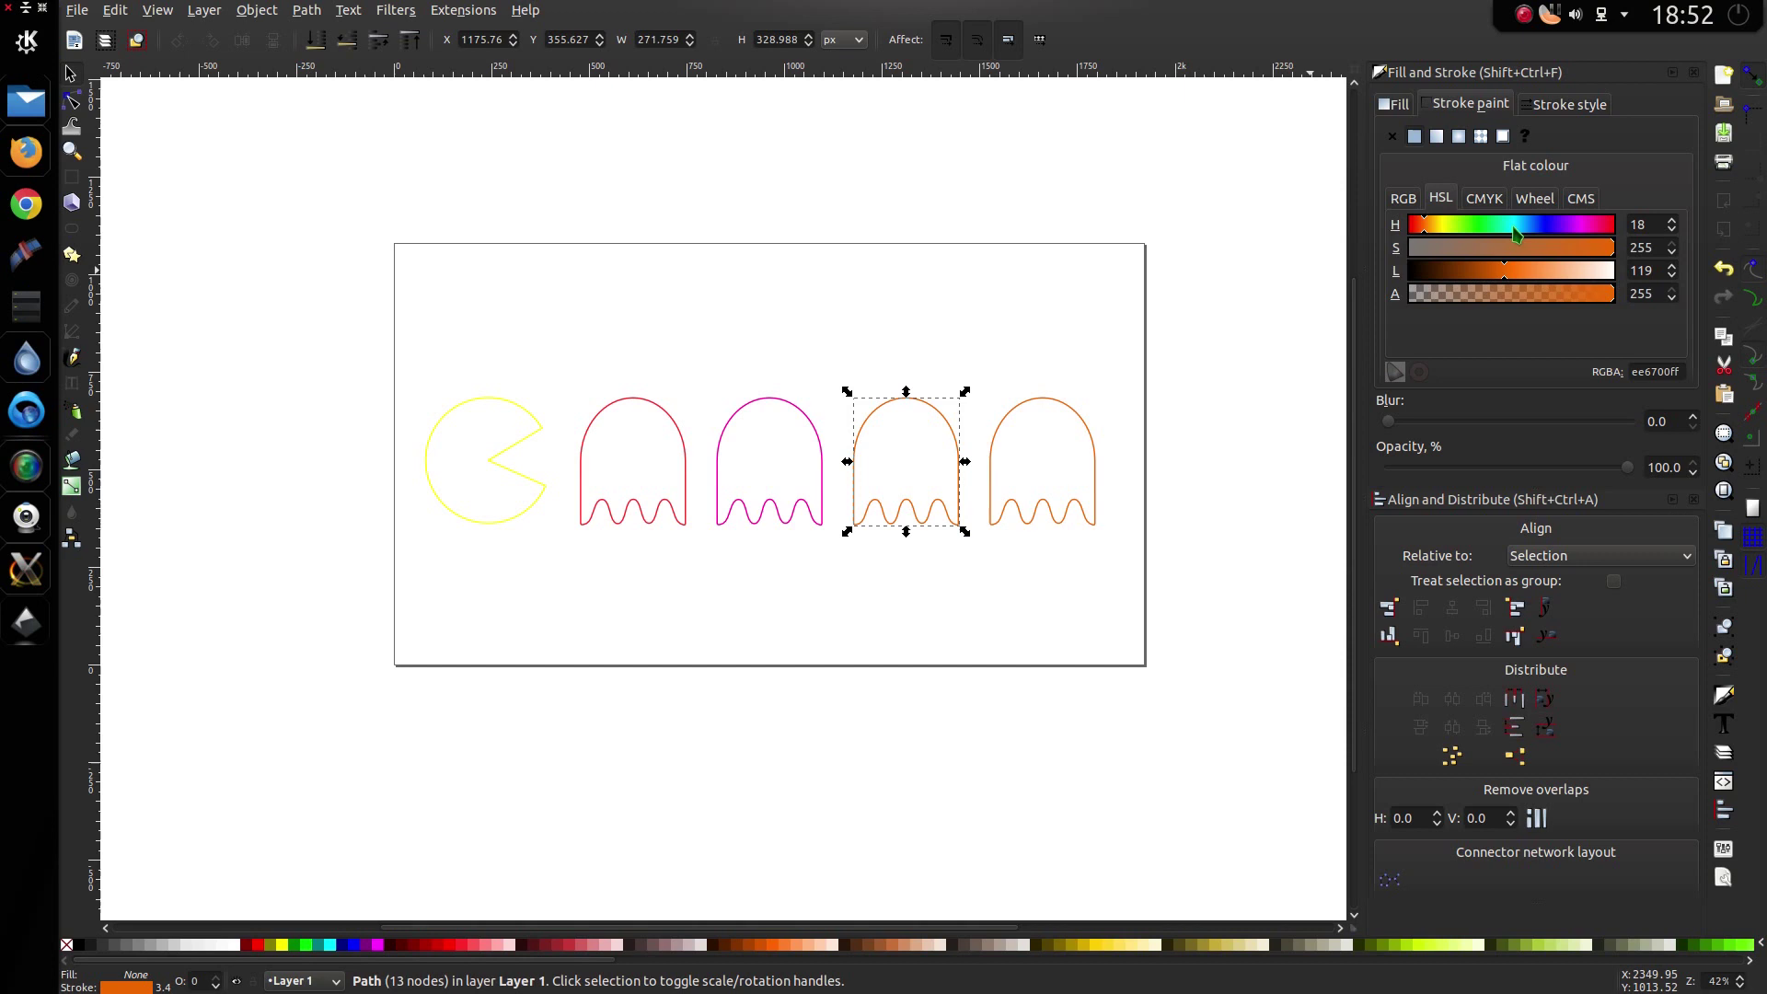
left_click(1507, 229)
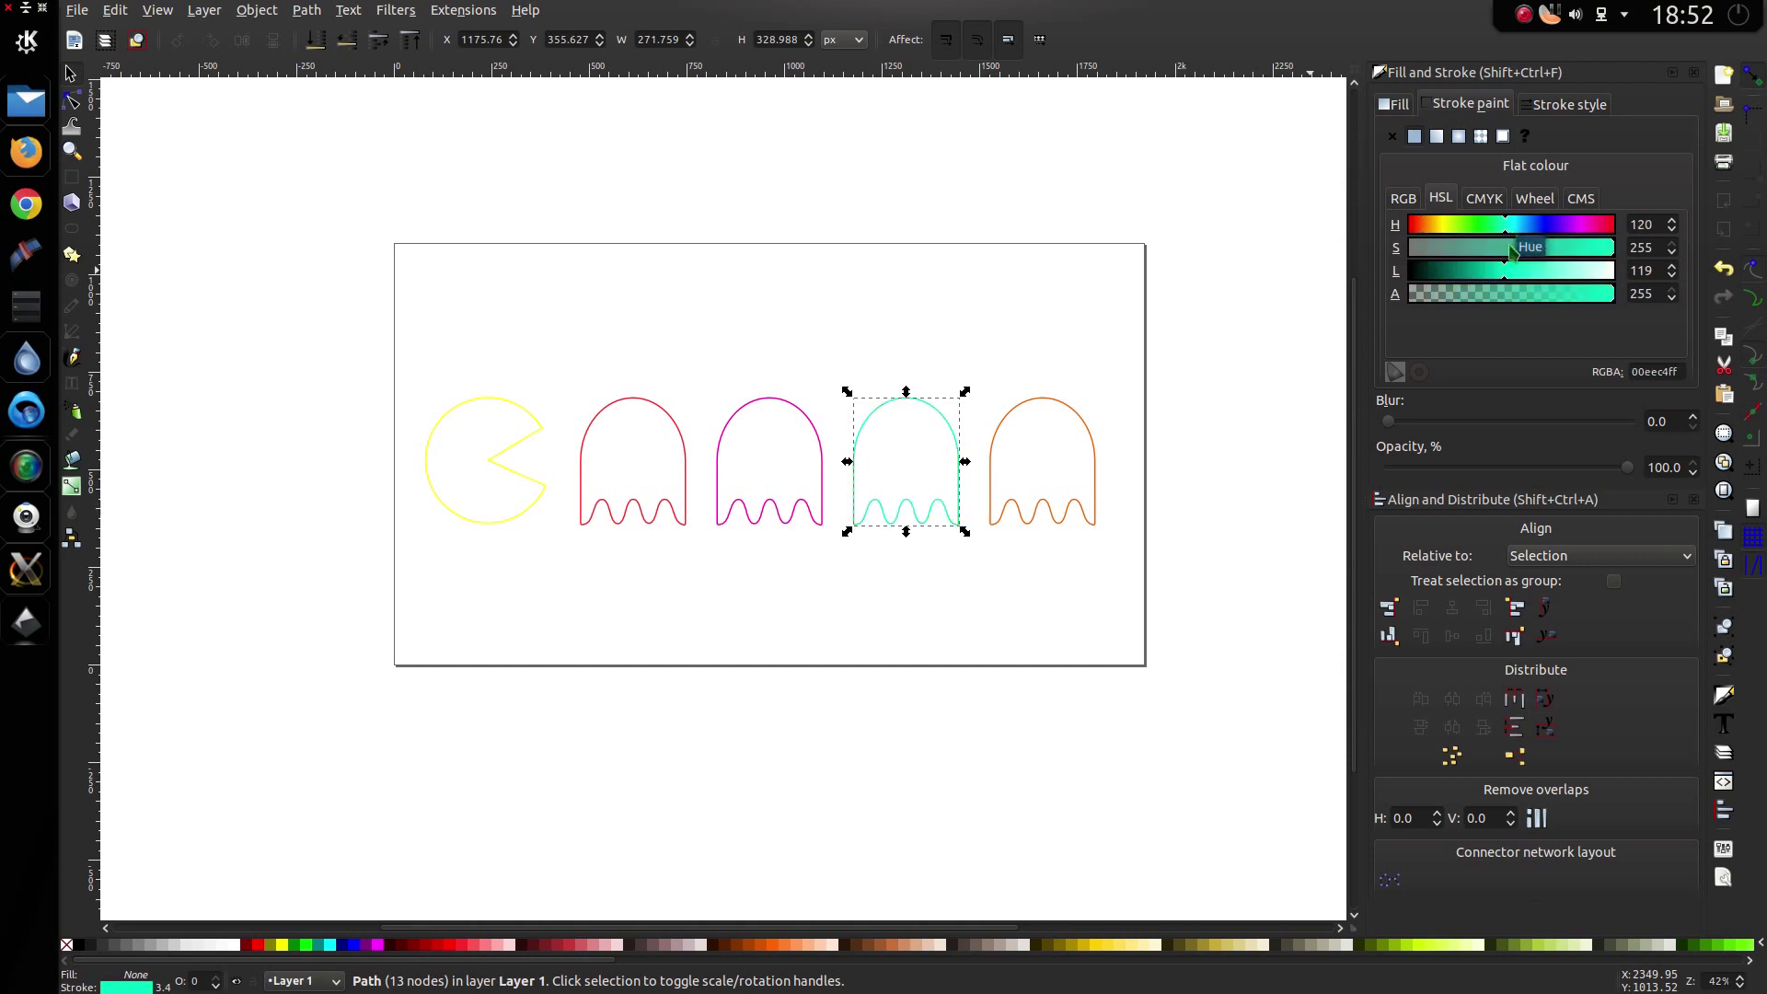
left_click(1508, 275)
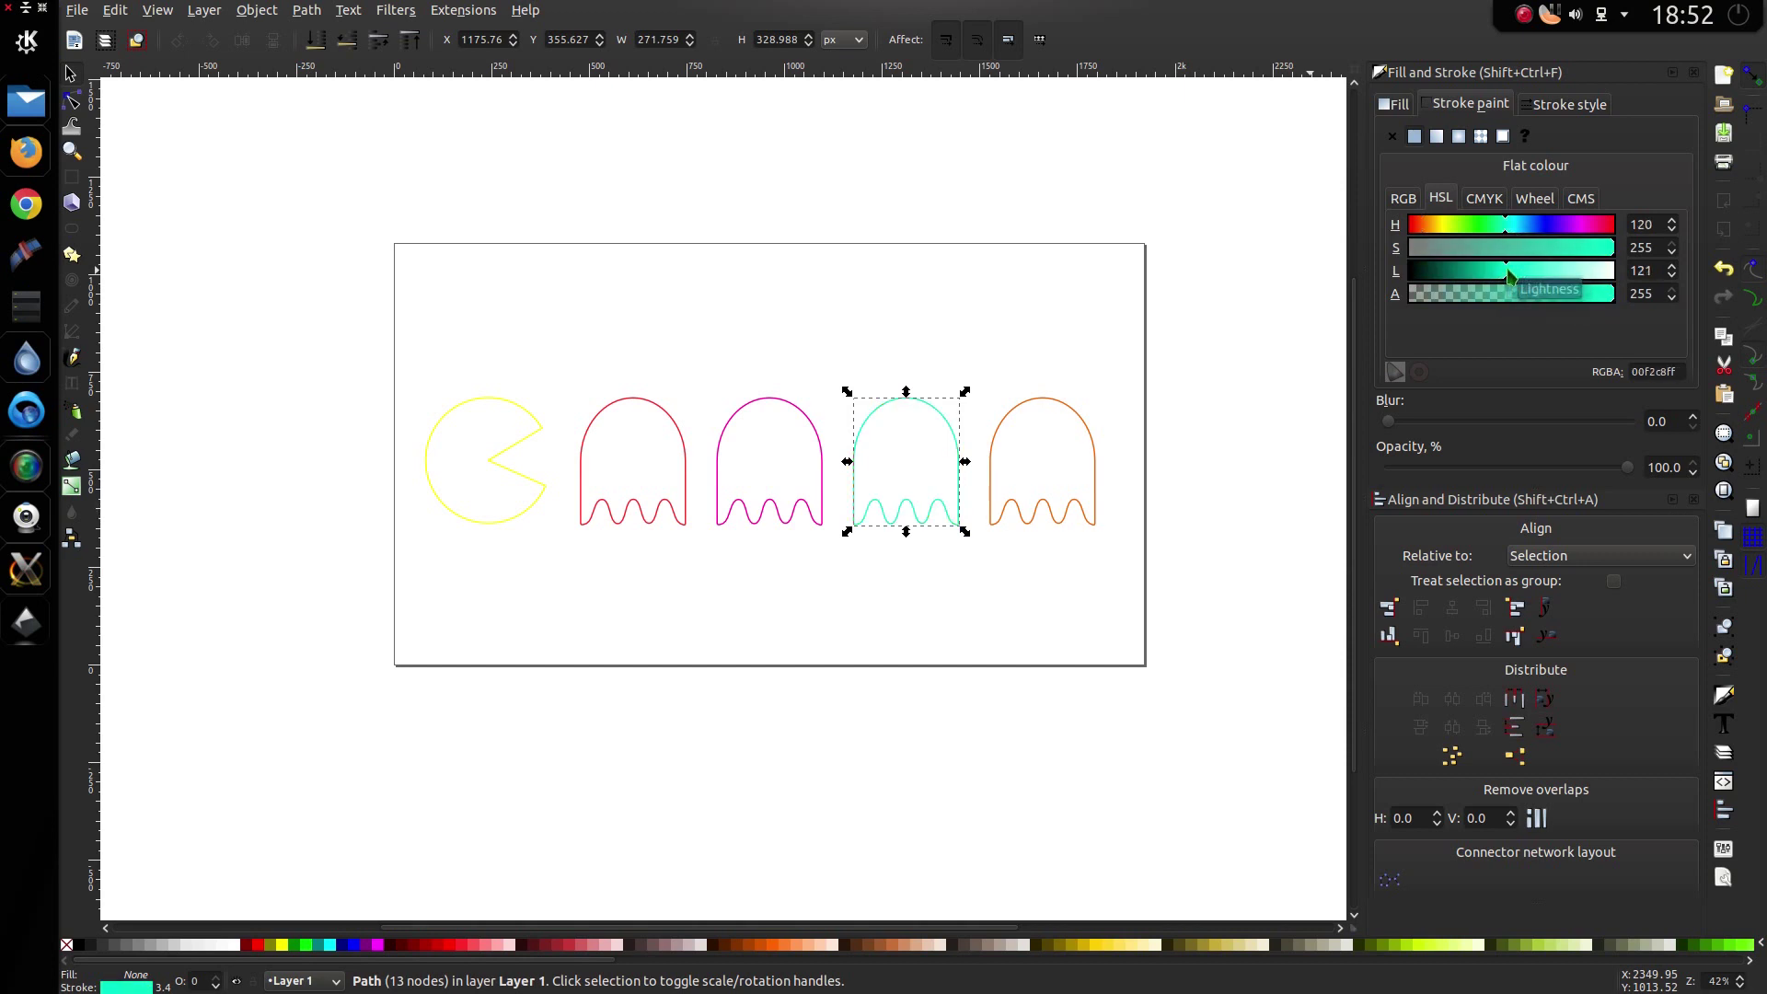
left_click(1074, 510)
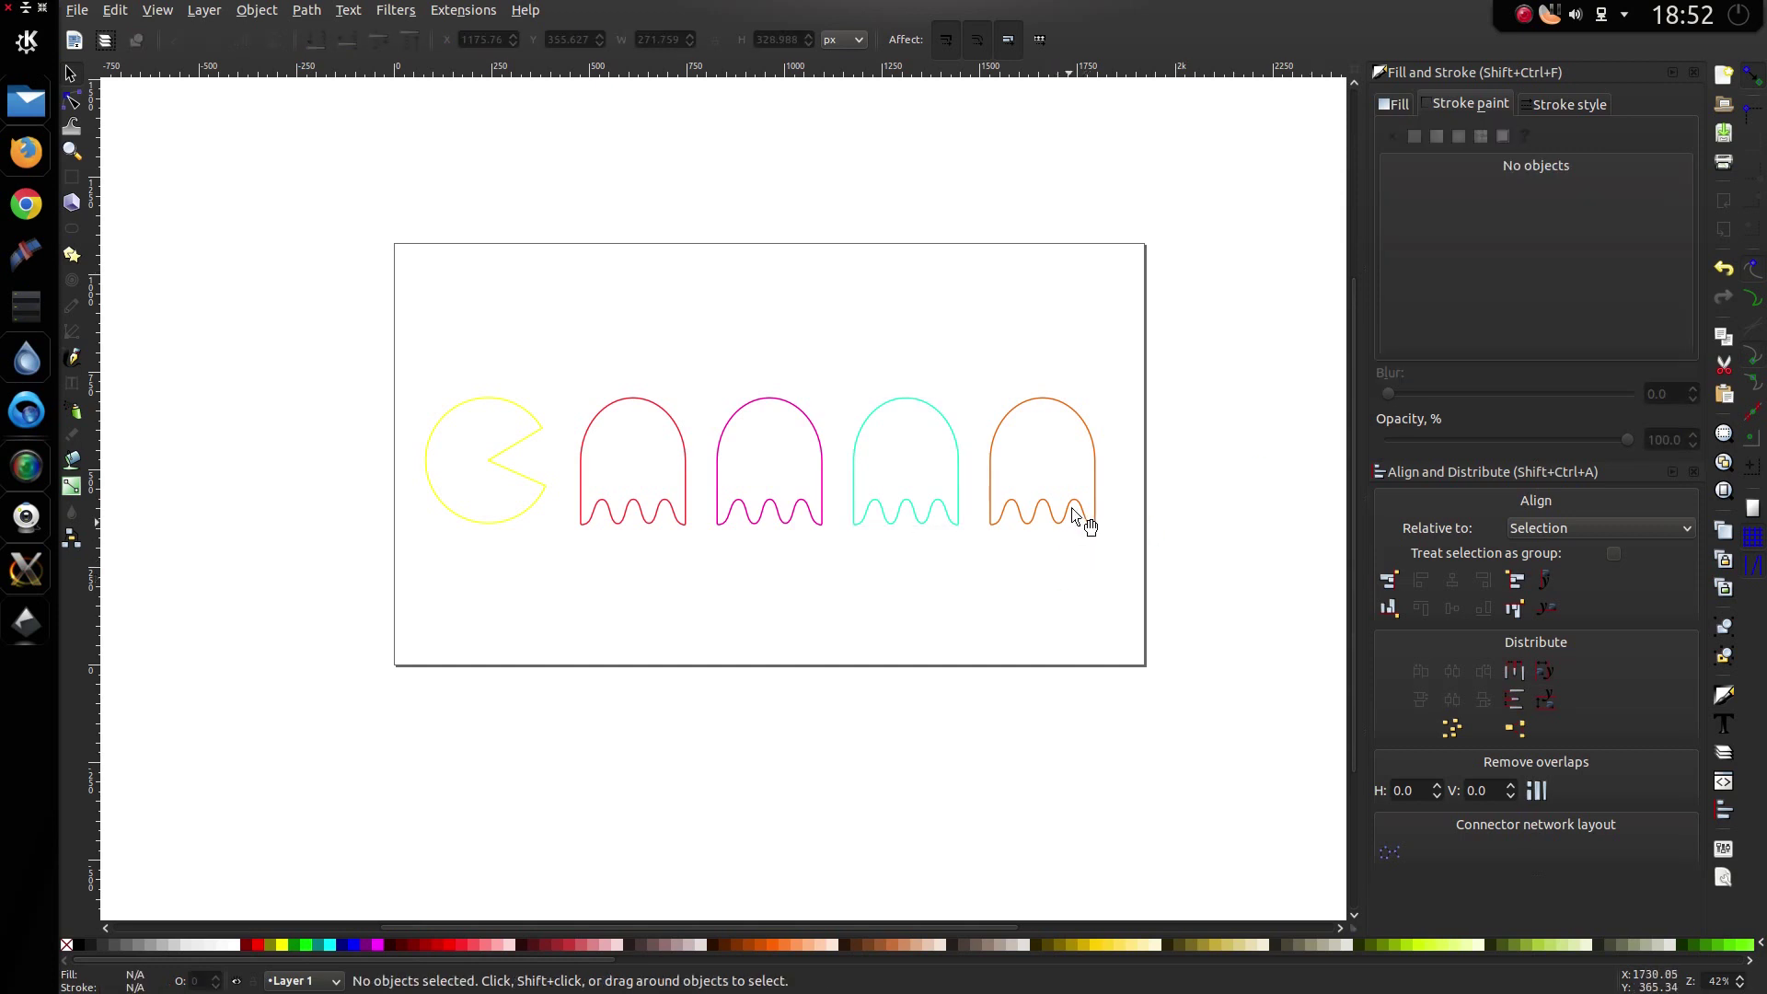
Step: Raise the last orange ghost's outline lightness to 125
left_click(1079, 514)
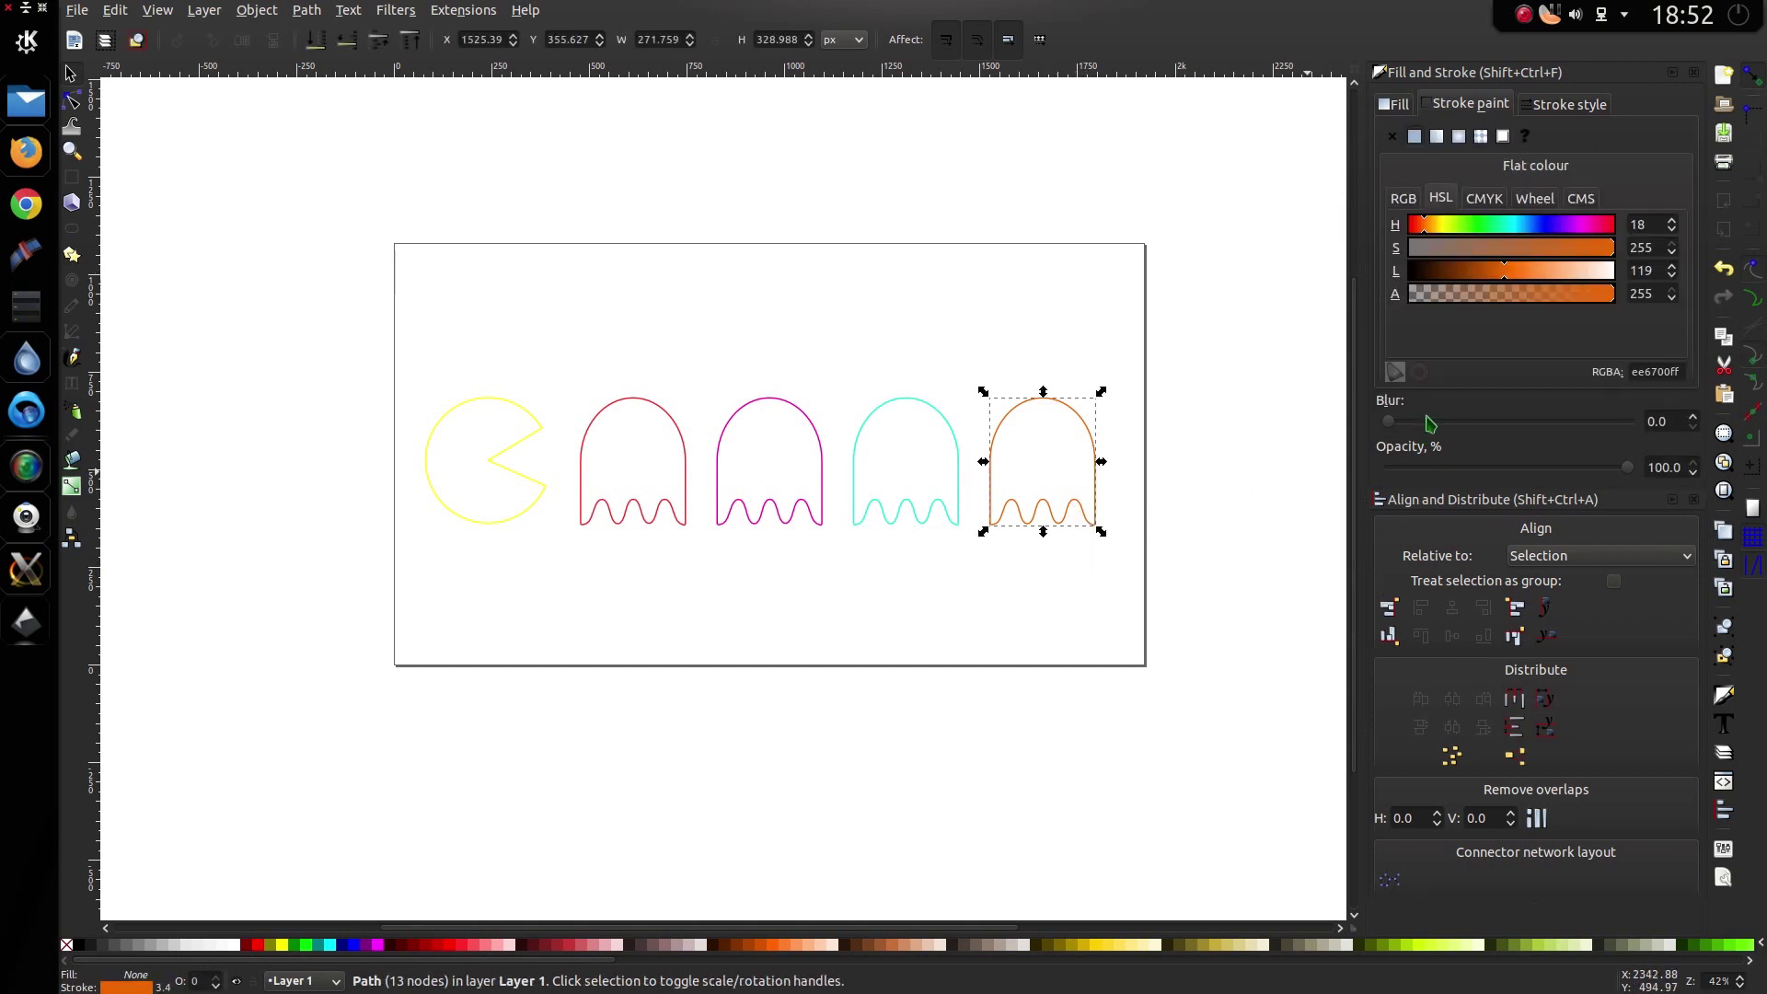
left_click(1510, 272)
left_click(1512, 272)
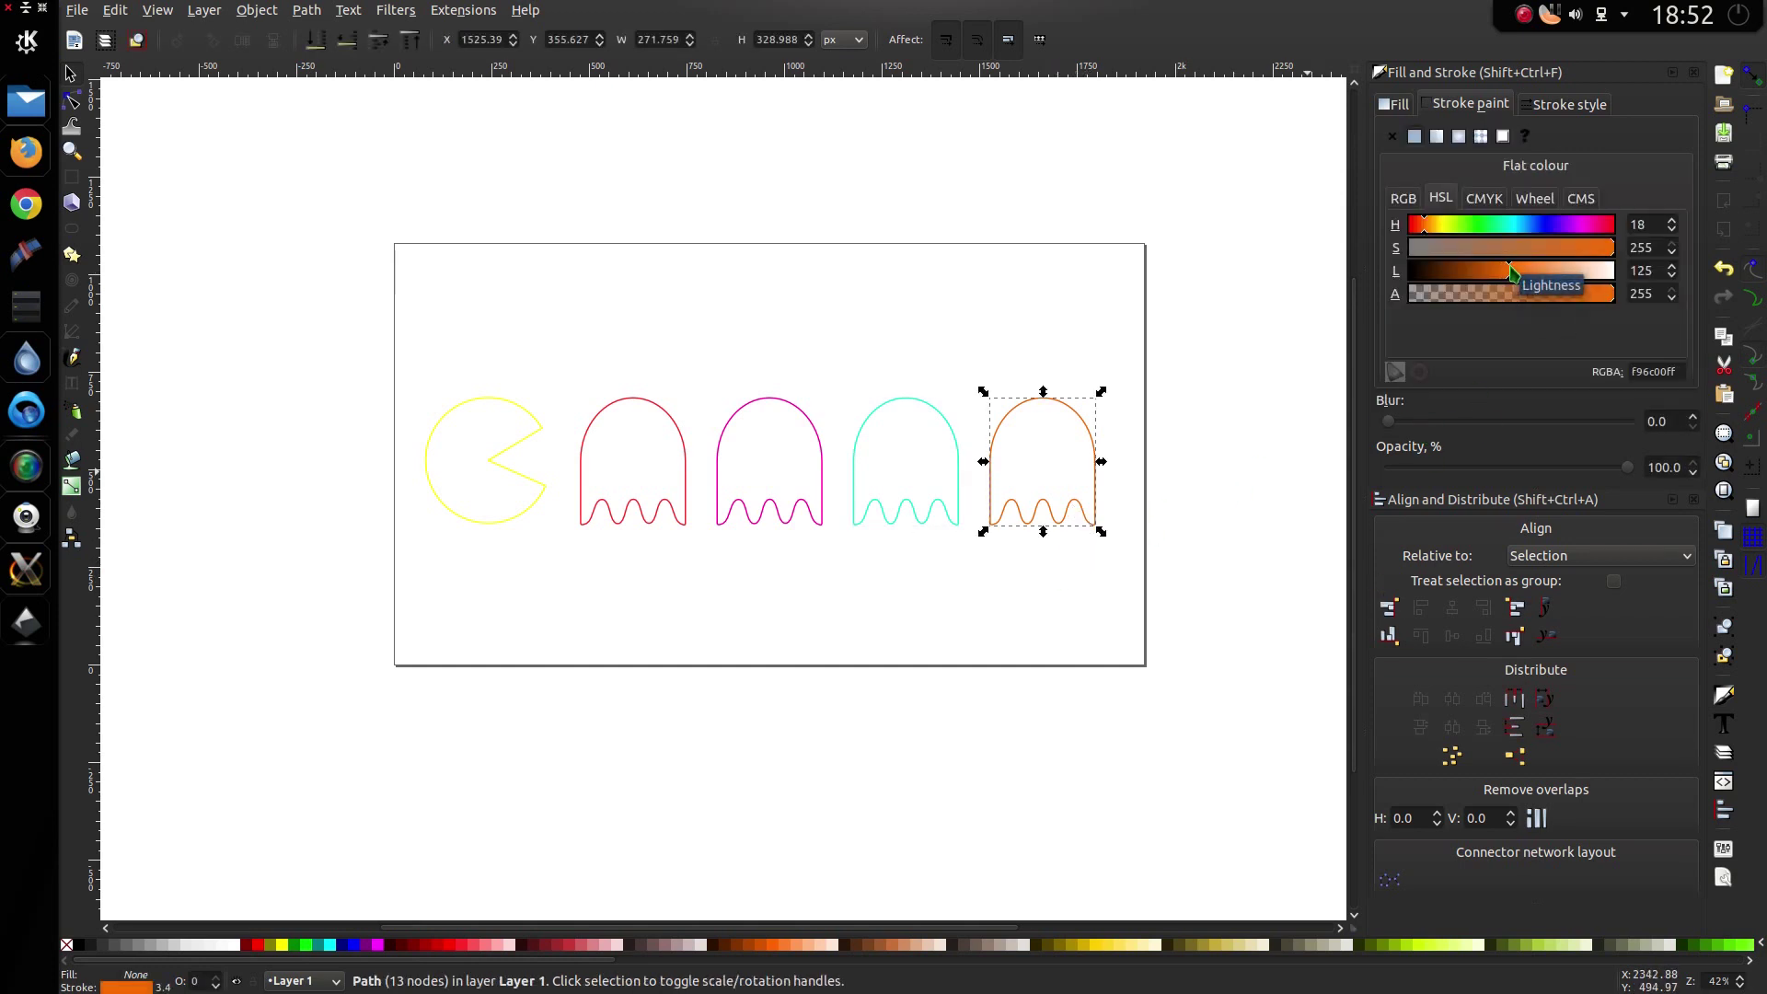
left_click(1104, 585)
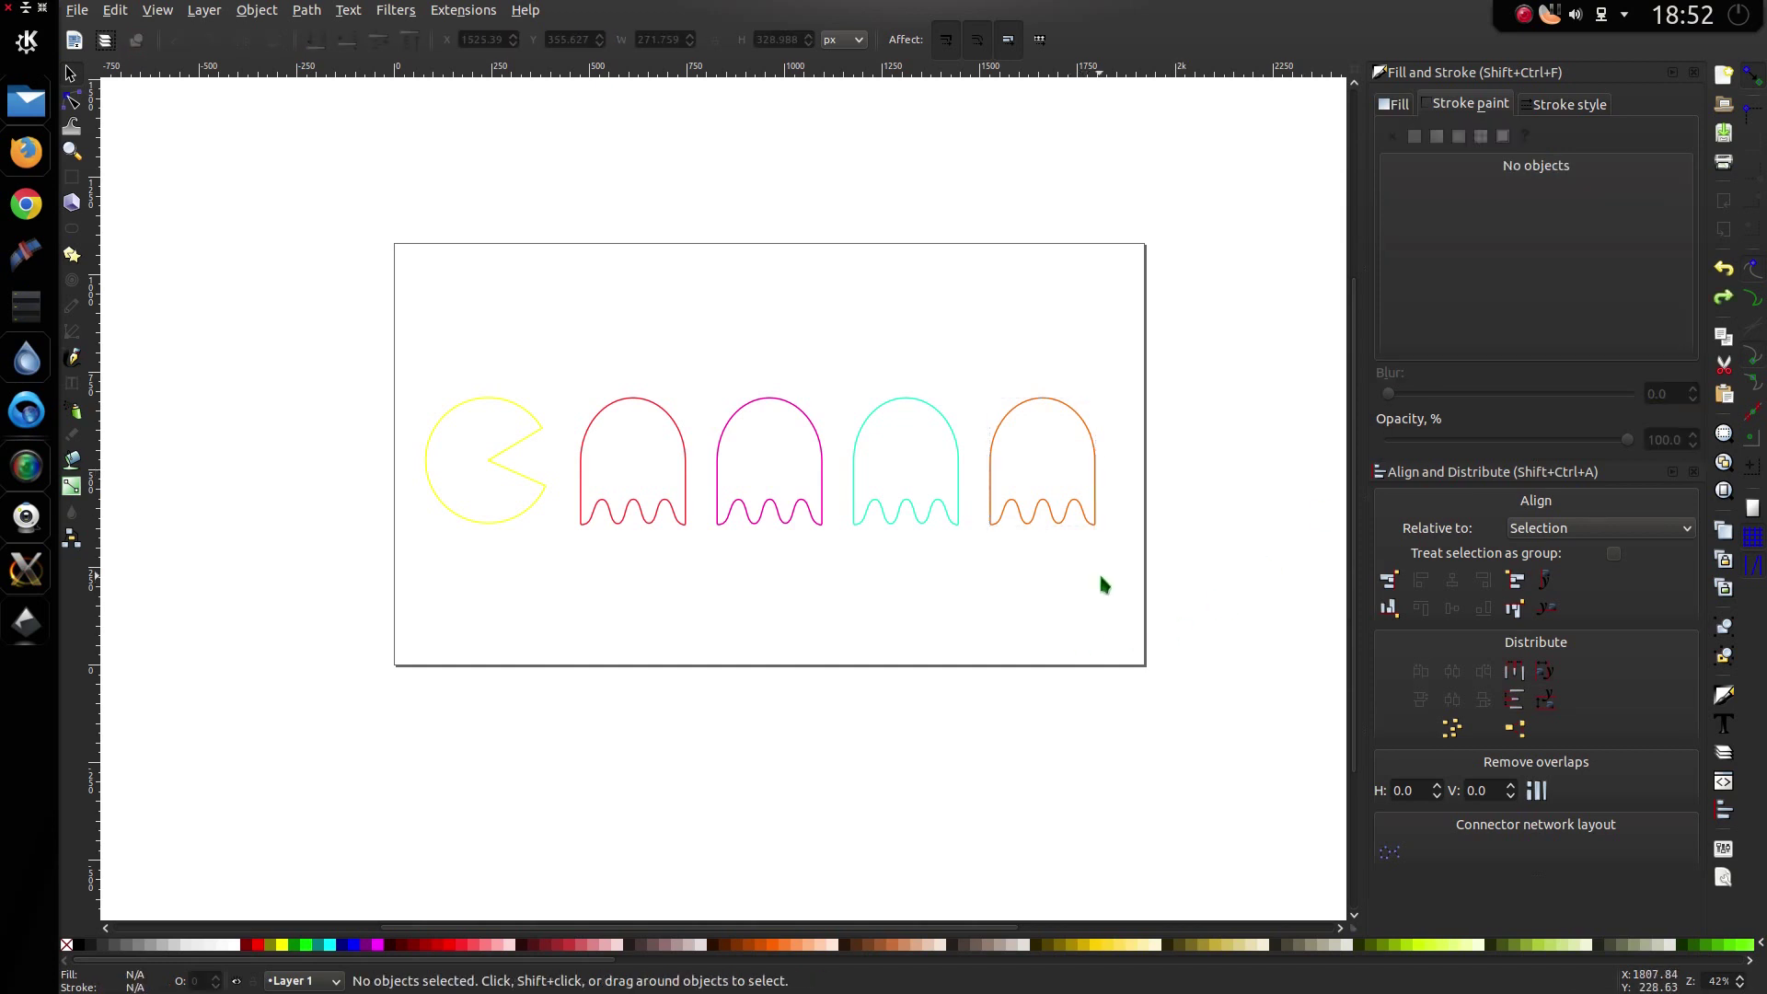
Step: Set the stroke width of all four ghost outlines to 4 px
mouse_move(1115, 571)
left_mouse_down()
mouse_move(687, 288)
mouse_move(430, 351)
left_mouse_up()
left_click(1569, 104)
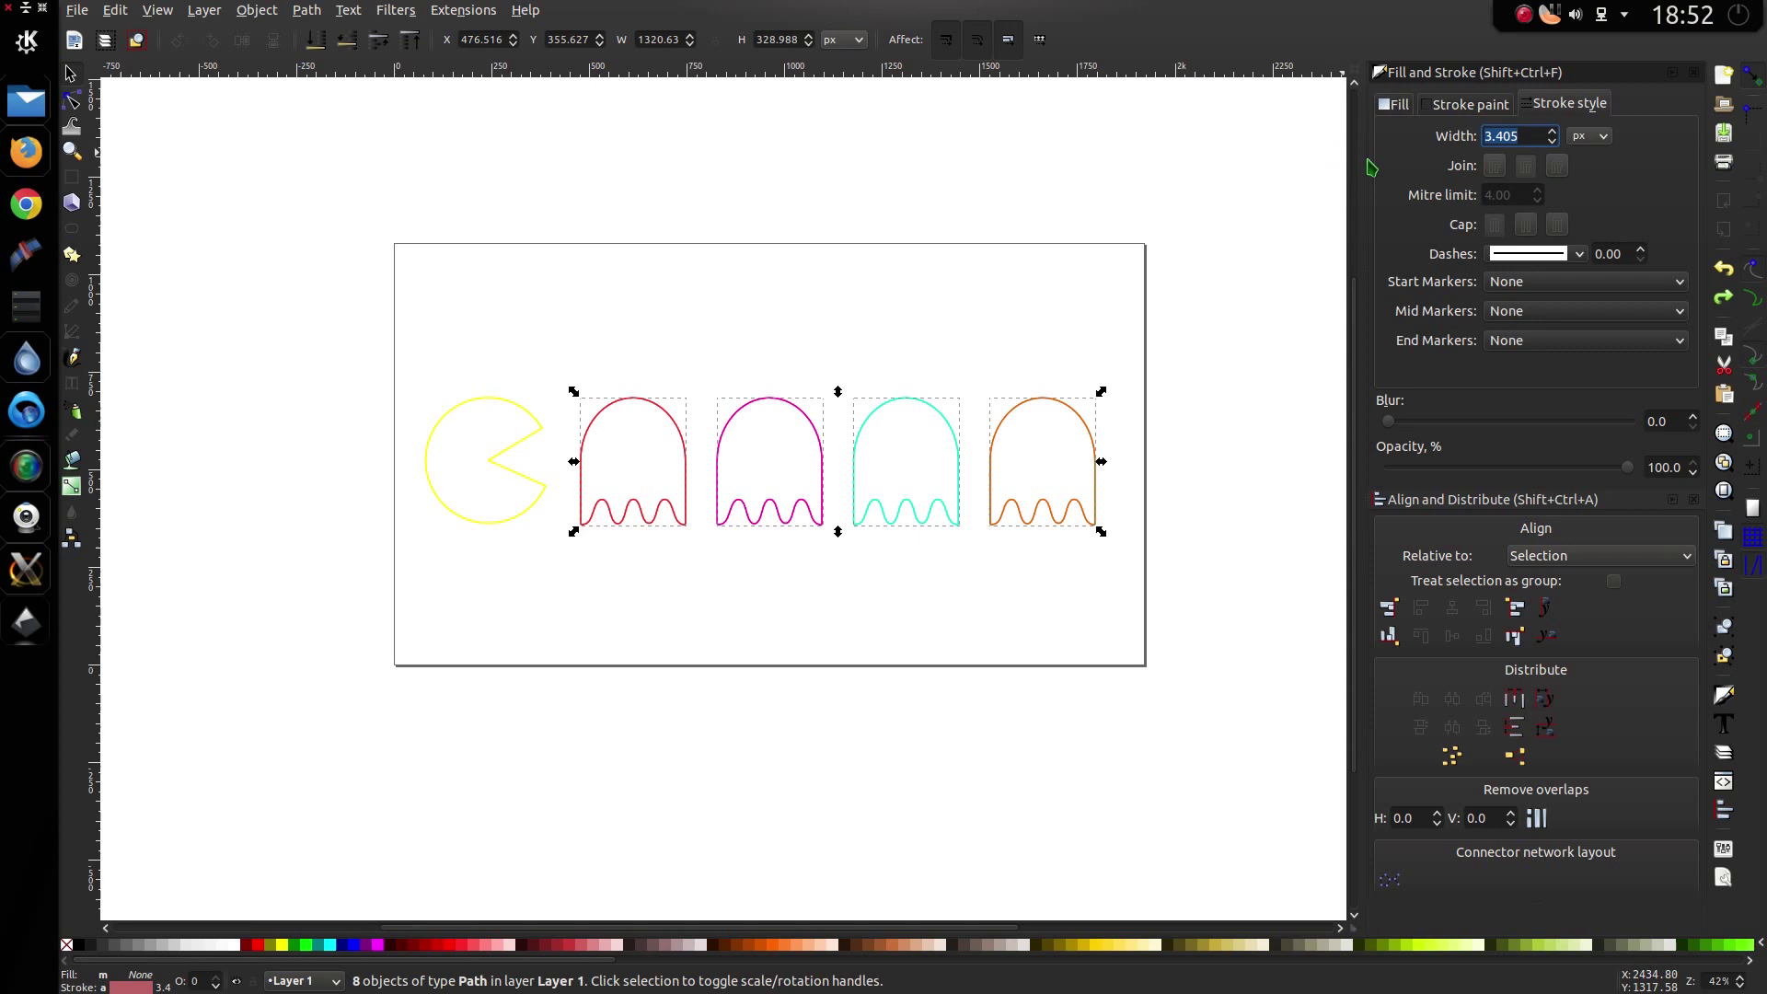
type("4")
key("Return")
left_click(1162, 563)
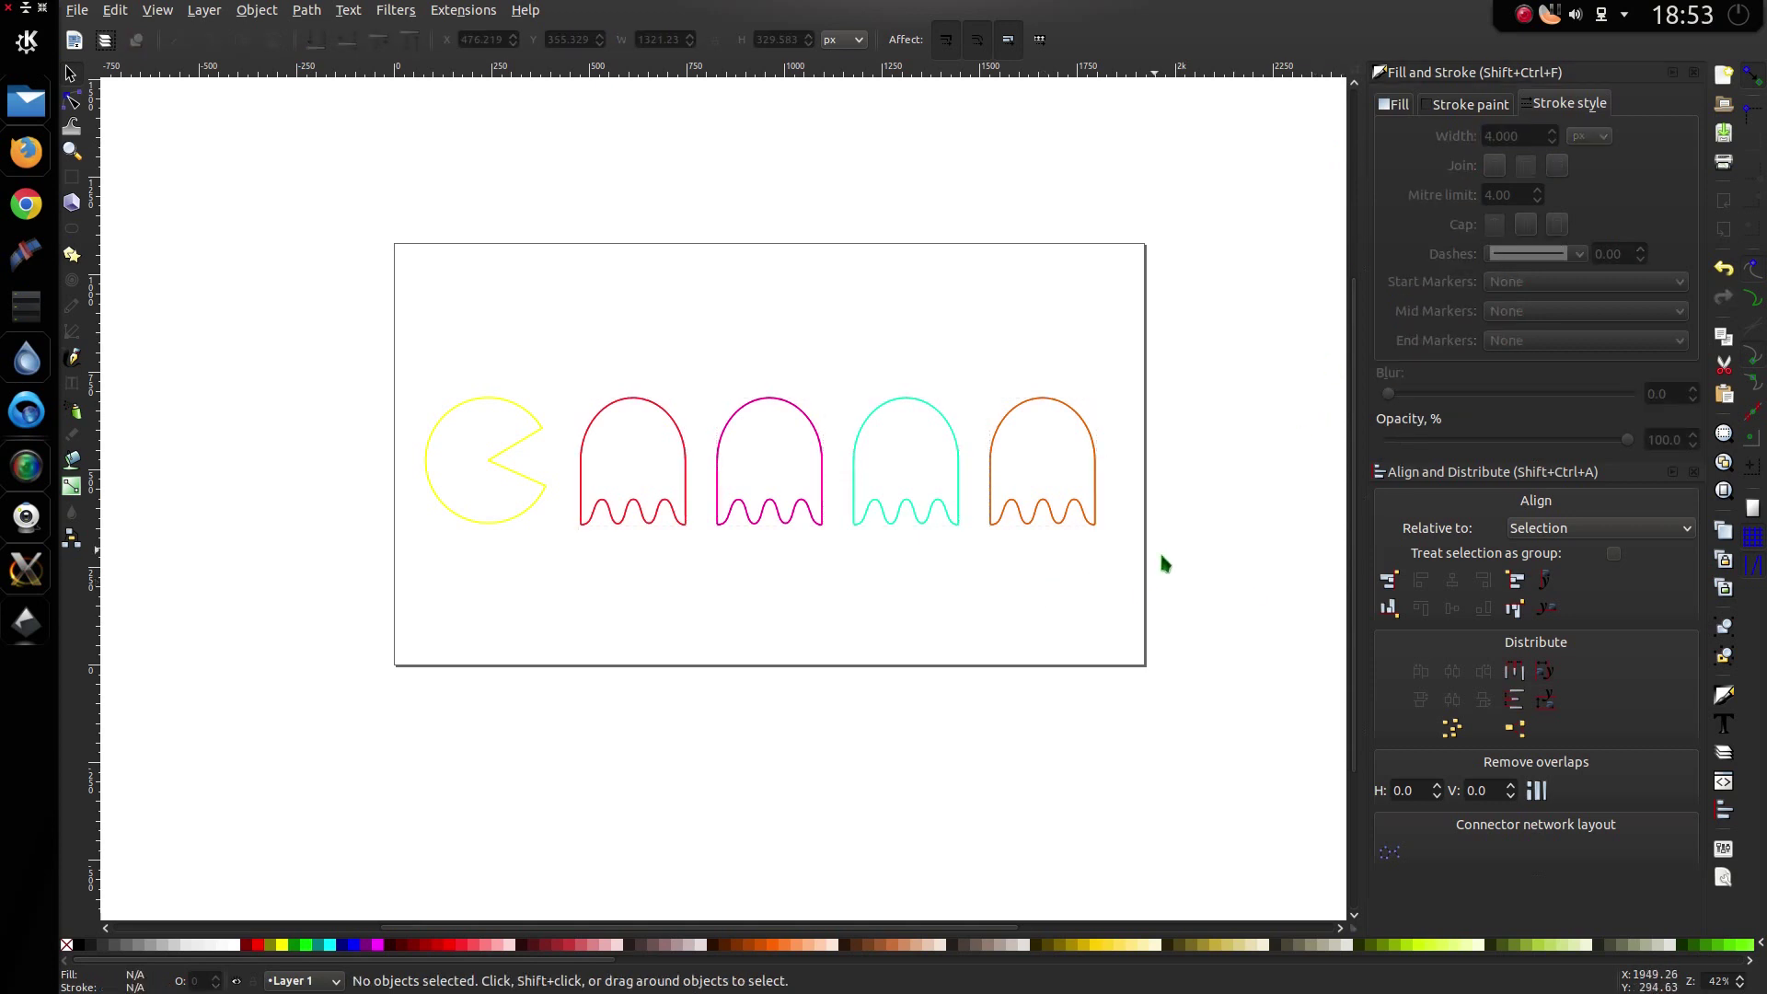
Step: Set Pac-Man's stroke width to 4 px too, then select all five shapes together
left_click(502, 523)
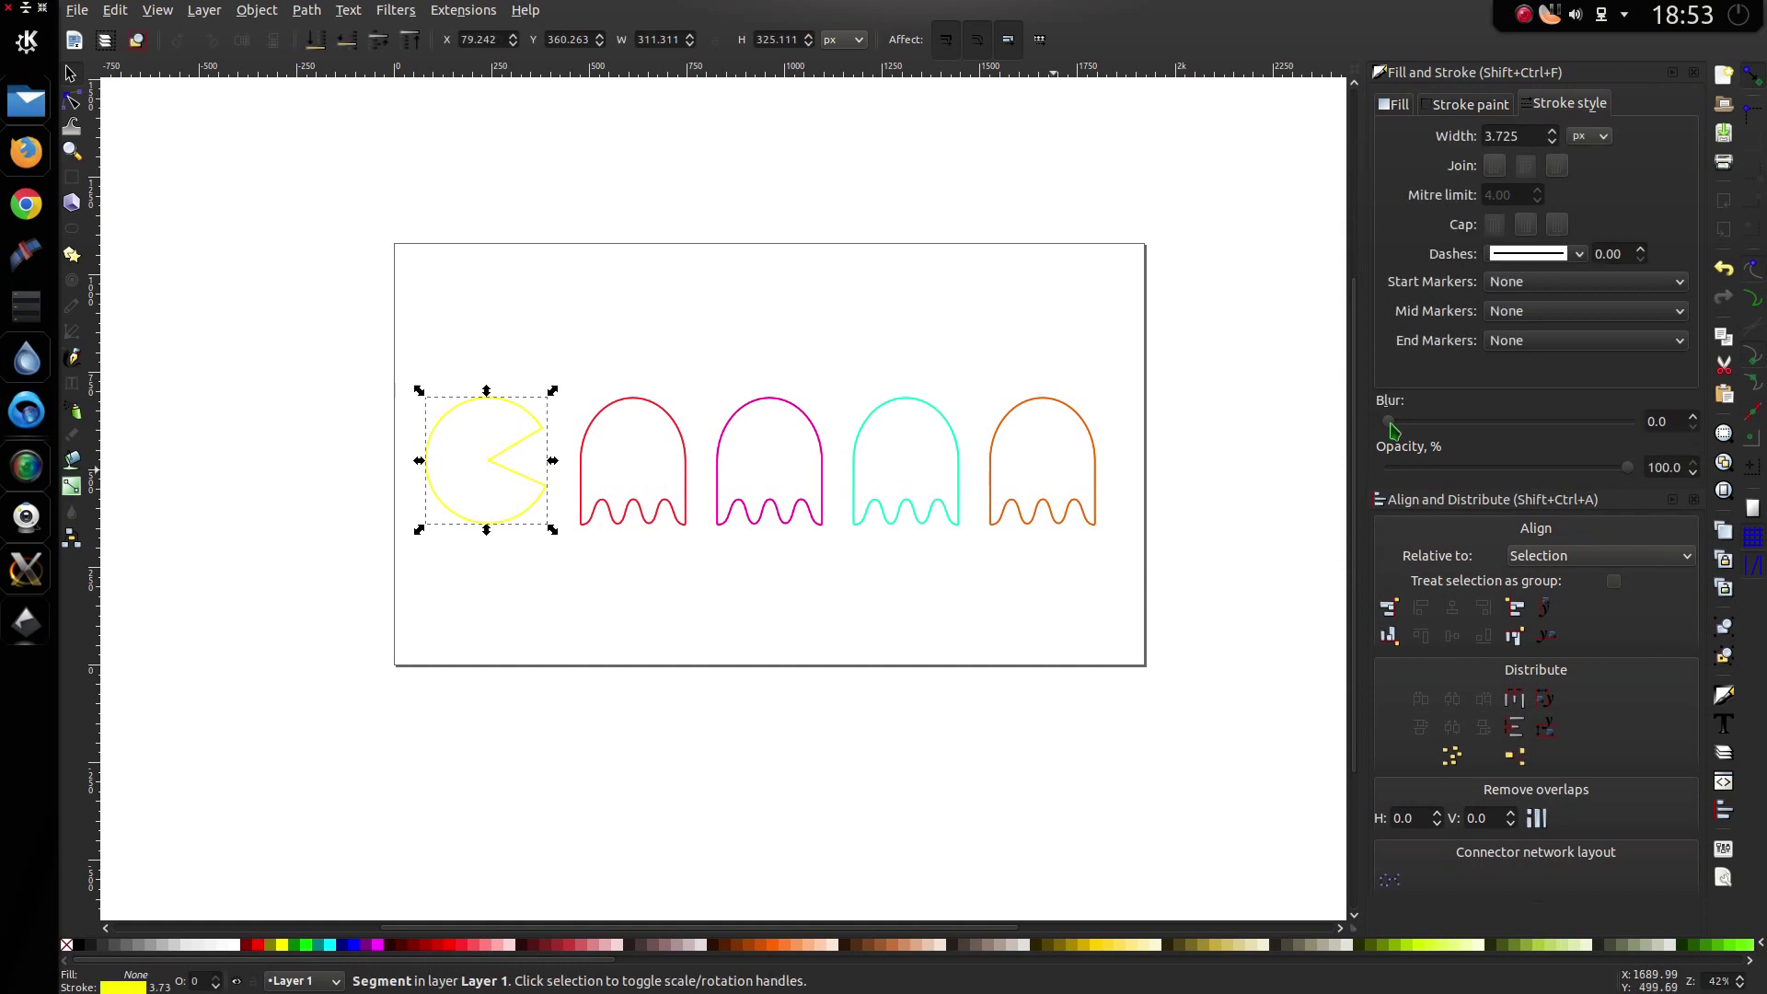
triple_click(1514, 136)
type("4")
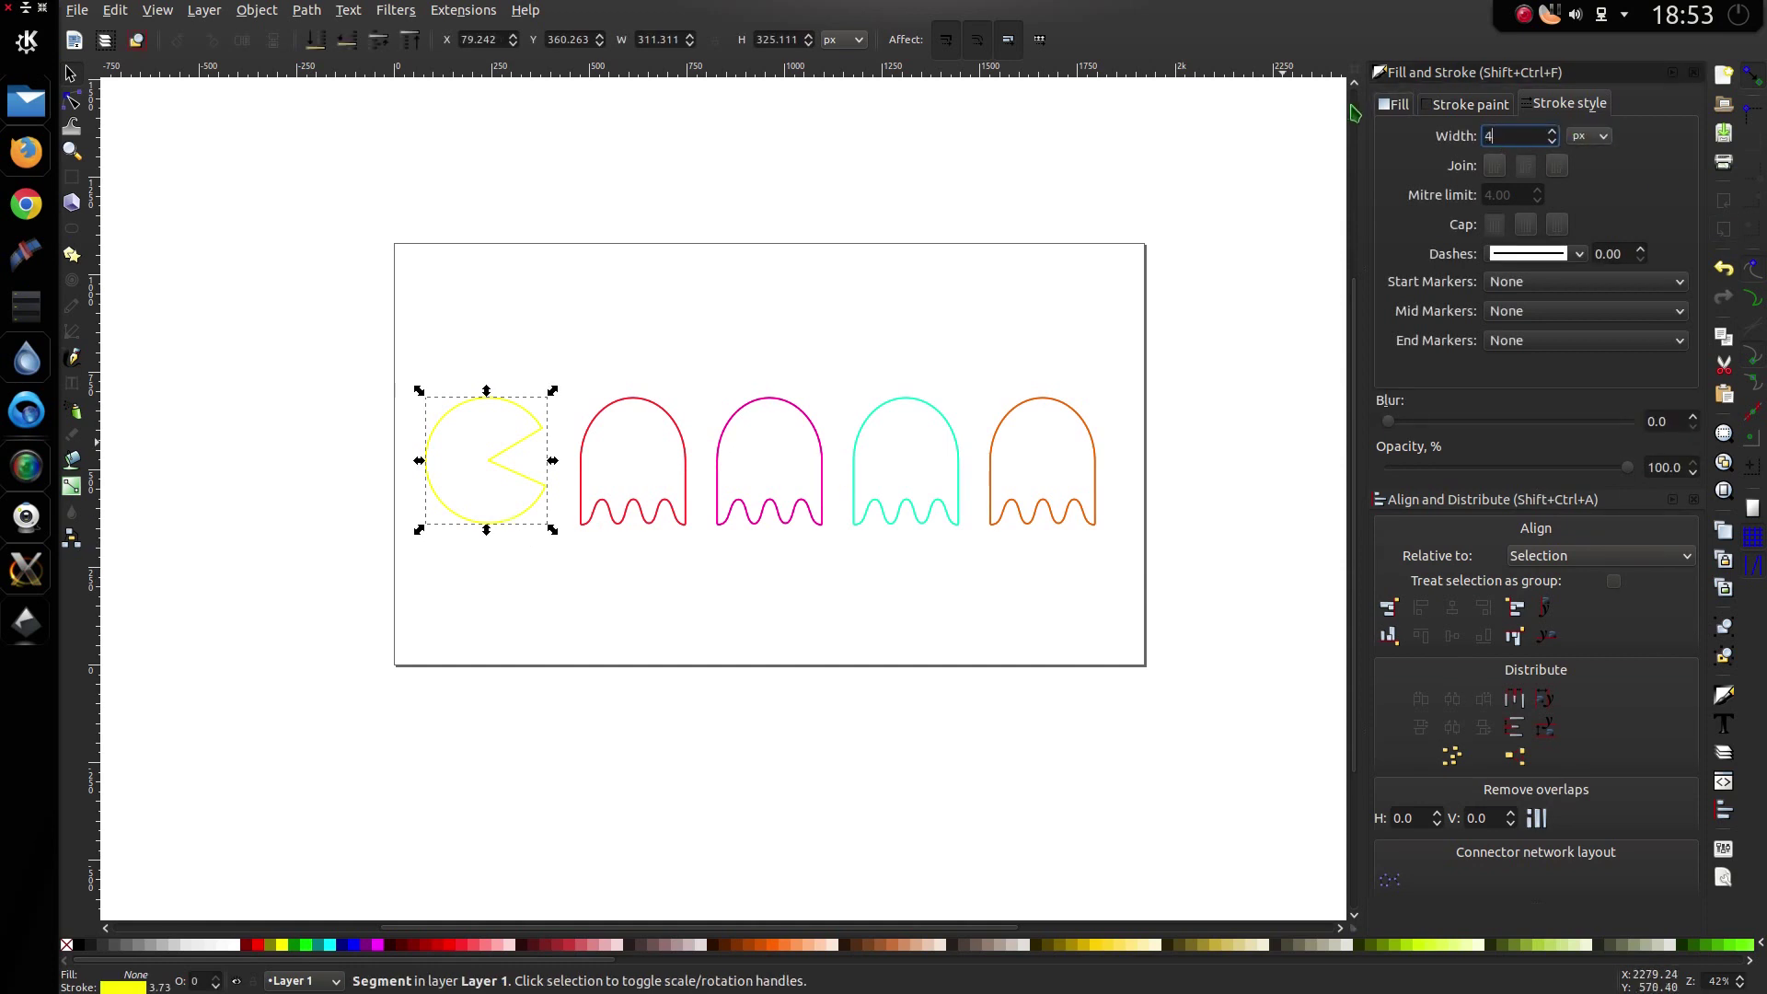
key("Return")
left_click(1139, 584)
mouse_move(1126, 581)
left_mouse_down()
mouse_move(359, 340)
mouse_move(391, 335)
left_mouse_up()
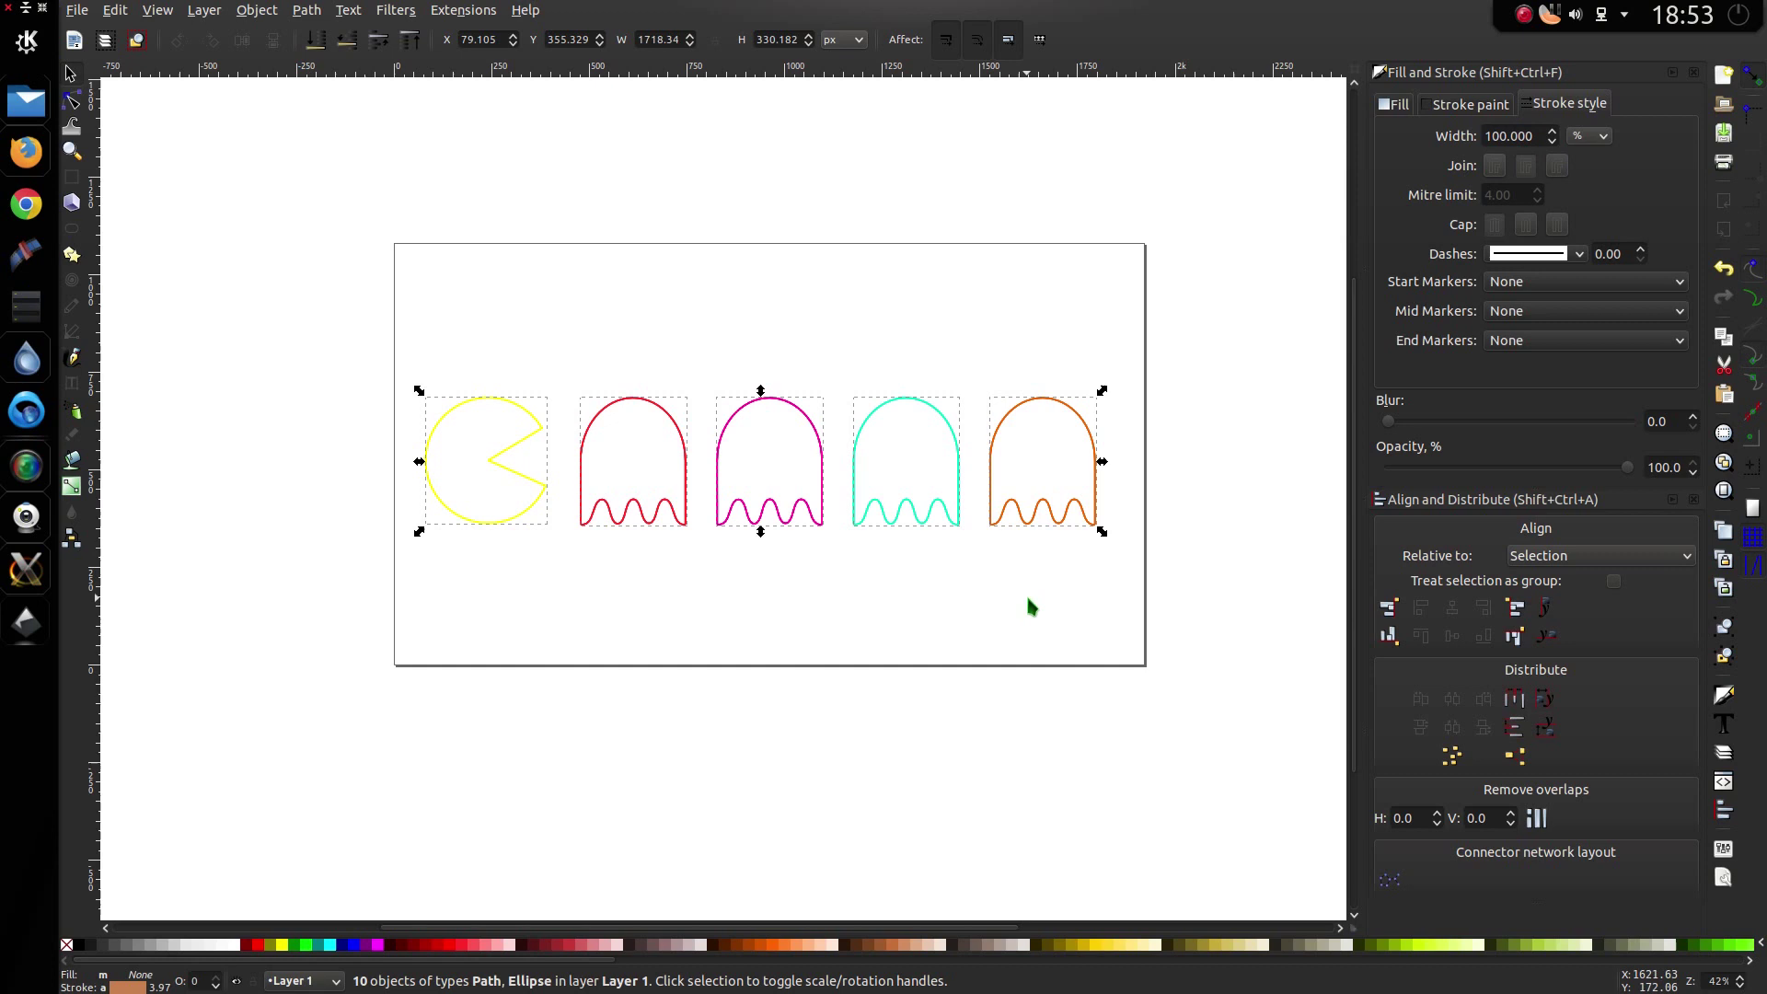
Step: Thicken Pac-Man's outline to 15 px and blur it by 6.1 to form the glow
left_click(517, 521)
left_click(543, 587)
left_click(534, 512)
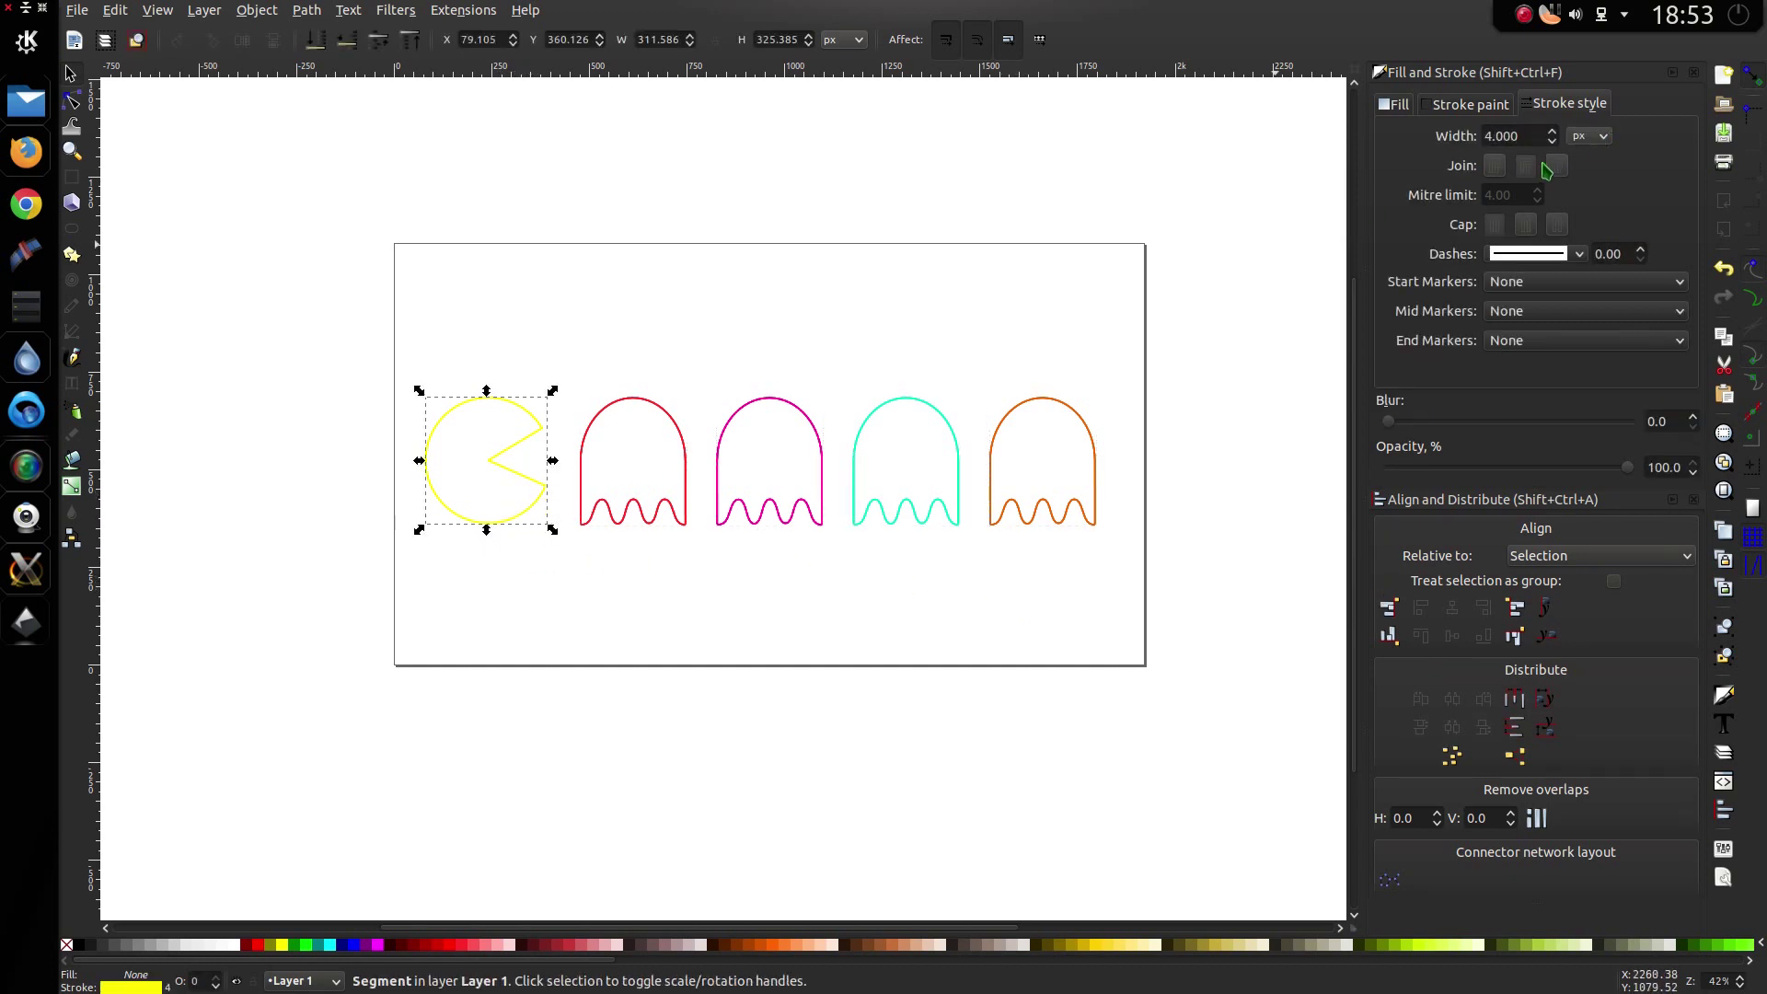
double_click(1527, 138)
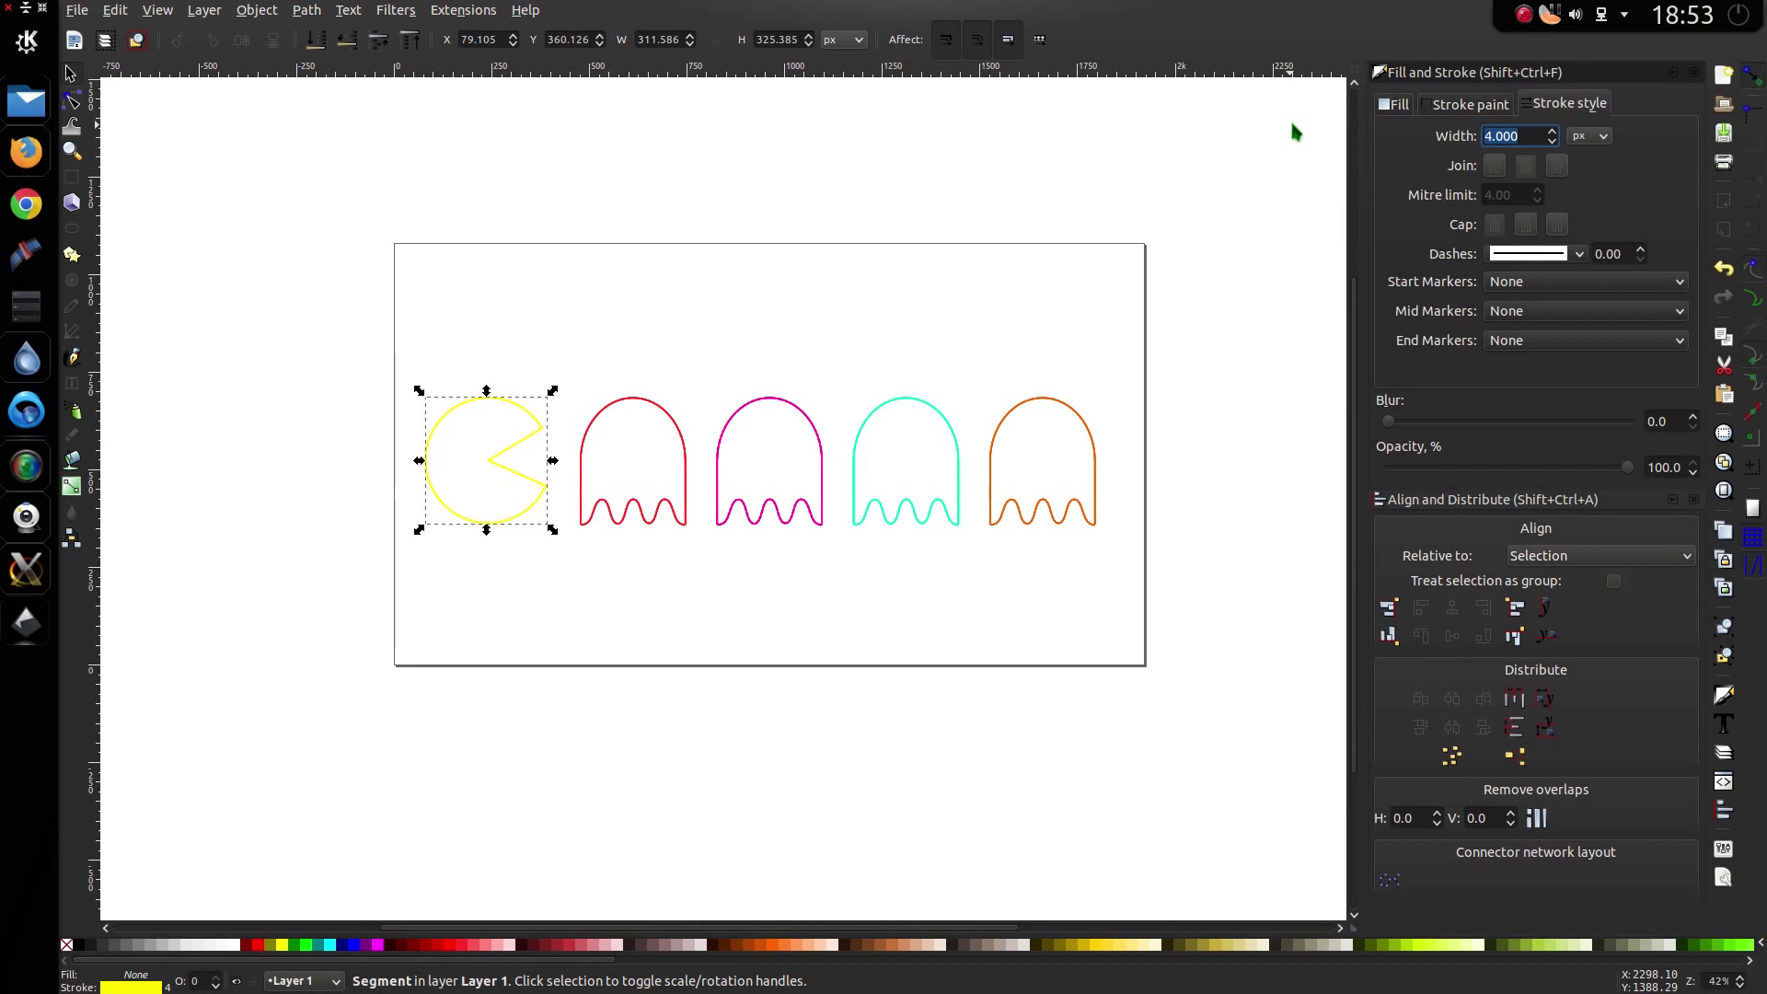
type("15")
key("Return")
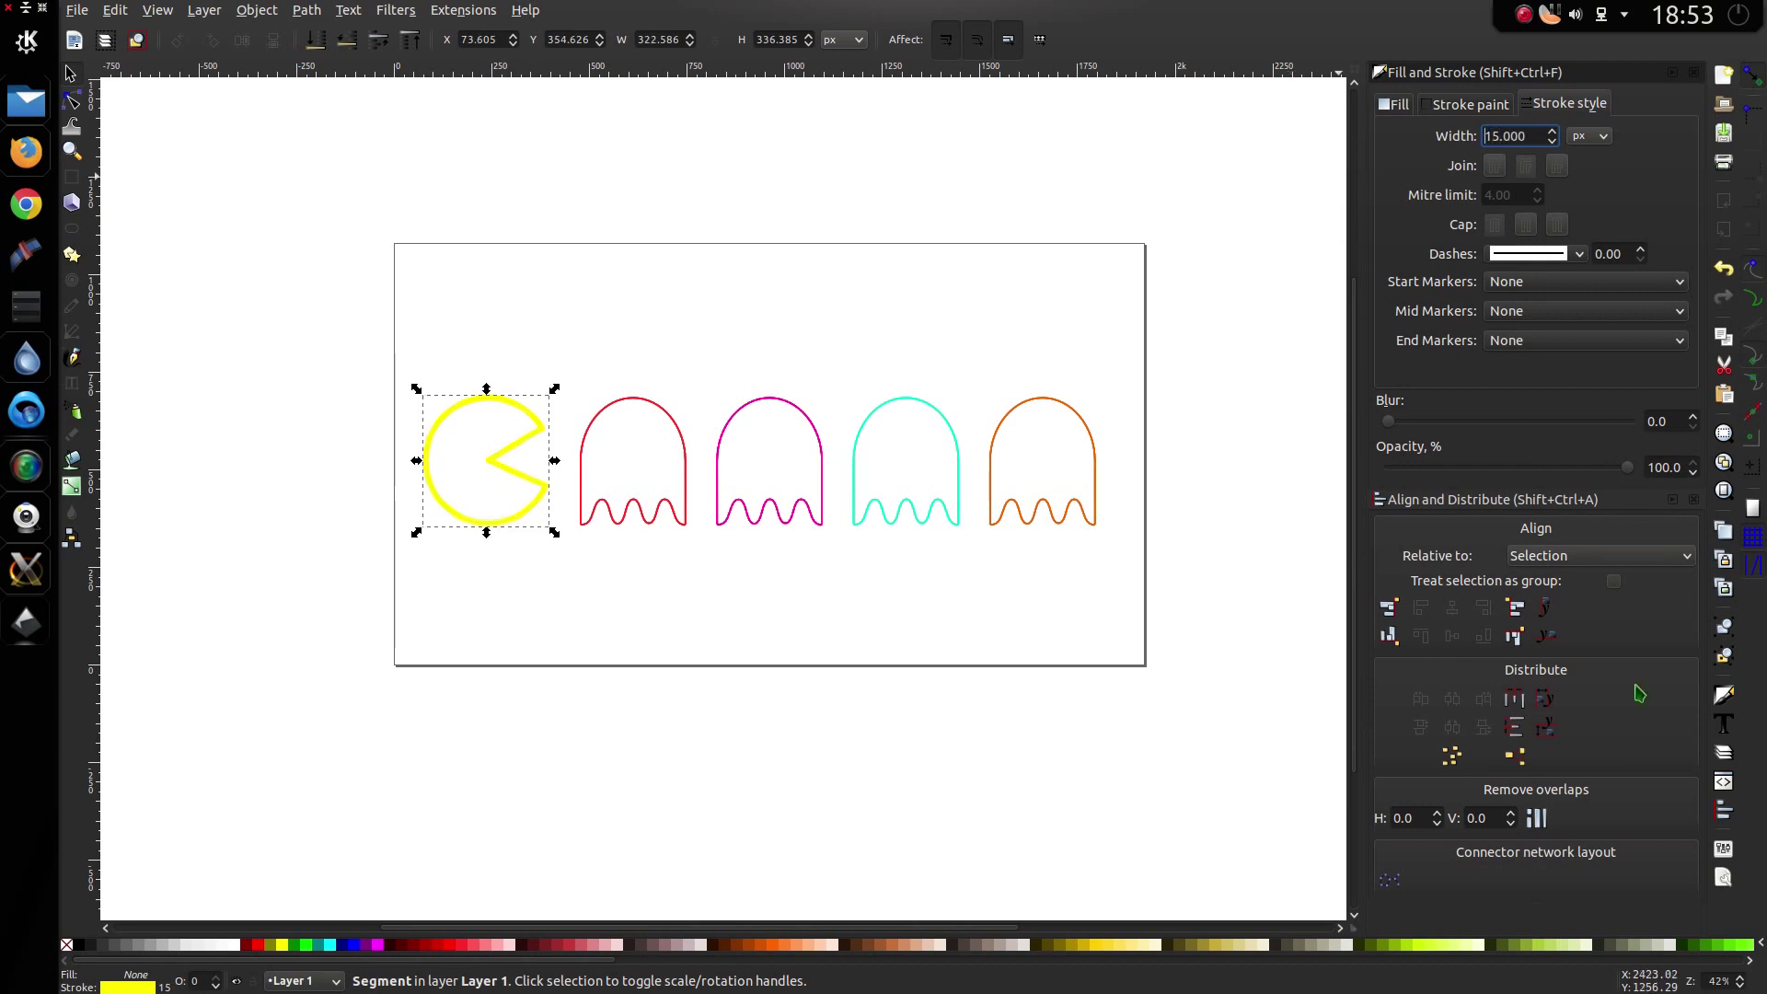
double_click(1661, 420)
type("6")
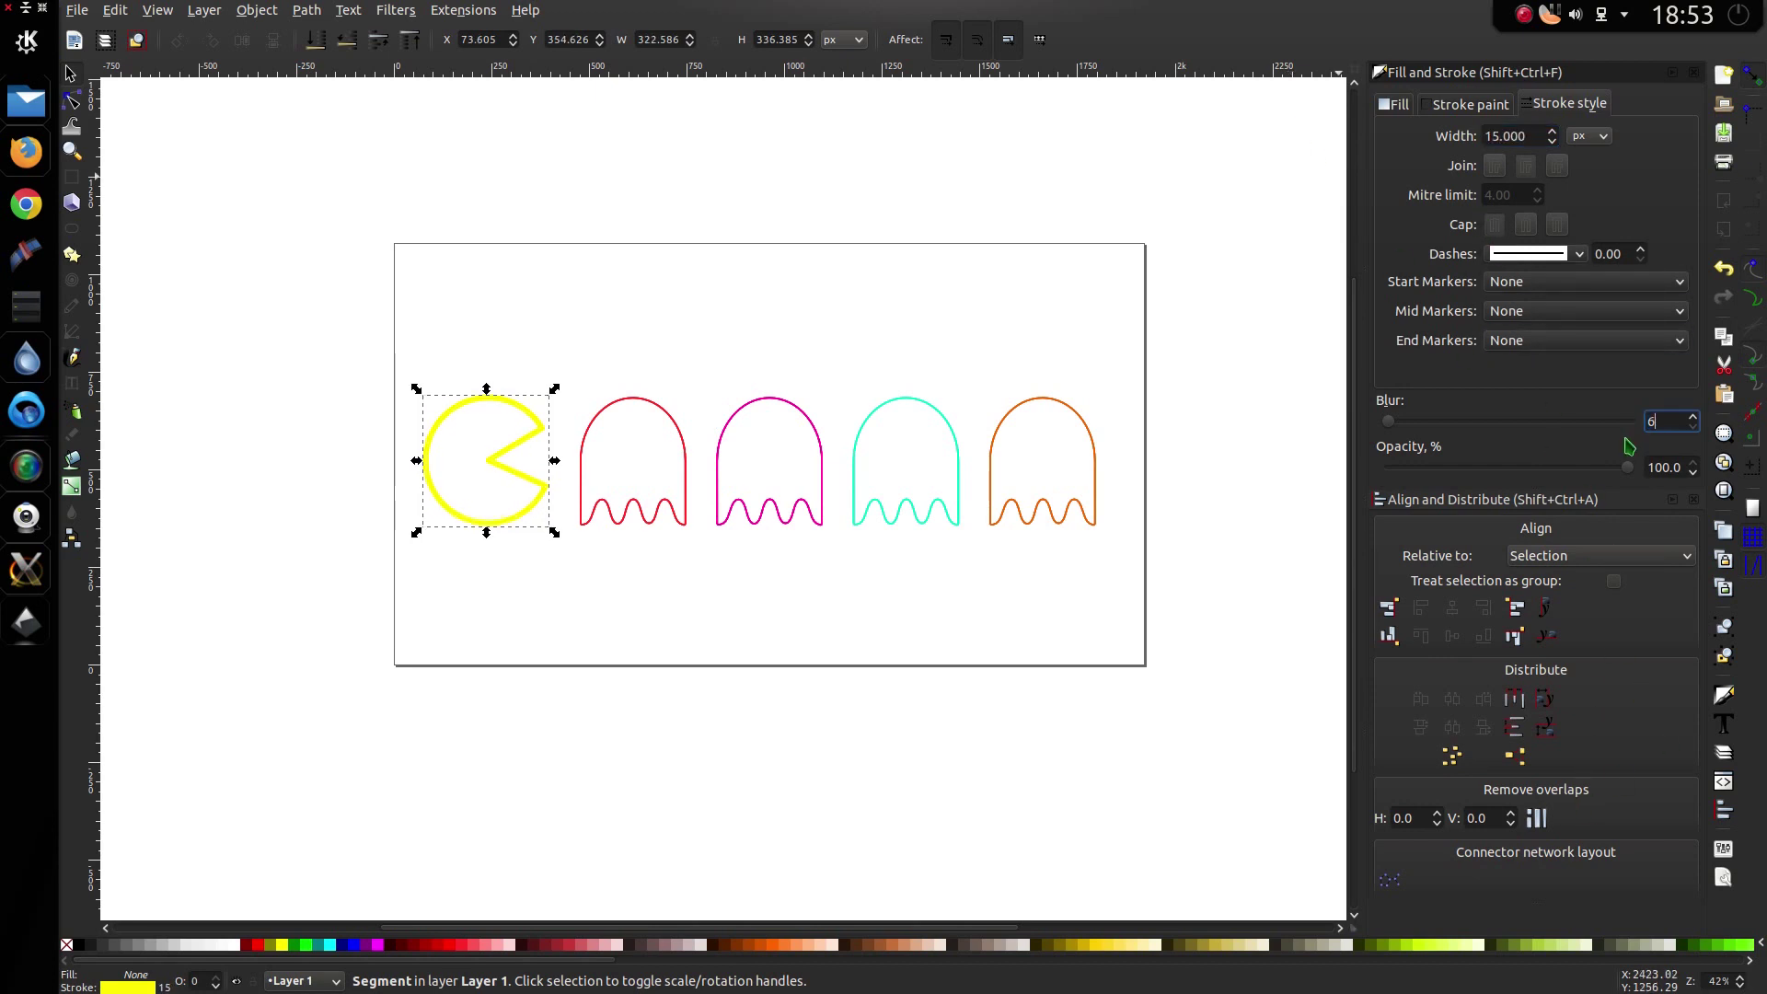
type(".1")
key("Return")
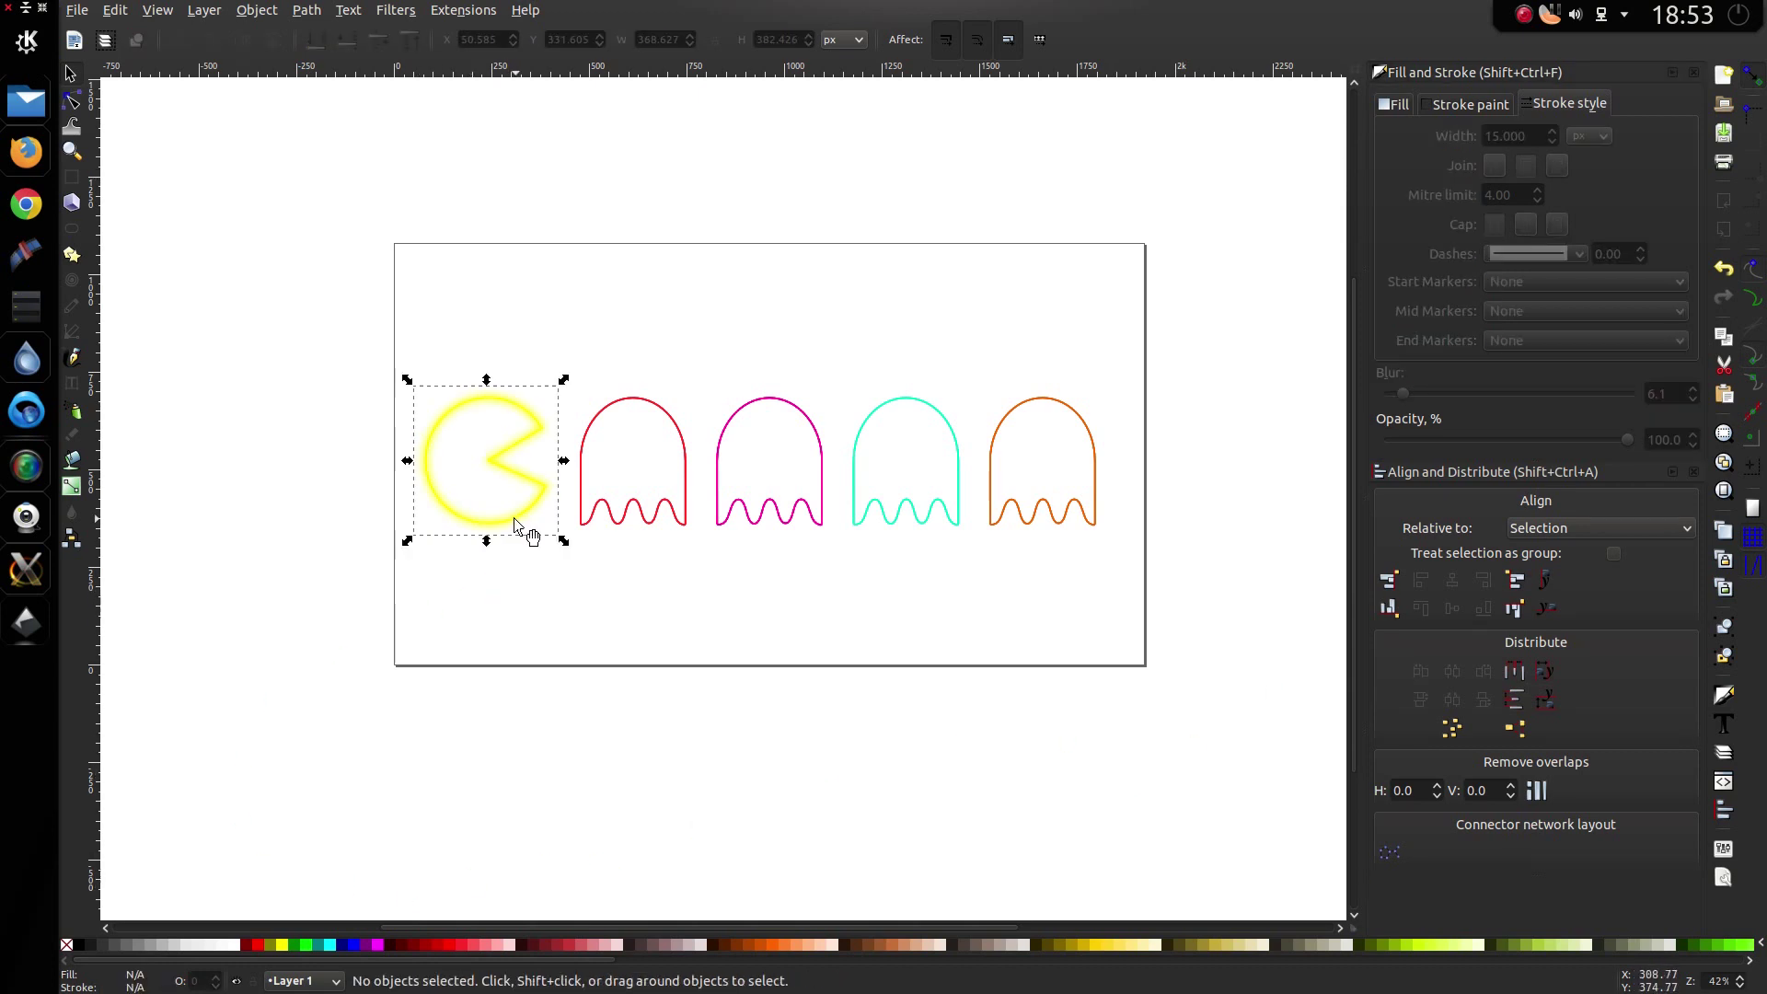
Step: Give the sharp Pac-Man copy on top a blur of 1, then start editing the red ghost's blur
left_click(473, 637)
left_click(525, 523)
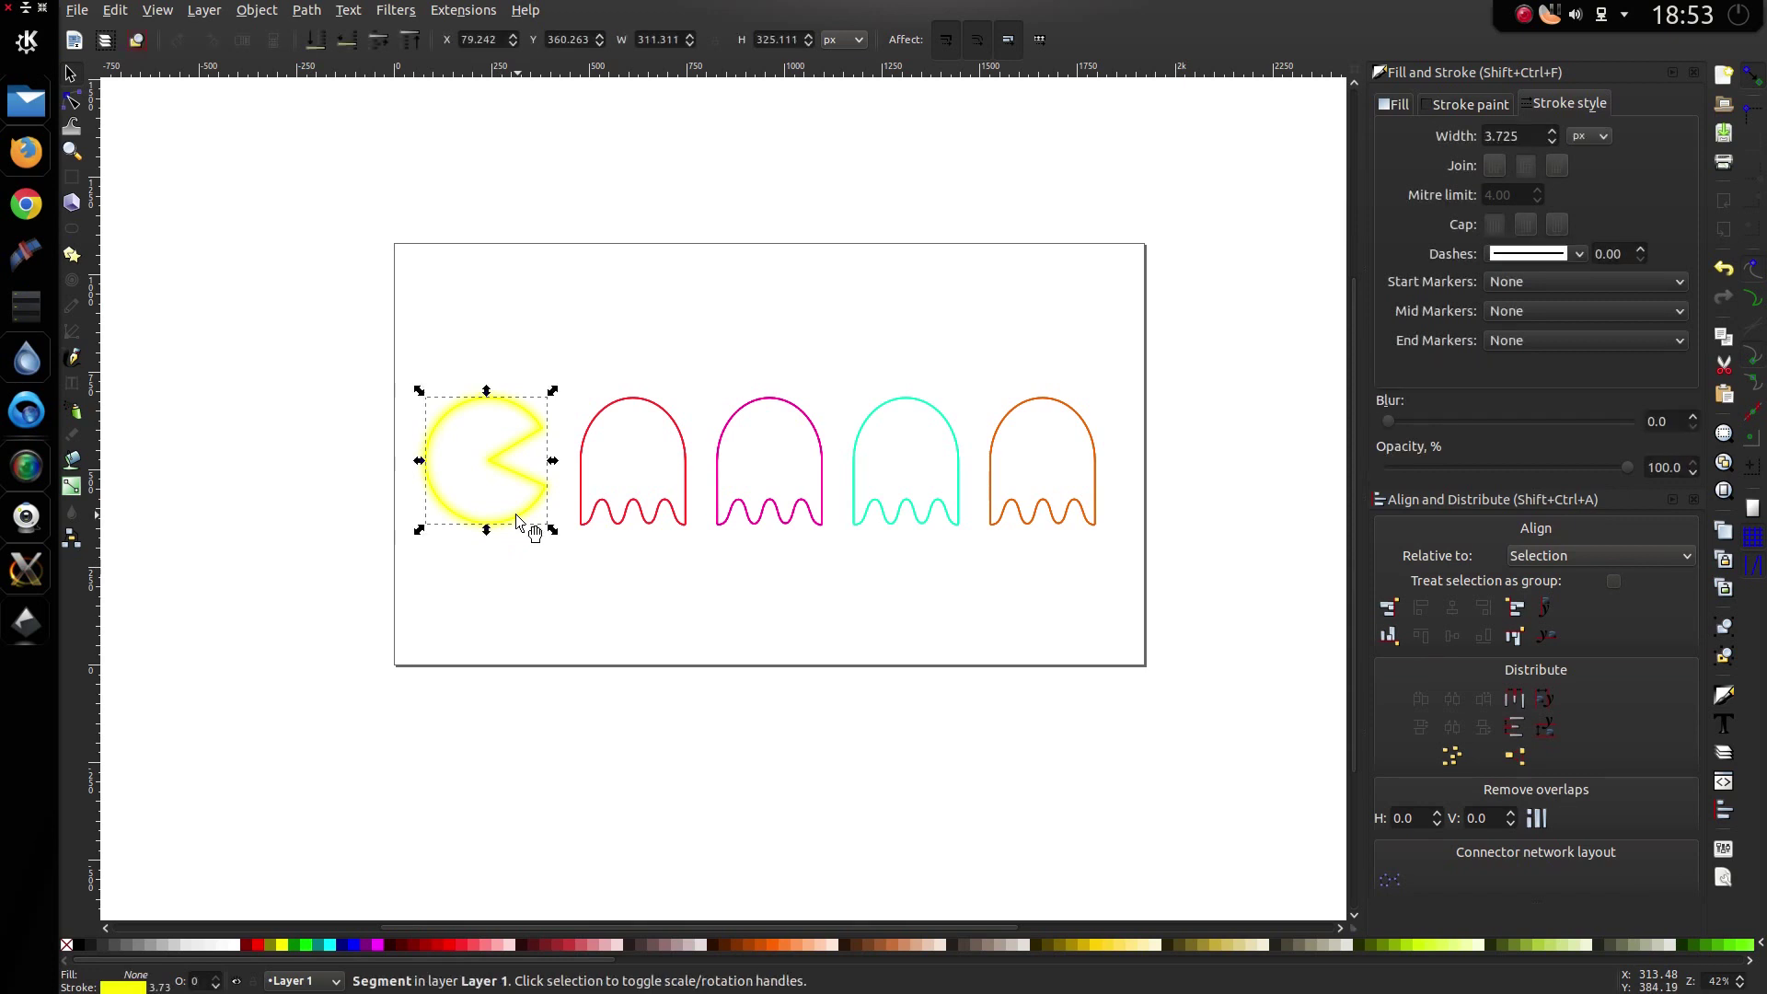
left_click(1654, 420)
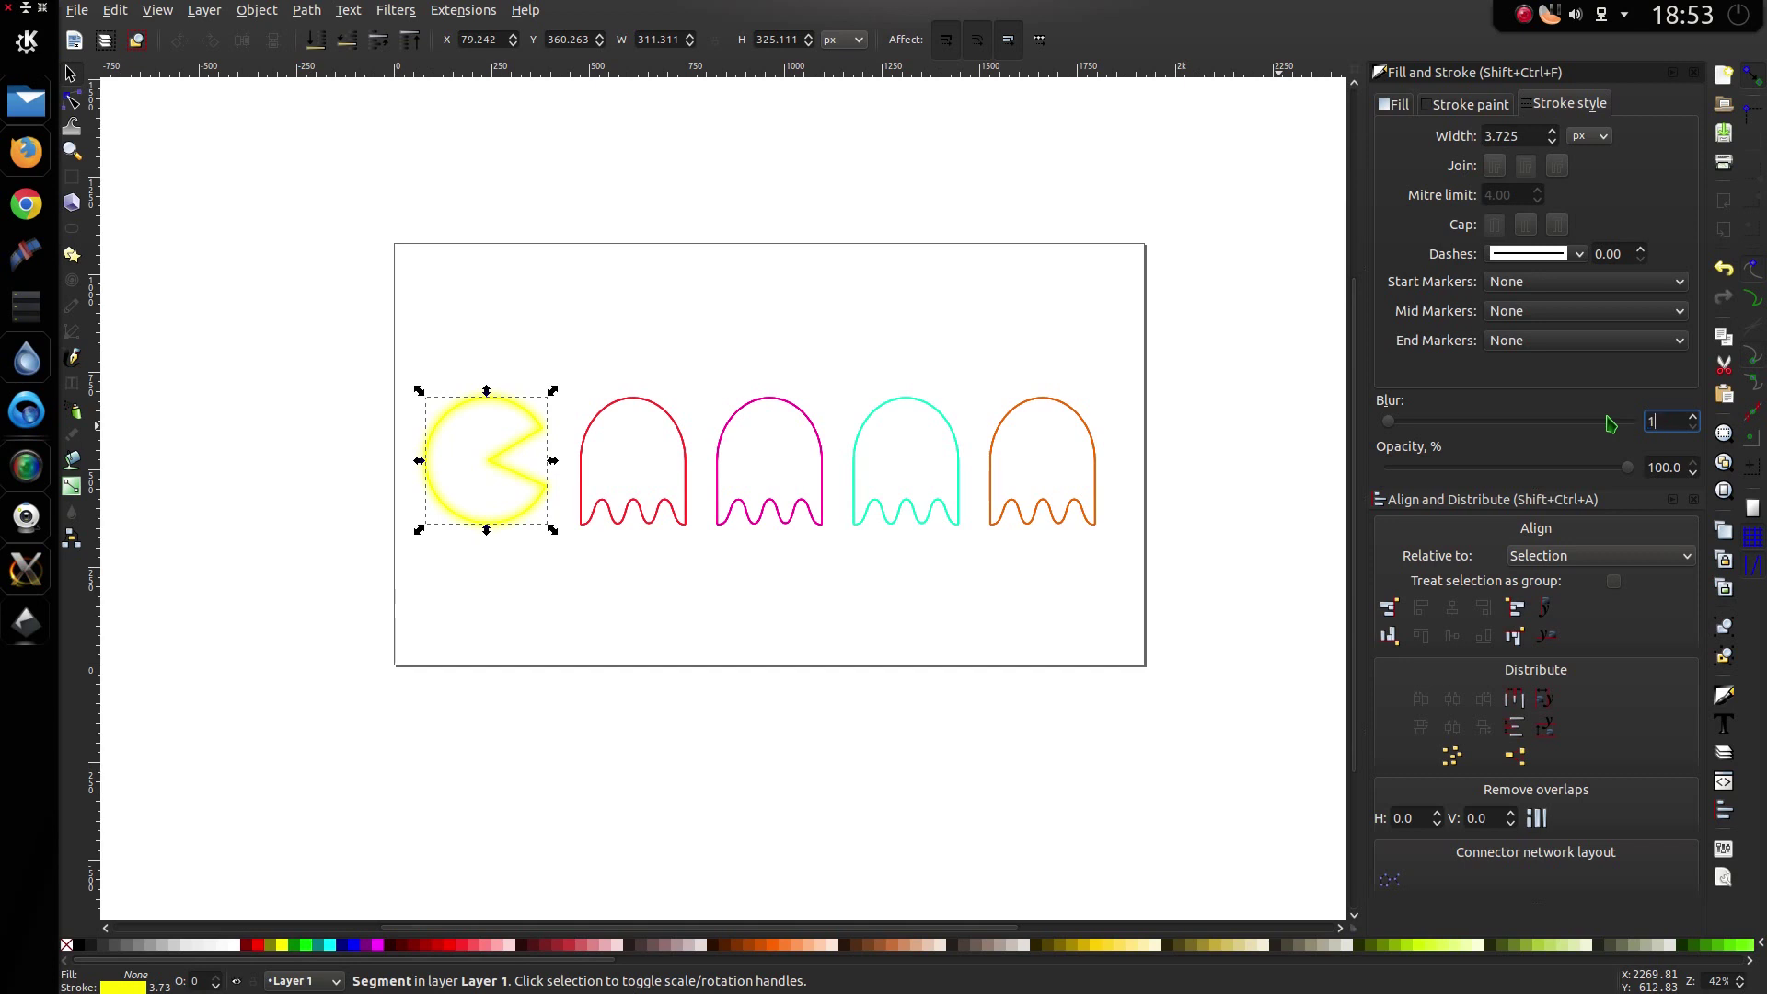
key("Return")
key("Escape")
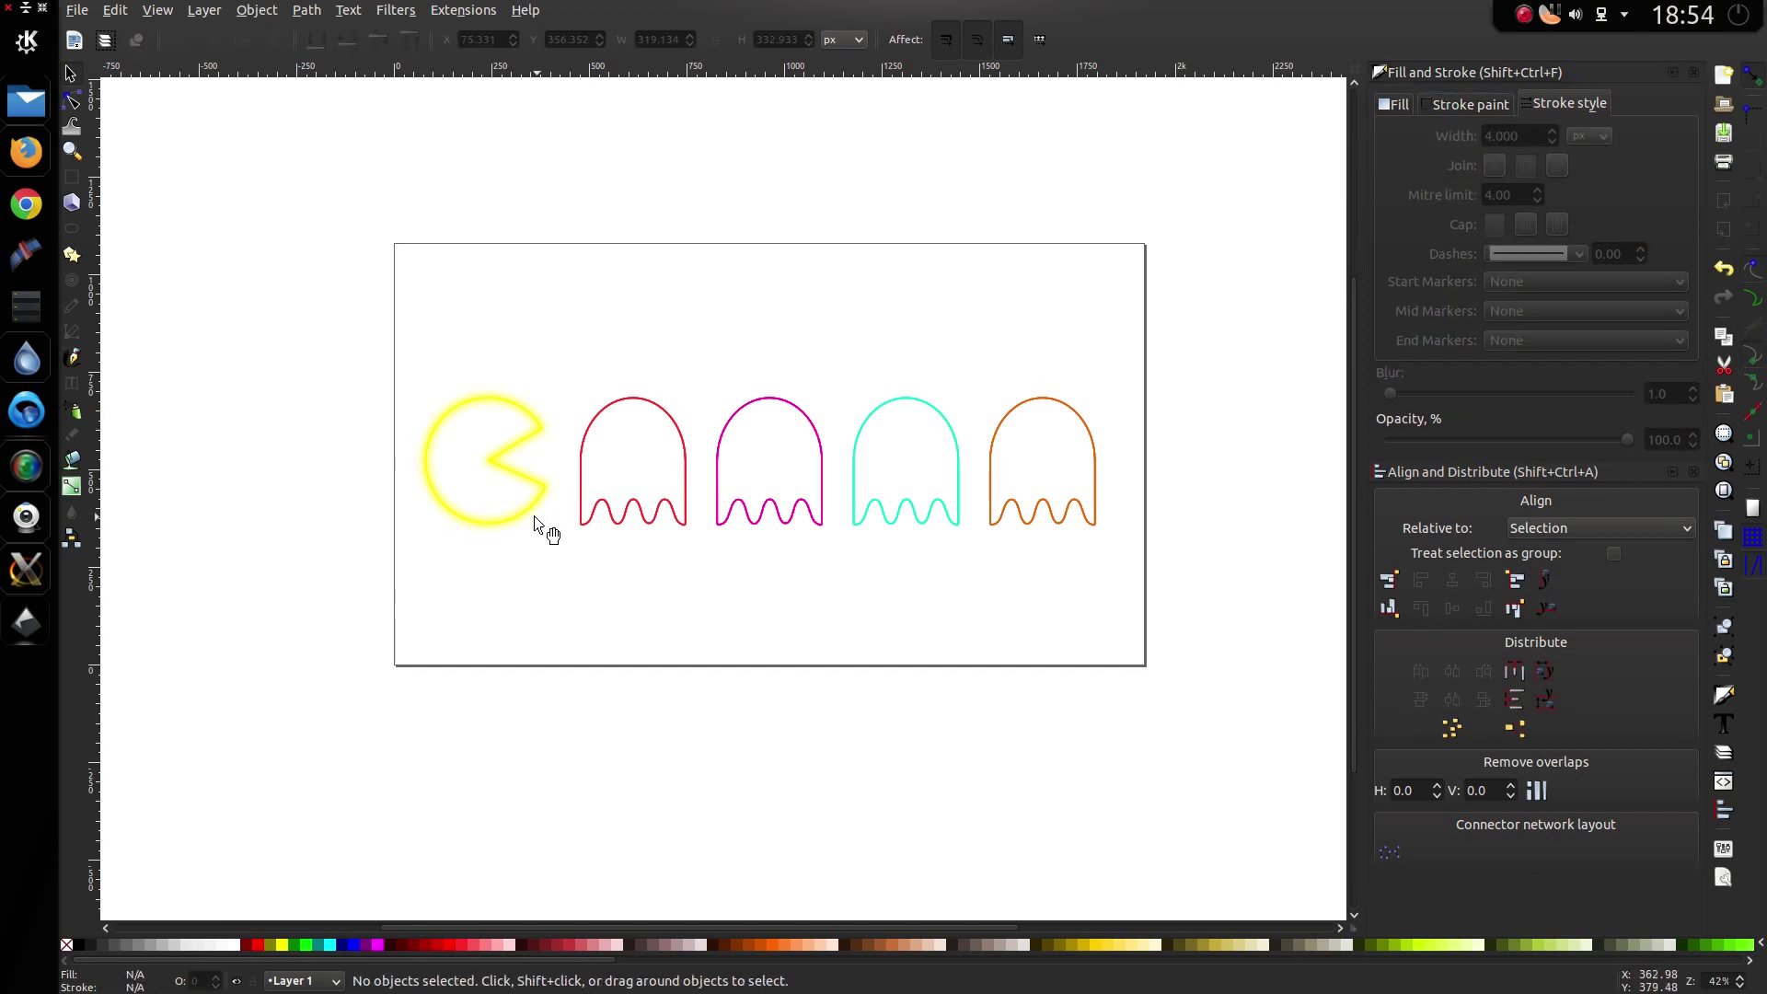
left_click(543, 524)
left_click(671, 520)
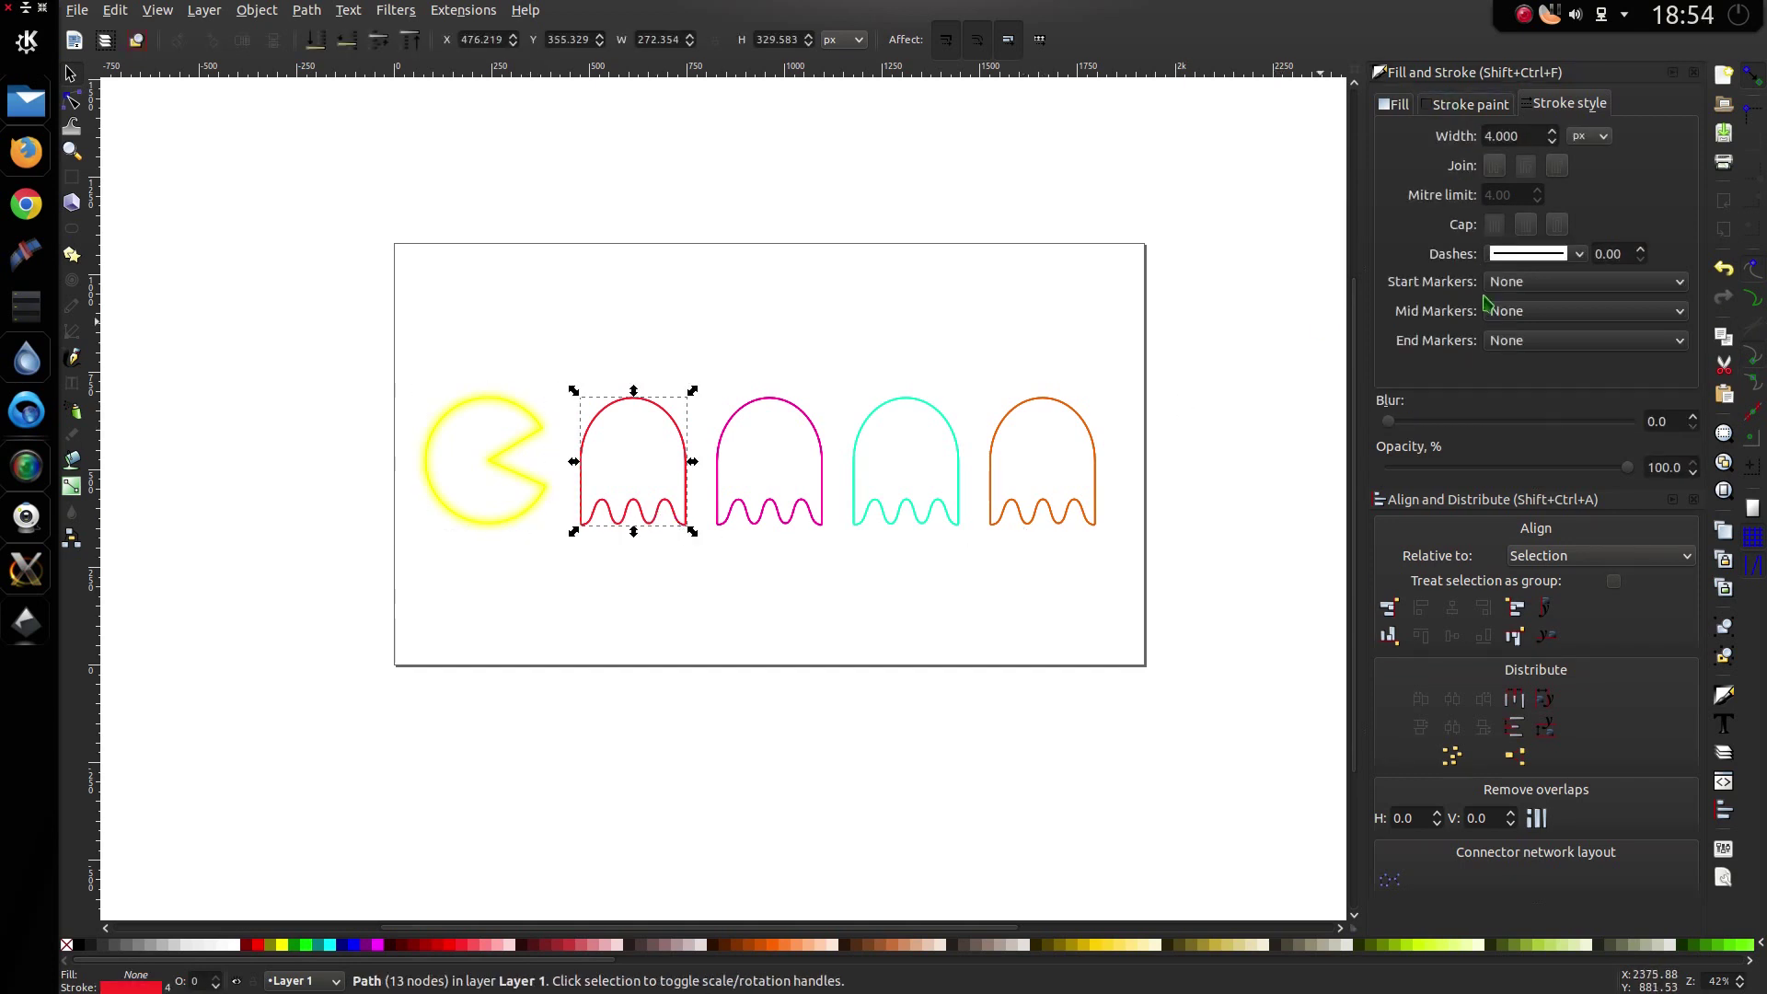
left_click(1676, 422)
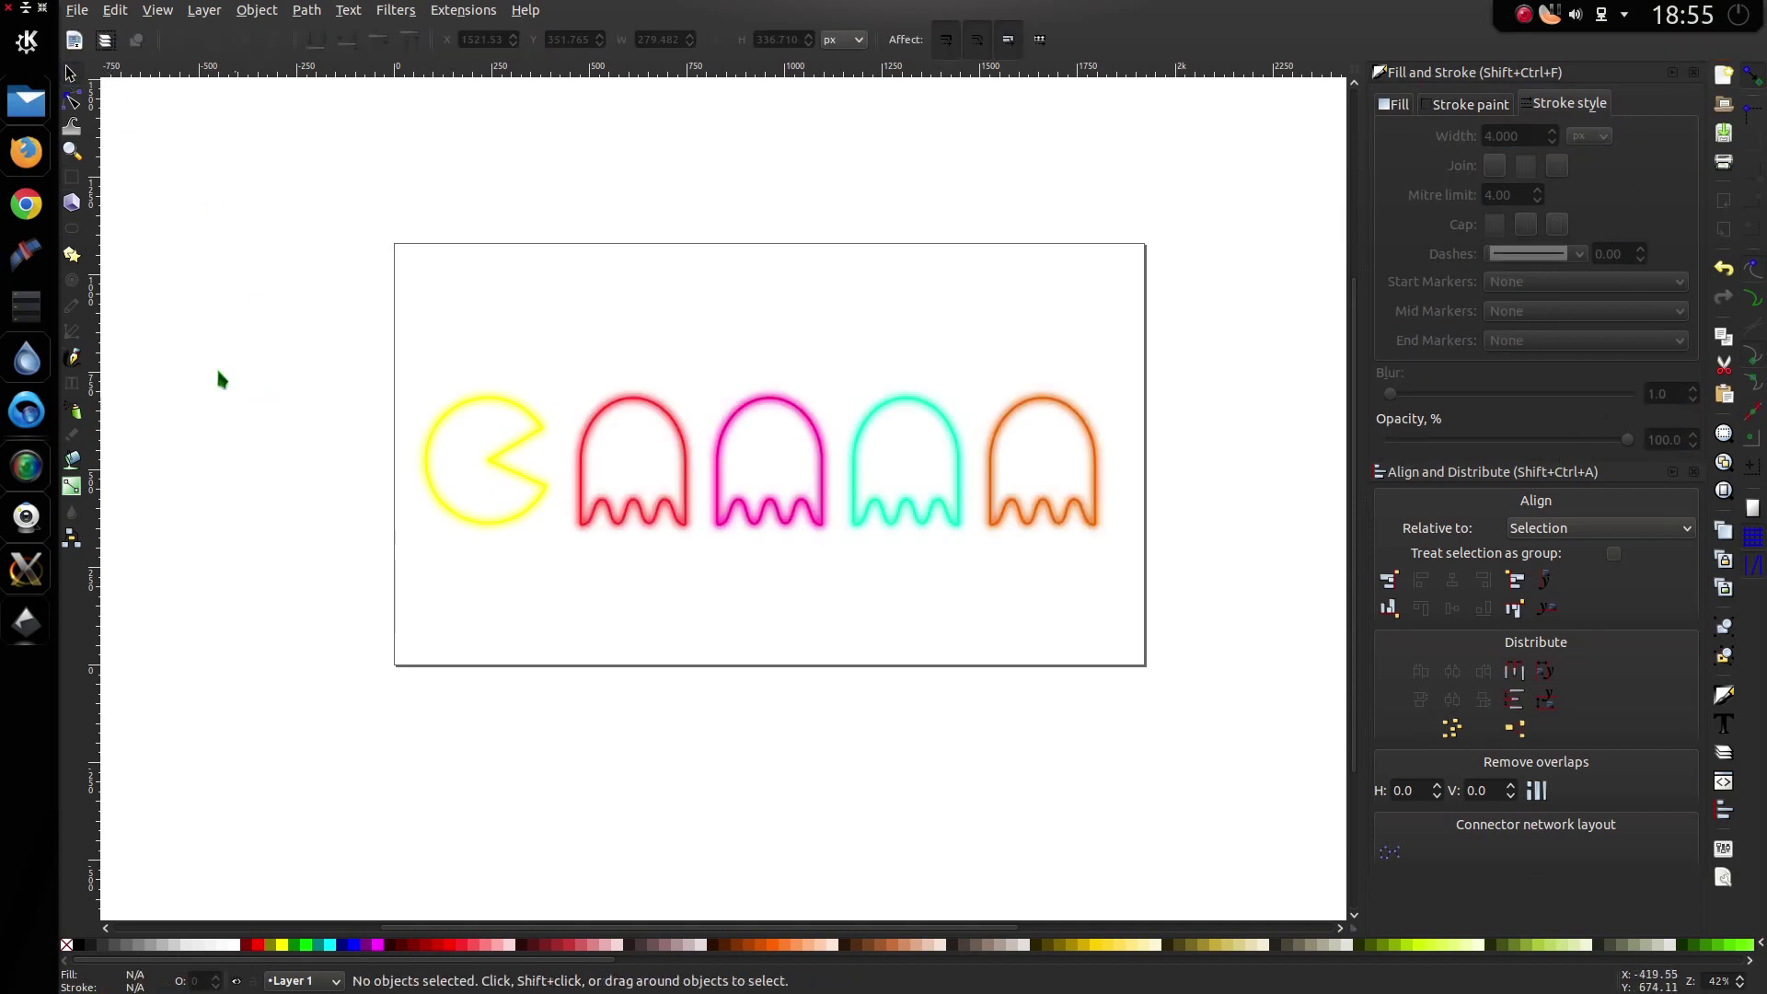
Step: Draw a rectangle from the page's top-left to bottom-right corner with sharp corners
left_click(71, 178)
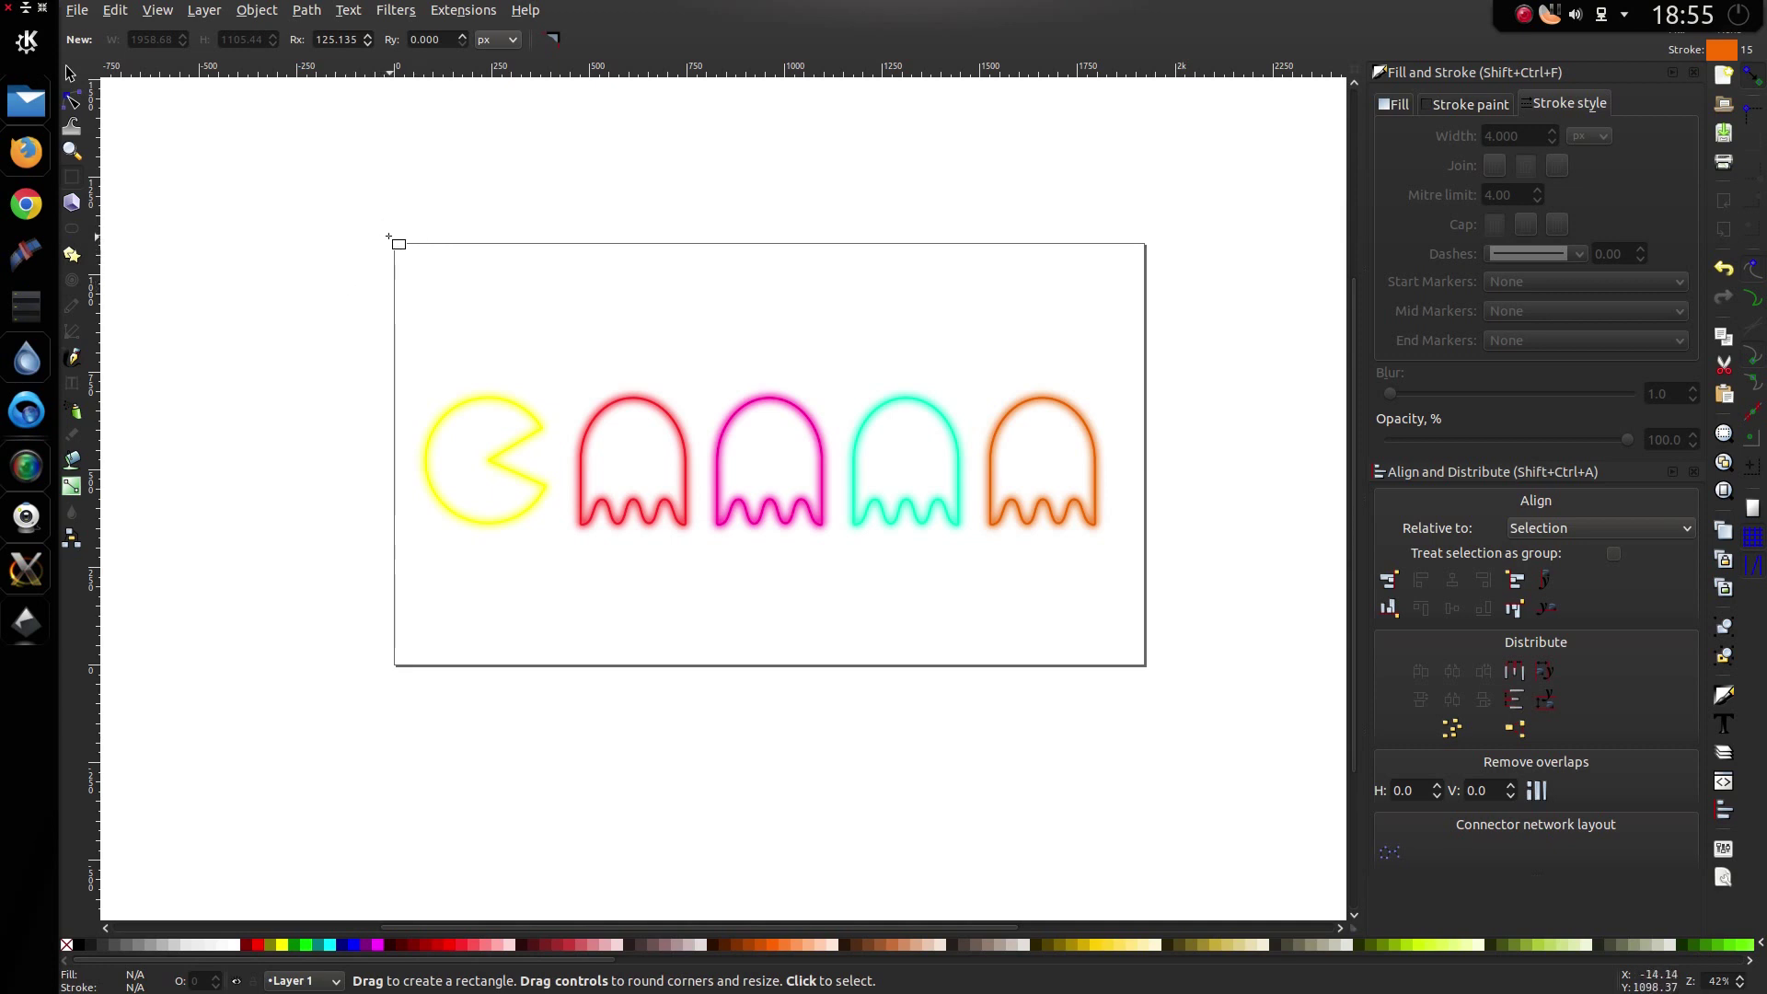
mouse_move(387, 237)
left_mouse_down()
mouse_move(607, 502)
mouse_move(868, 620)
mouse_move(1181, 660)
mouse_move(1163, 679)
left_mouse_up()
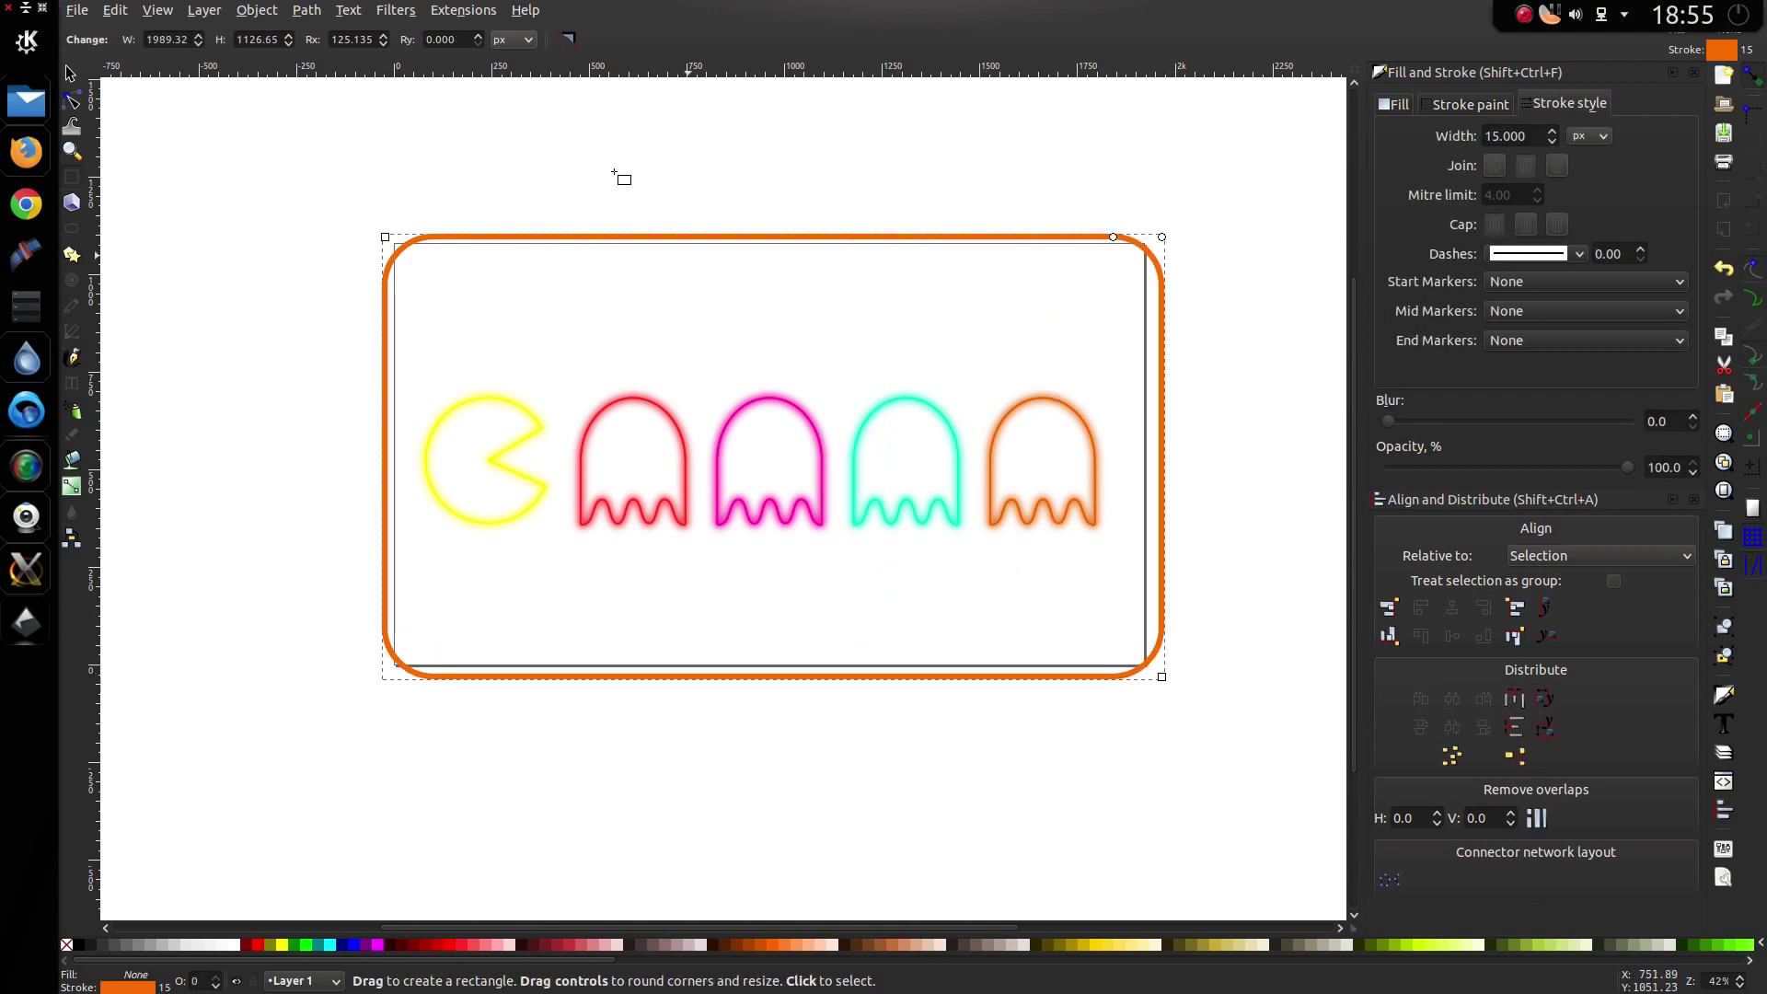
left_click(569, 42)
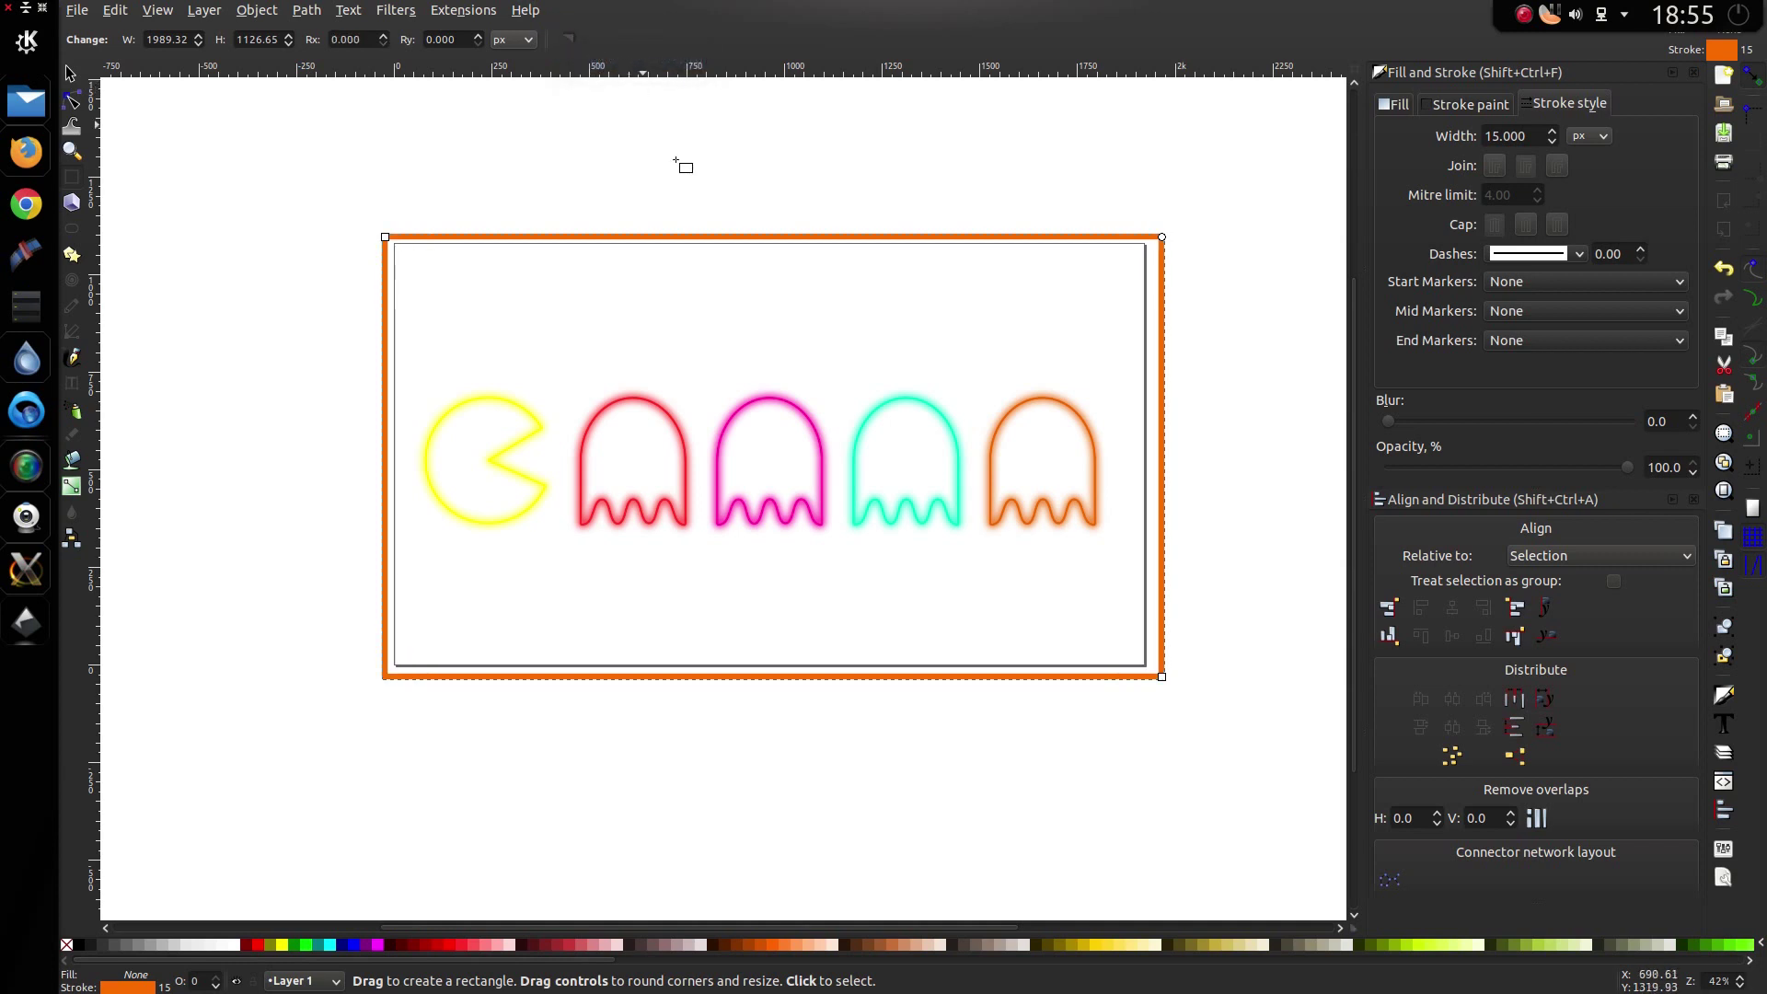
Step: Remove the rectangle's stroke, fill it flat near-black at Lightness 7 (070707ff), and send it to the bottom
left_click(1468, 104)
left_click(1391, 137)
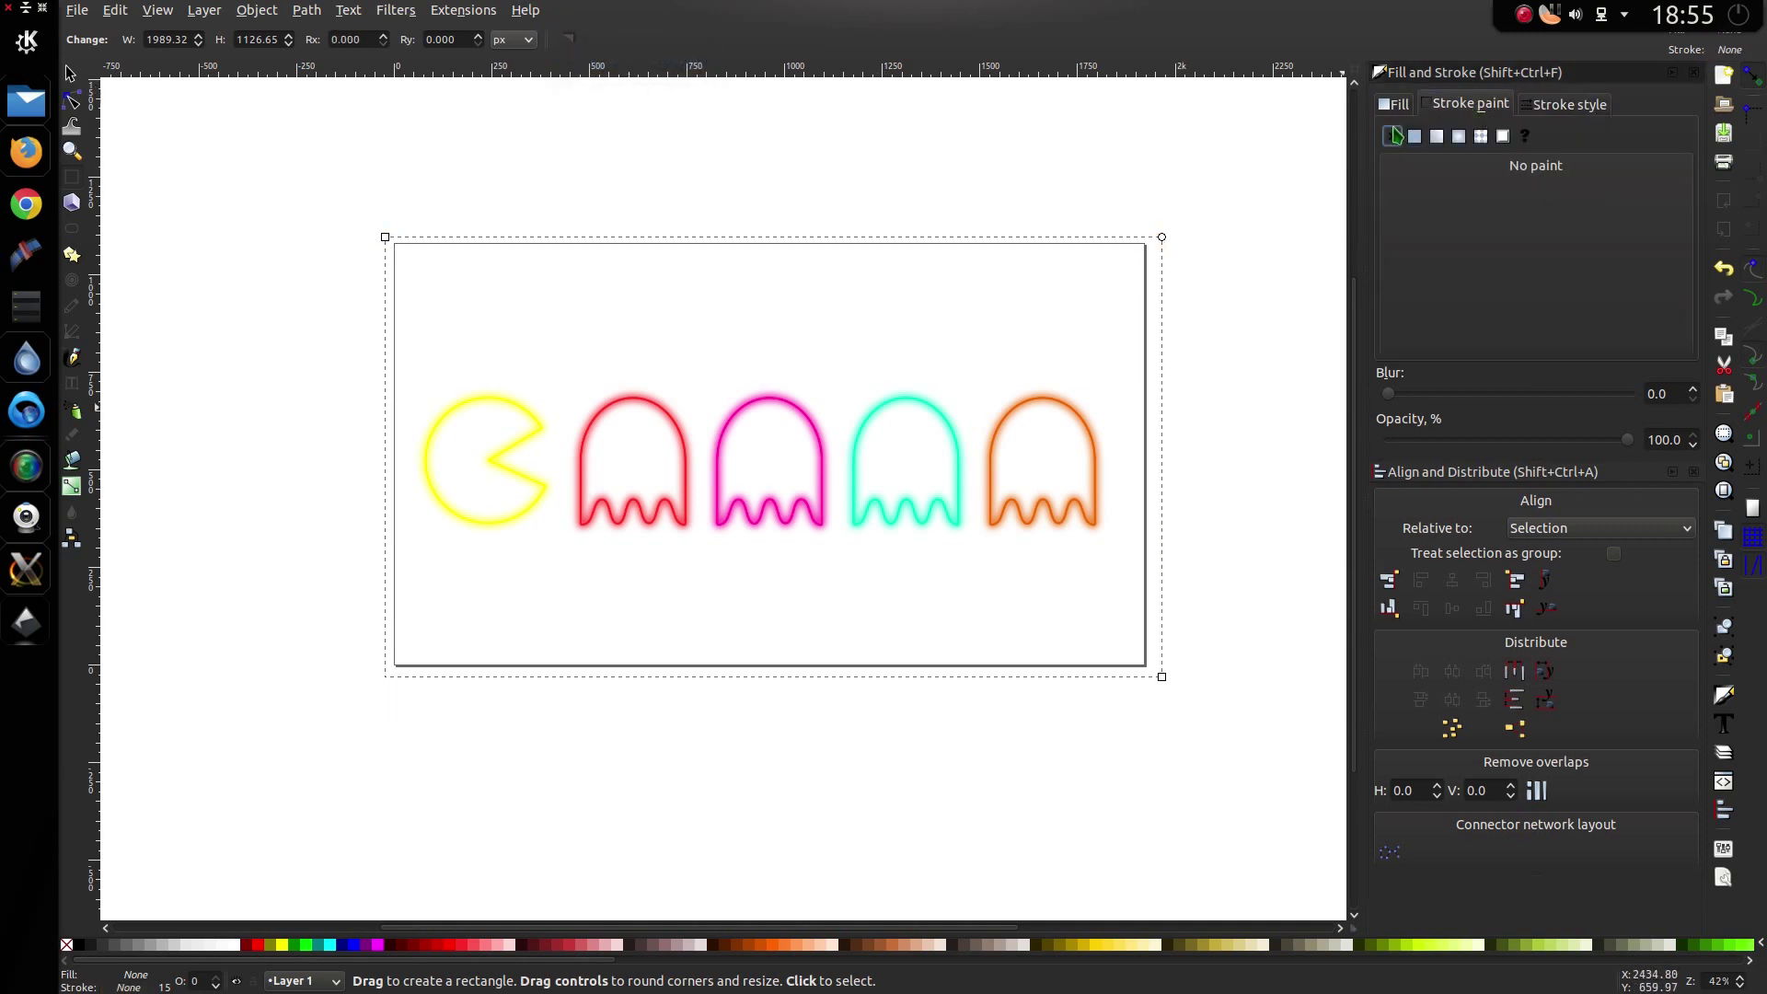
left_click(1398, 111)
left_click(1418, 135)
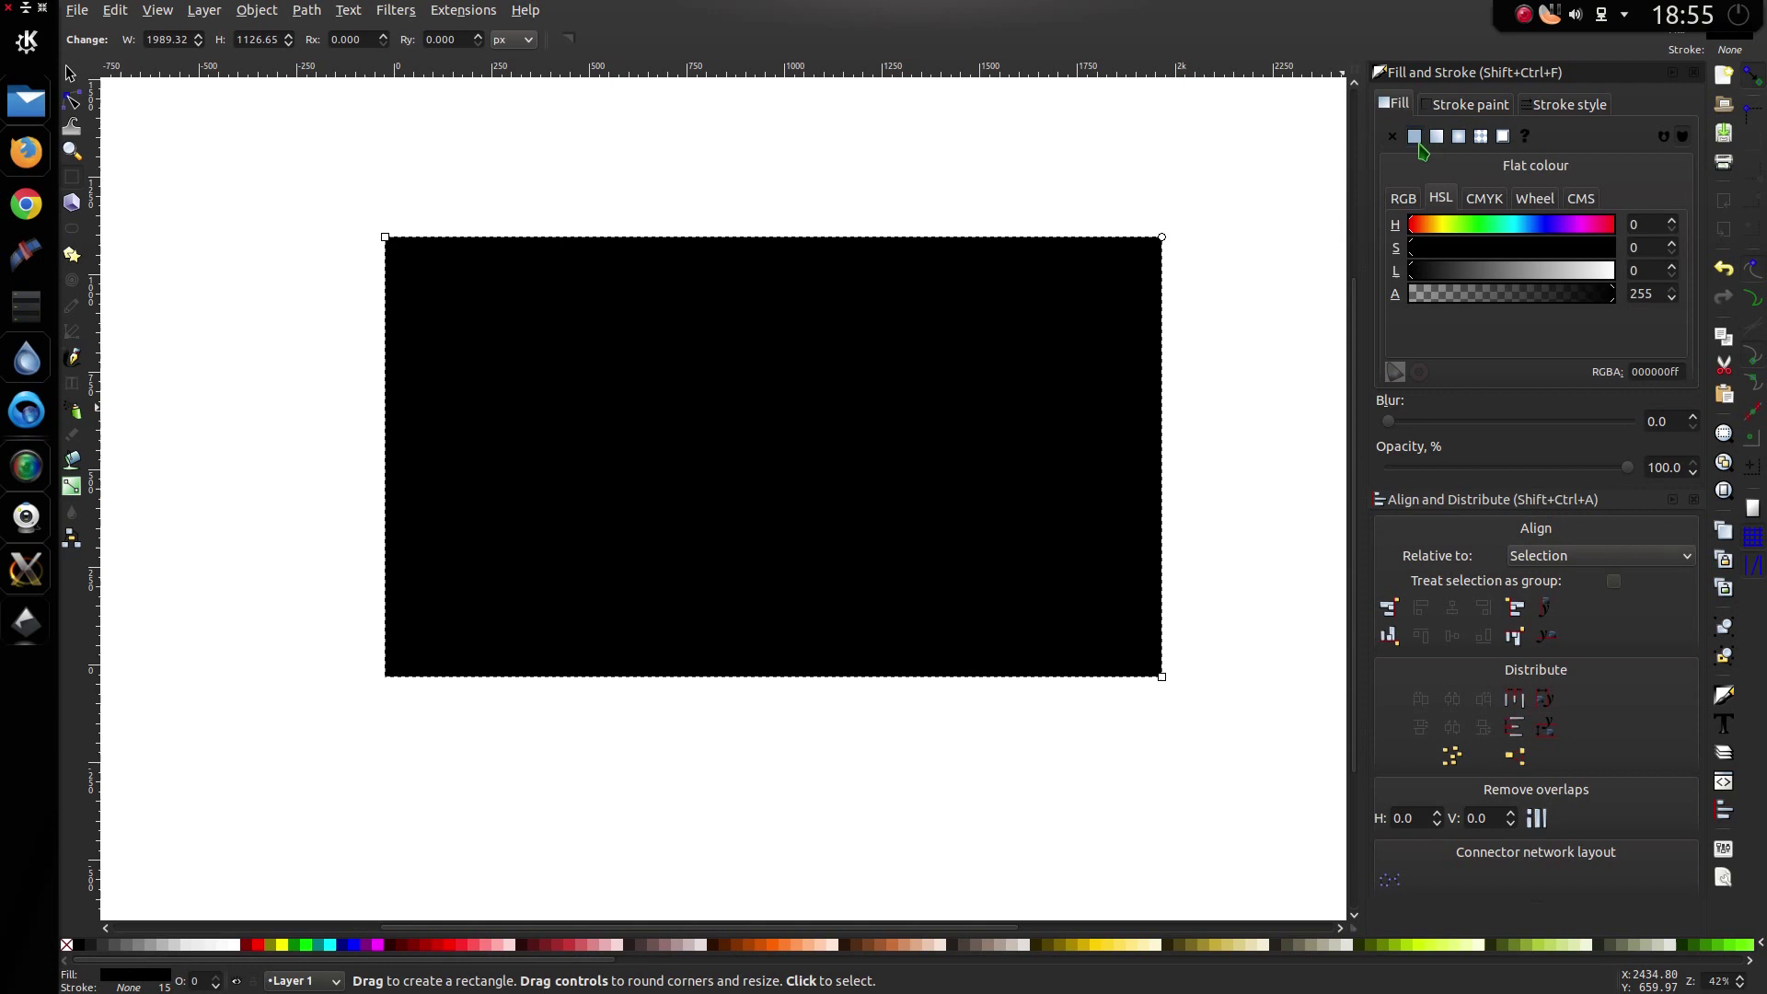
left_click(1416, 275)
key("End")
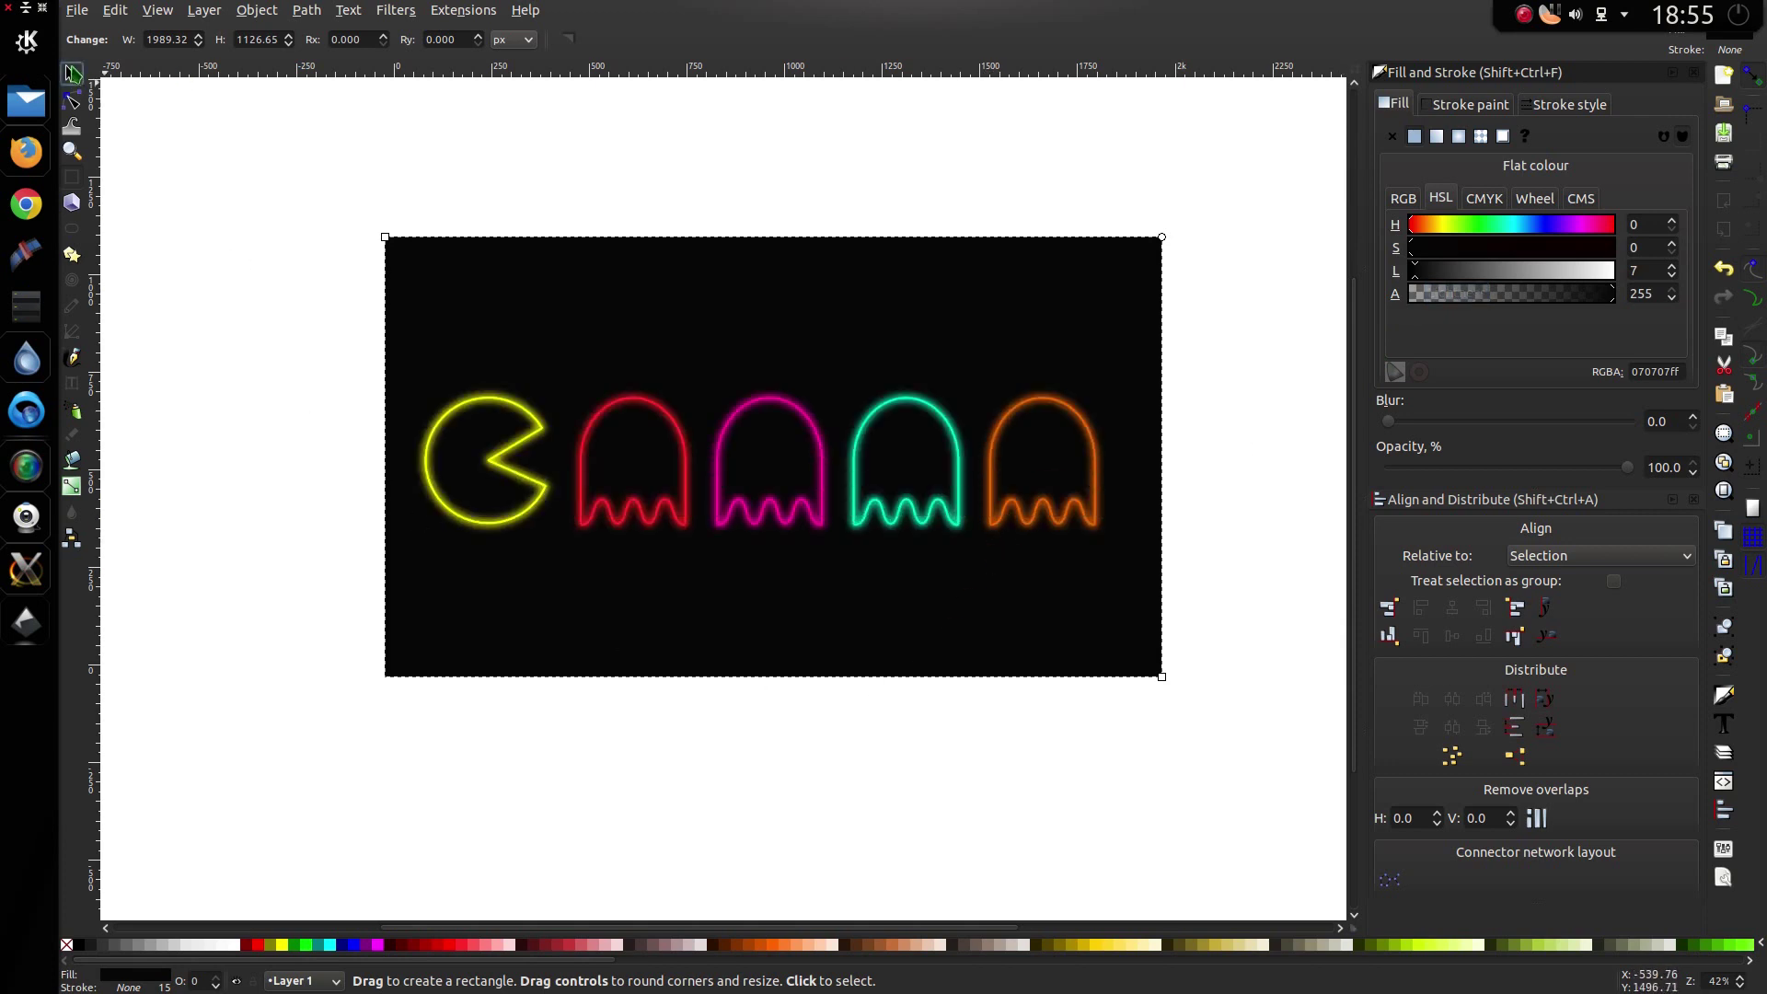
left_click(69, 72)
left_click(257, 260)
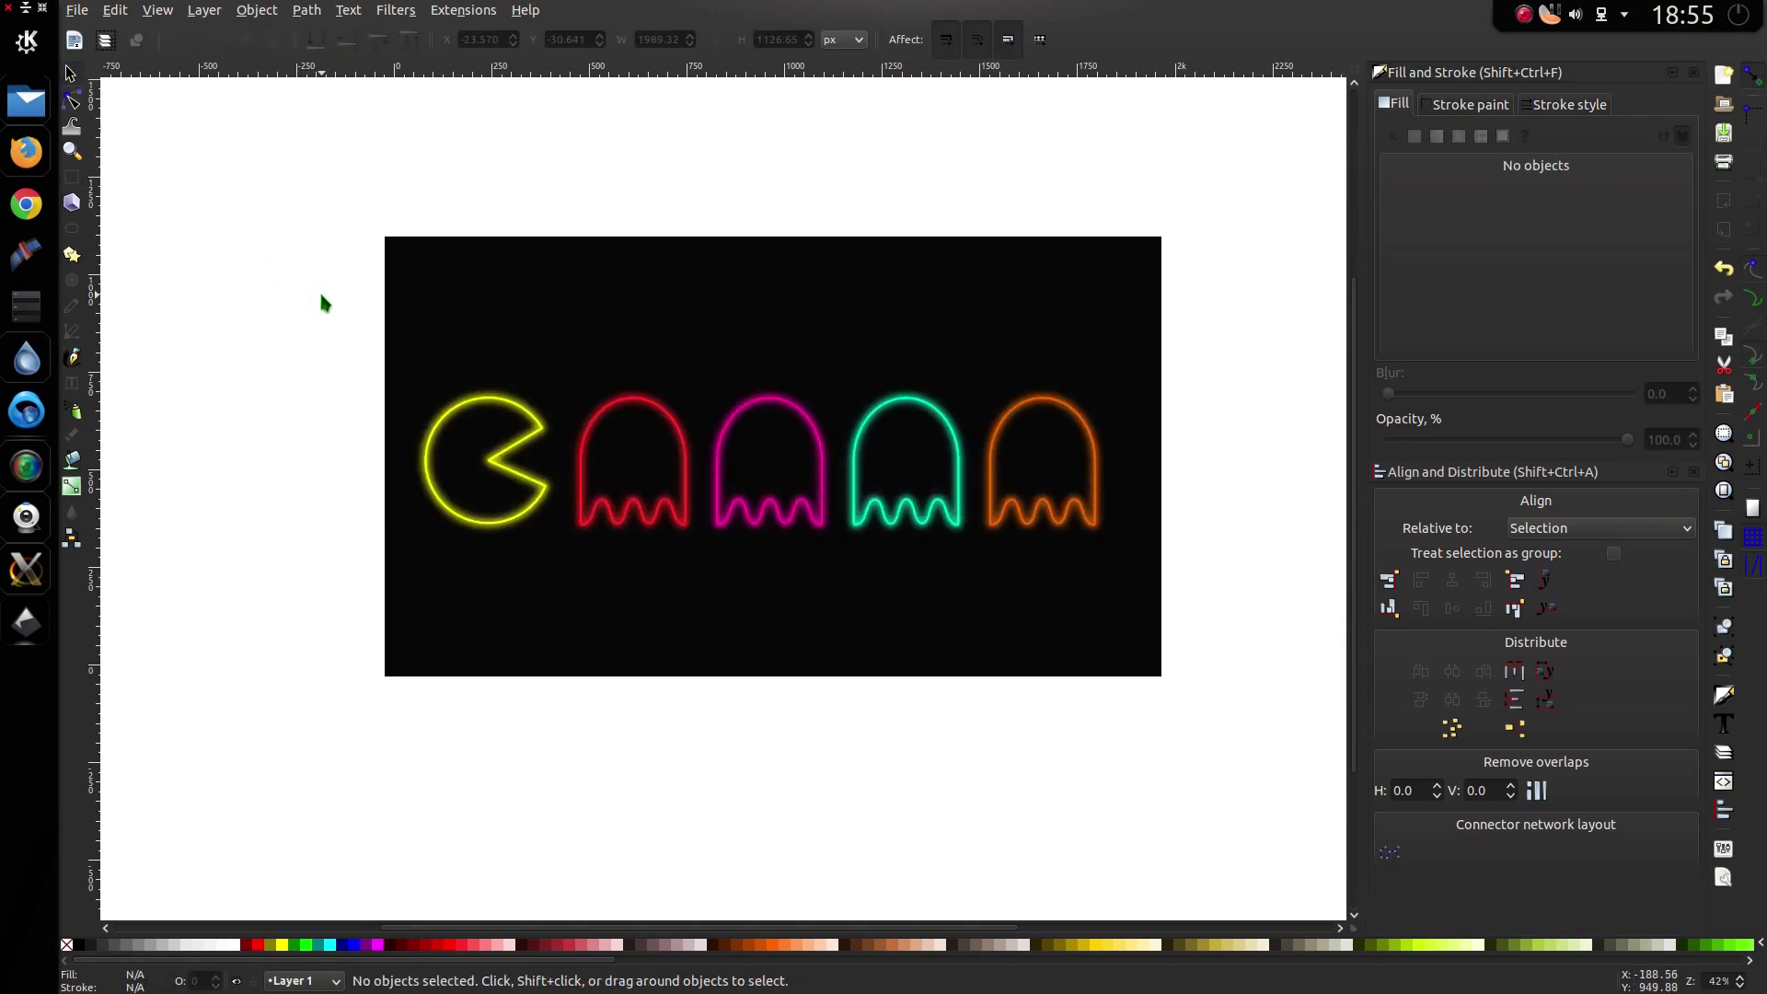